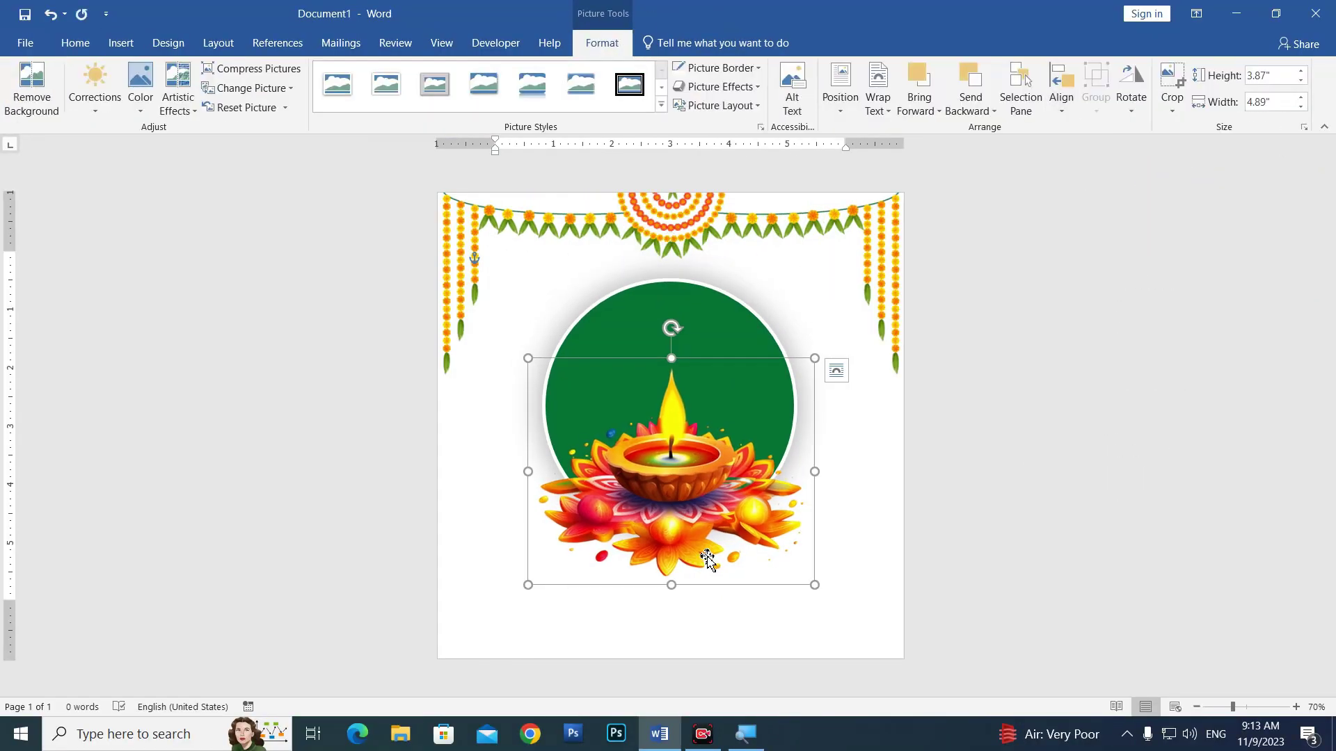
# Draw a rectangle shape on the finished card preview
pyautogui.moveTo(491, 363); pyautogui.dragTo(851, 606)
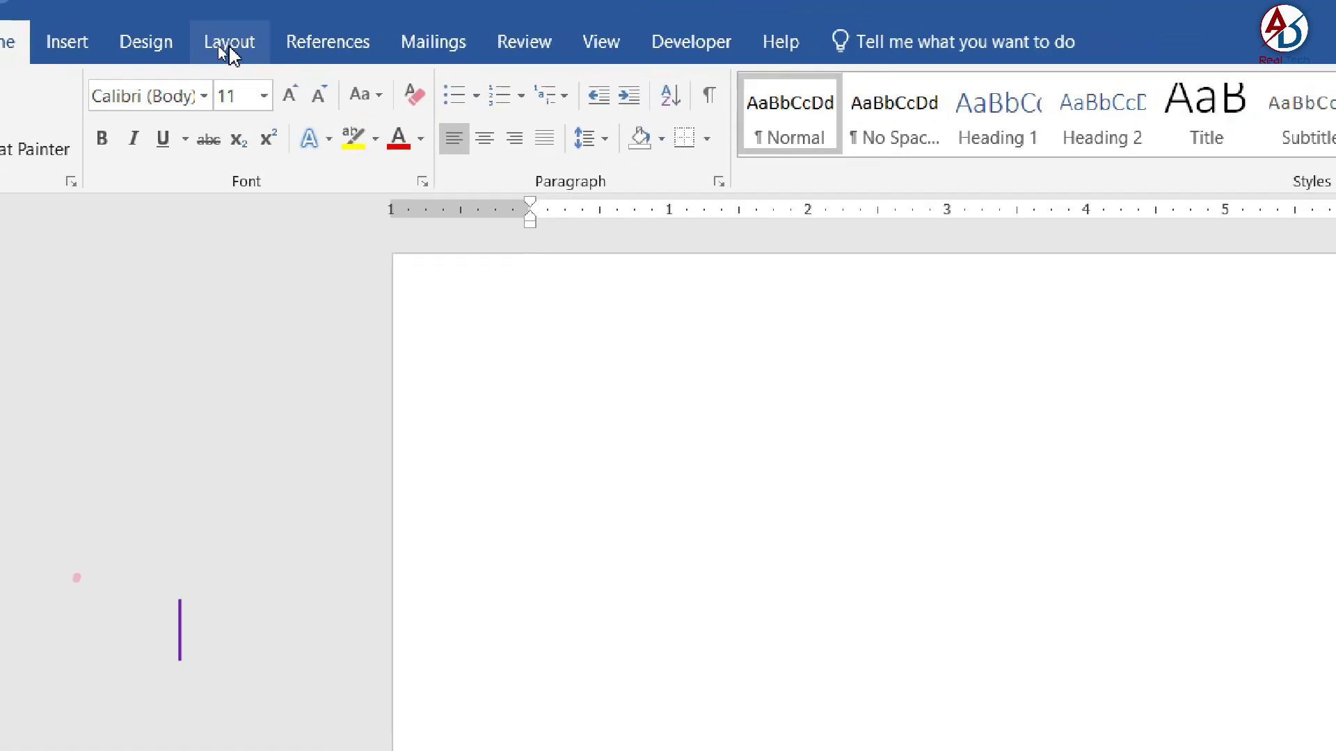
# Set a custom paper size of 8 inches wide by 8 inches high through More Paper Sizes
pyautogui.click(212, 47)
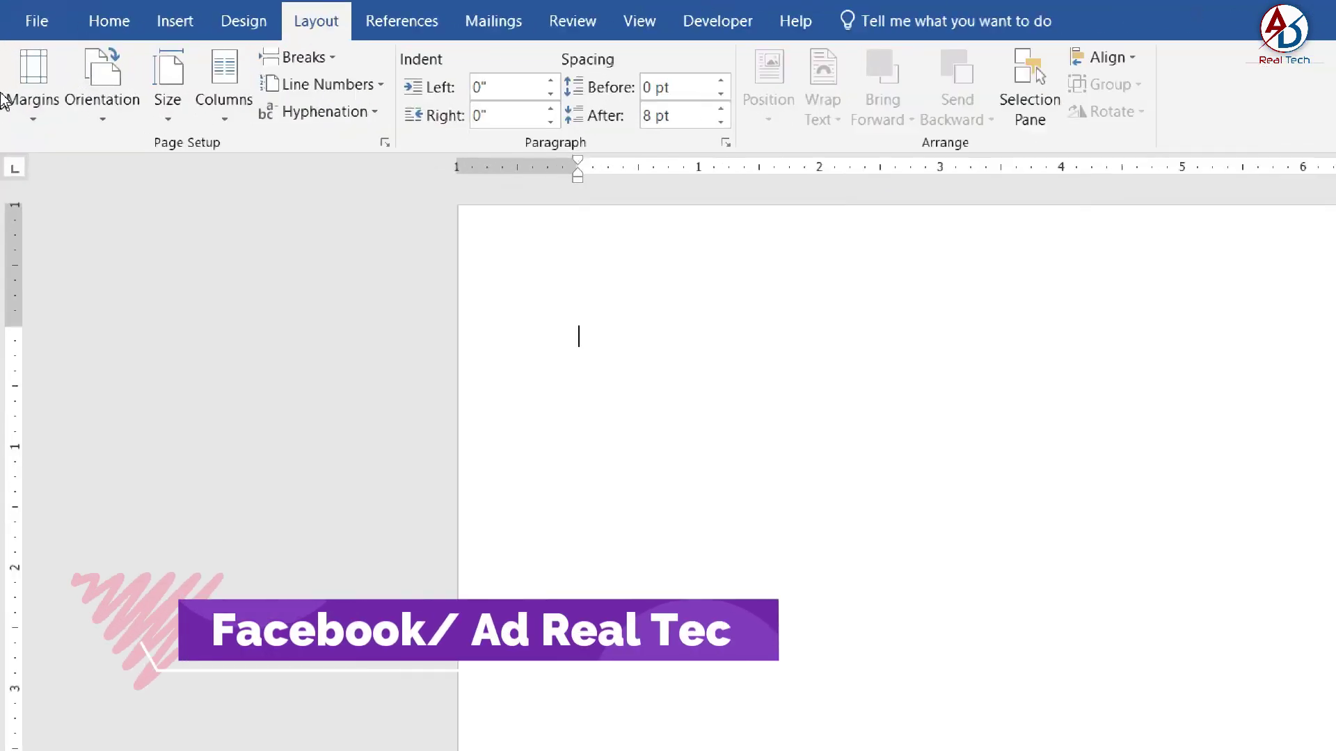
pyautogui.click(249, 123)
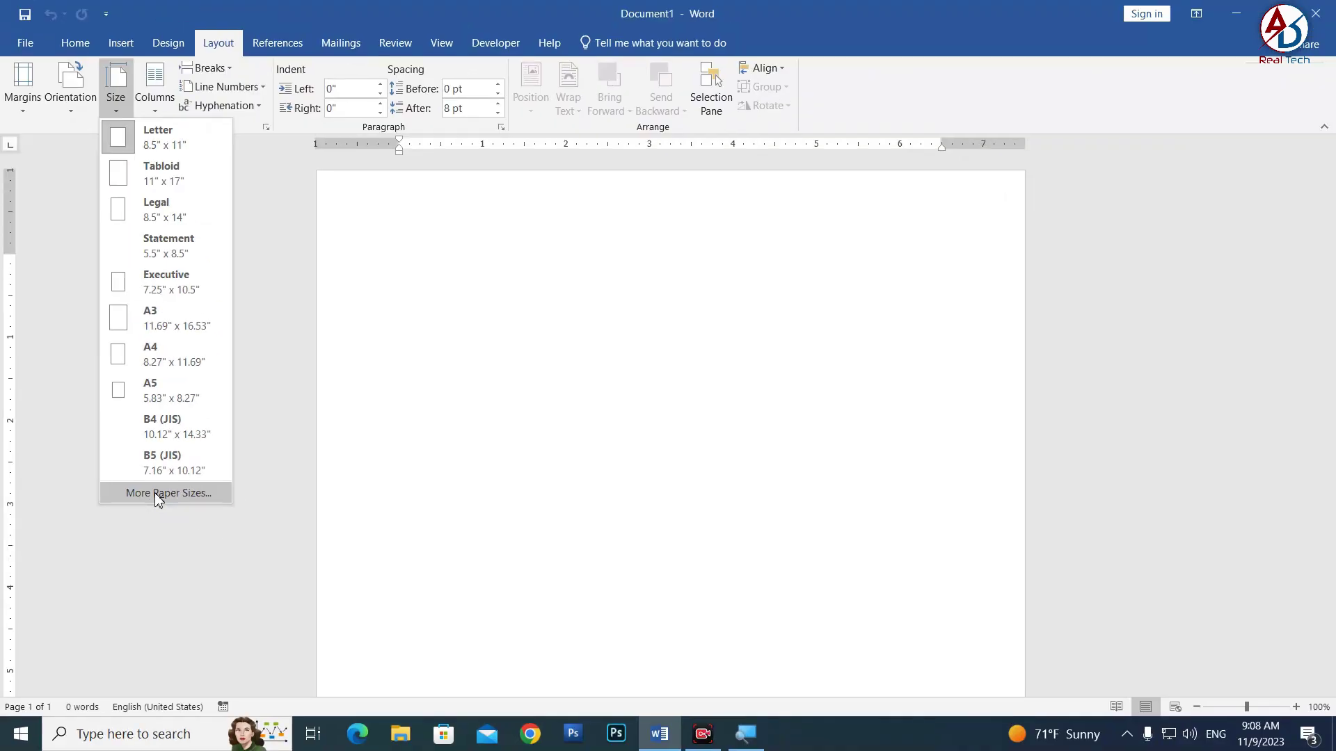
pyautogui.click(163, 497)
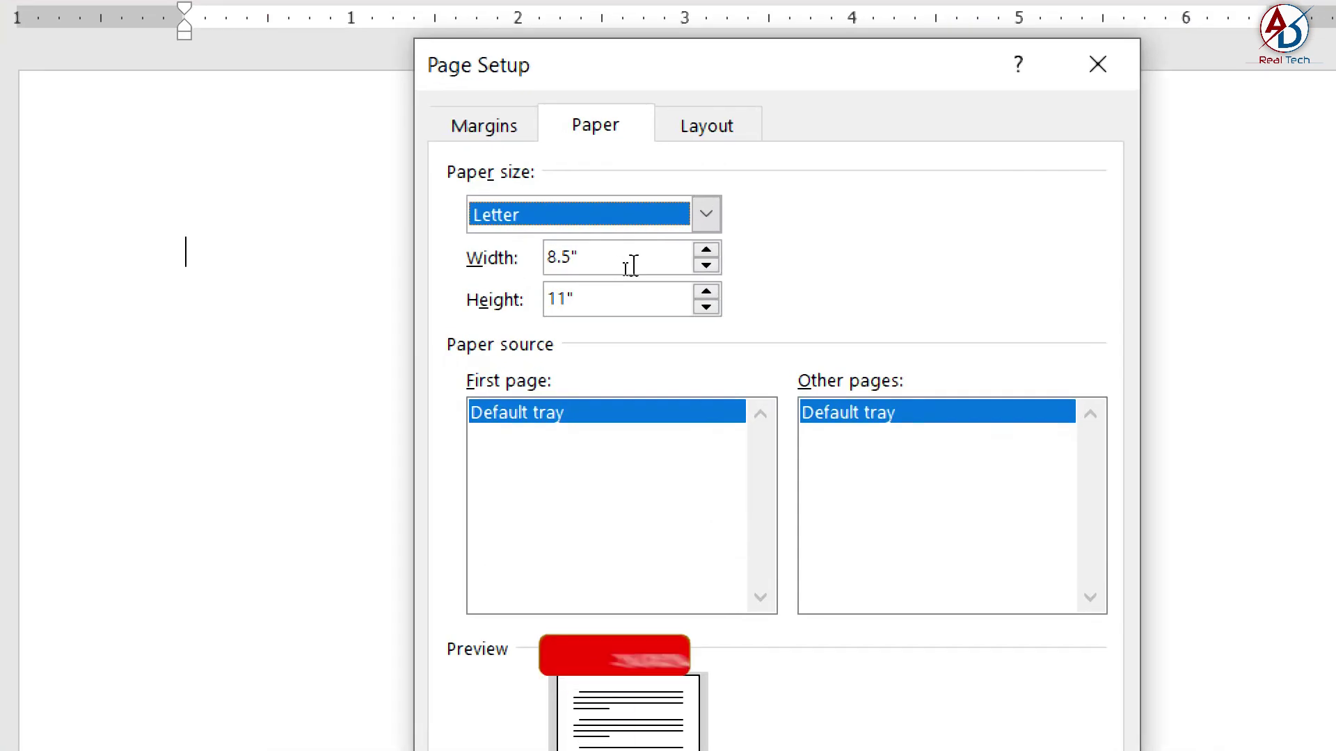
pyautogui.moveTo(631, 265); pyautogui.dragTo(522, 245)
pyautogui.write('8')
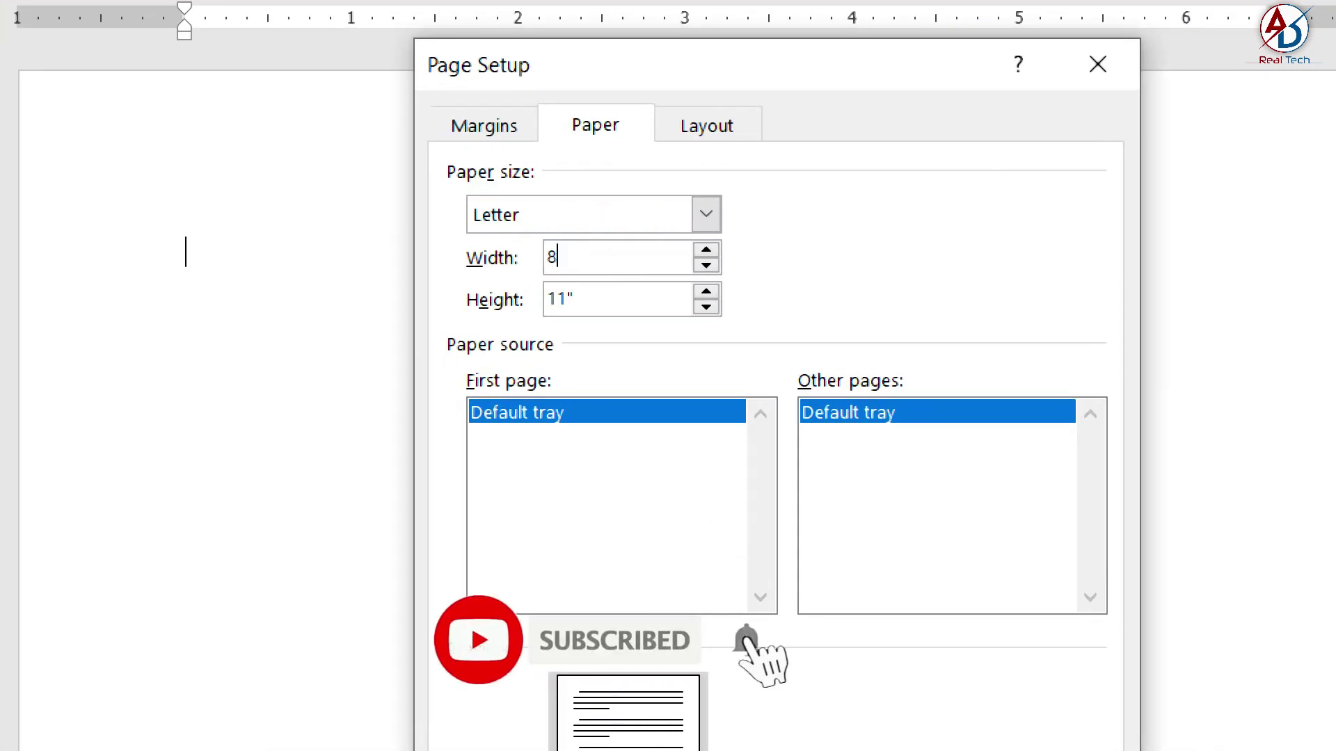
pyautogui.press('Tab')
pyautogui.write('8')
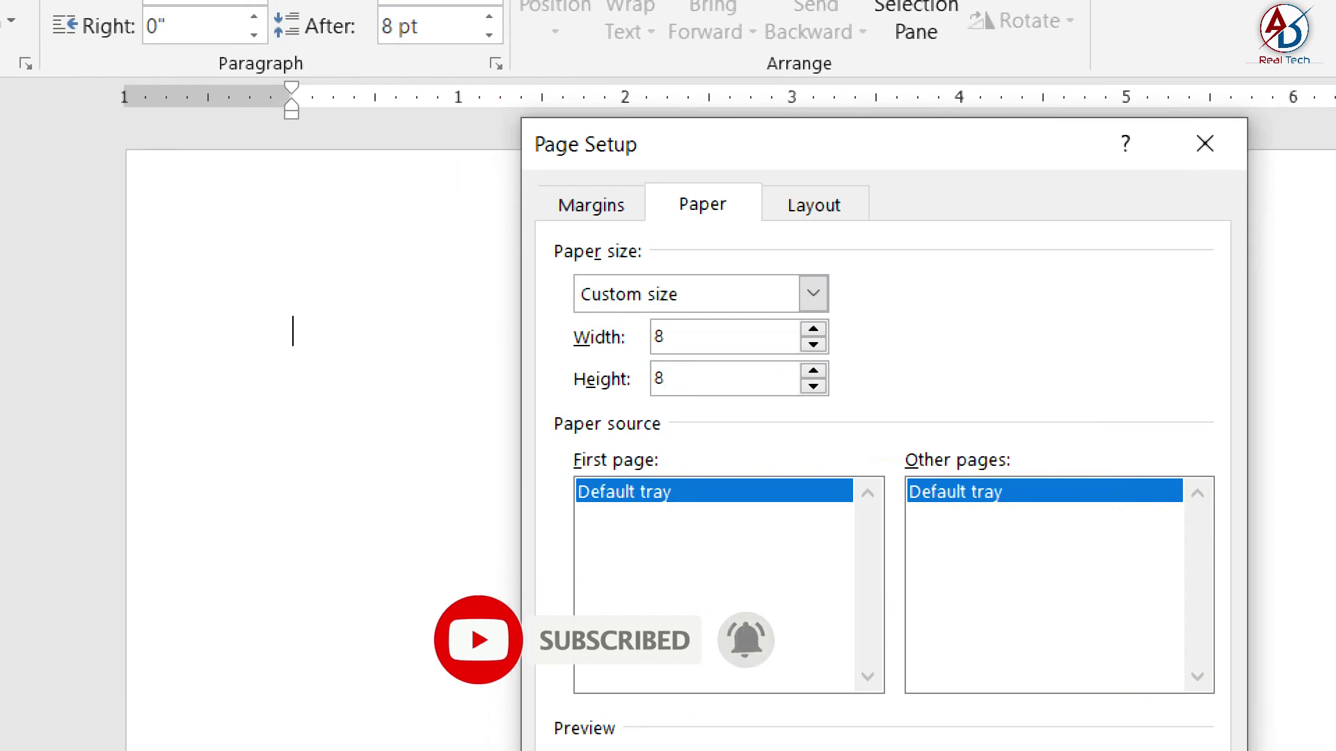
pyautogui.click(705, 335)
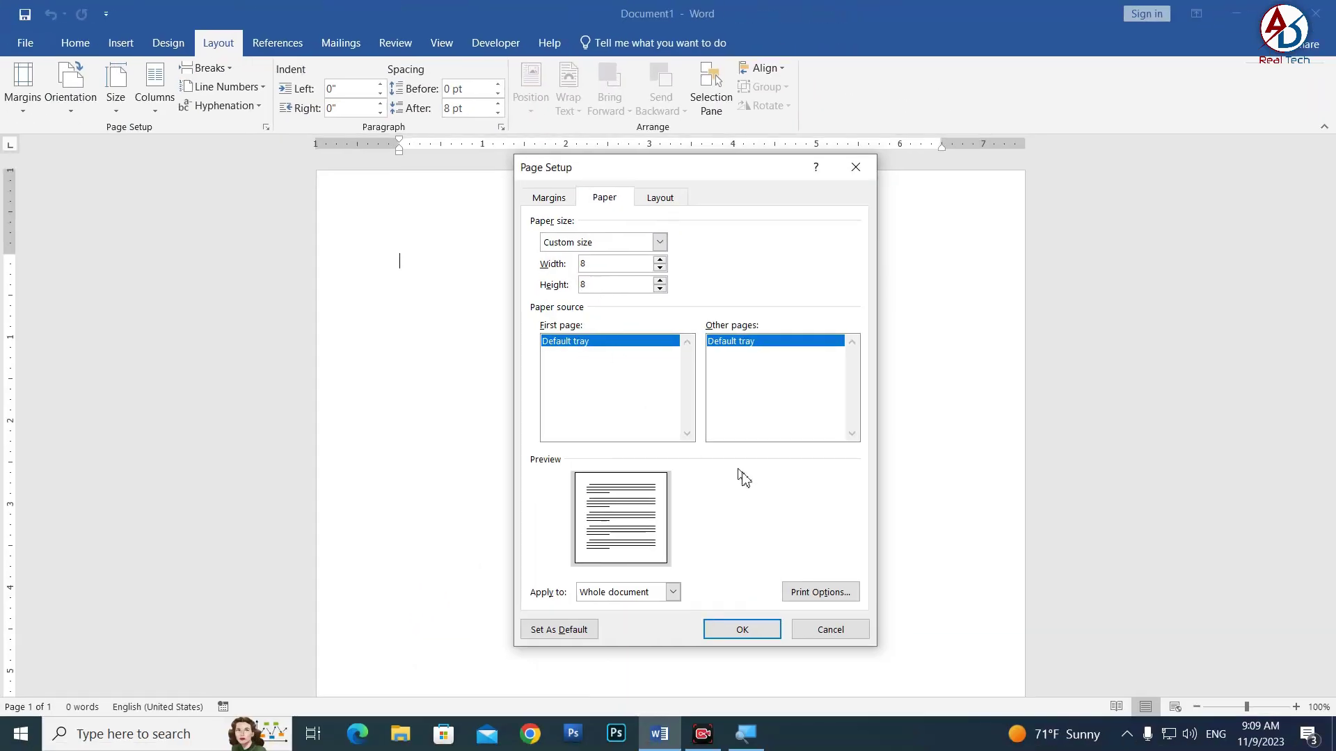
pyautogui.click(743, 629)
# In Insert Pictures, browse to D: > Desktop New Folder > Diwali Design
pyautogui.scroll(-3, 672, 508)
pyautogui.scroll(-1, 673, 536)
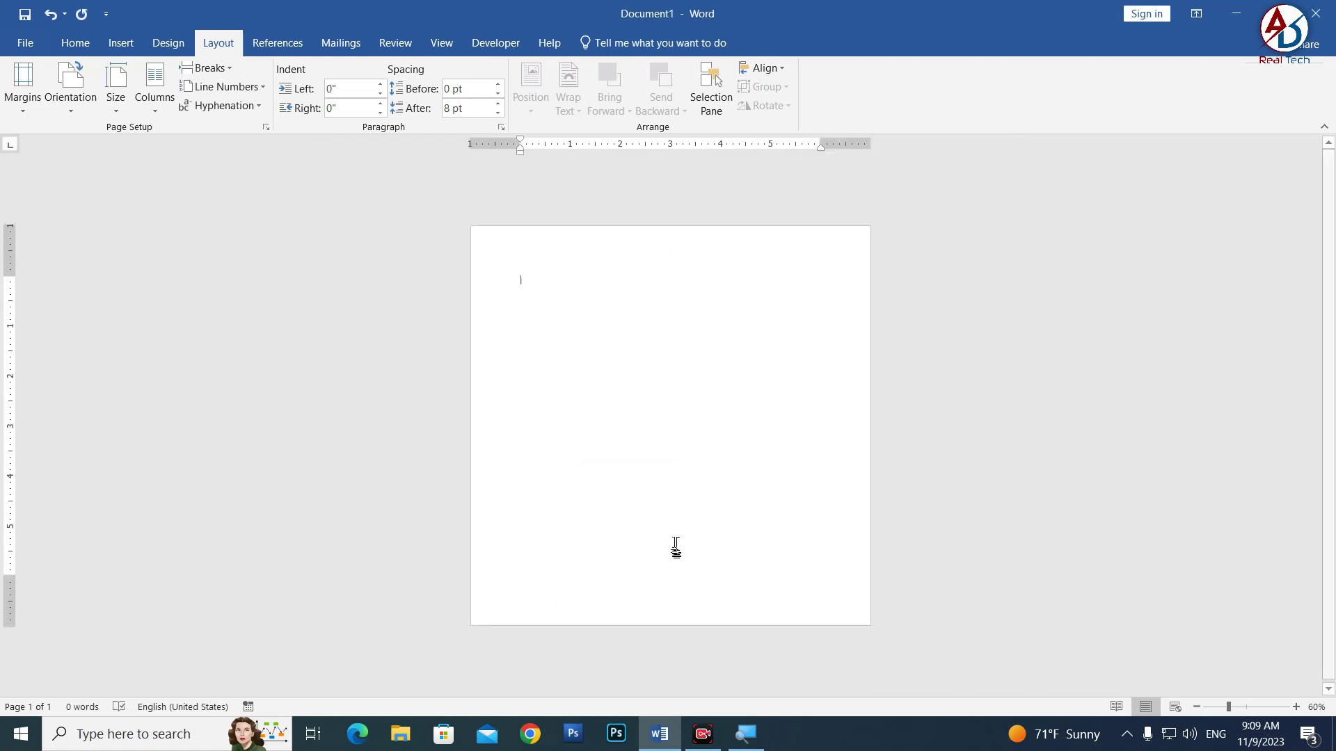
pyautogui.scroll(1, 675, 549)
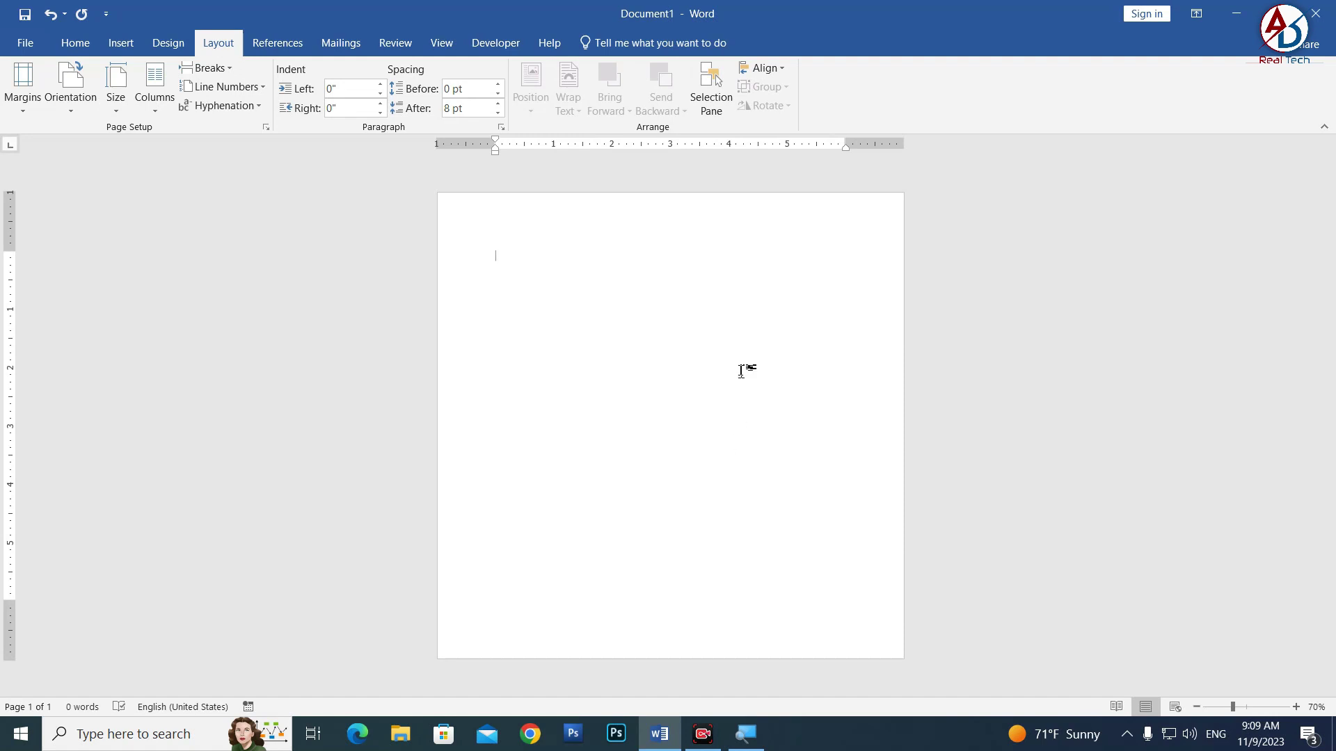
pyautogui.click(123, 46)
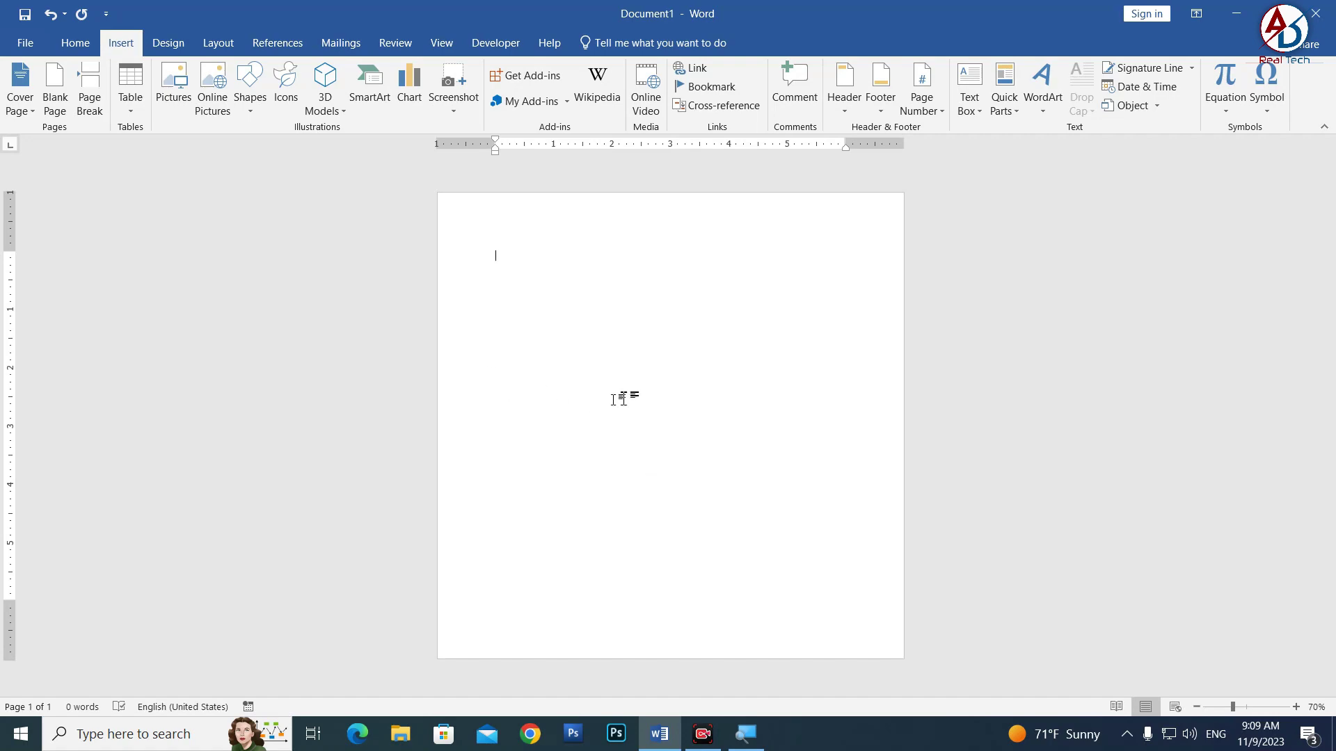
pyautogui.click(181, 111)
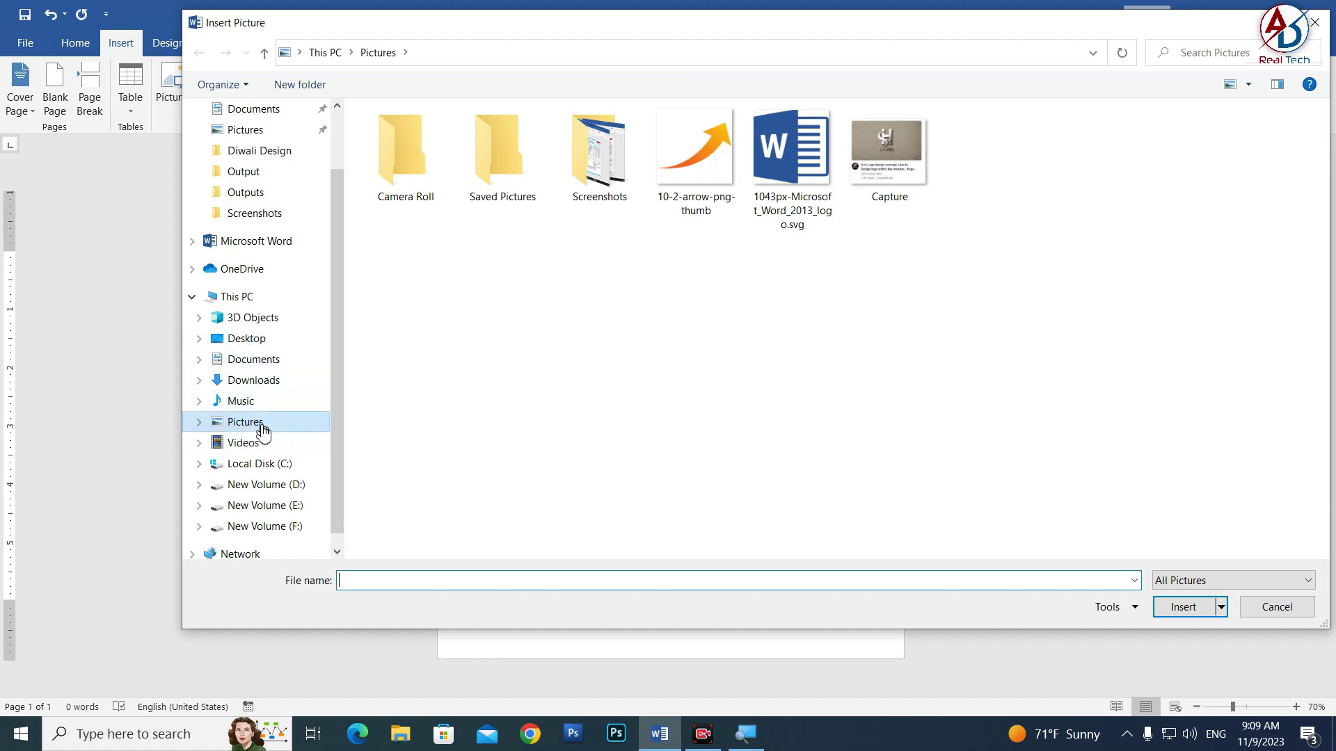
pyautogui.click(279, 487)
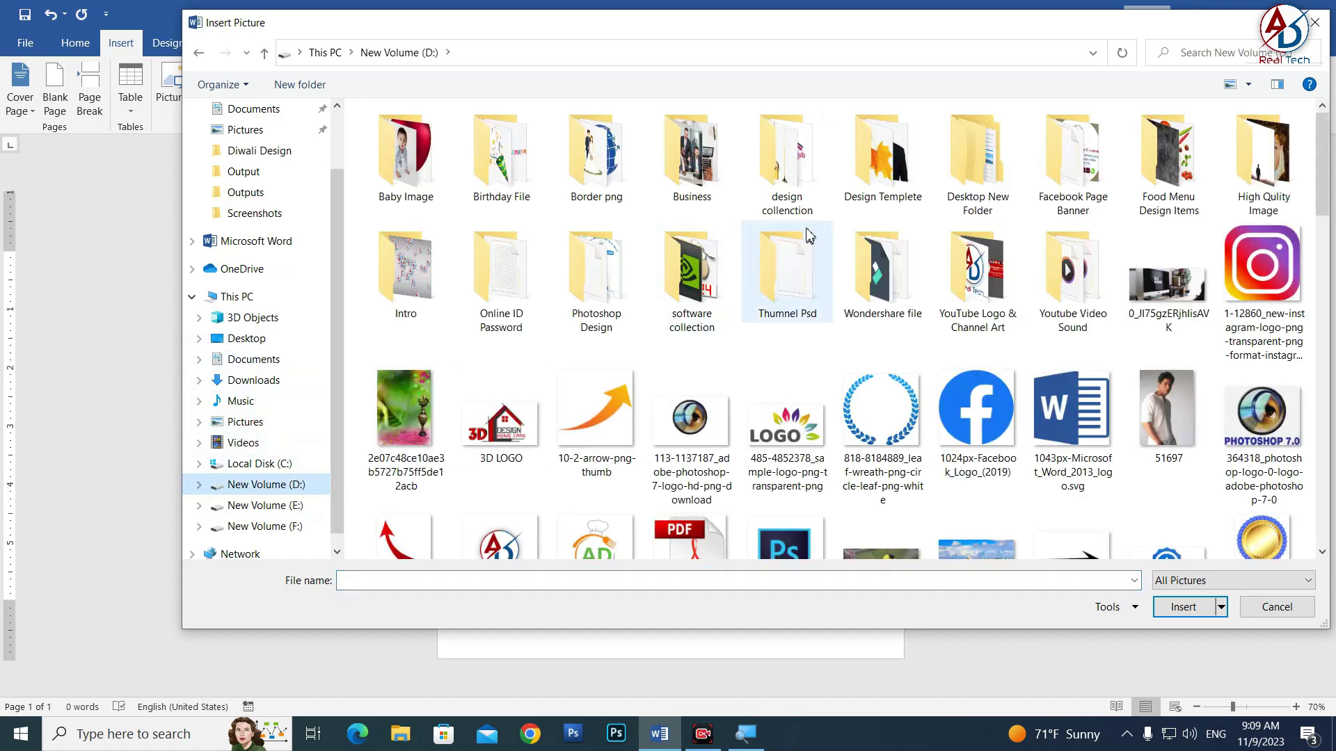
pyautogui.click(882, 192)
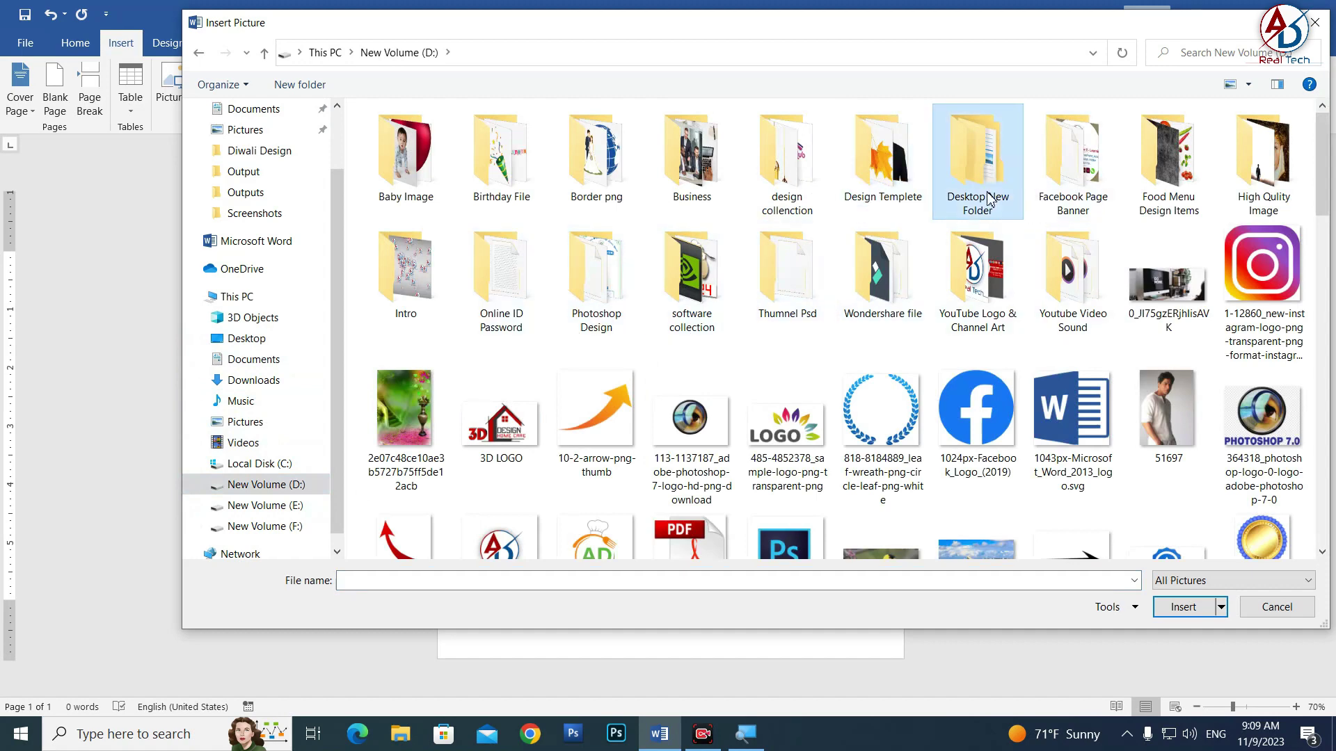
pyautogui.doubleClick(974, 167)
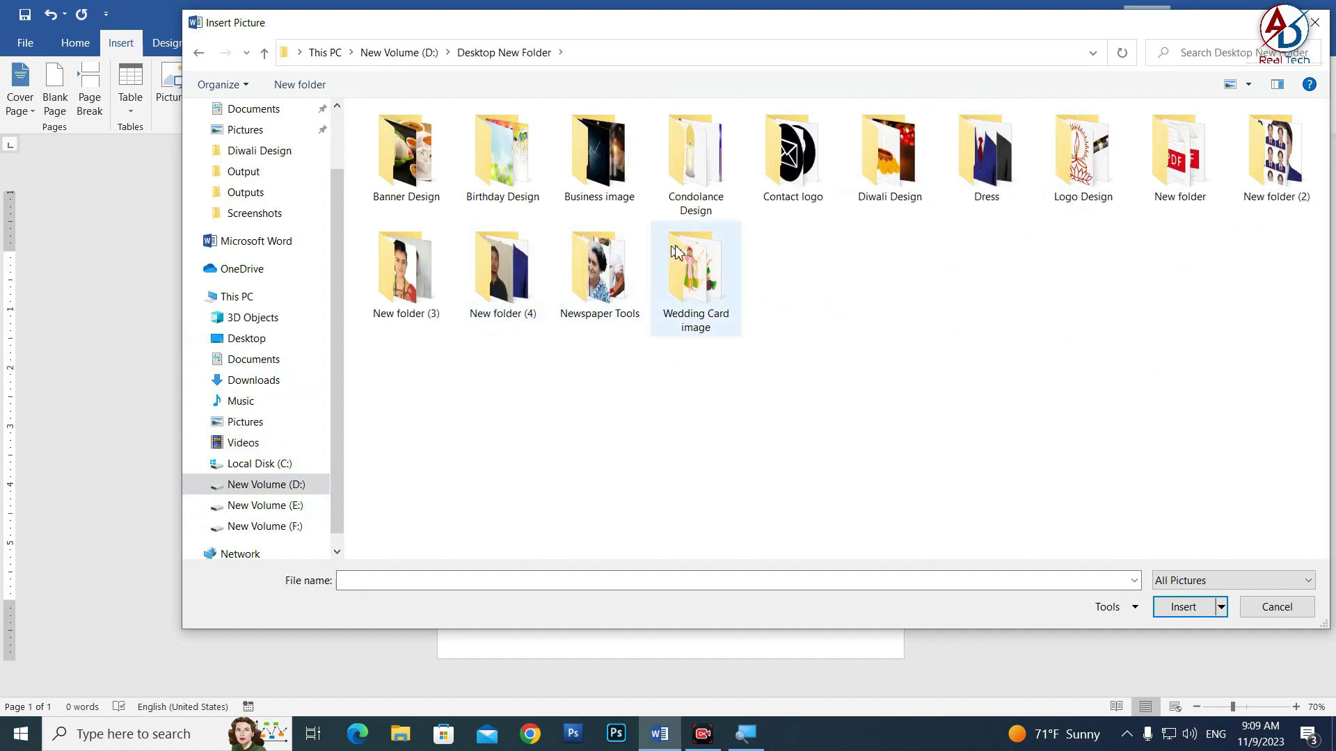
pyautogui.click(900, 192)
pyautogui.doubleClick(900, 192)
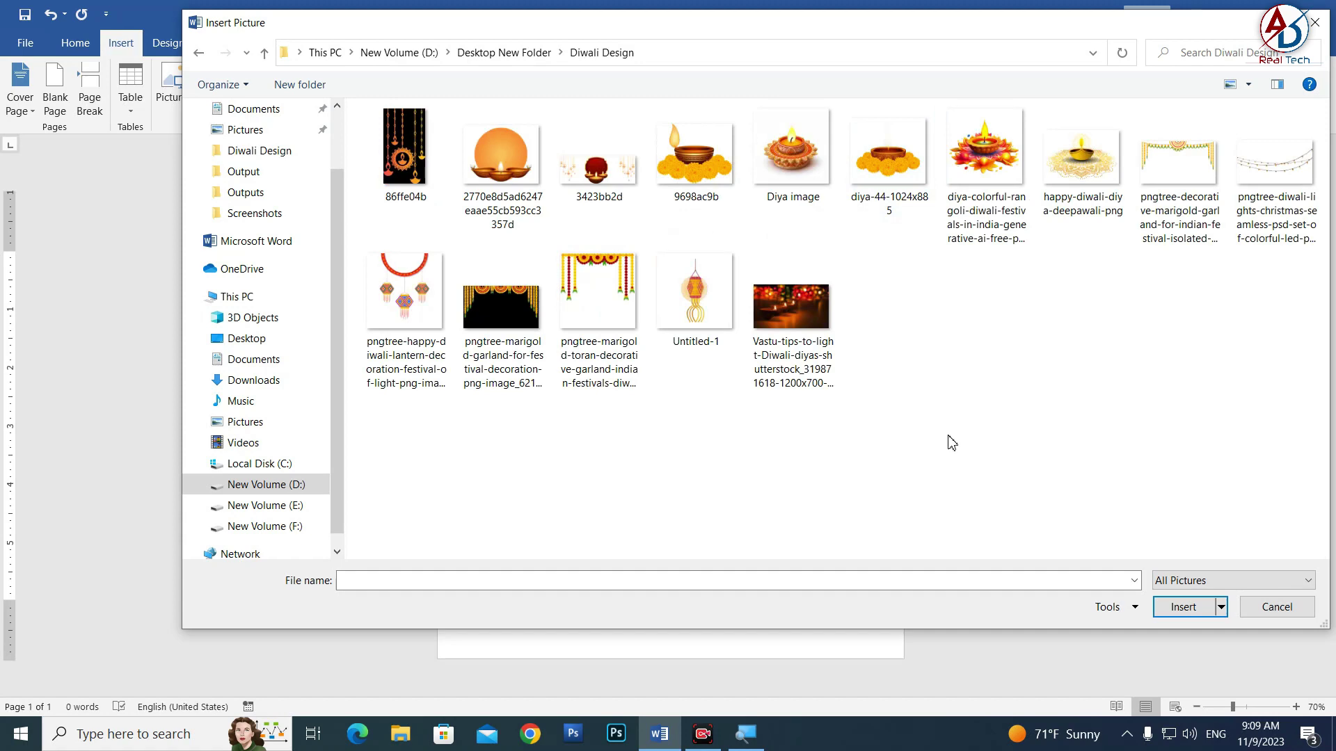
# Insert the hanging-diyas image 86ffe04b onto the page
pyautogui.click(410, 178)
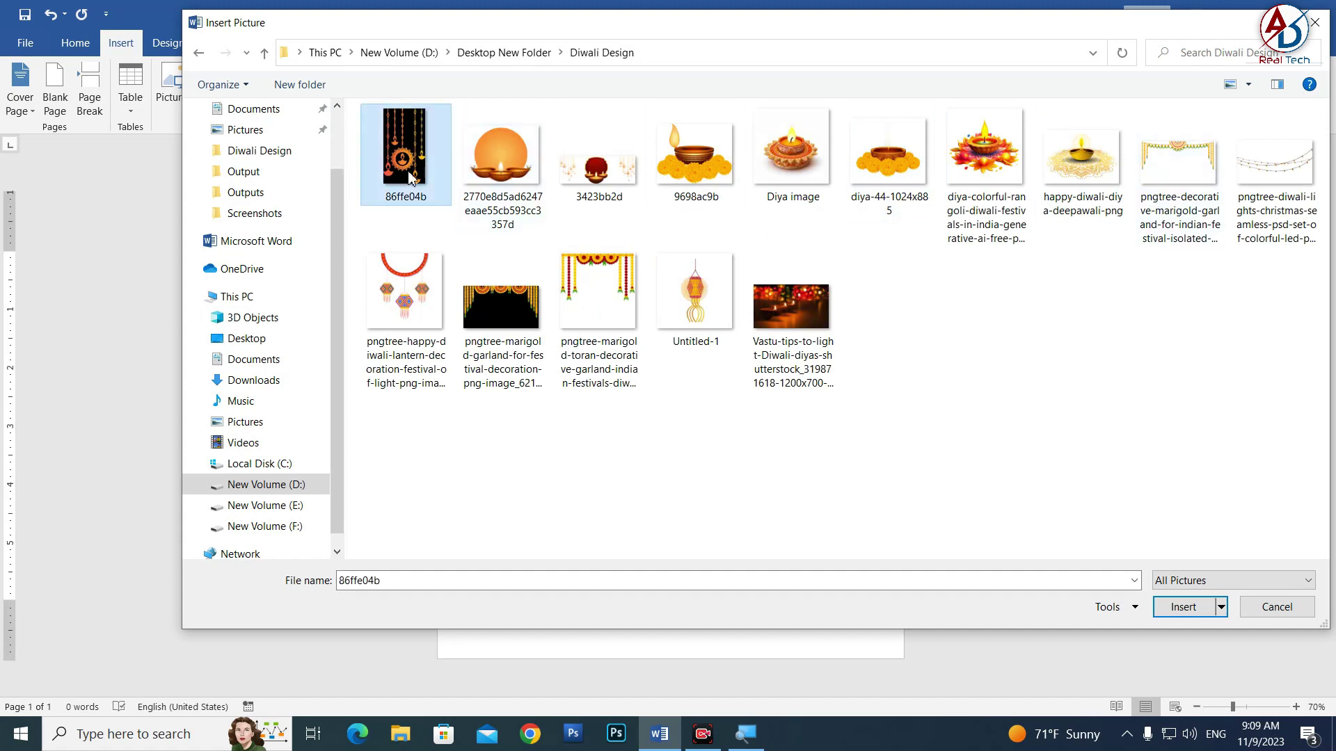
pyautogui.click(1182, 606)
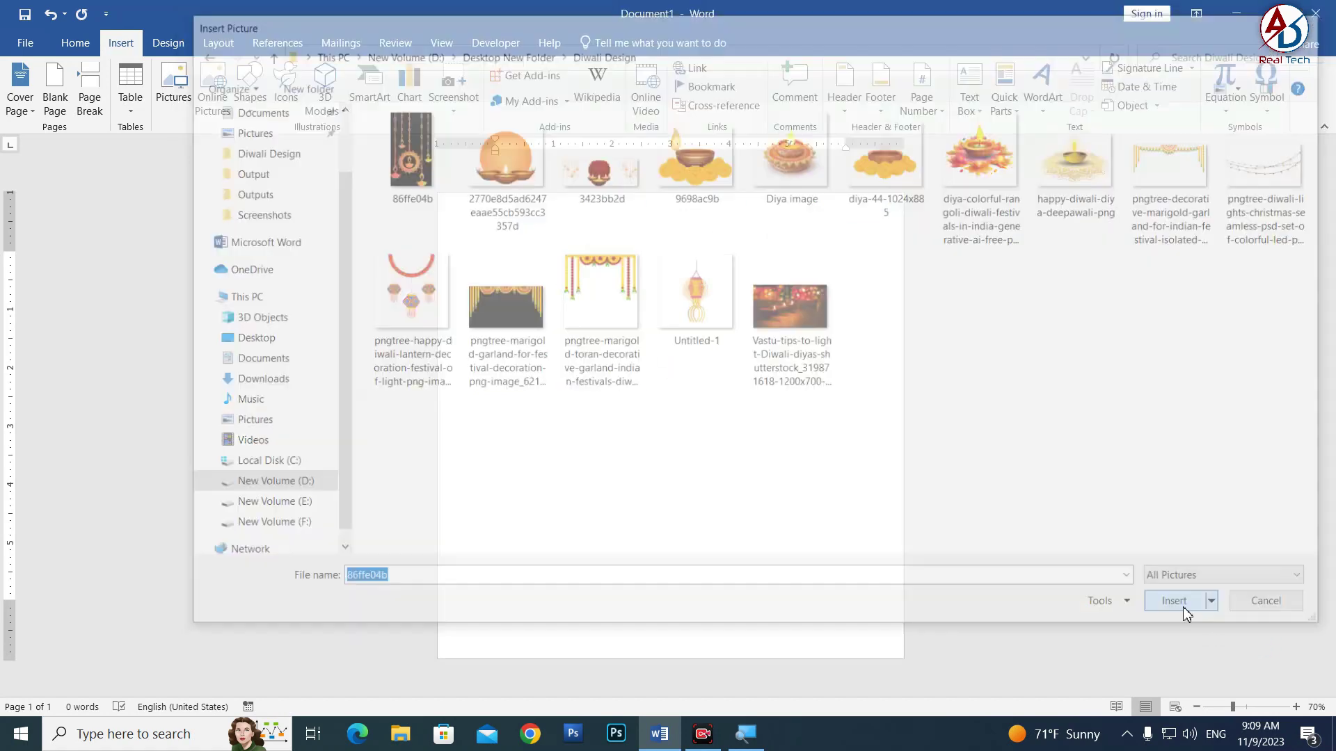
pyautogui.click(878, 98)
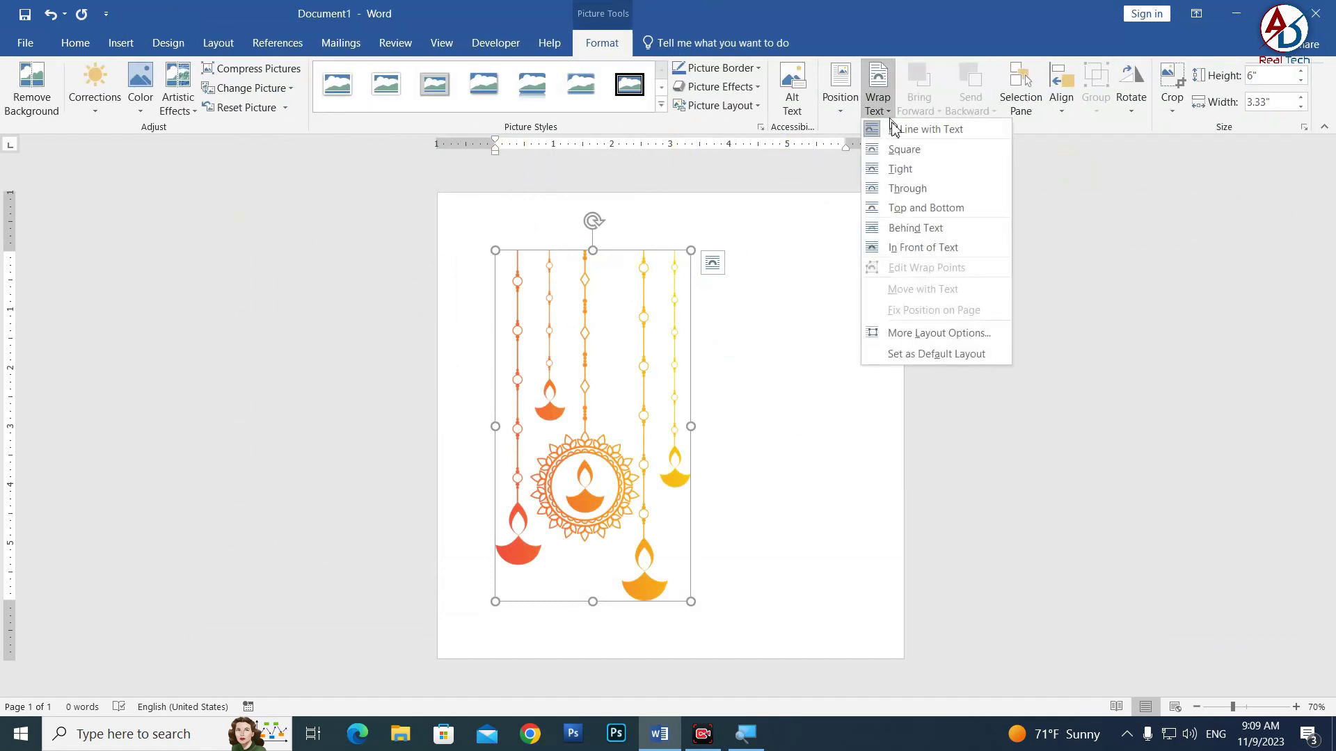
# Float the diya picture in front of text and shrink it into the top-left corner
pyautogui.click(946, 254)
pyautogui.moveTo(673, 513); pyautogui.dragTo(620, 427)
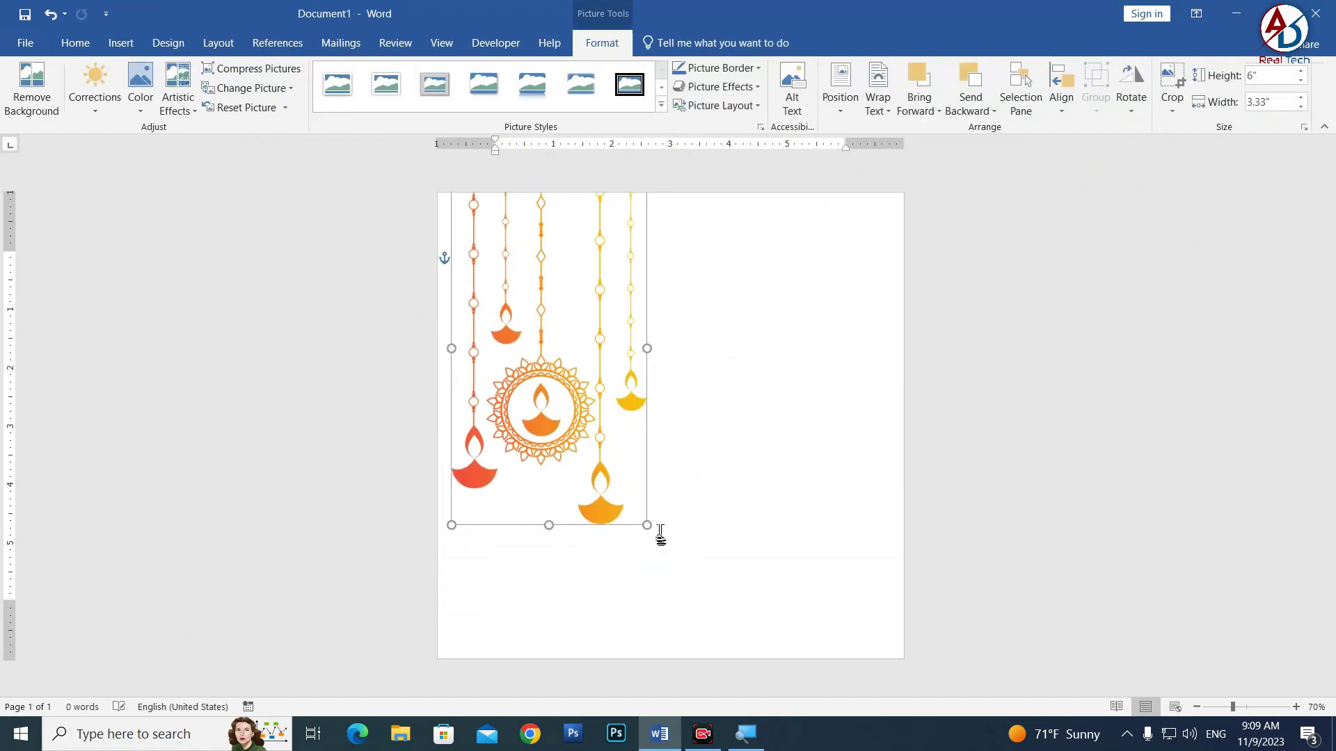
pyautogui.moveTo(640, 514)
pyautogui.mouseDown()
pyautogui.moveTo(509, 275)
pyautogui.moveTo(485, 286)
pyautogui.mouseUp()
pyautogui.click(686, 364)
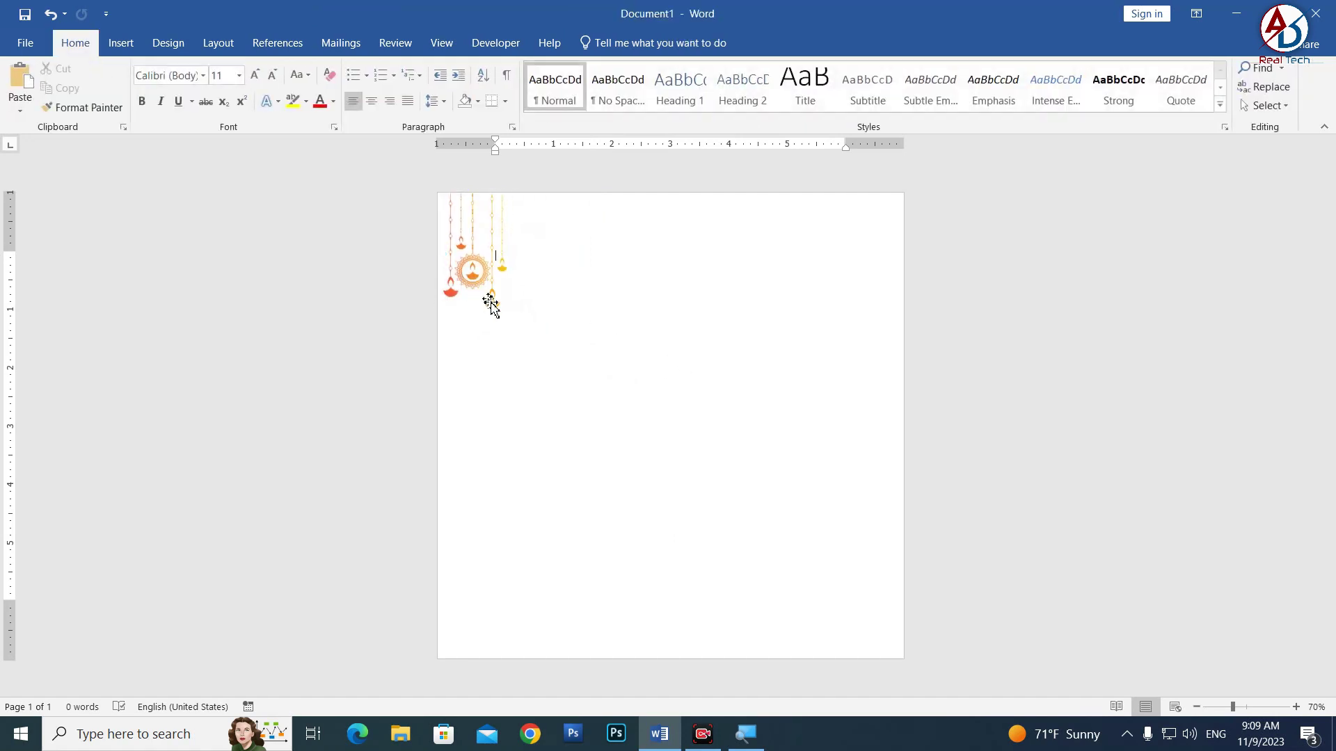
# Enlarge the diya picture past the left edge, then delete it
pyautogui.click(480, 297)
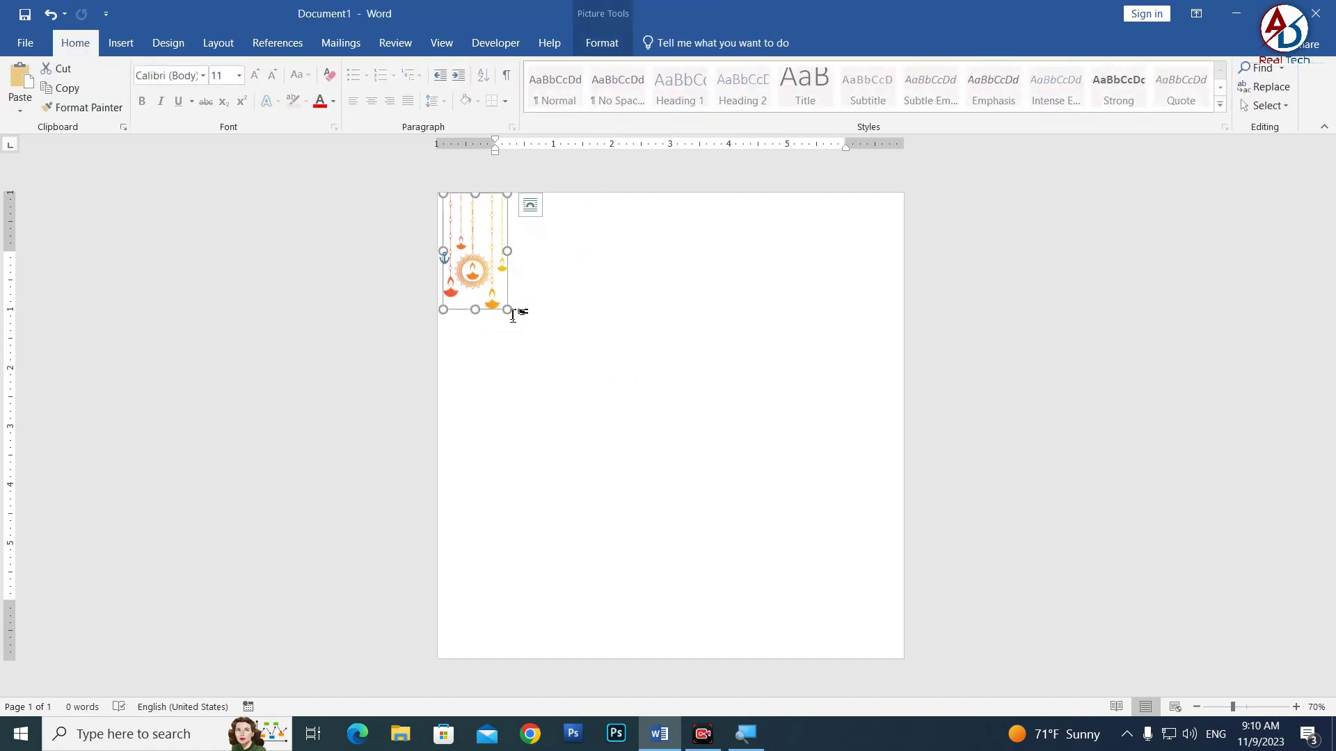
pyautogui.moveTo(507, 310); pyautogui.dragTo(545, 406)
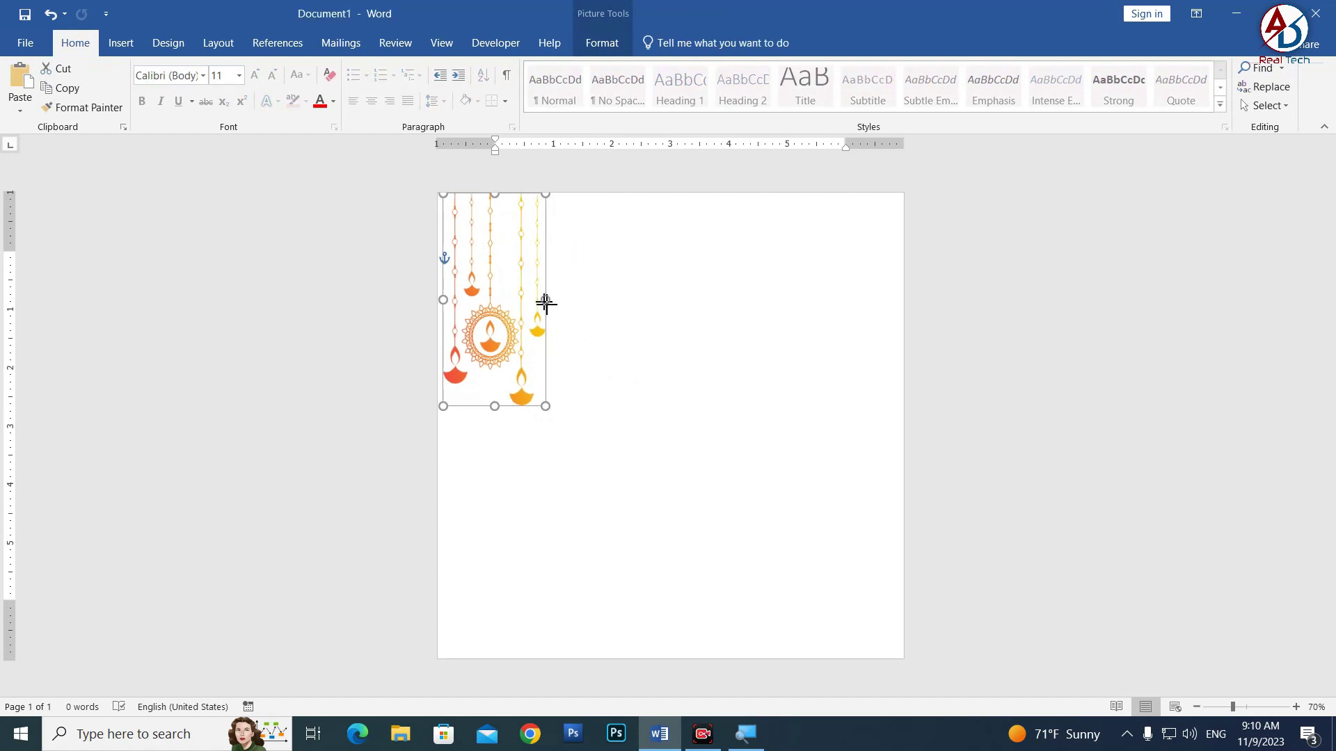
pyautogui.moveTo(546, 300); pyautogui.dragTo(561, 300)
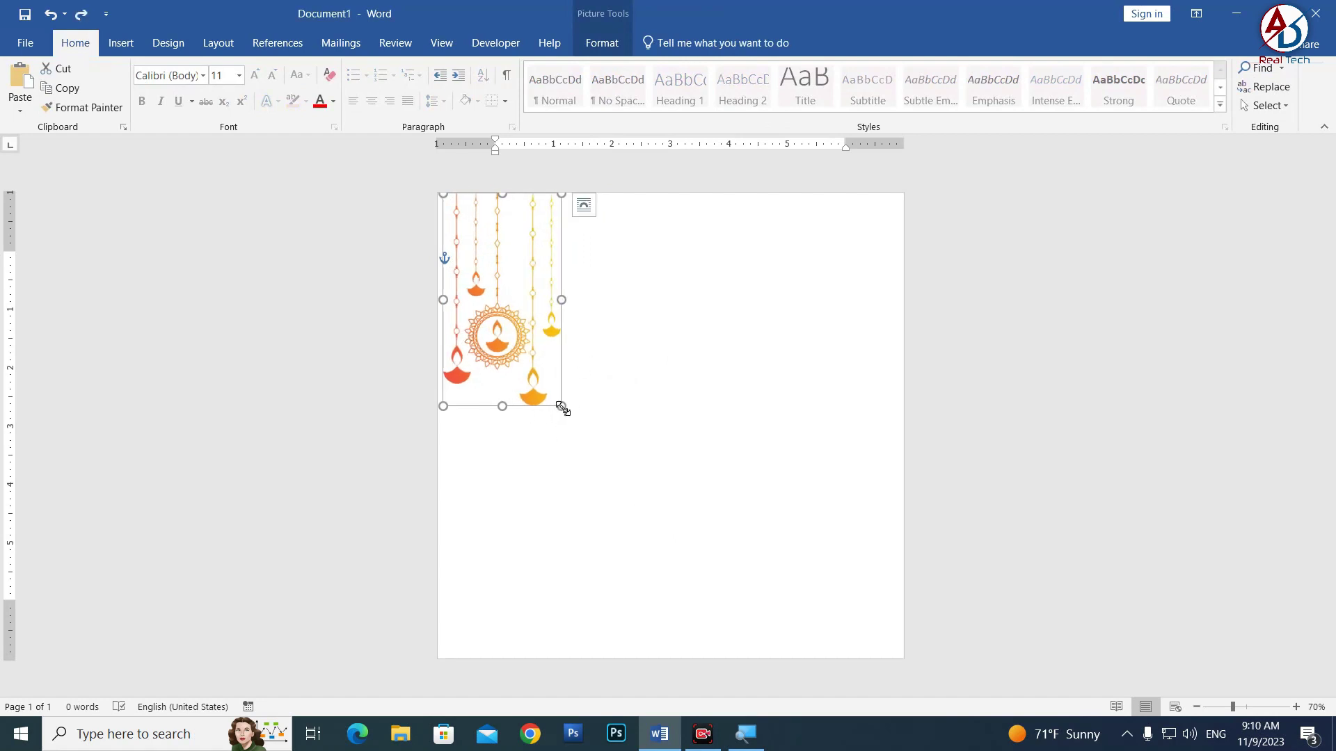
pyautogui.moveTo(561, 406)
pyautogui.mouseDown()
pyautogui.moveTo(608, 483)
pyautogui.moveTo(499, 360)
pyautogui.mouseUp()
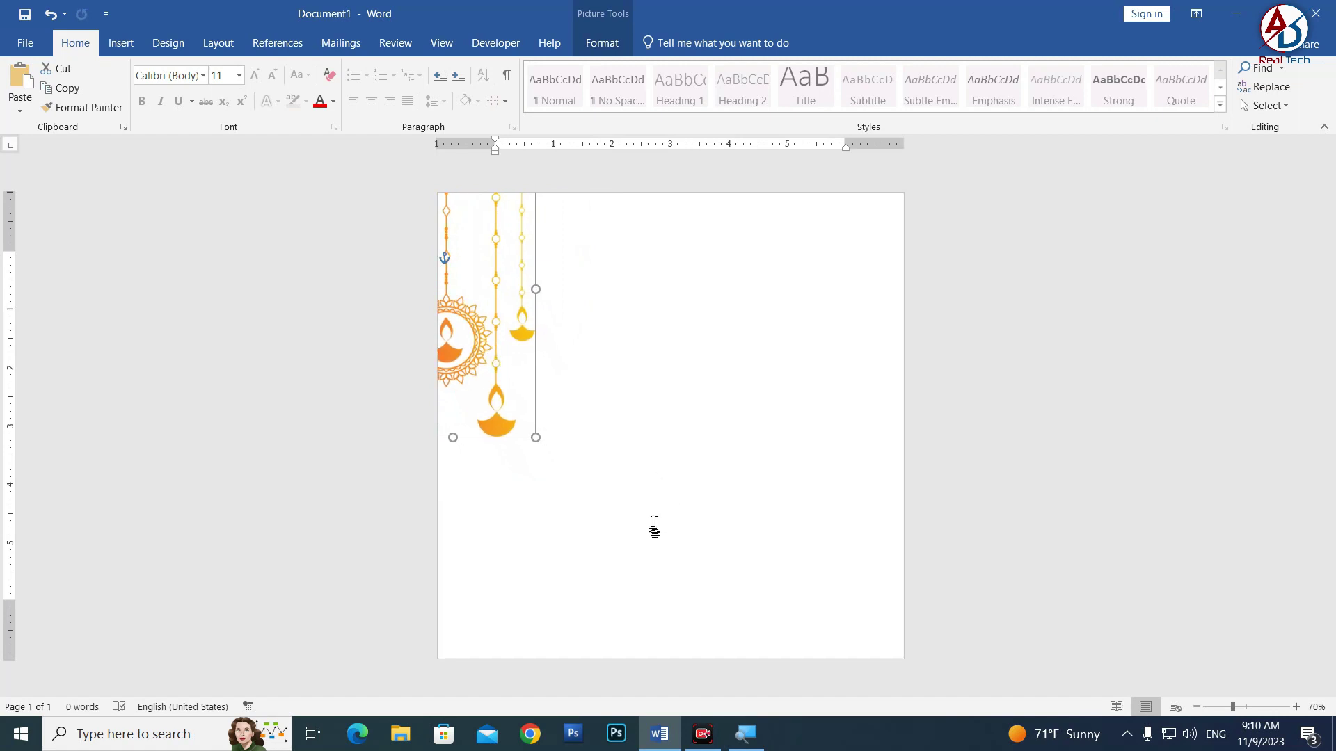
pyautogui.press('Delete')
# Insert the marigold garland picture with Top and Bottom text wrapping
pyautogui.click(120, 43)
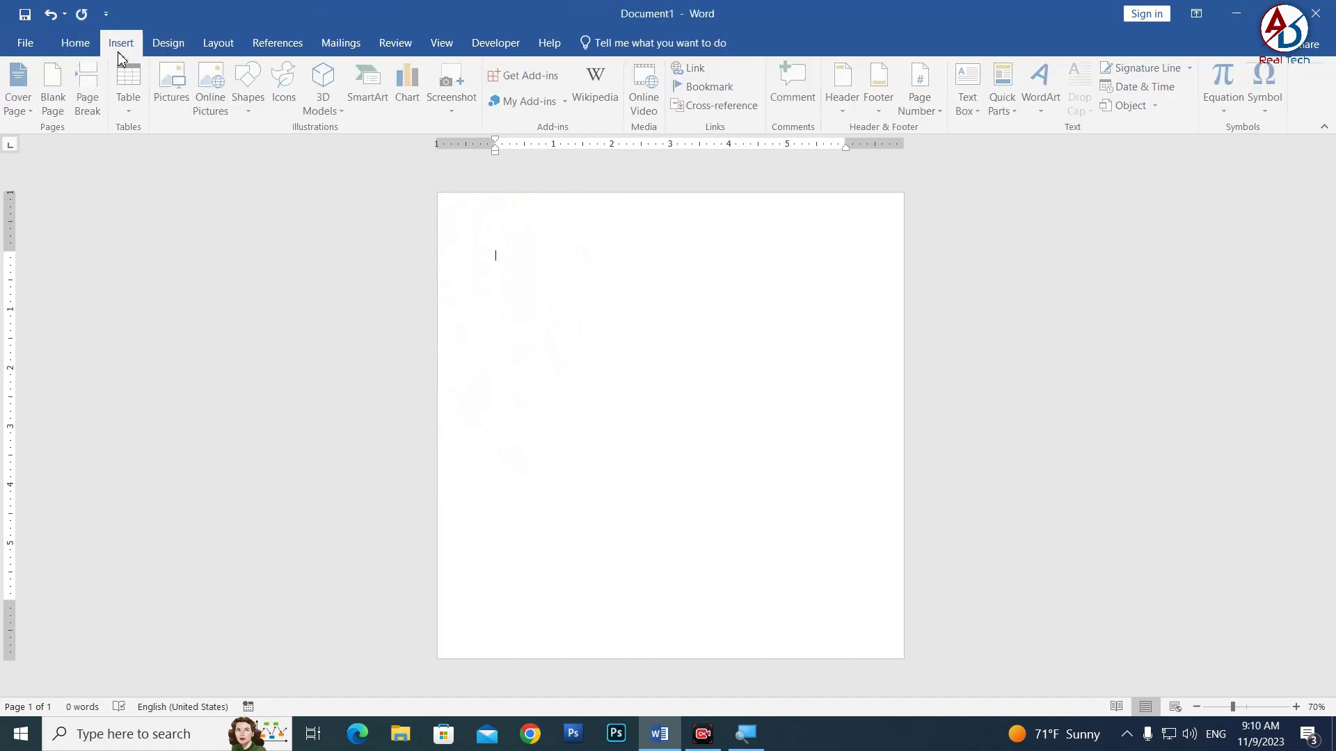
pyautogui.click(173, 91)
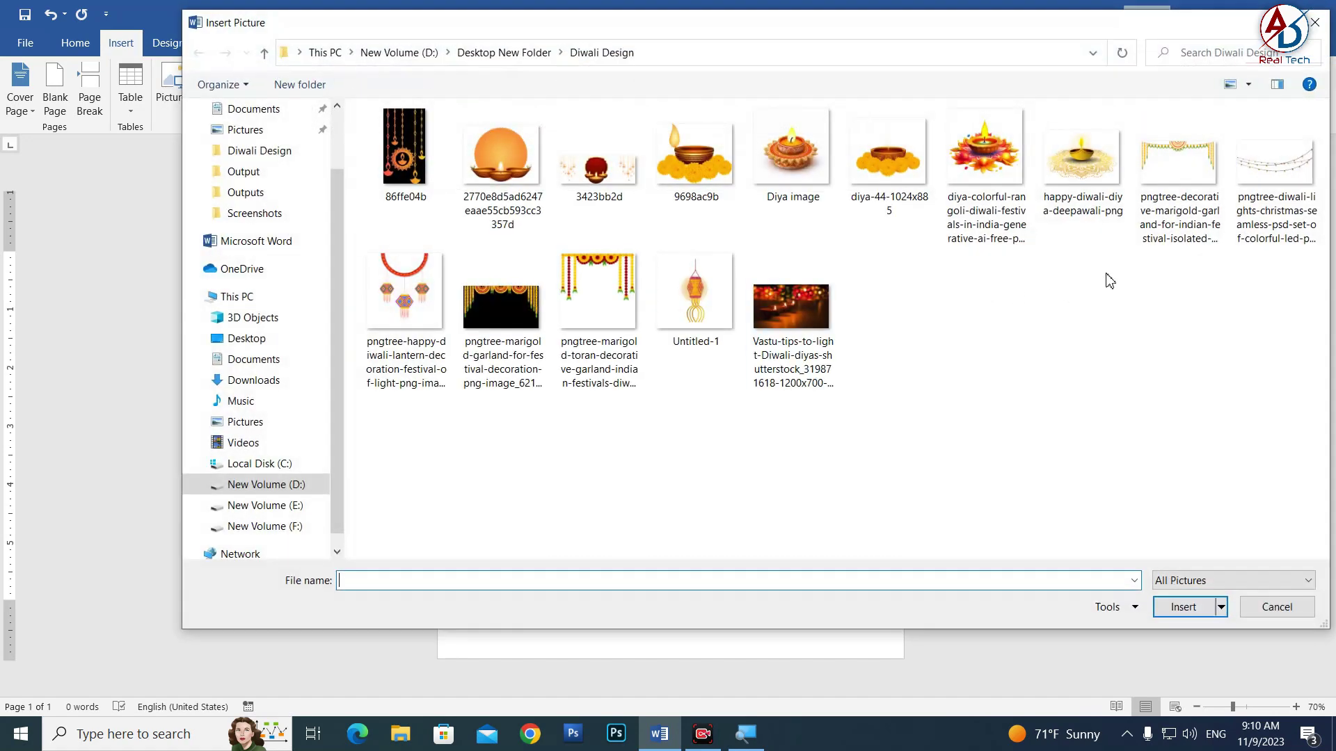
pyautogui.click(1183, 223)
pyautogui.click(1185, 607)
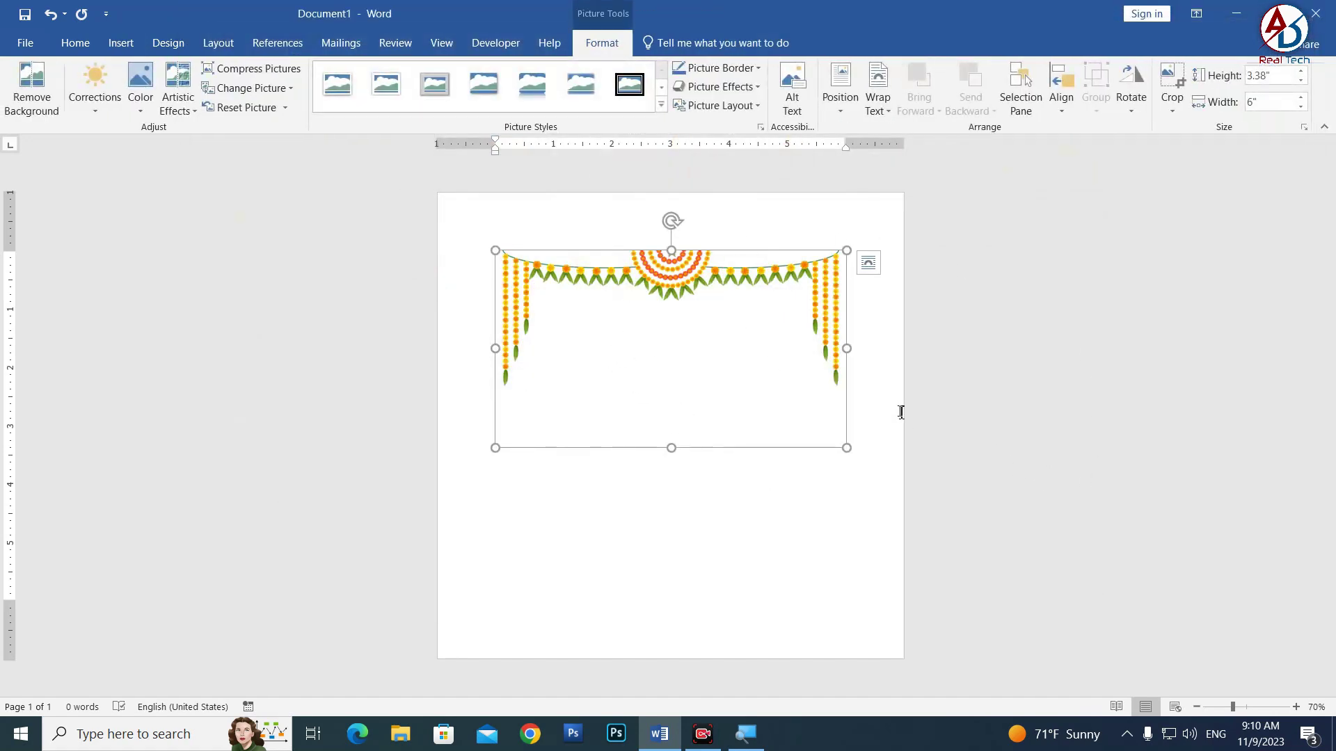
pyautogui.click(879, 104)
pyautogui.click(920, 212)
# Crop away the empty bottom part of the garland picture
pyautogui.click(1141, 105)
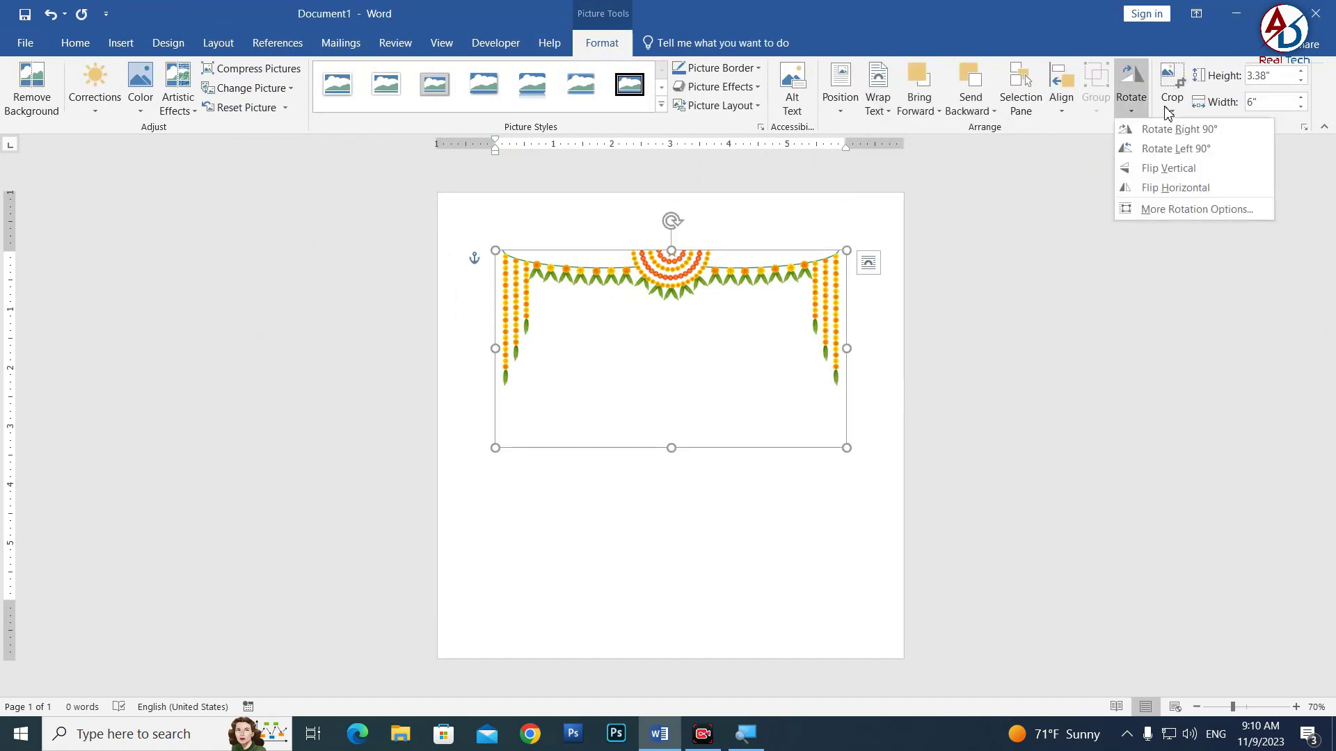
pyautogui.click(1181, 103)
pyautogui.click(1191, 131)
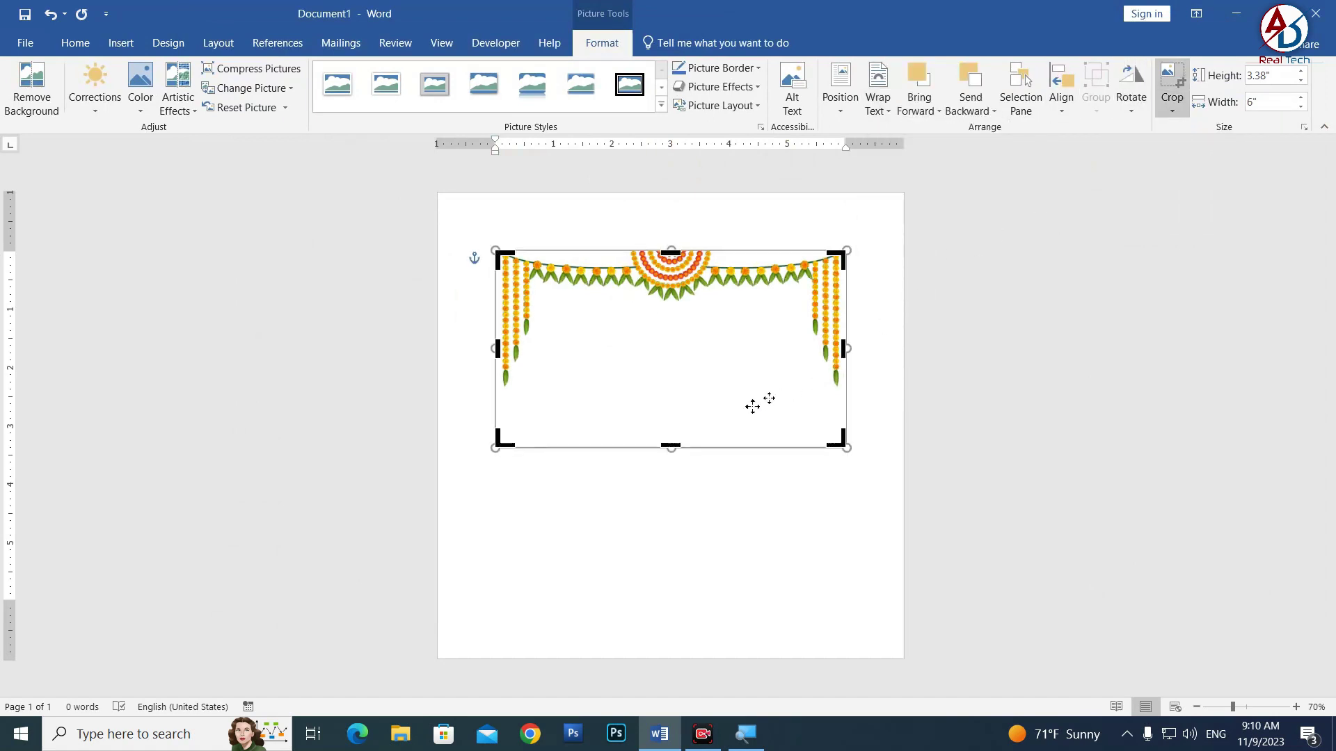
pyautogui.moveTo(674, 449); pyautogui.dragTo(678, 394)
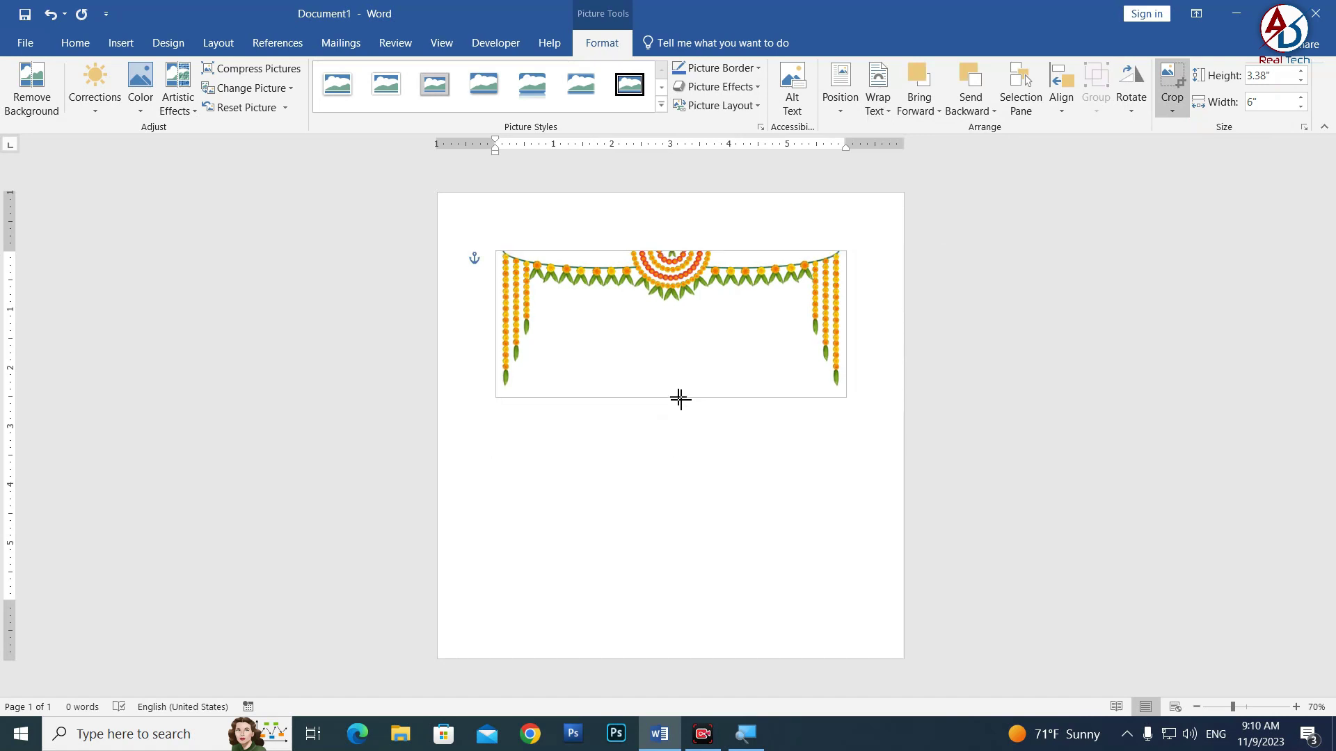
pyautogui.click(1075, 444)
# Place the garland at the top-left and stretch it across the page, undoing two resizes
pyautogui.moveTo(716, 298); pyautogui.dragTo(627, 216)
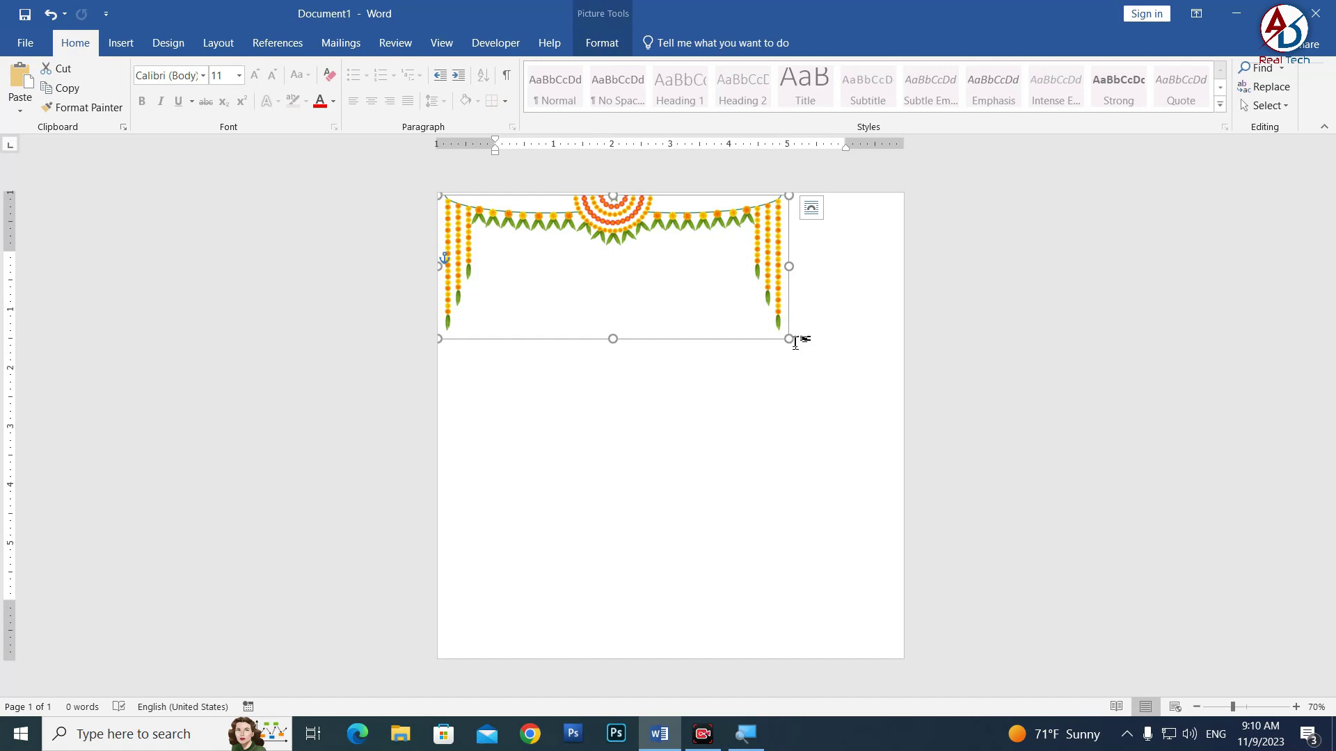
pyautogui.moveTo(790, 340); pyautogui.dragTo(916, 376)
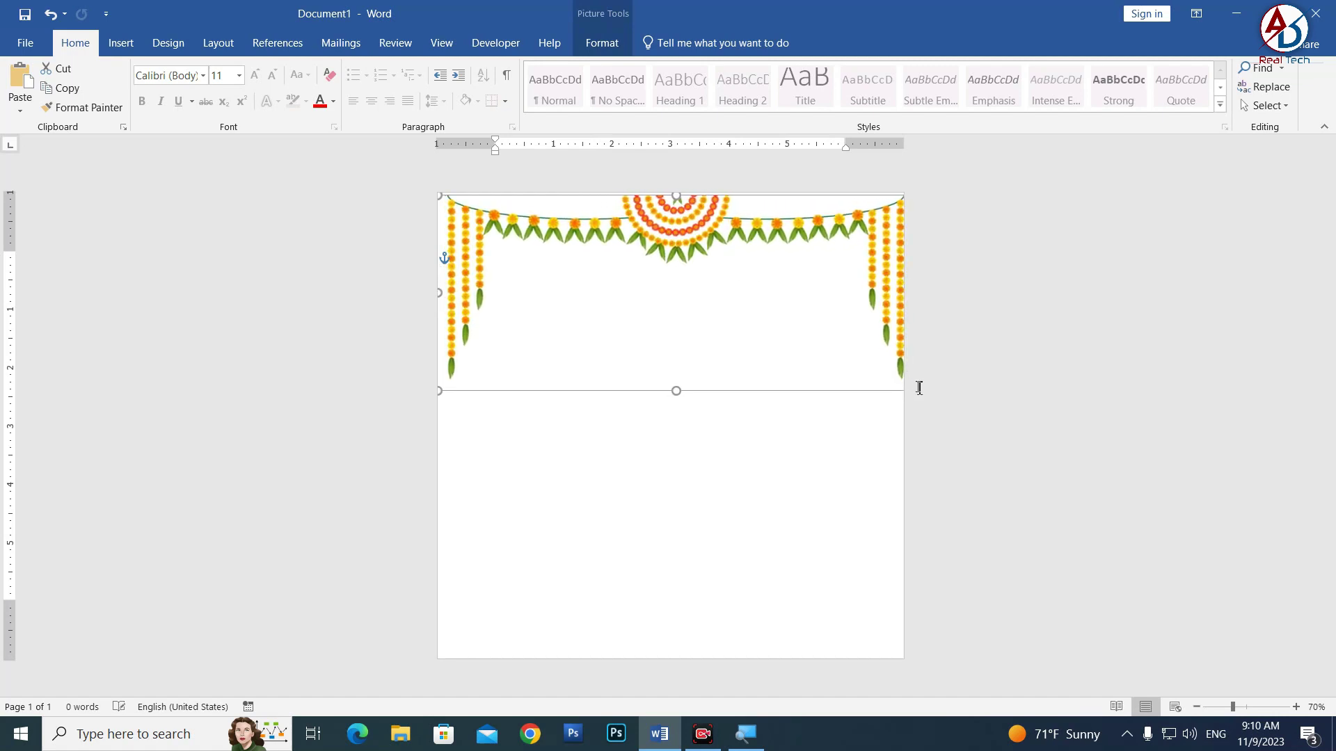
pyautogui.hotkey('ctrl', 'z')
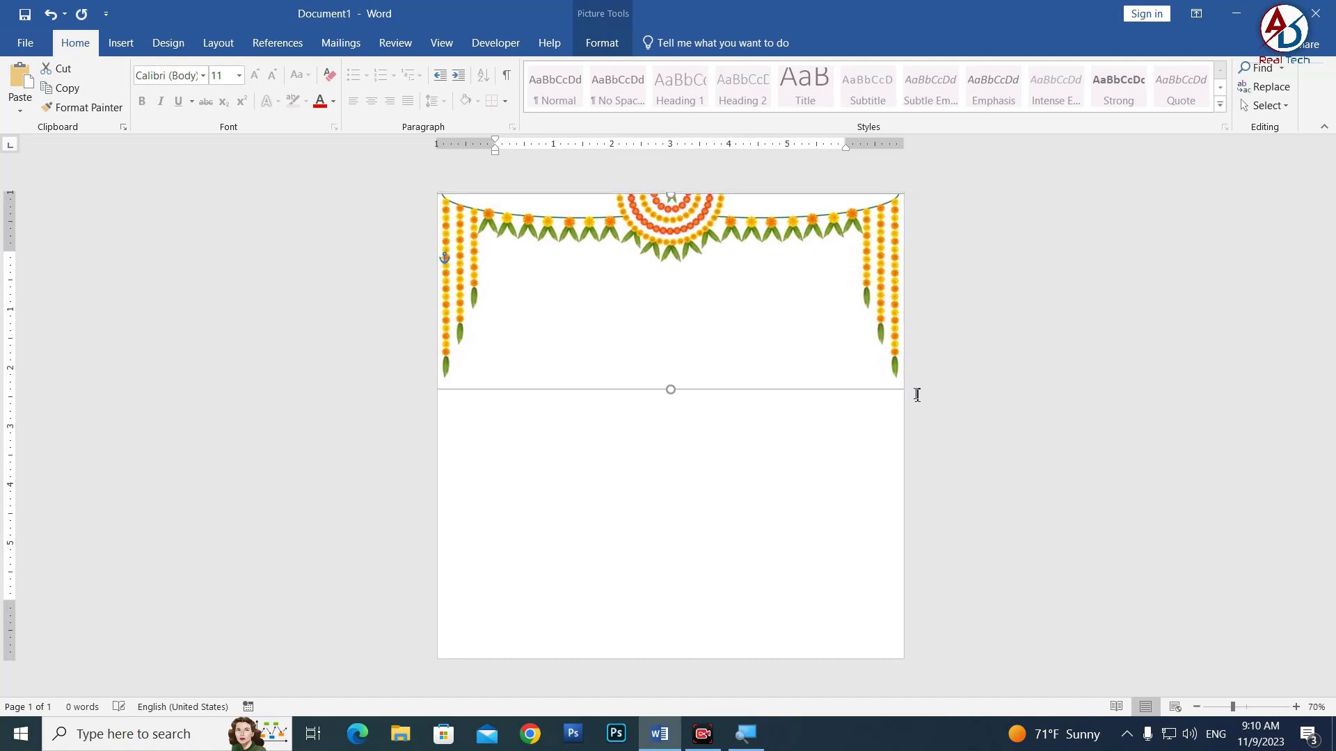
pyautogui.hotkey('ctrl', 'z')
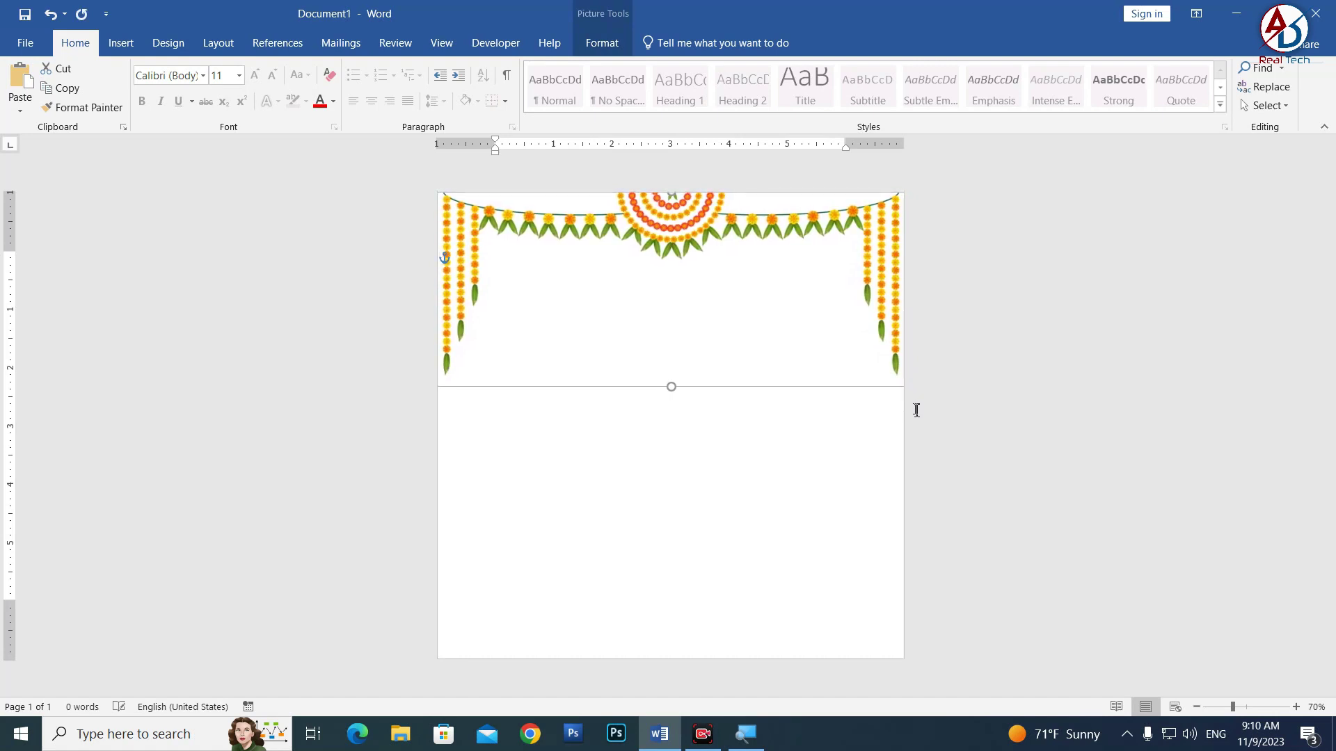
pyautogui.click(835, 407)
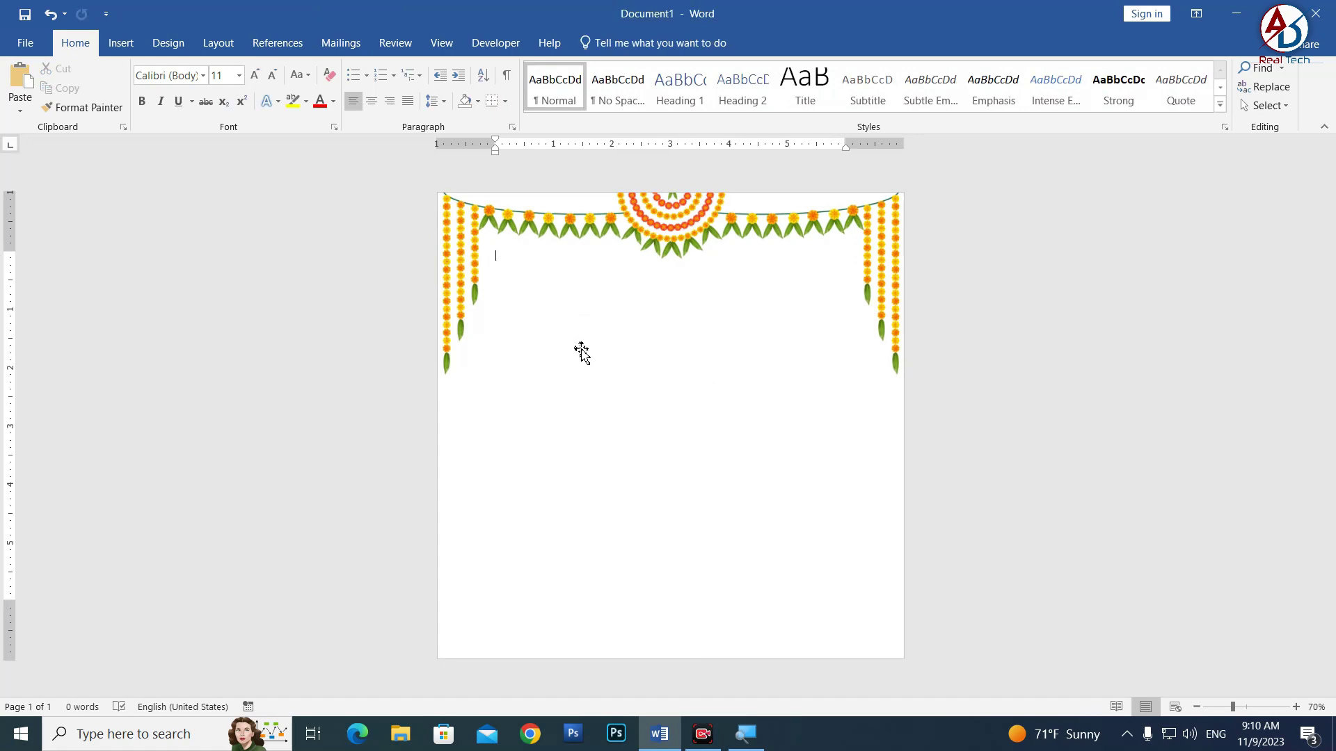
pyautogui.click(121, 42)
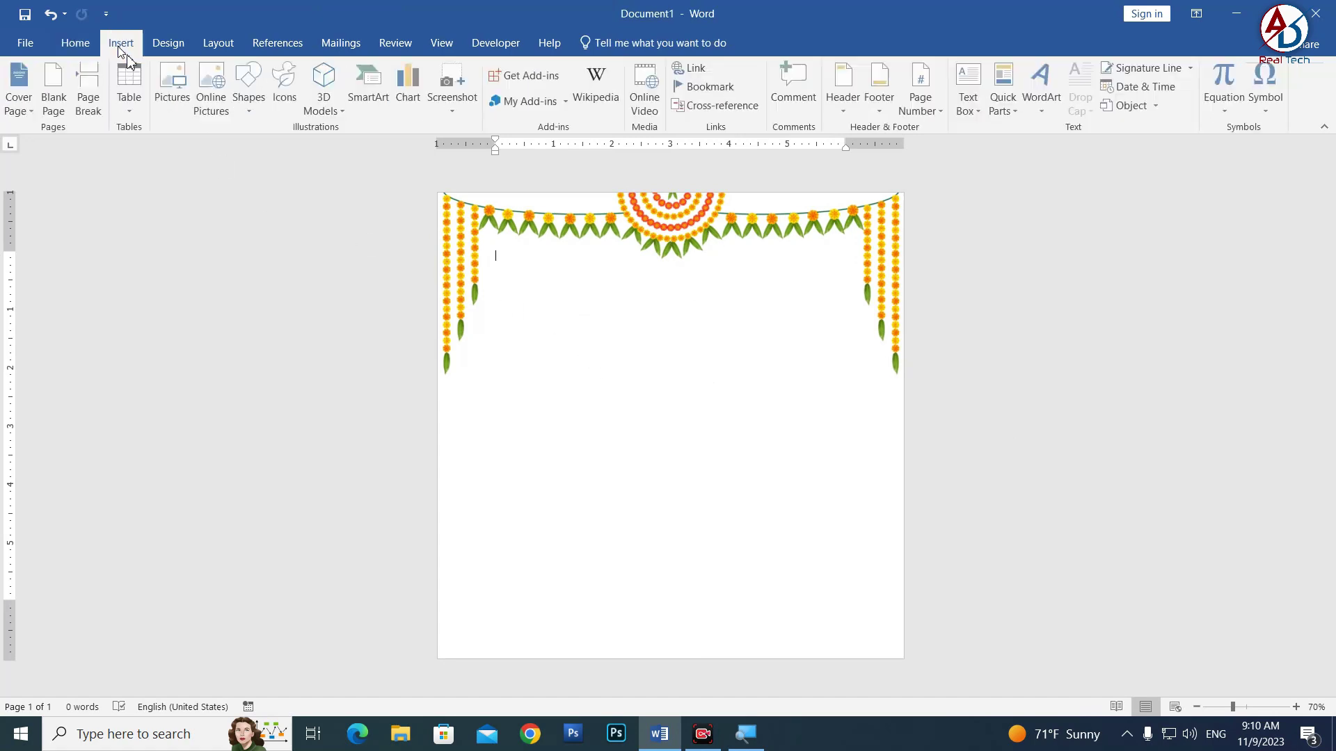
pyautogui.click(173, 89)
pyautogui.click(1265, 184)
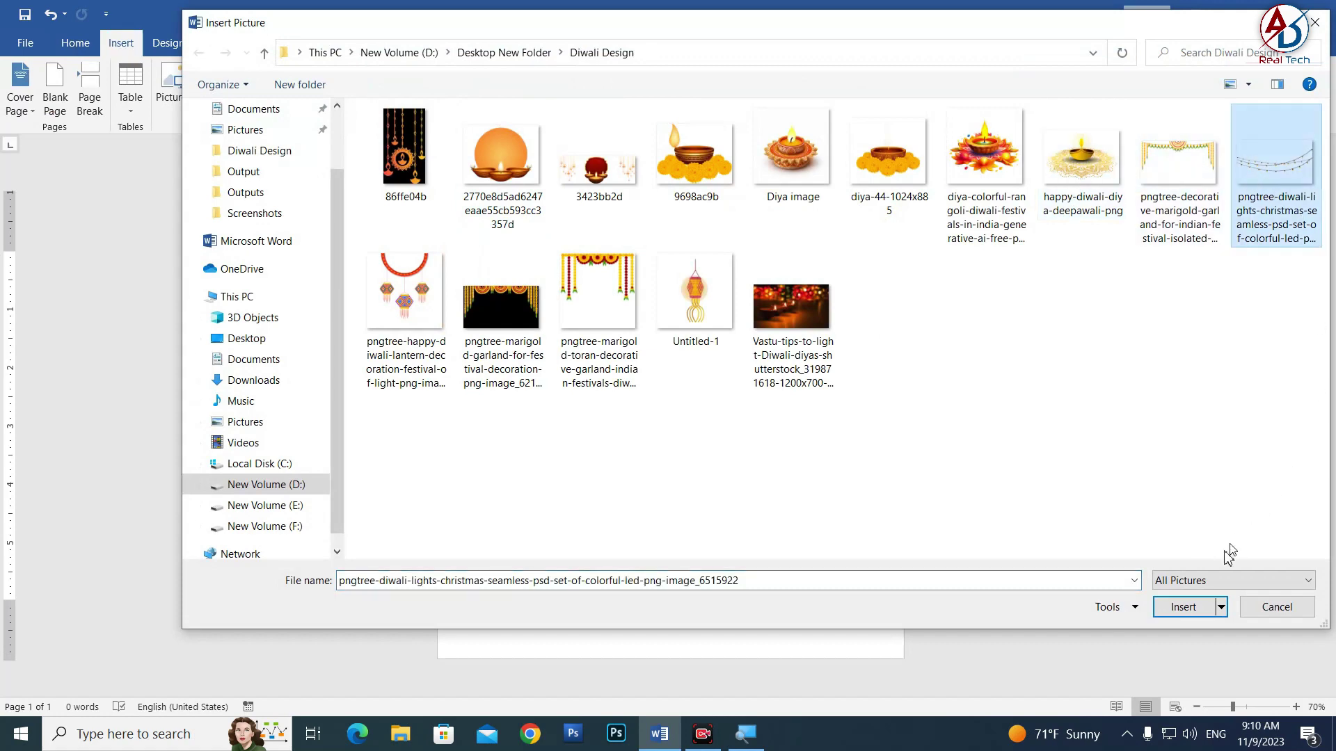
pyautogui.click(1185, 615)
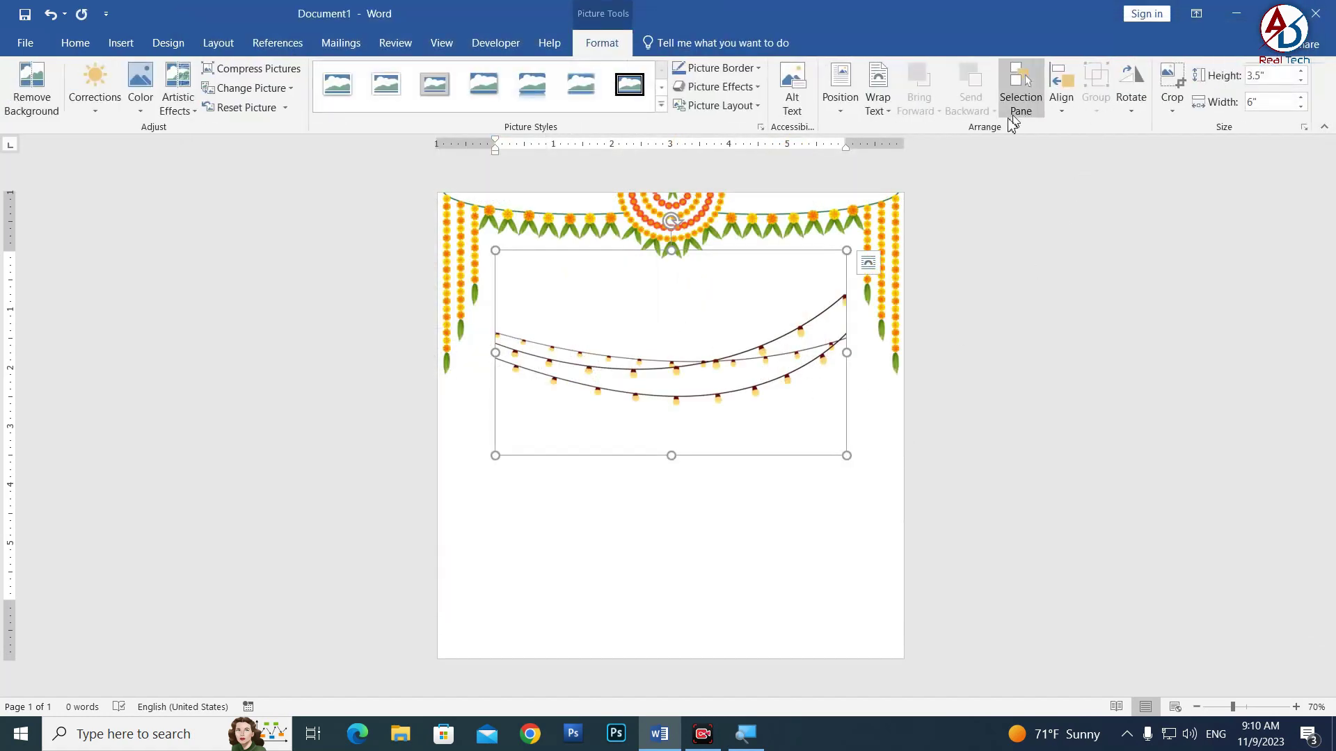
pyautogui.click(881, 115)
pyautogui.click(936, 249)
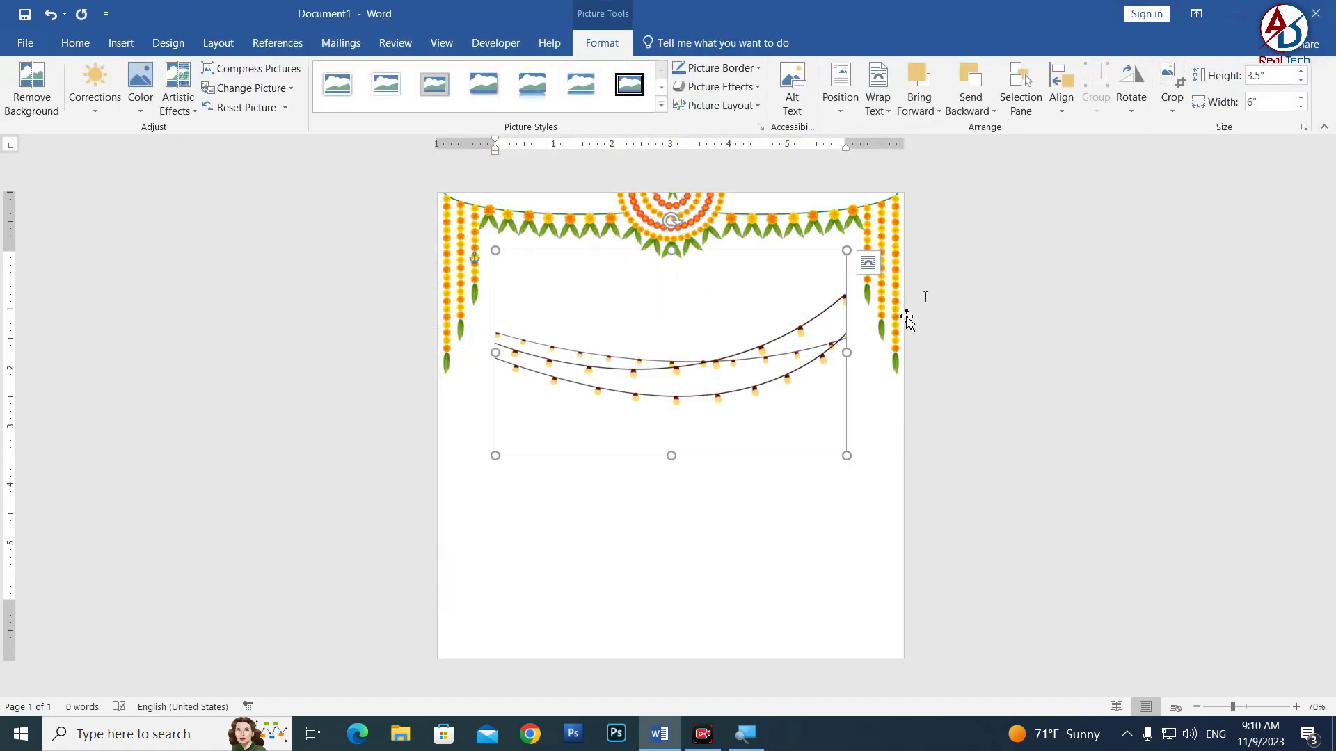
pyautogui.moveTo(769, 348); pyautogui.dragTo(744, 203)
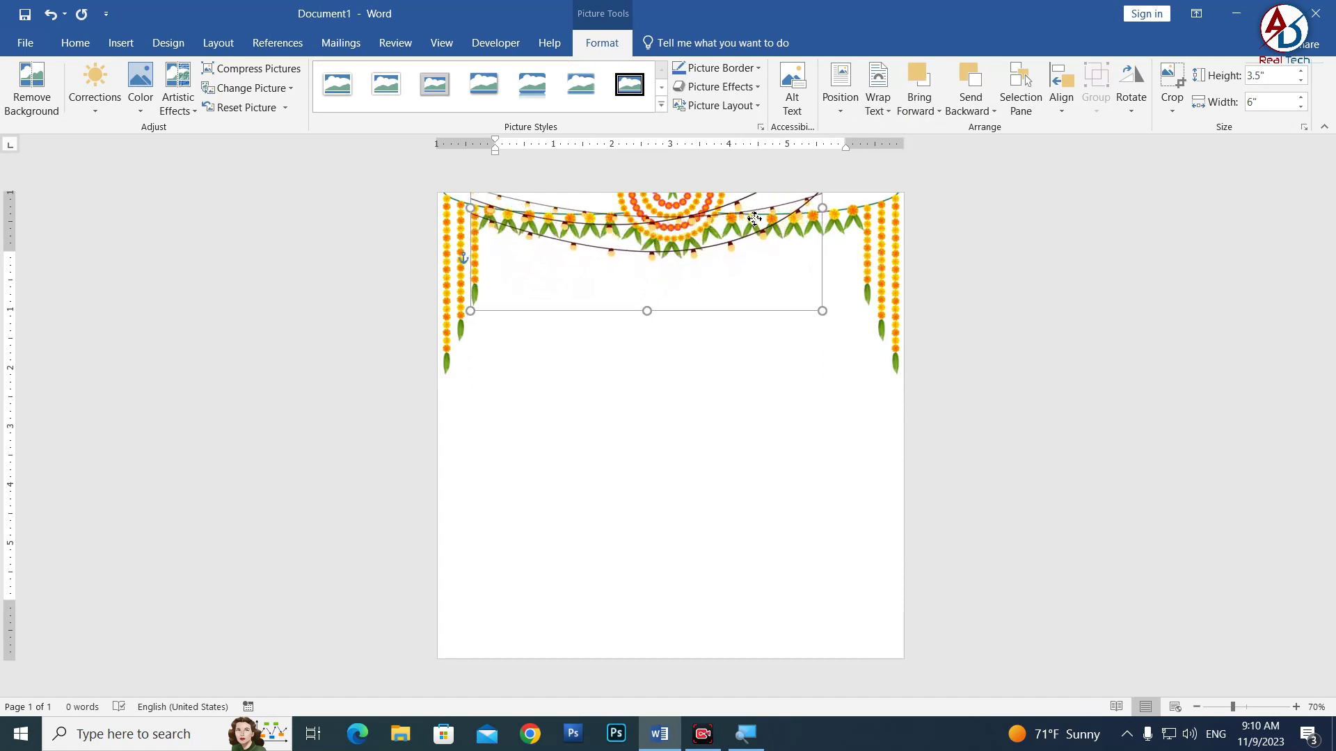
pyautogui.moveTo(824, 314); pyautogui.dragTo(920, 339)
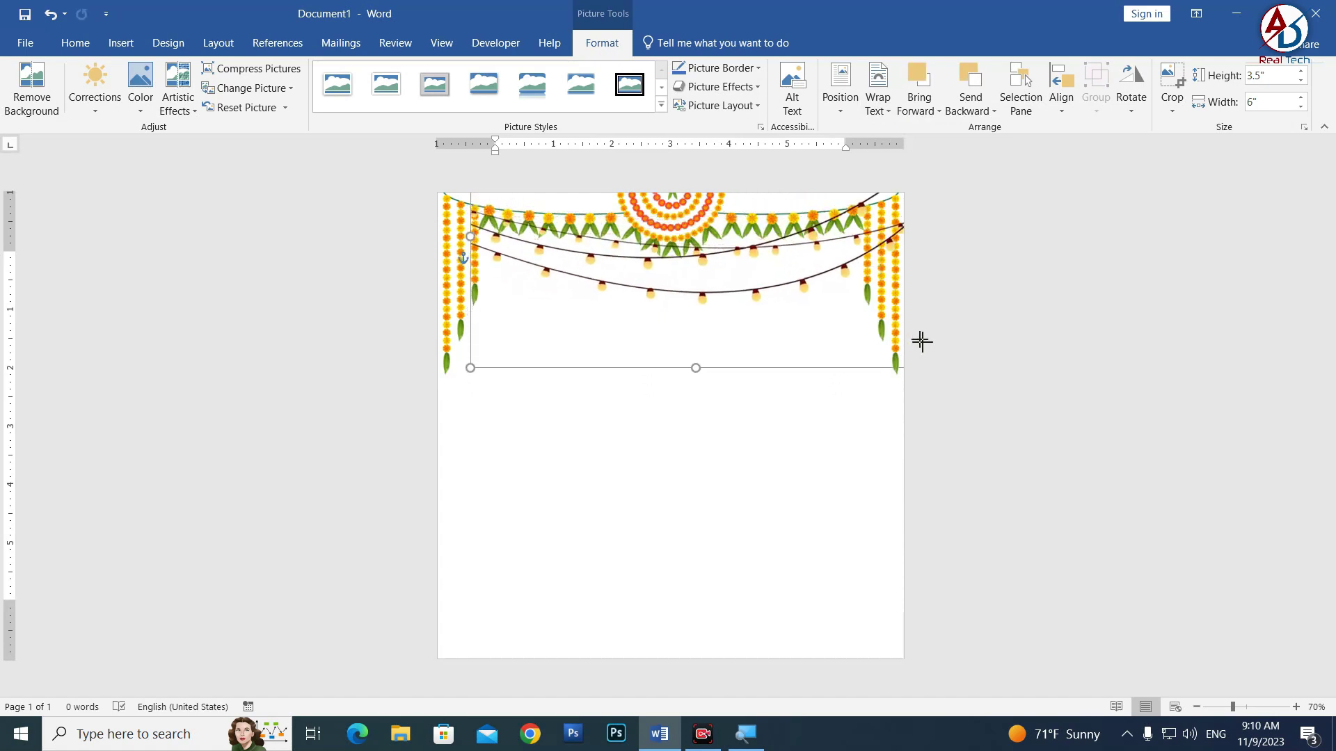
pyautogui.moveTo(761, 265)
pyautogui.mouseDown()
pyautogui.moveTo(734, 265)
pyautogui.moveTo(739, 388)
pyautogui.mouseUp()
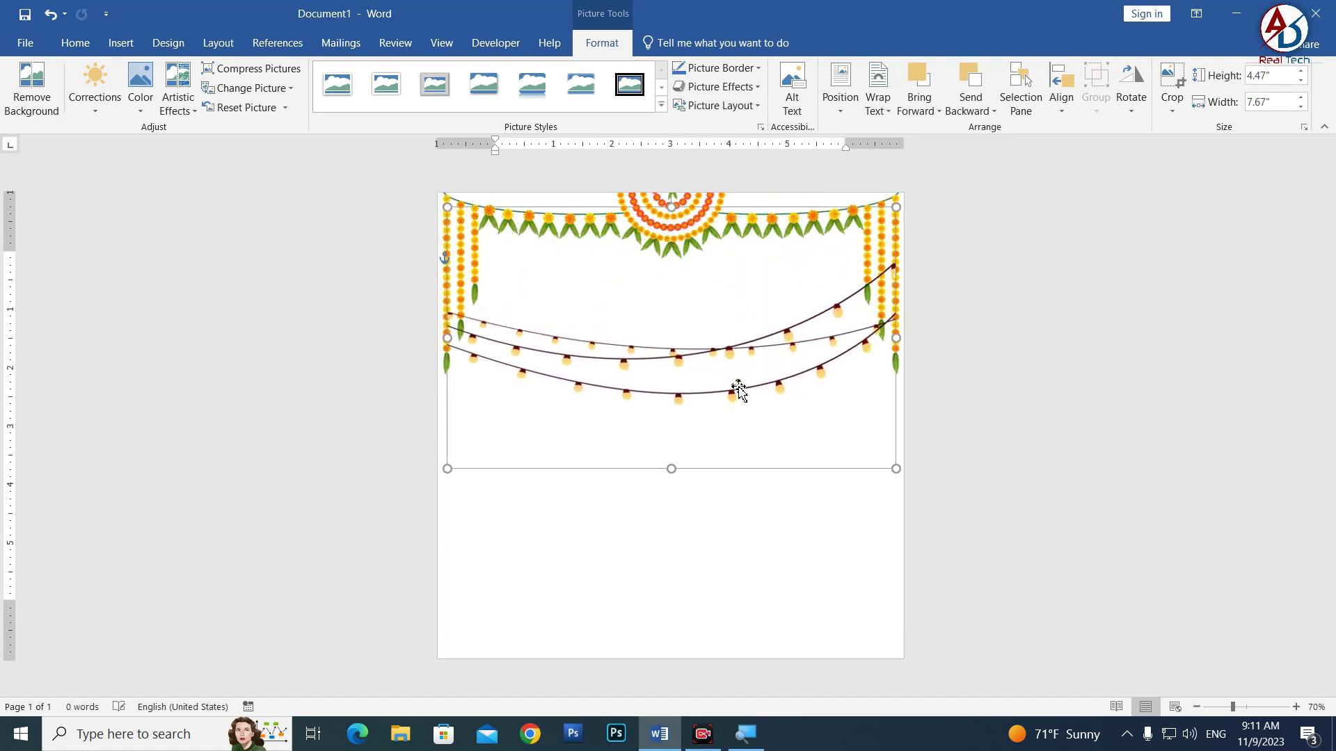
pyautogui.click(789, 418)
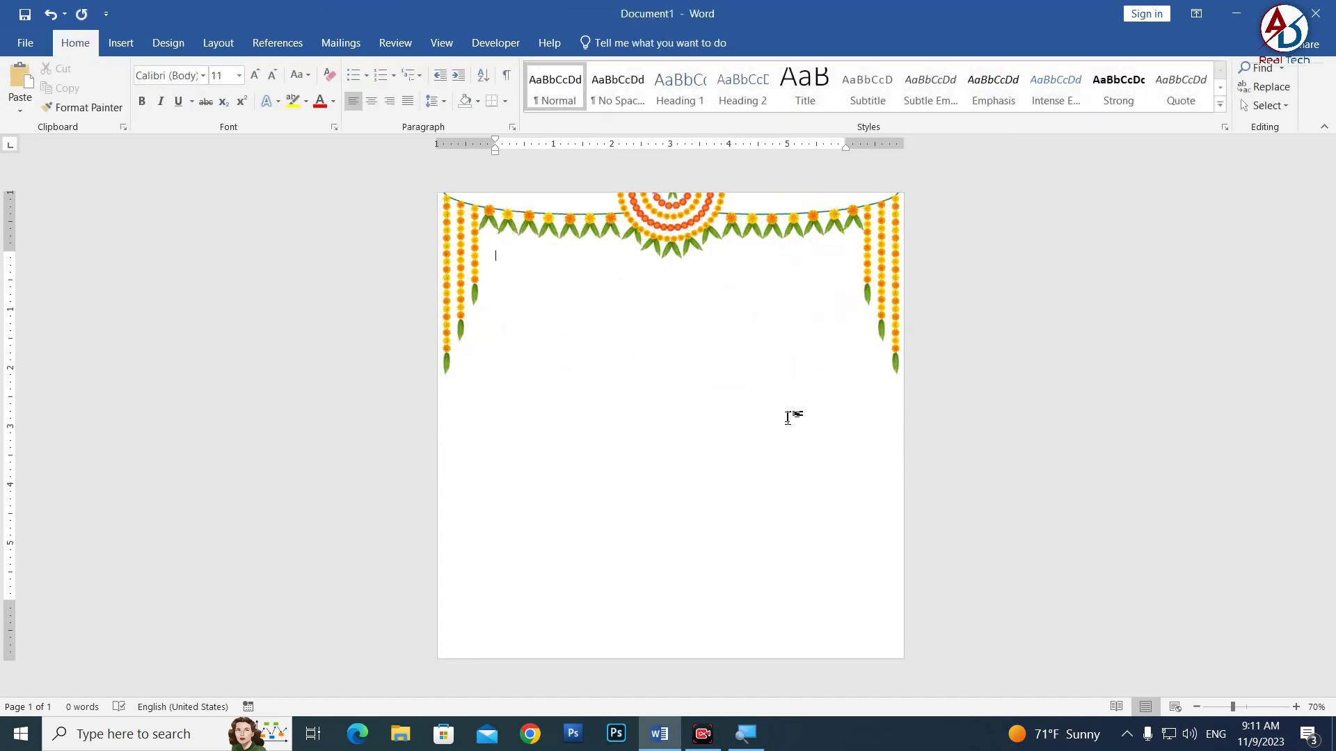
pyautogui.keyDown('ctrl'); pyautogui.scroll(-3, 665, 341); pyautogui.keyUp('ctrl')
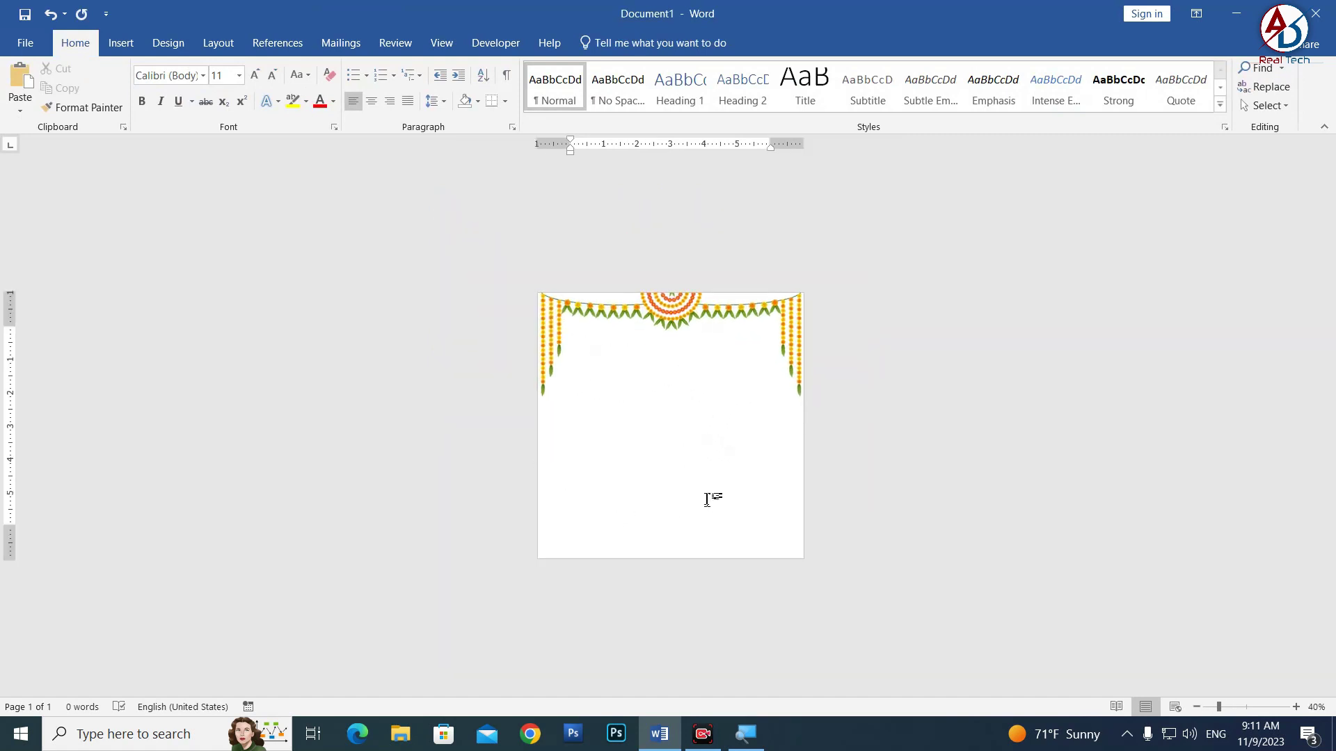
pyautogui.keyDown('ctrl'); pyautogui.scroll(2, 707, 500); pyautogui.keyUp('ctrl')
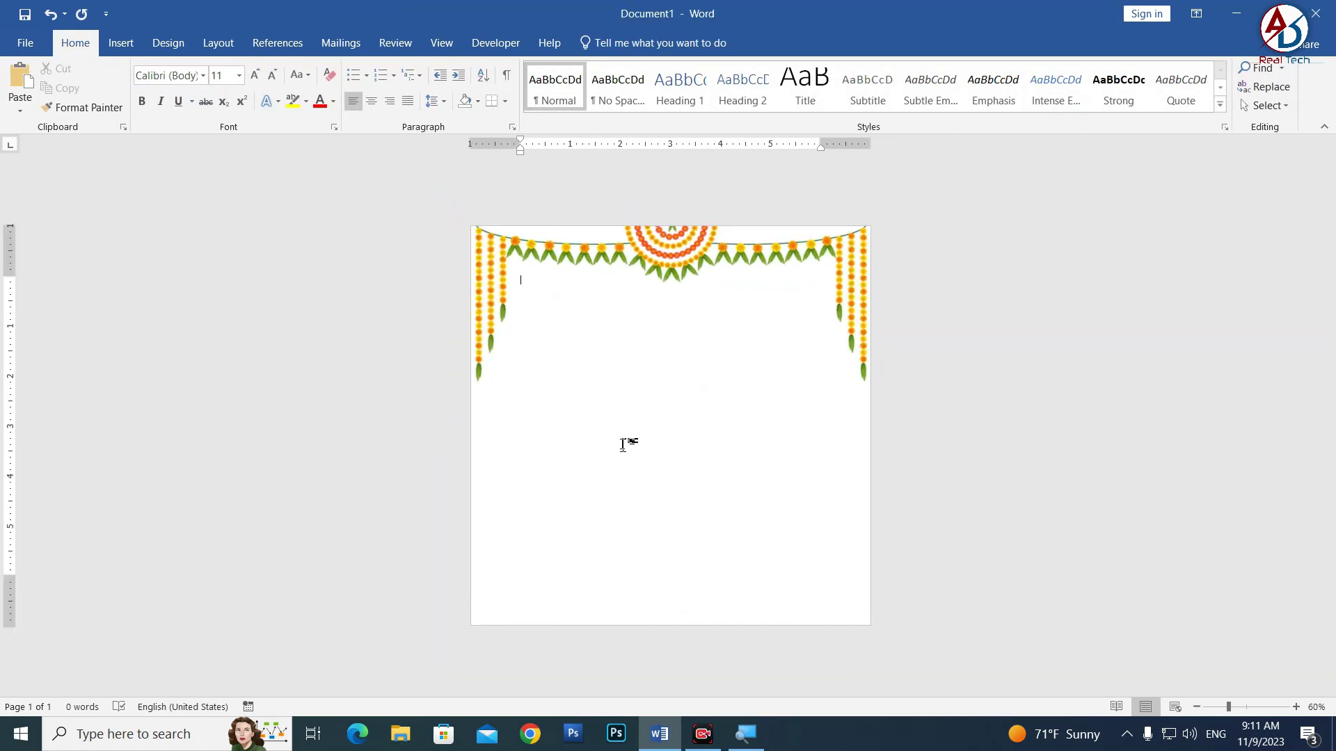
pyautogui.click(120, 43)
# Insert the diya-colorful-rangoli PNG set to In Front of Text
pyautogui.click(173, 91)
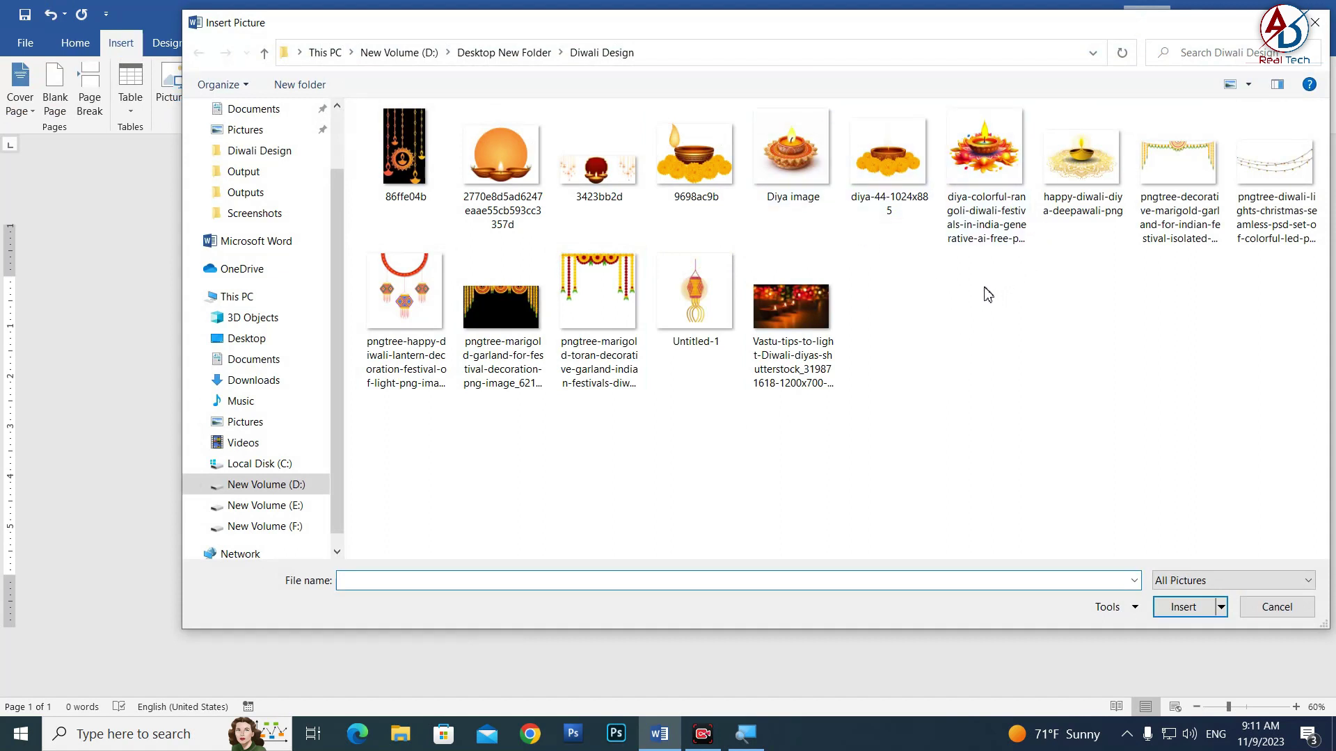
pyautogui.click(1003, 191)
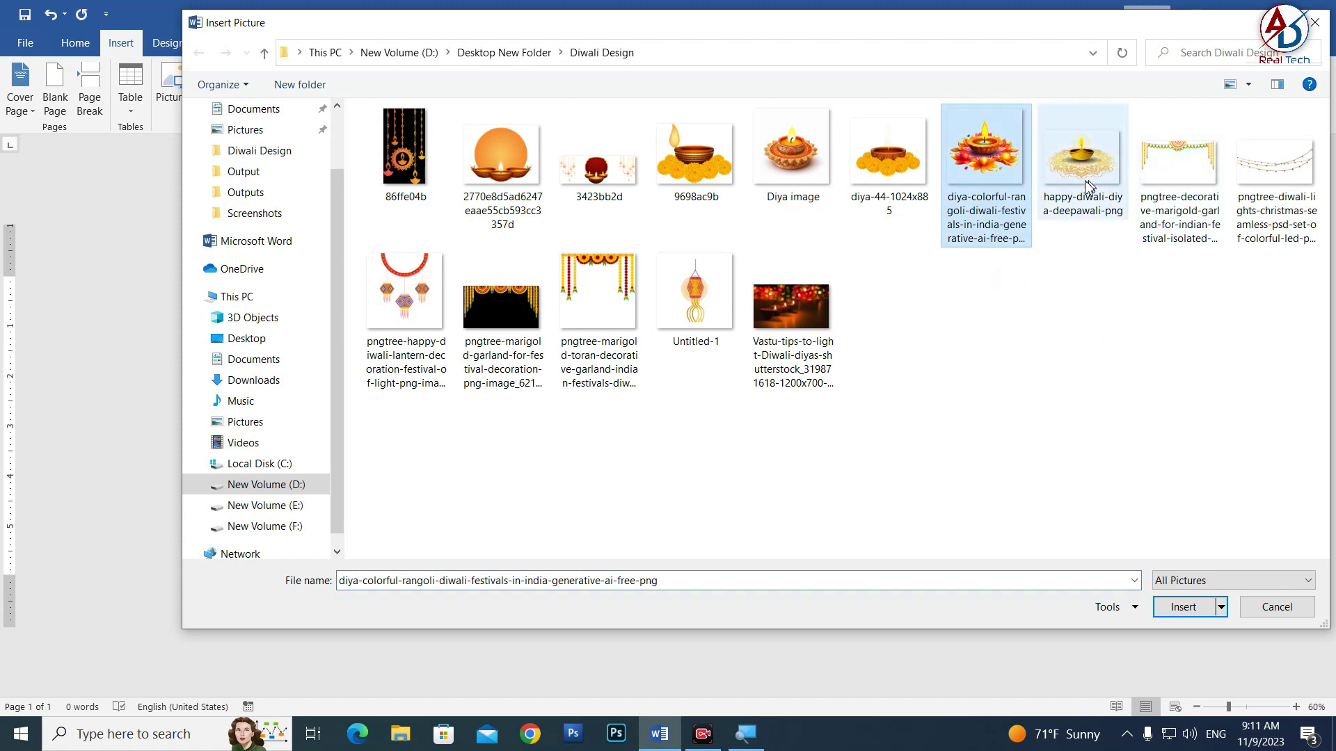
pyautogui.click(1183, 608)
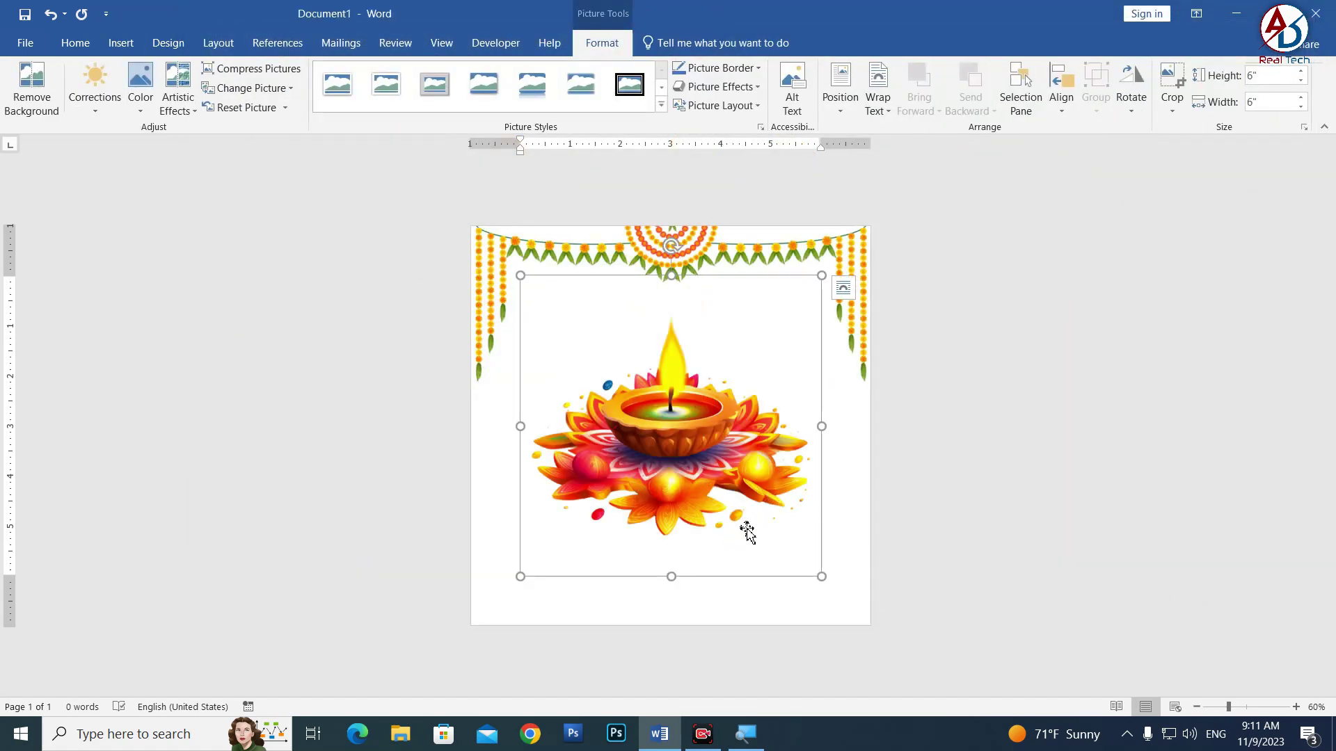
pyautogui.click(879, 108)
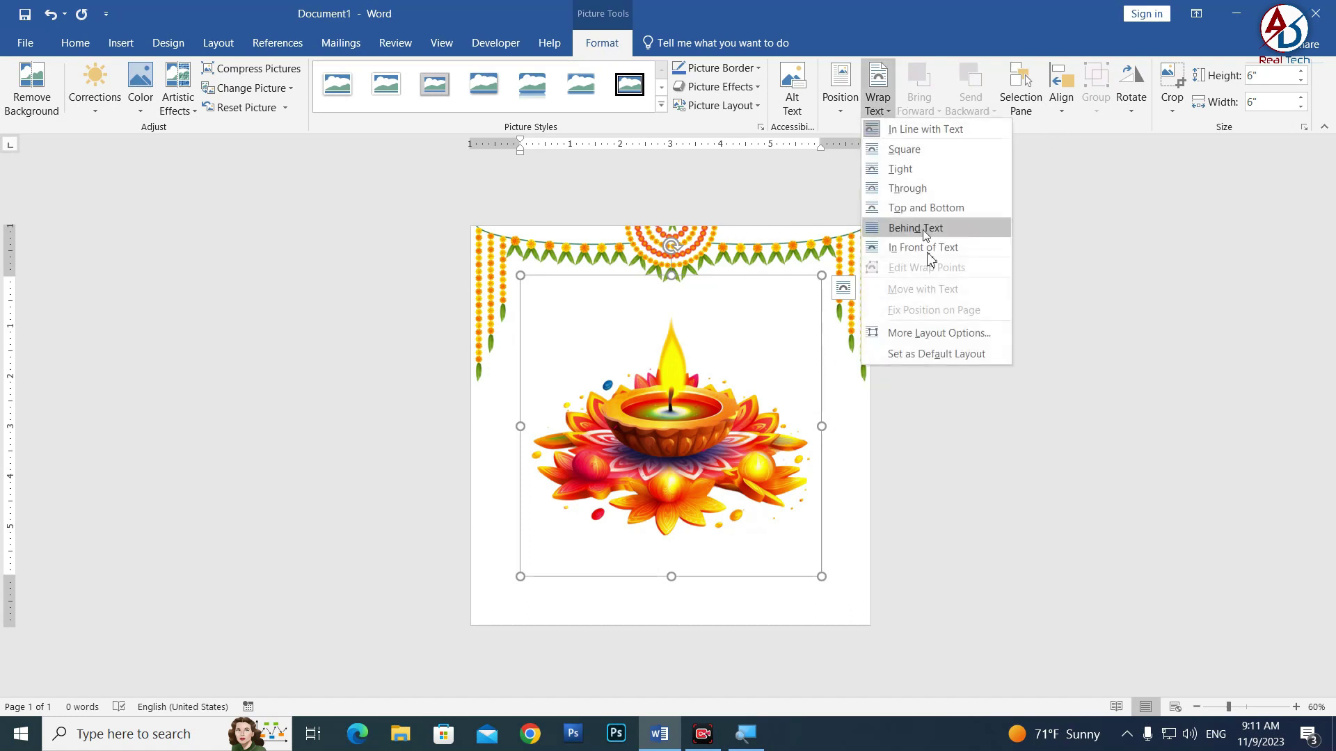
pyautogui.click(939, 255)
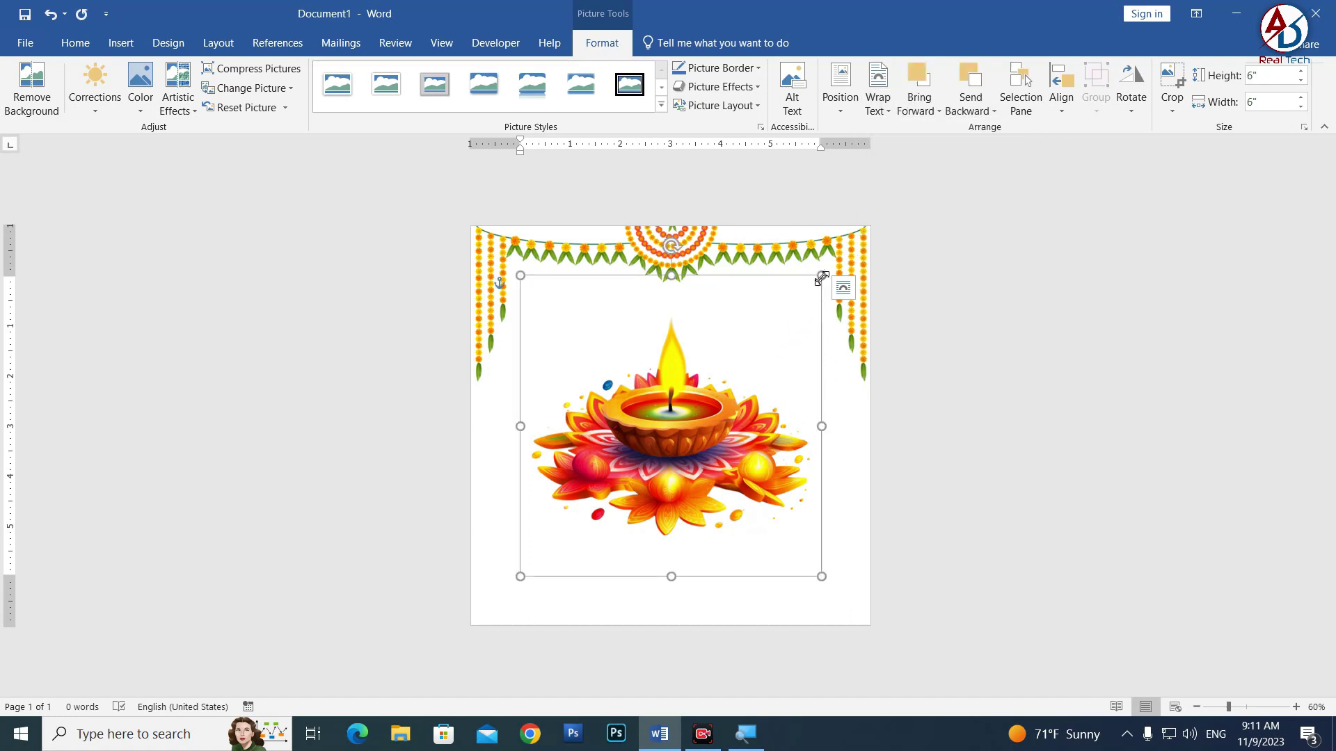
# Shrink the diya picture to about 4.89 inches square below the garland
pyautogui.moveTo(822, 276); pyautogui.dragTo(795, 312)
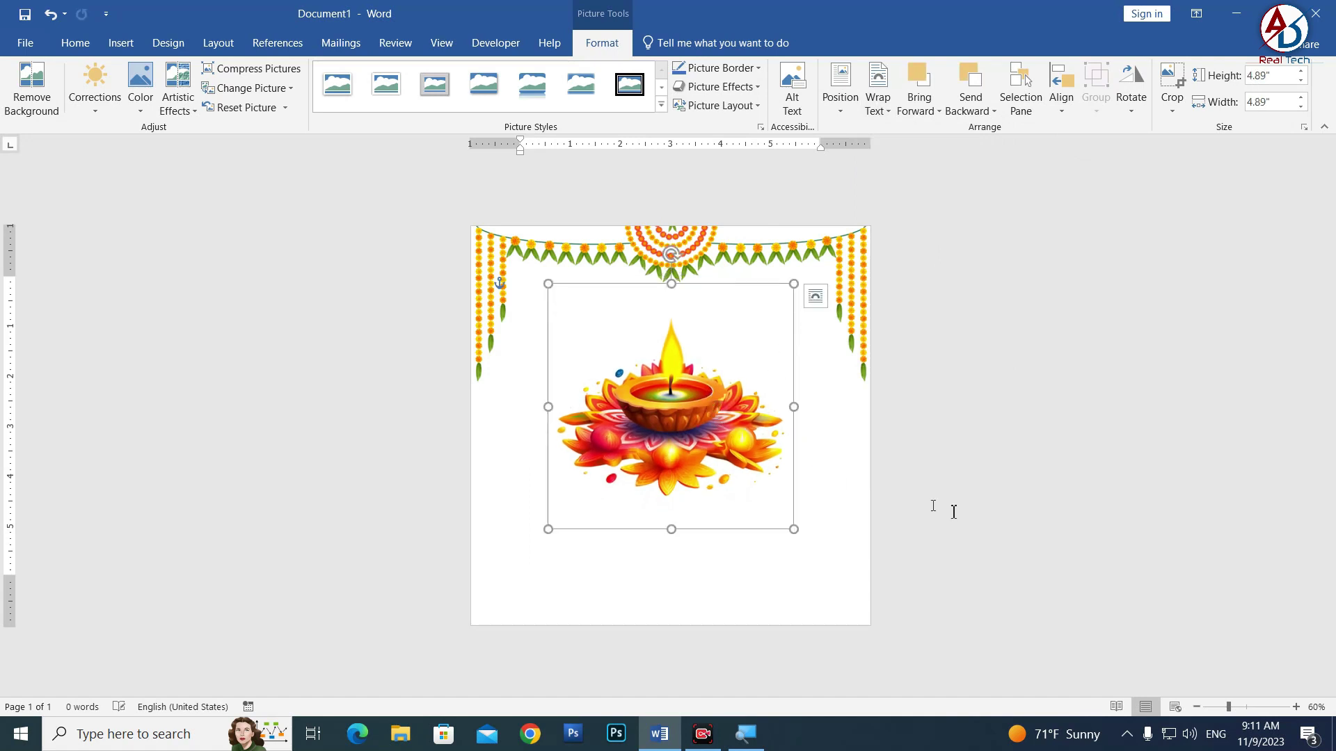
pyautogui.click(1037, 529)
pyautogui.scroll(1, 870, 495)
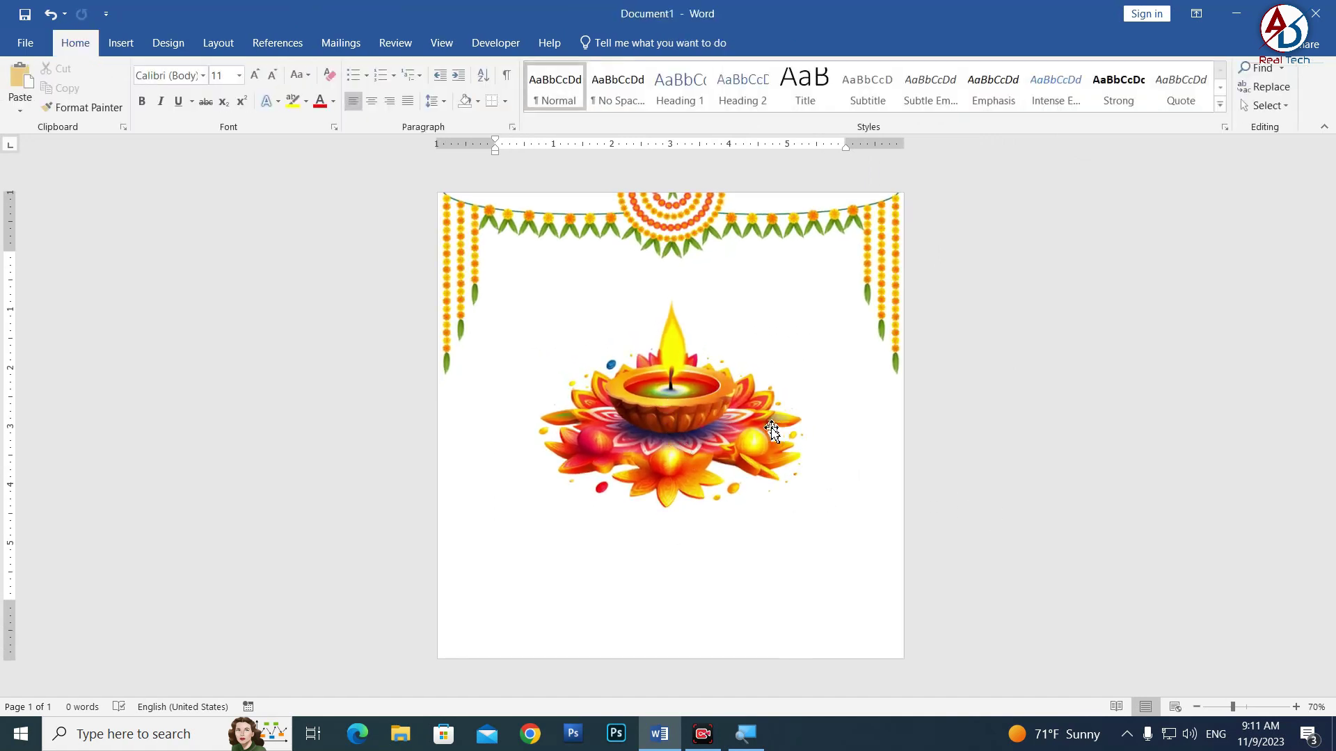
pyautogui.scroll(3, 772, 431)
pyautogui.scroll(2, 799, 370)
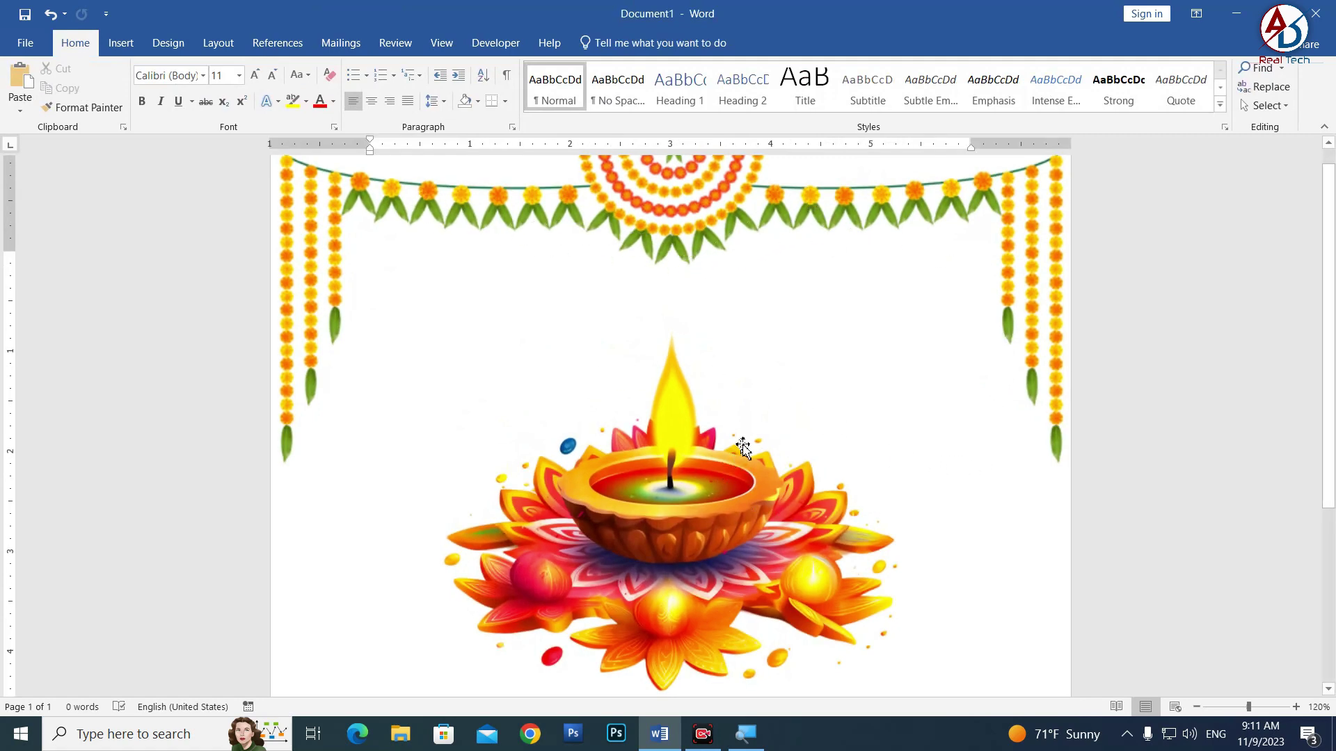
pyautogui.scroll(-1, 741, 453)
pyautogui.scroll(-4, 741, 456)
pyautogui.scroll(-2, 737, 471)
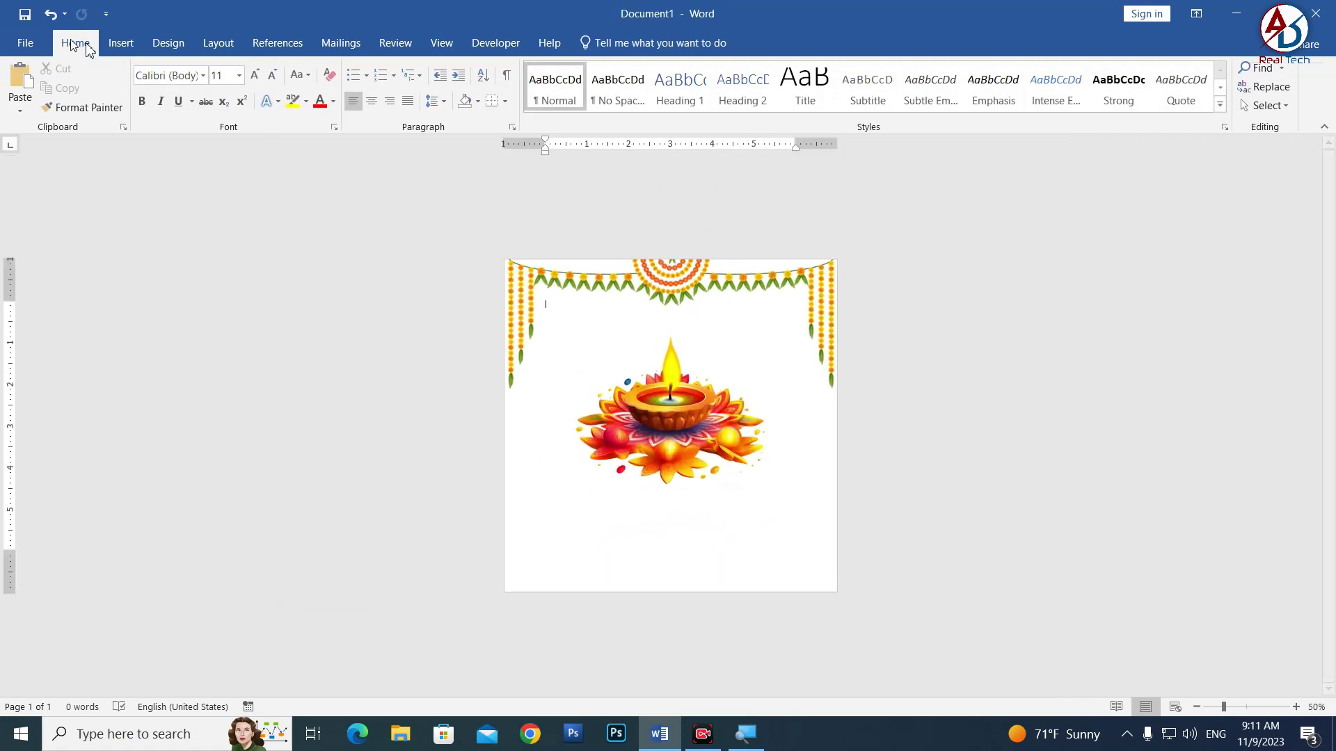
# Draw an oval circle over the diya and centre it horizontally on the page
pyautogui.click(122, 42)
pyautogui.click(258, 106)
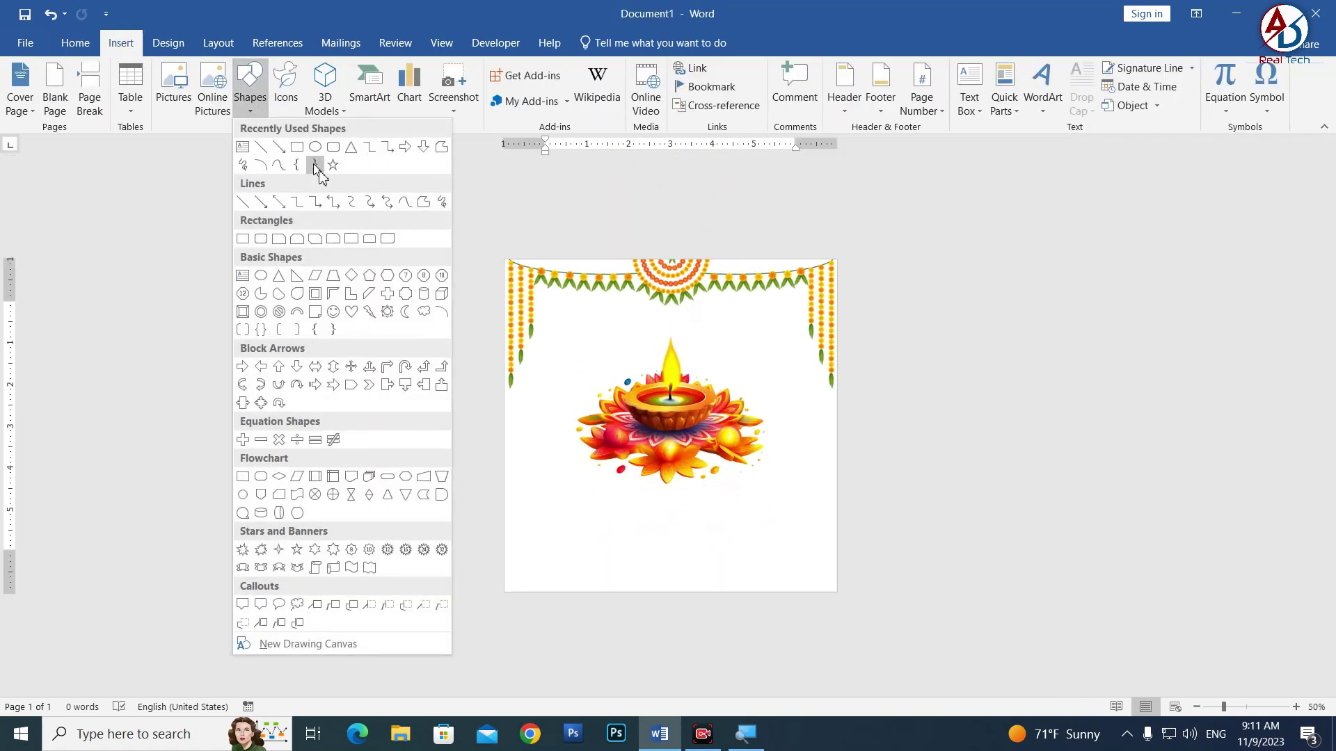
pyautogui.click(311, 149)
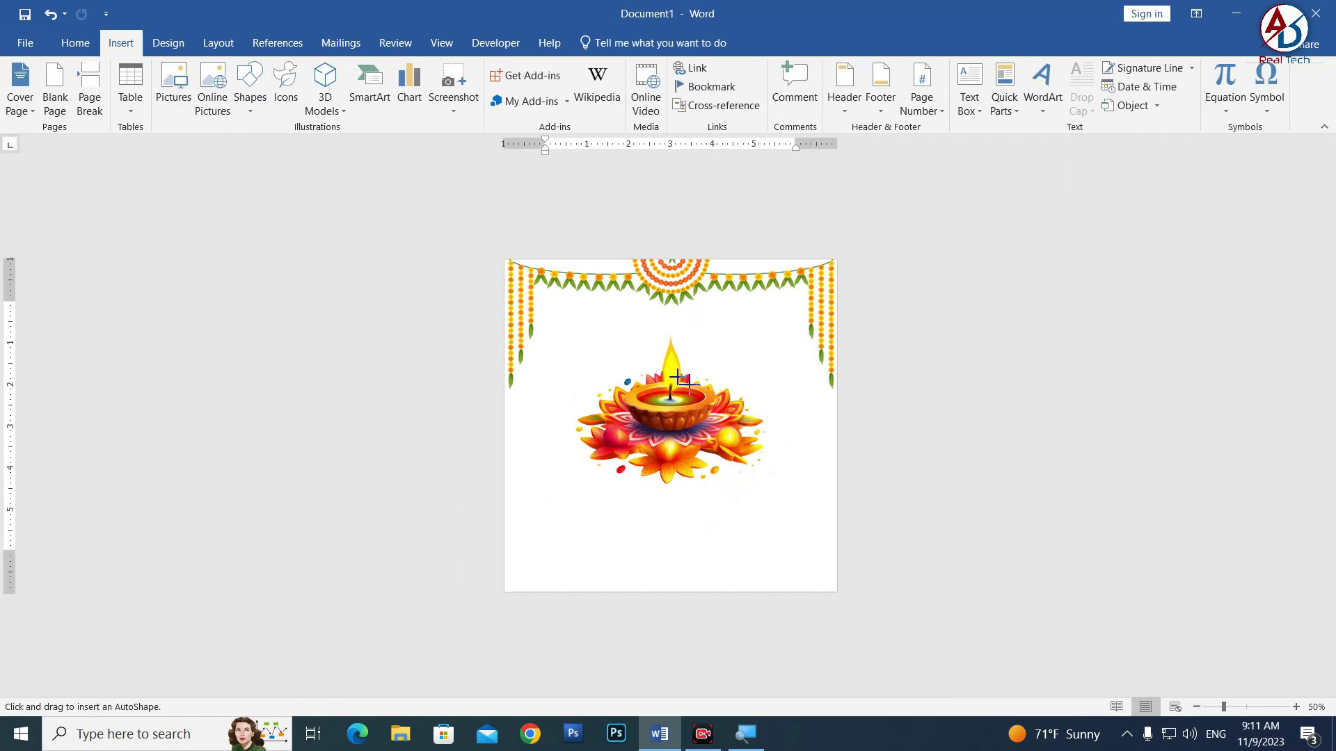
pyautogui.moveTo(605, 313); pyautogui.dragTo(797, 453)
pyautogui.moveTo(731, 427); pyautogui.dragTo(705, 423)
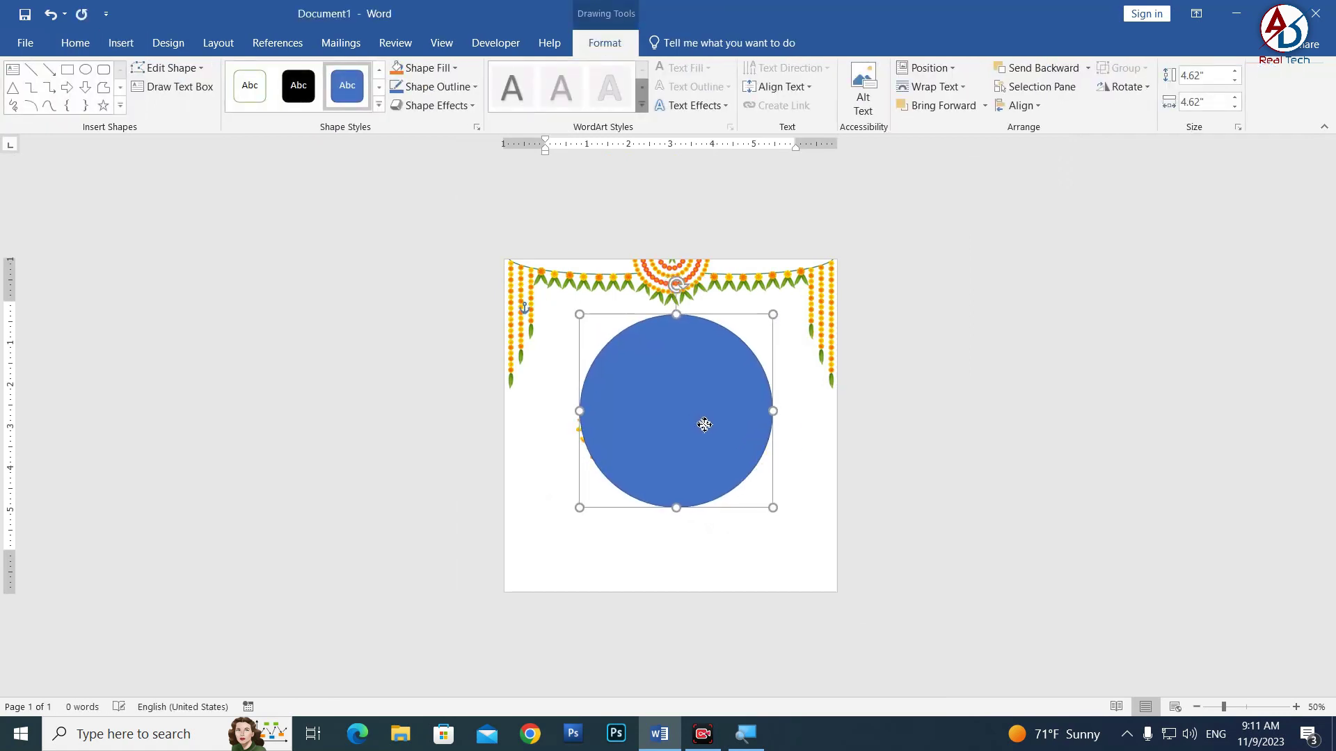
pyautogui.moveTo(704, 424); pyautogui.dragTo(701, 424)
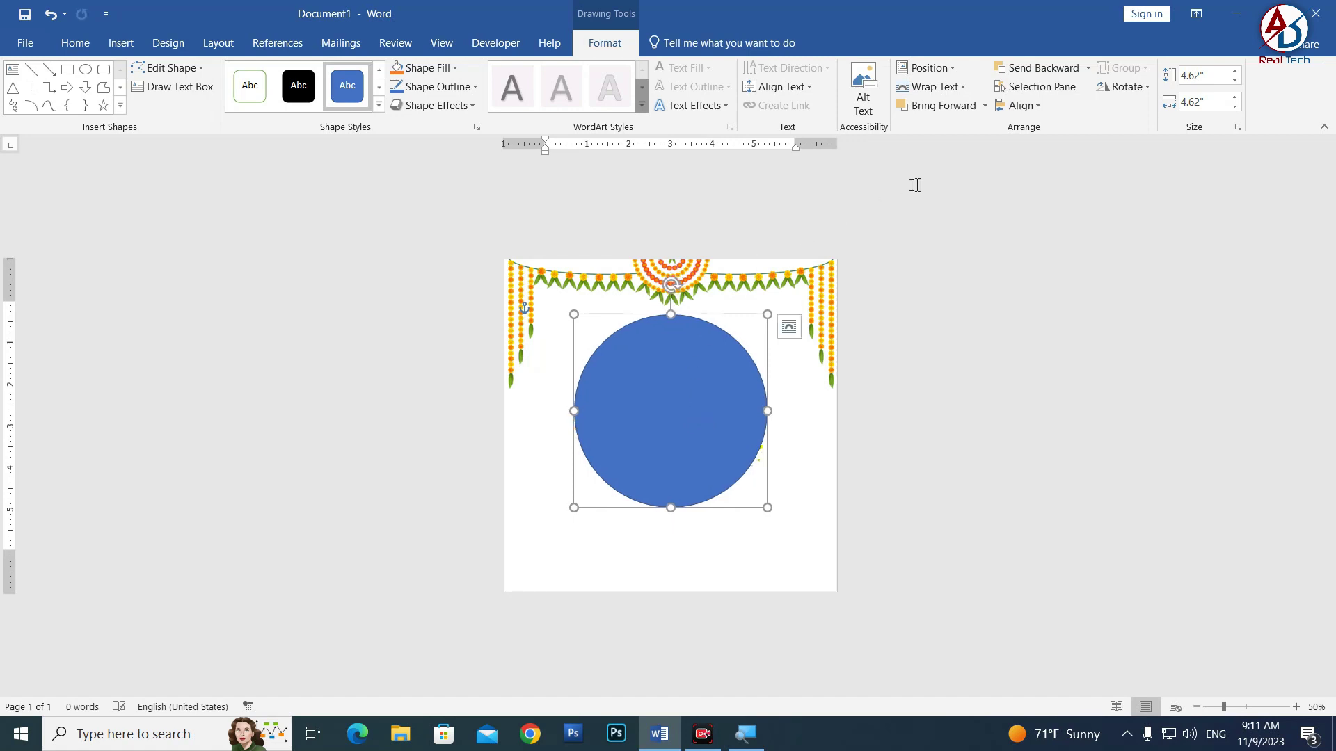
pyautogui.click(1035, 105)
pyautogui.click(1047, 147)
# Fill the circle with a custom dark green and send it backward behind the diya
pyautogui.click(427, 67)
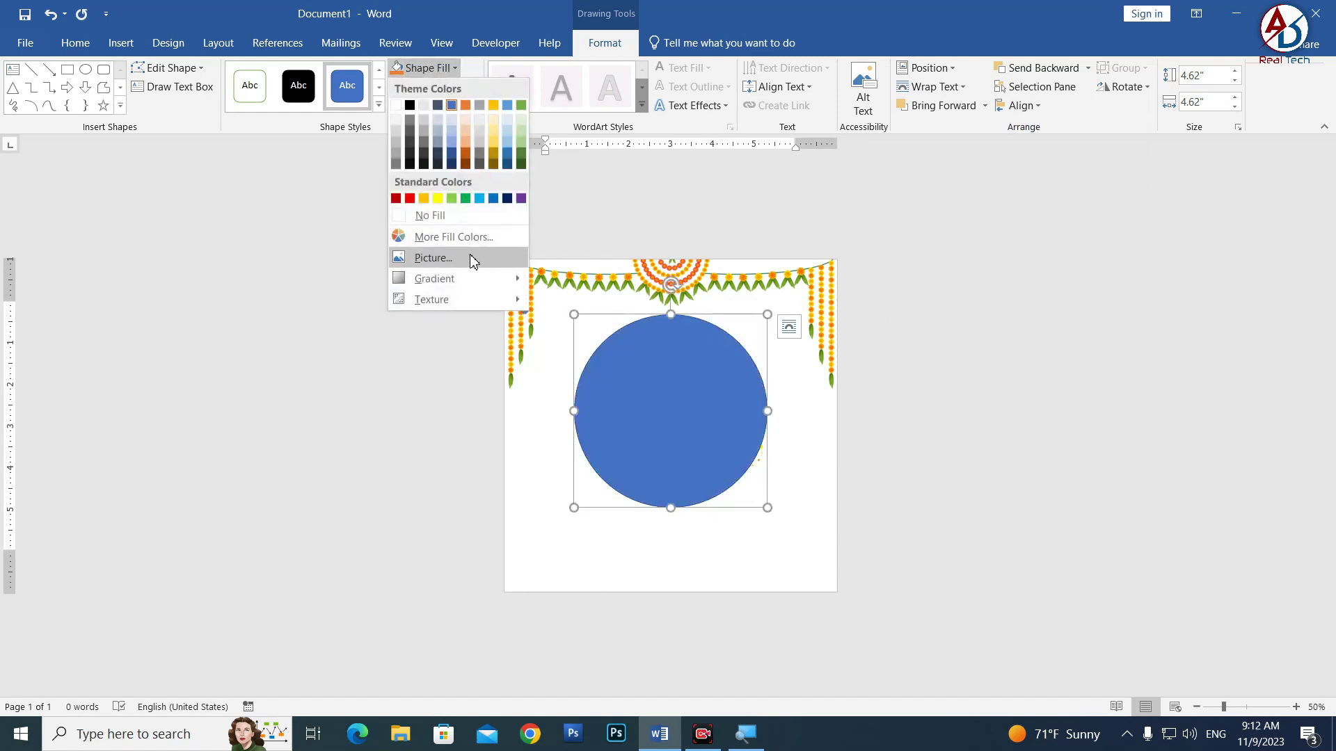
pyautogui.click(466, 198)
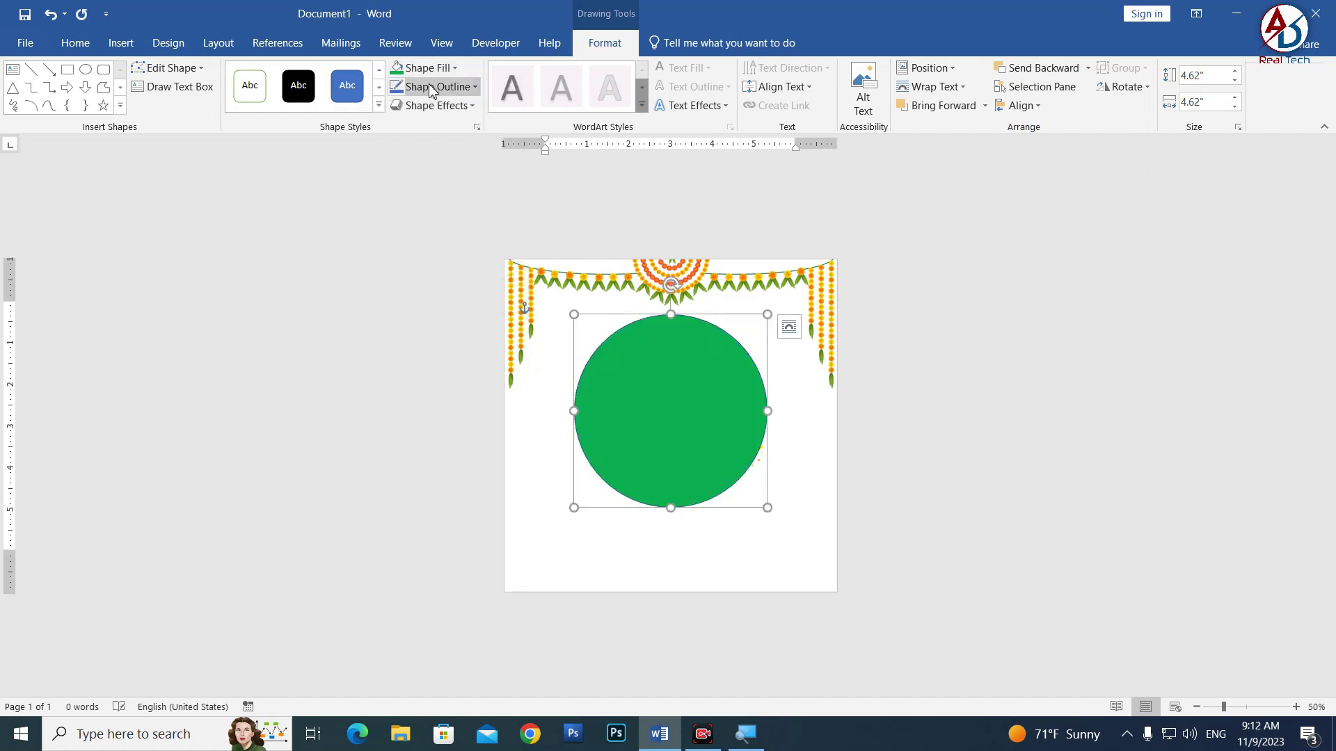
pyautogui.click(428, 68)
pyautogui.click(446, 237)
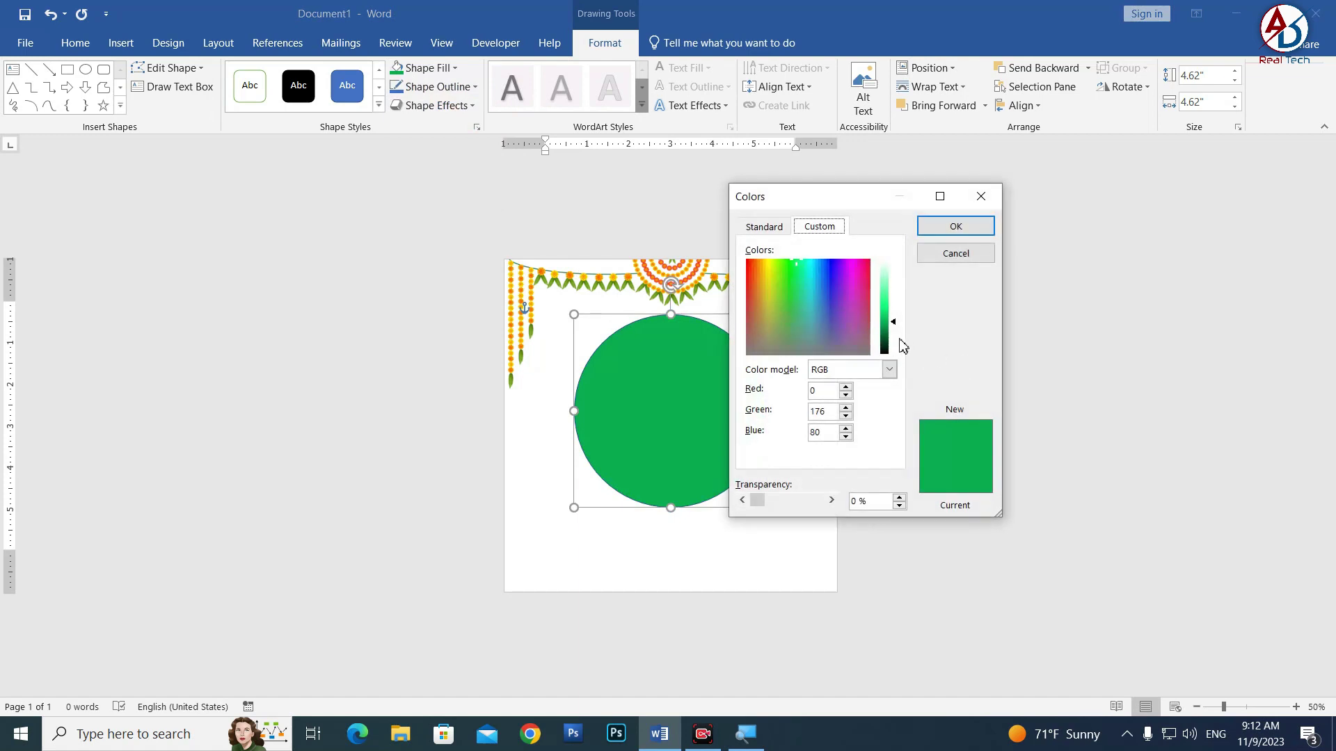
pyautogui.moveTo(897, 329); pyautogui.dragTo(900, 339)
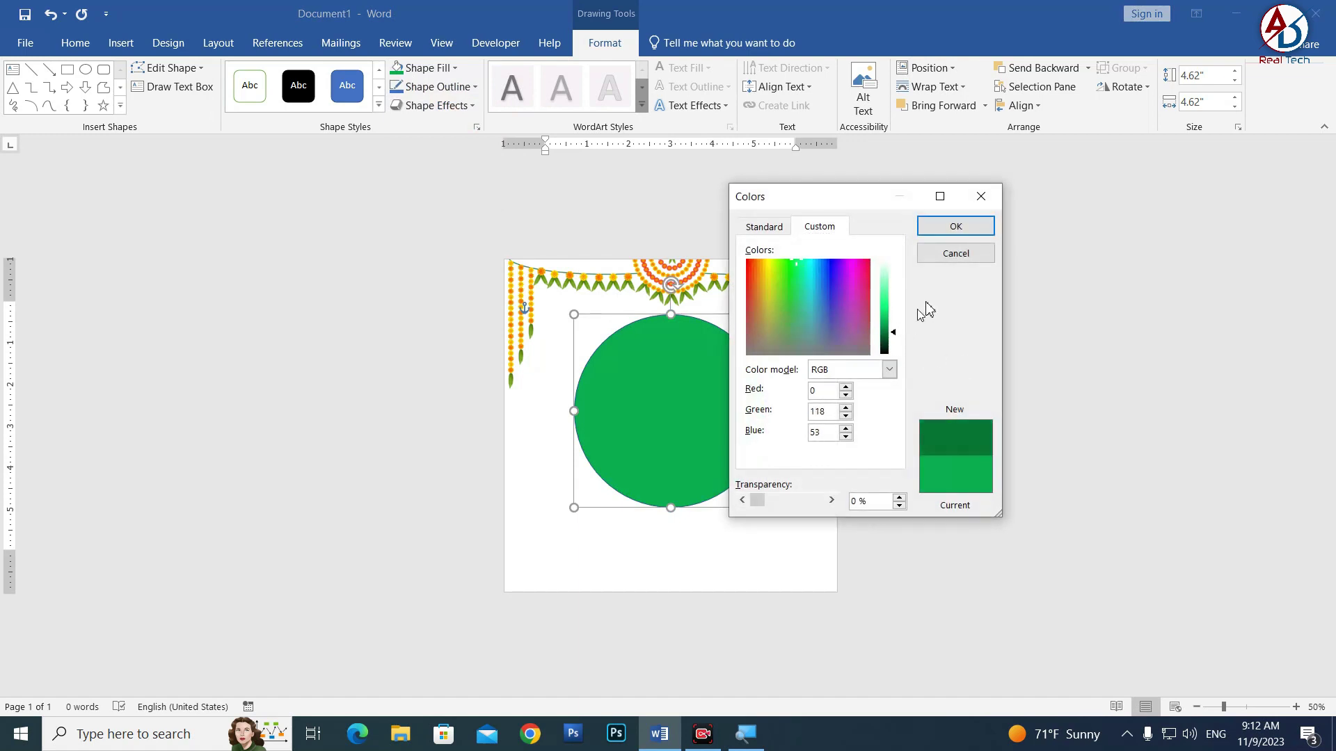
pyautogui.click(955, 227)
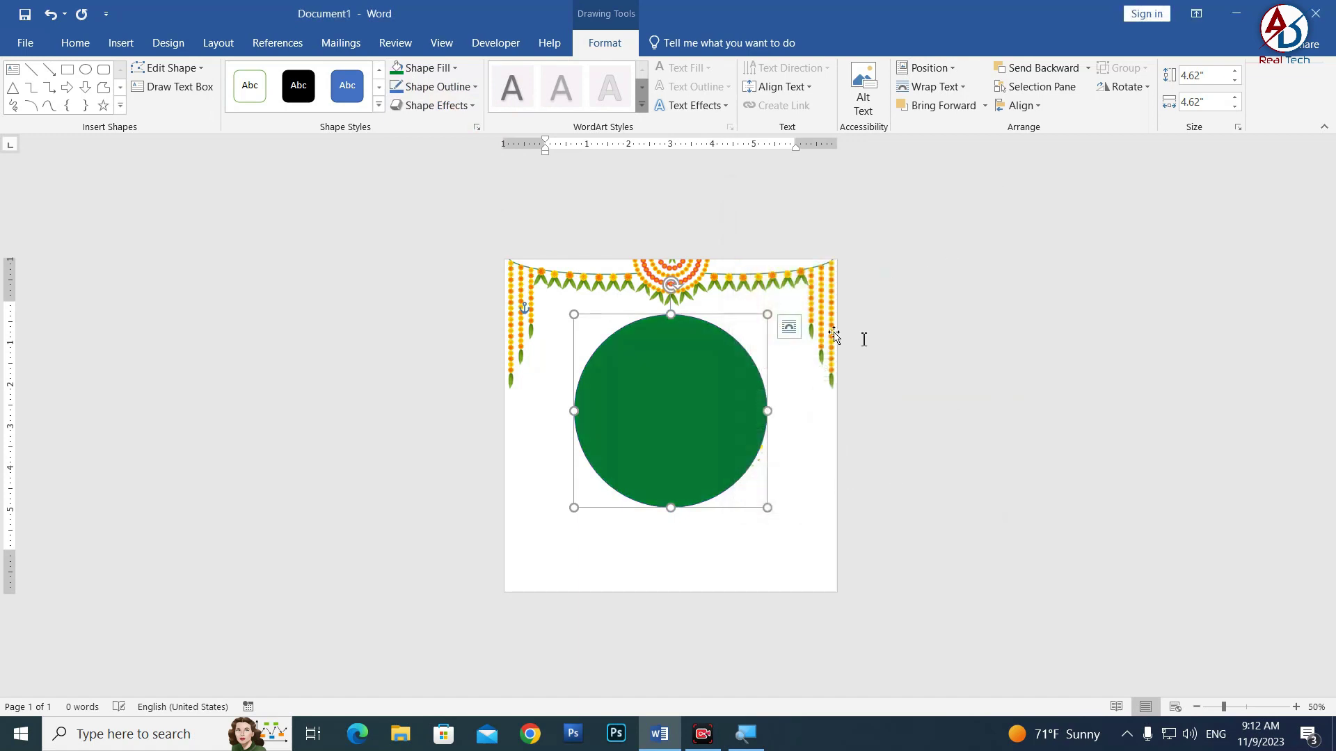
pyautogui.click(1054, 77)
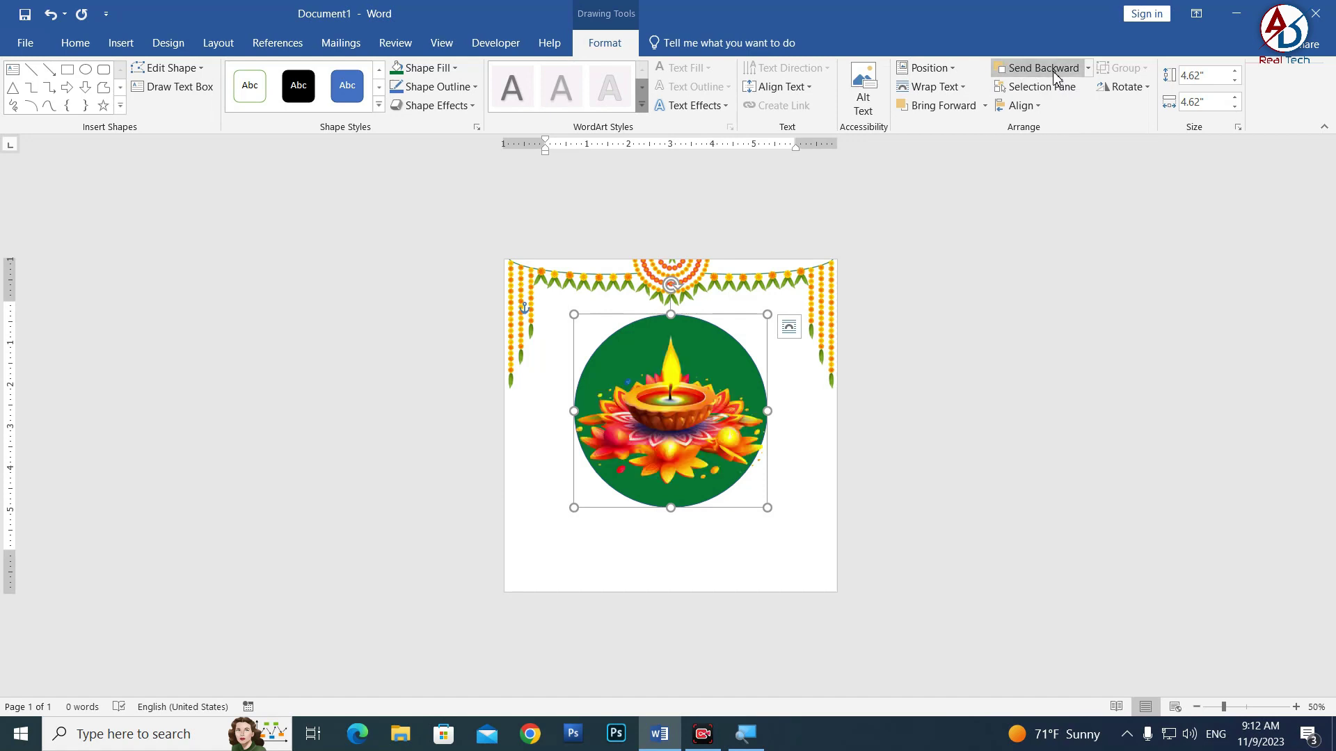
# Drag the diya picture down below the green circle near the bottom edge, then select the circle
pyautogui.moveTo(721, 431); pyautogui.dragTo(722, 468)
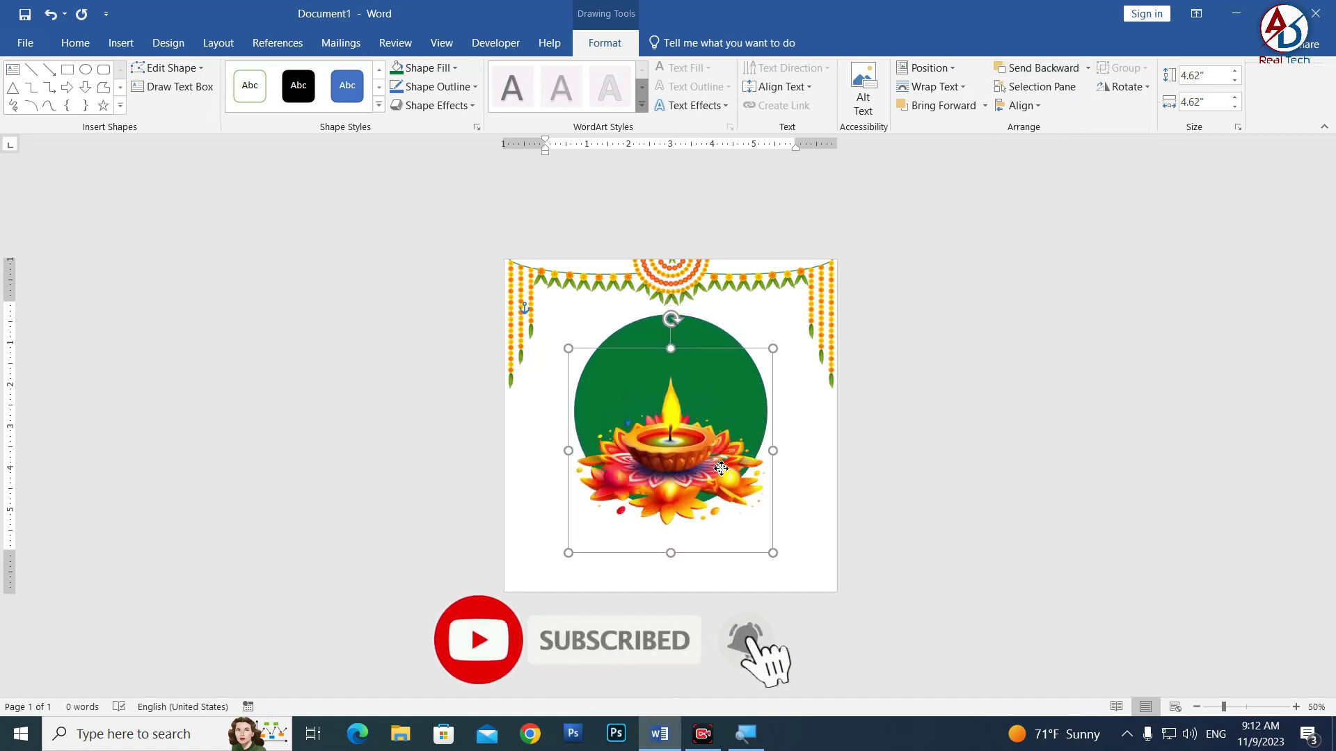
pyautogui.click(722, 468)
pyautogui.scroll(4, 723, 466)
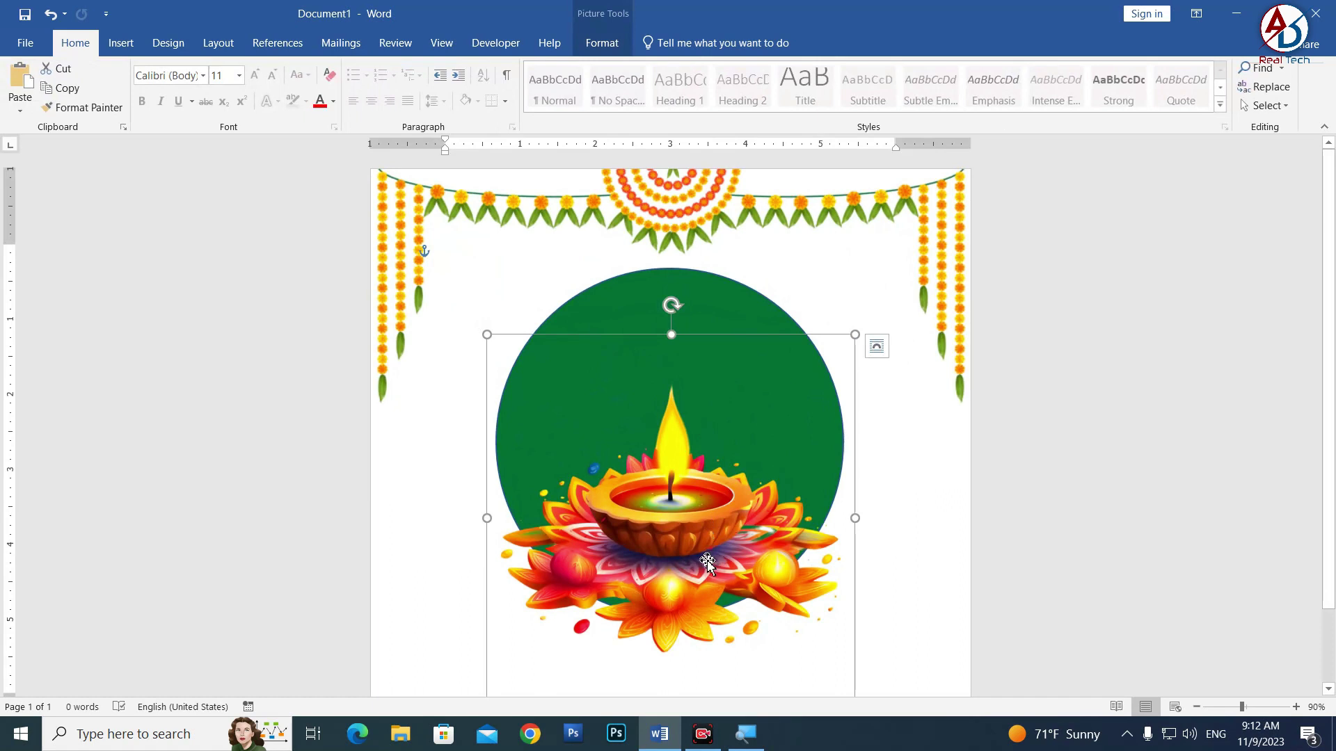
pyautogui.moveTo(707, 562); pyautogui.dragTo(707, 577)
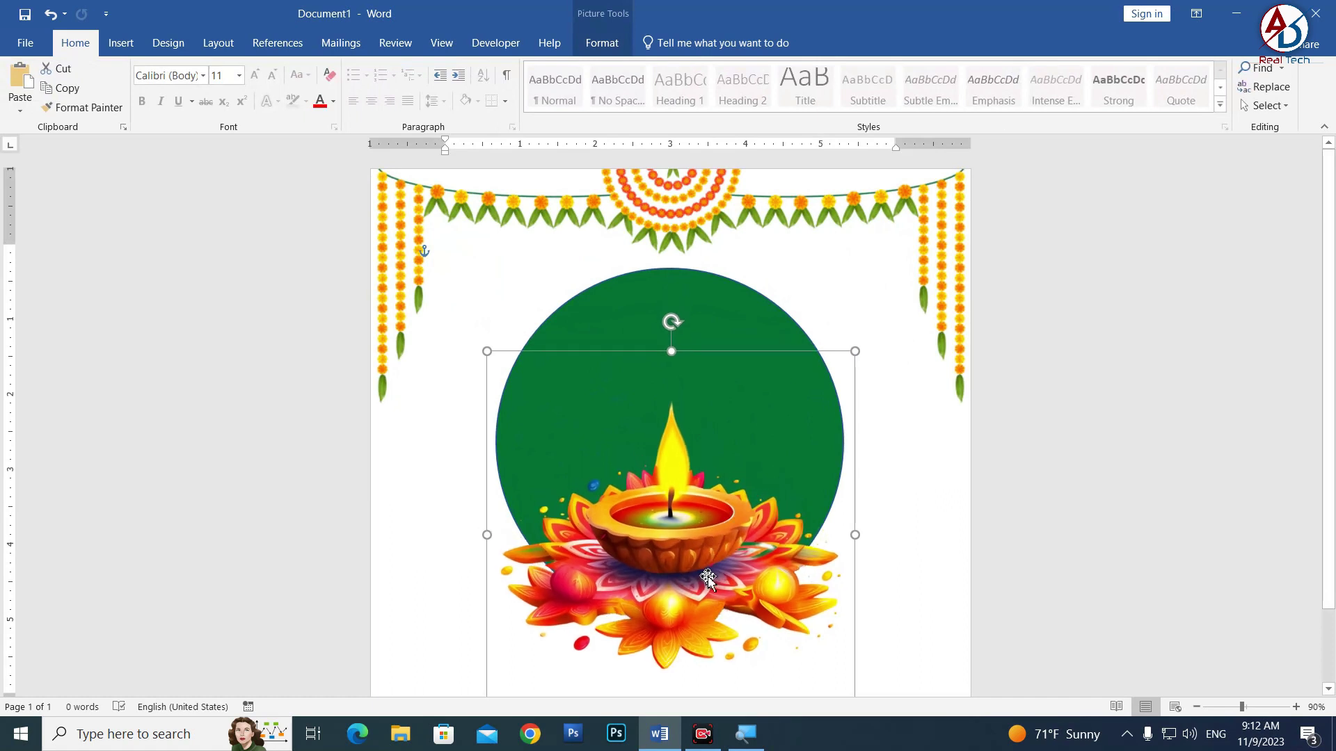
pyautogui.scroll(-1, 750, 486)
pyautogui.scroll(-2, 750, 485)
pyautogui.scroll(1, 763, 409)
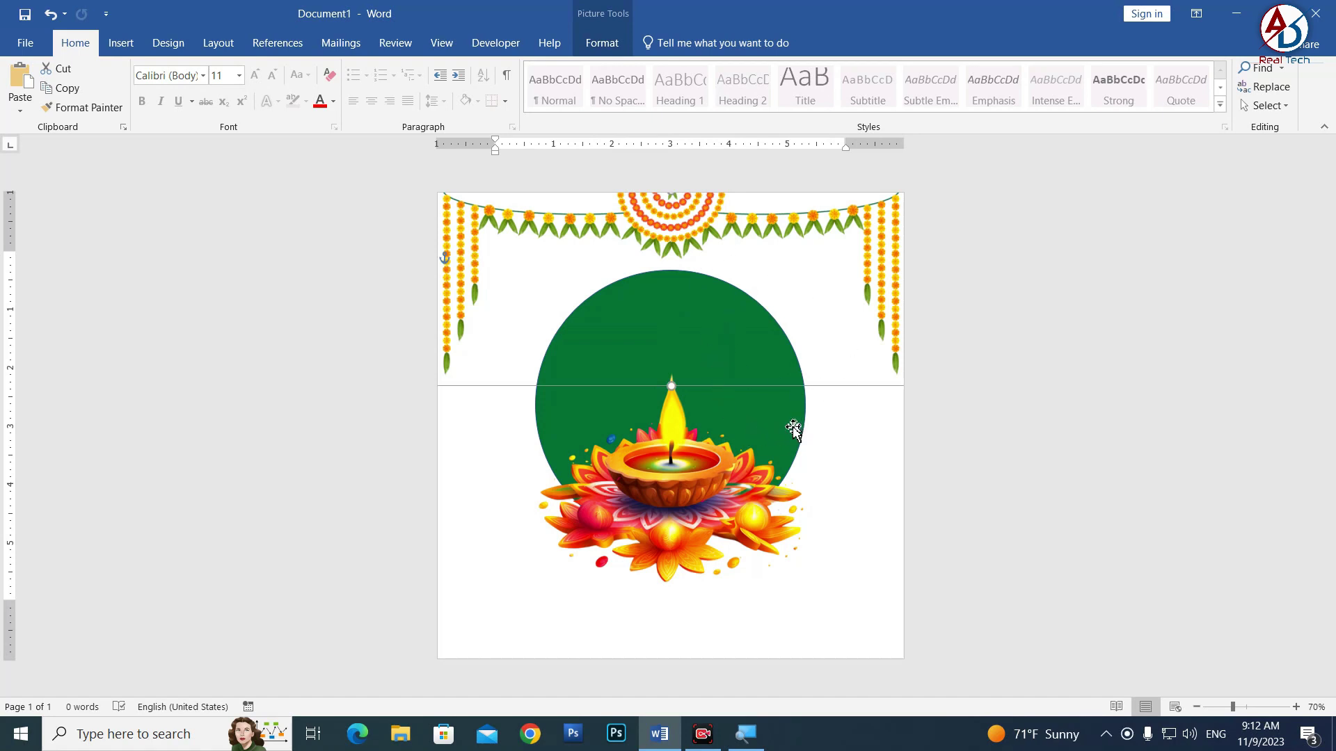
pyautogui.moveTo(717, 485); pyautogui.dragTo(716, 581)
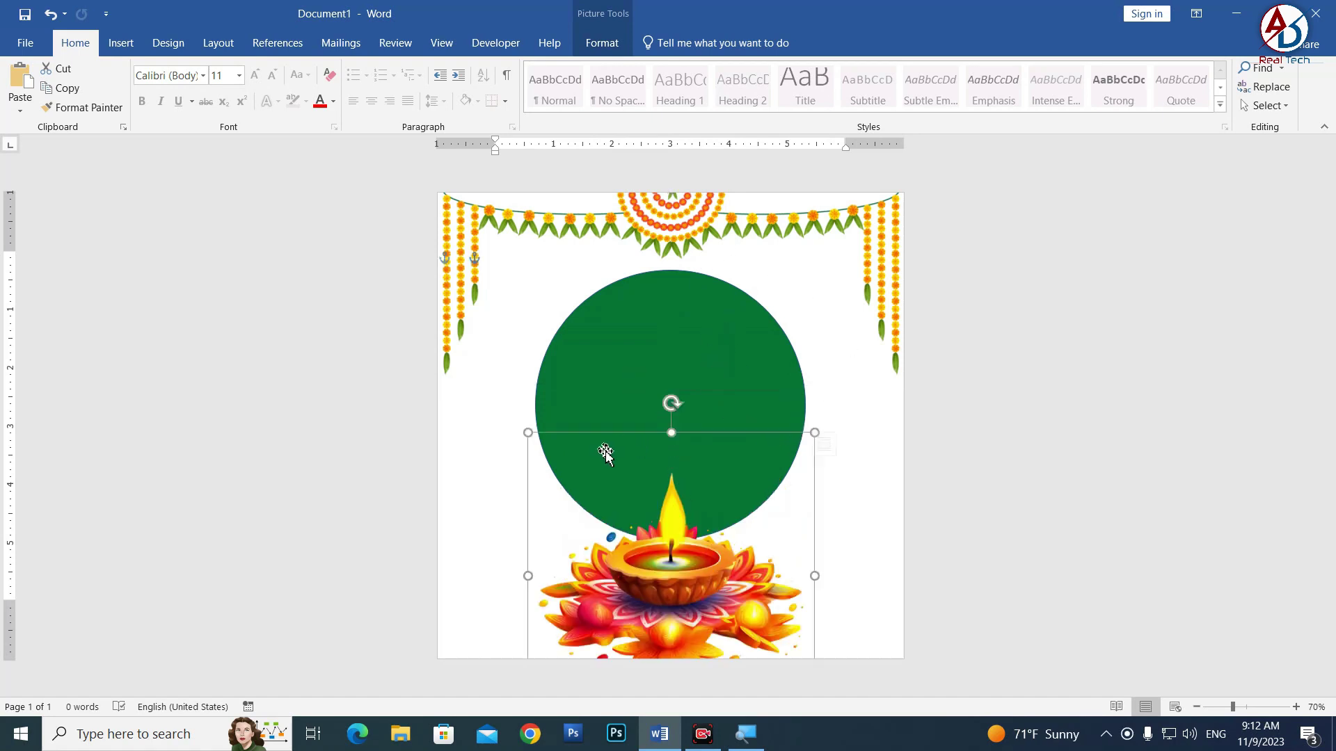
pyautogui.click(593, 407)
pyautogui.click(653, 599)
pyautogui.moveTo(685, 594)
pyautogui.mouseDown()
pyautogui.moveTo(677, 468)
pyautogui.moveTo(674, 675)
pyautogui.mouseUp()
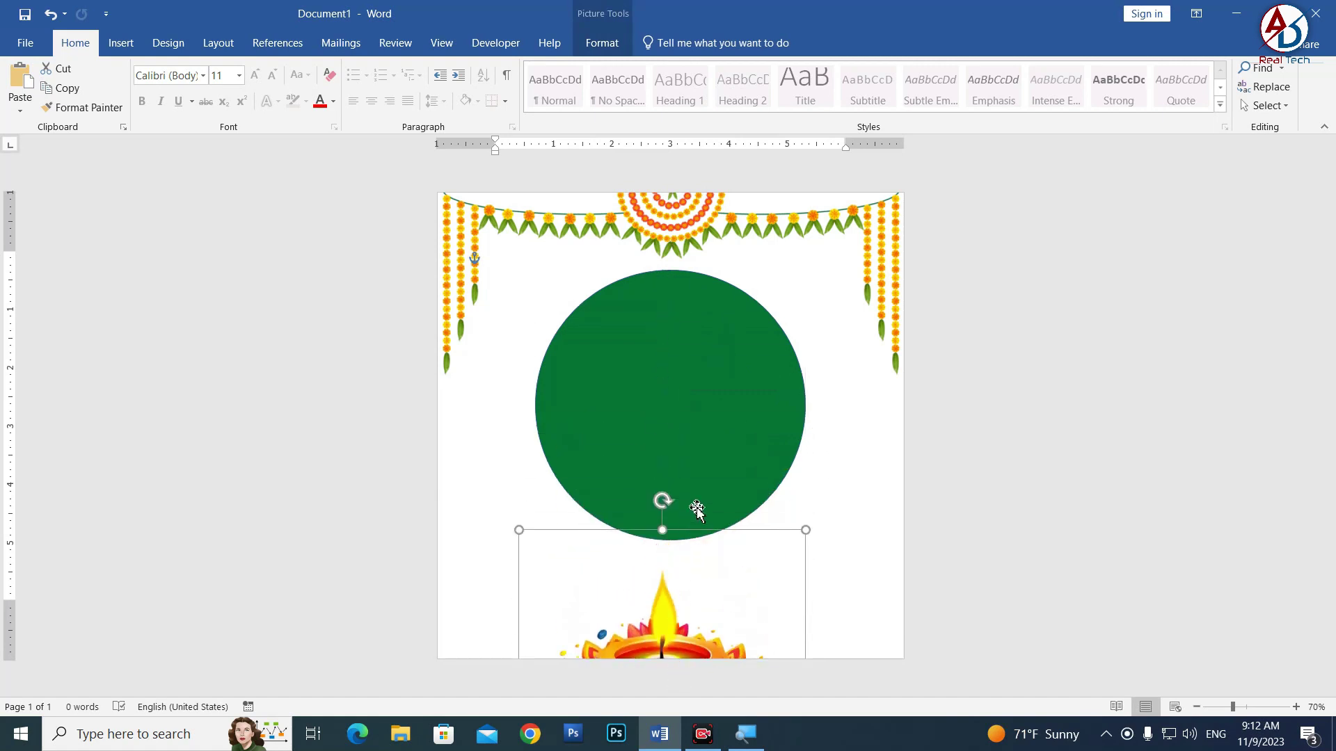
pyautogui.click(698, 506)
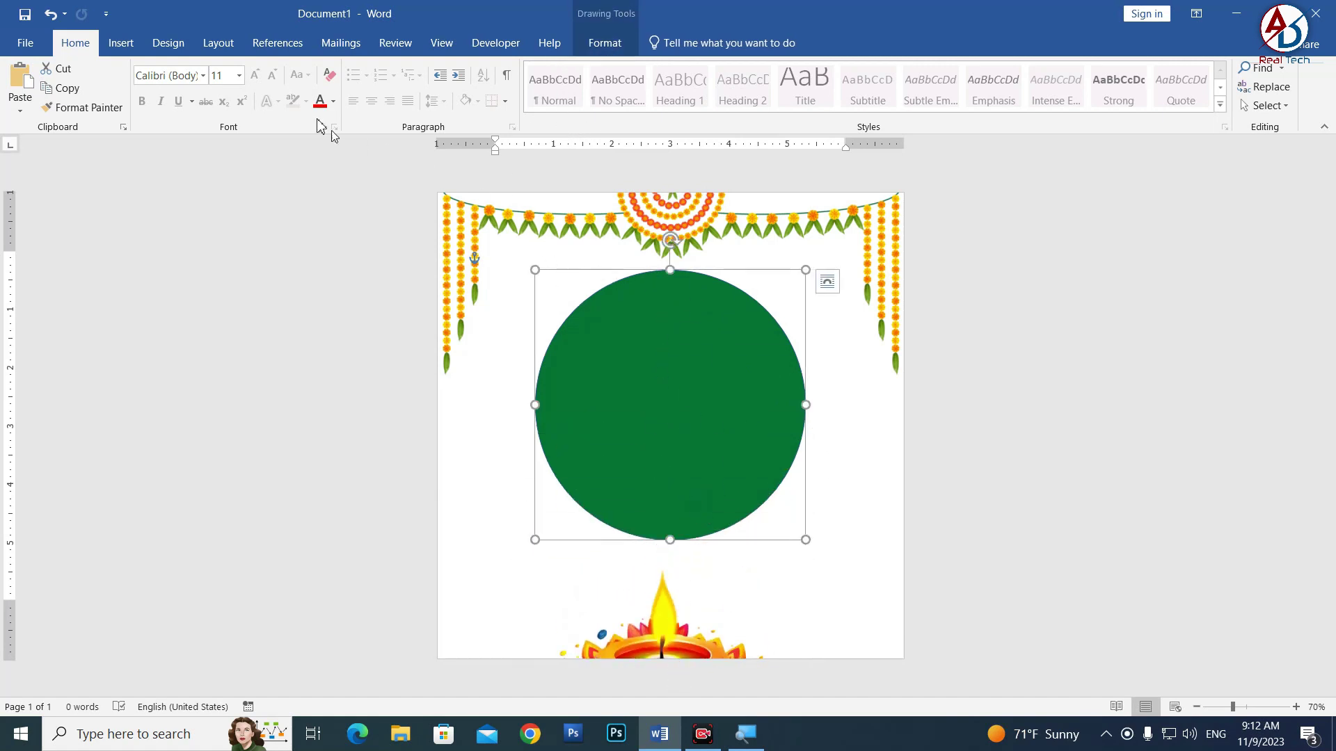
# Give the green circle a white 1½ pt outline
pyautogui.click(616, 48)
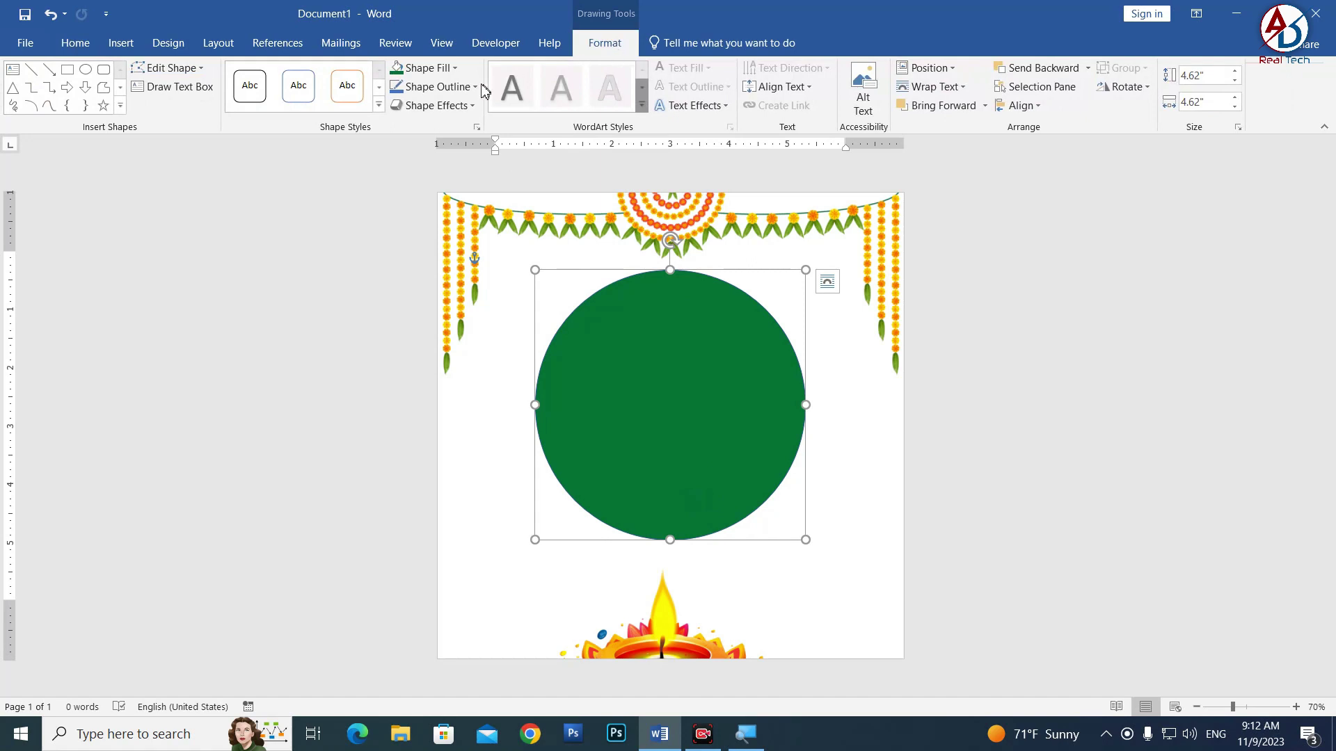
pyautogui.click(442, 86)
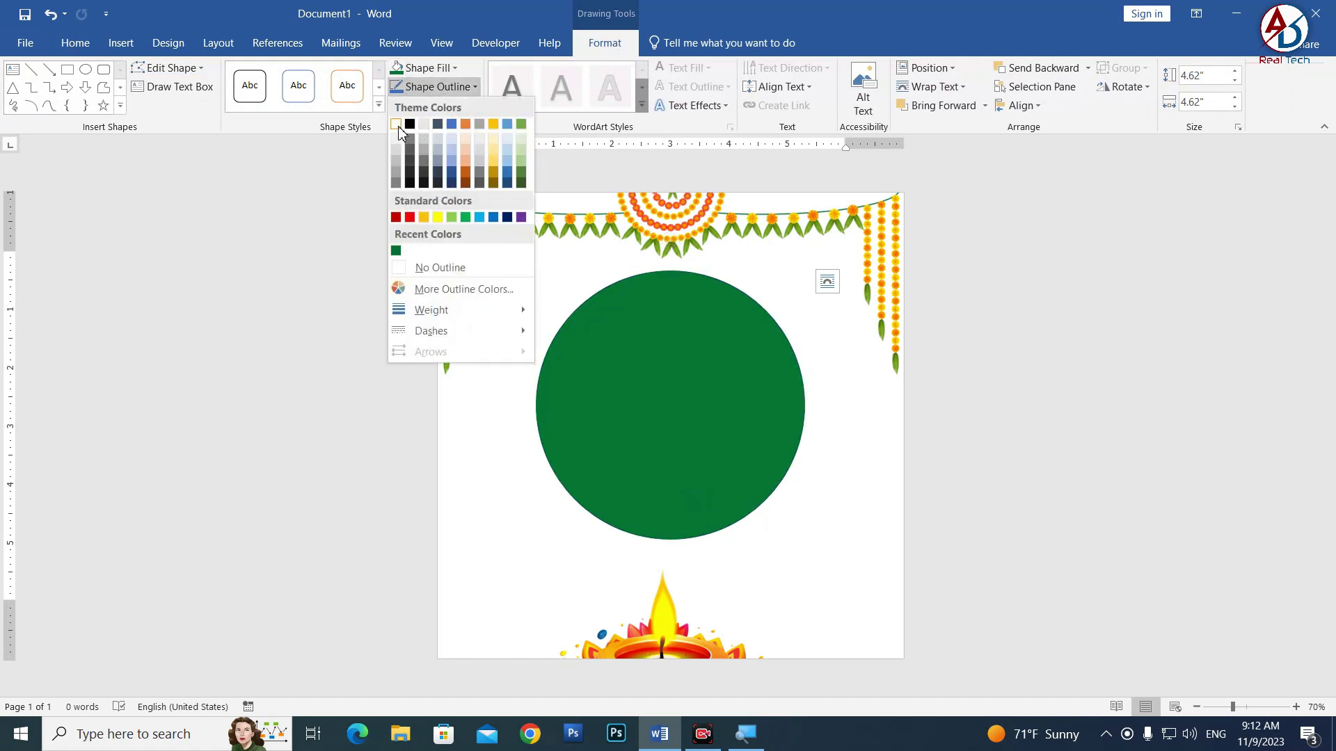
pyautogui.click(396, 126)
pyautogui.click(476, 86)
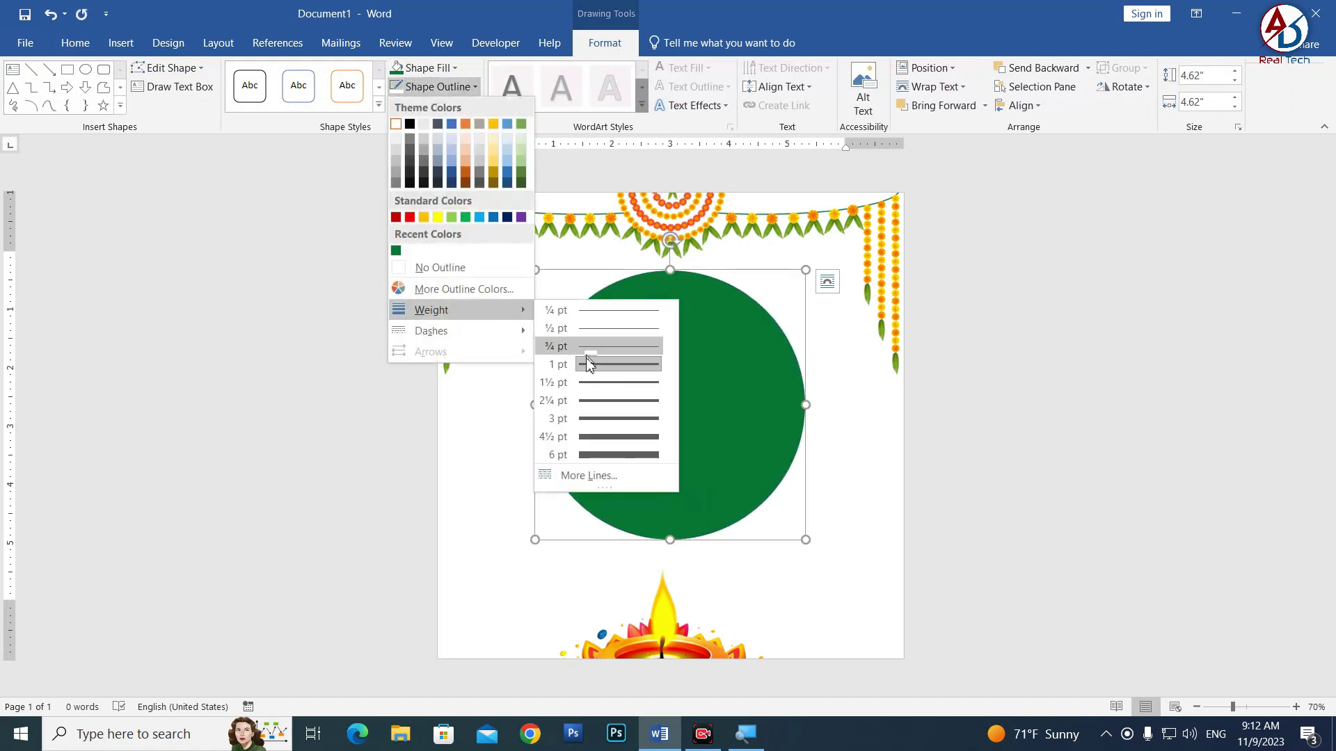
pyautogui.click(592, 383)
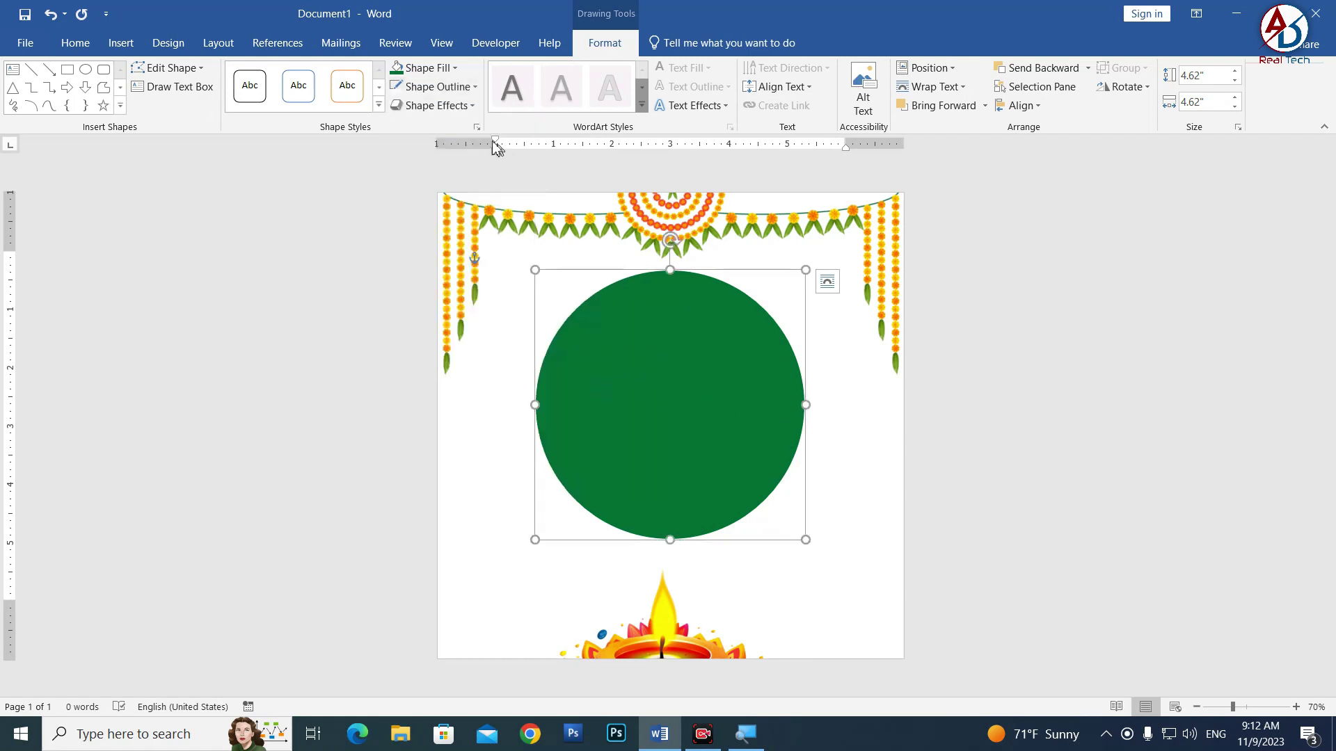
# Apply an Outer center shadow to the circle and open Format Shape
pyautogui.click(433, 105)
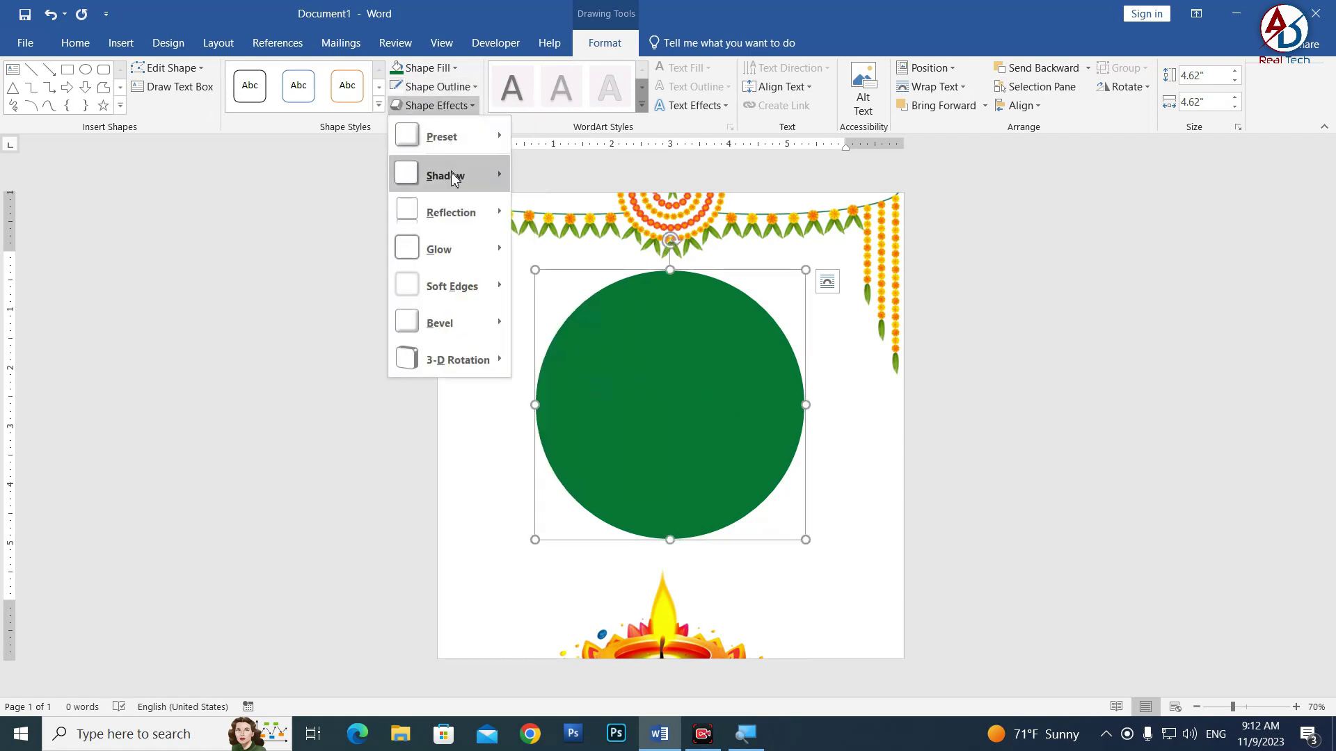
pyautogui.moveTo(445, 175)
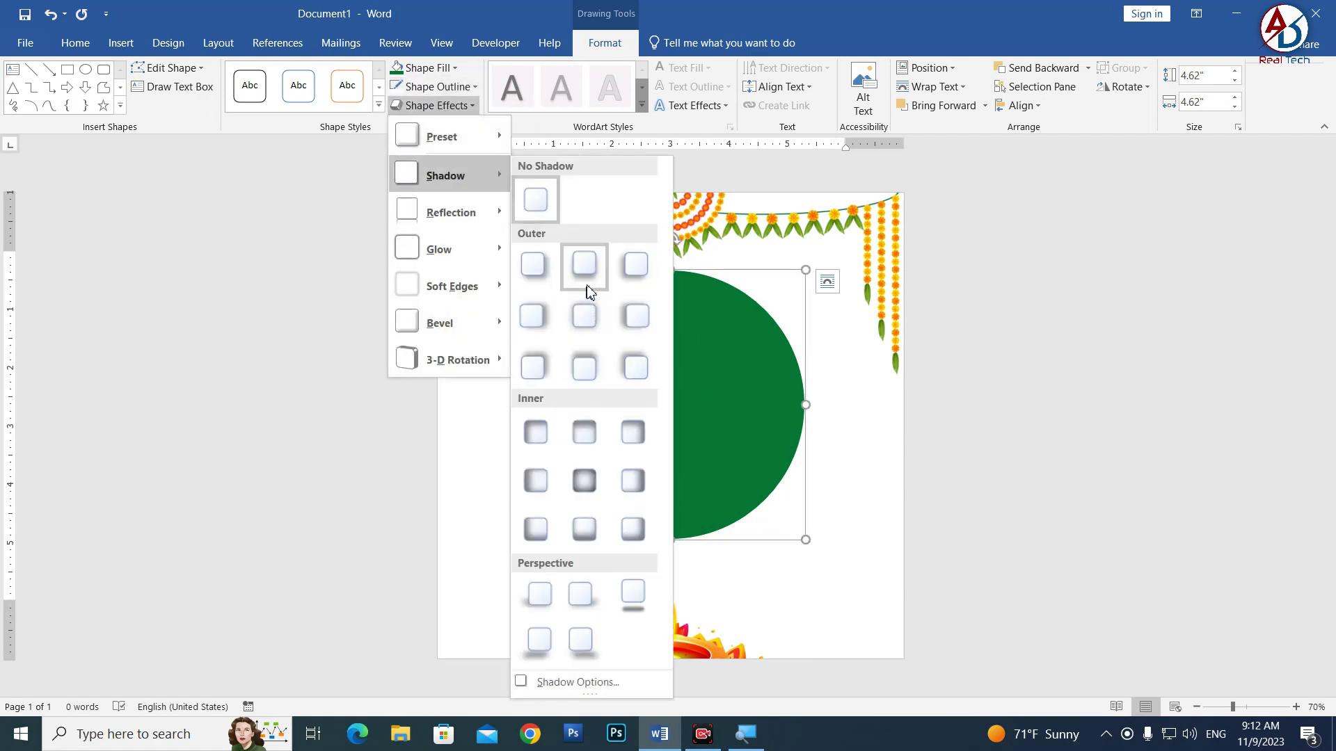
pyautogui.click(586, 323)
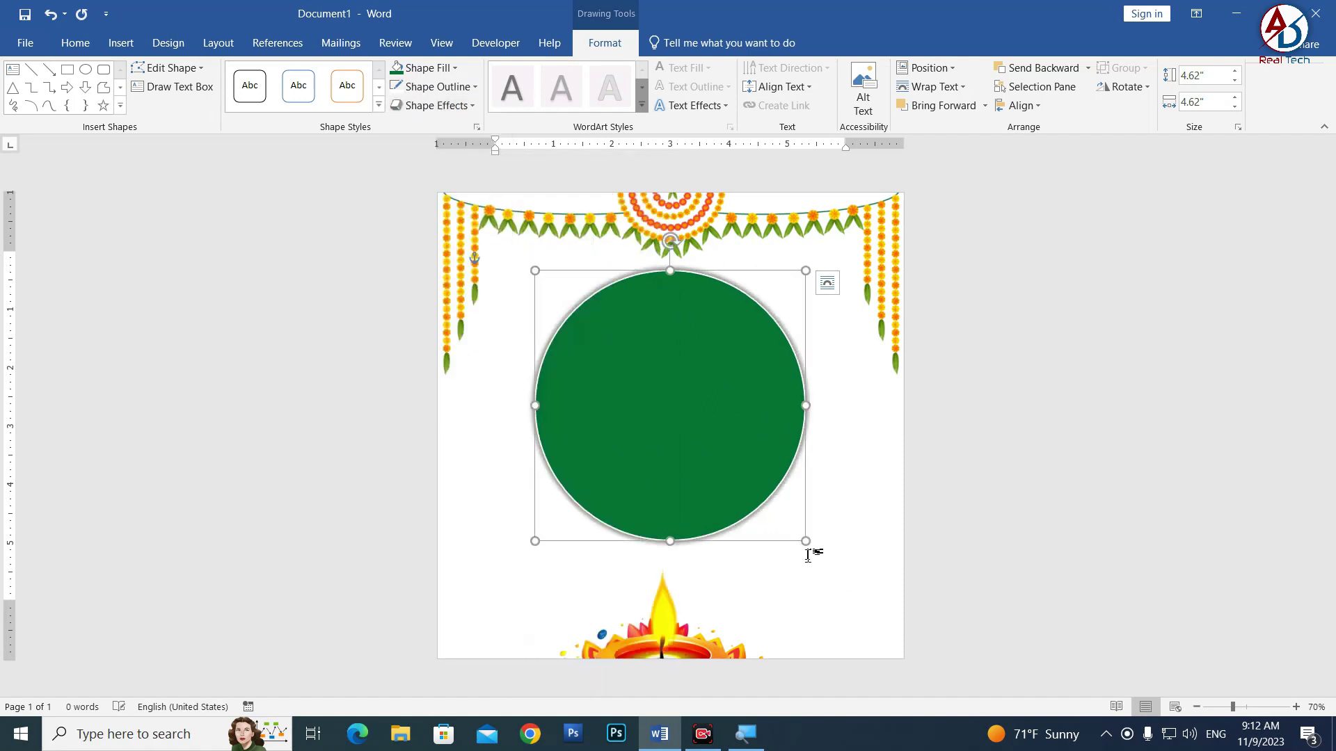
pyautogui.rightClick(731, 486)
pyautogui.click(800, 470)
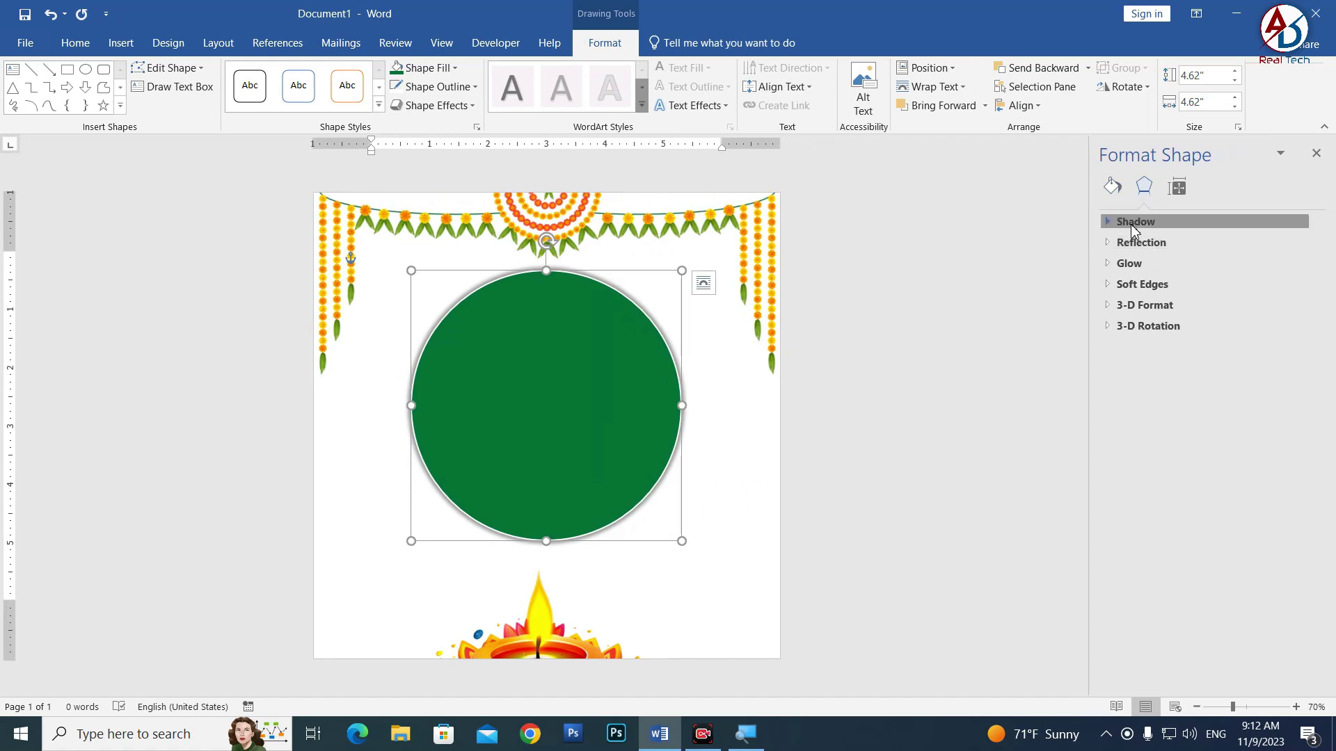
# In the Shadow settings, set Size 103%, Blur 36 pt, Transparency 71%, then close Format Shape
pyautogui.click(1136, 221)
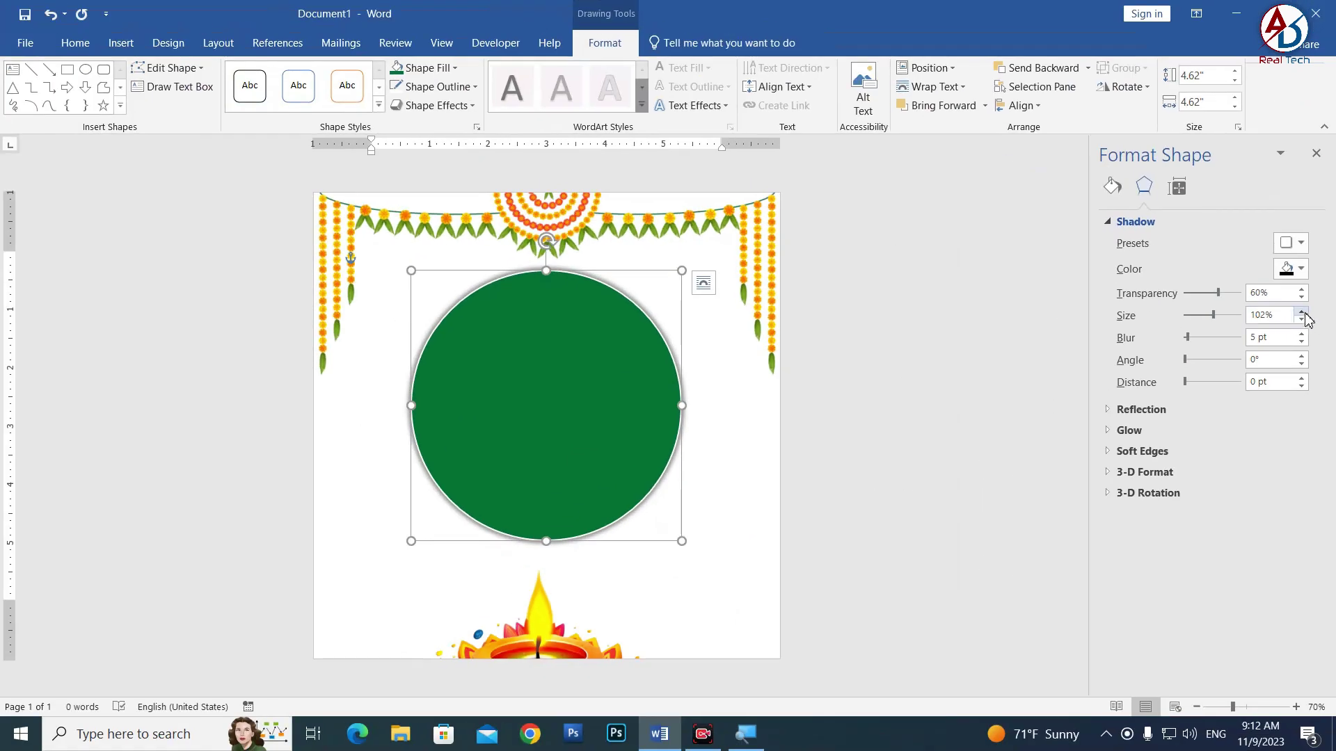
pyautogui.click(1302, 311)
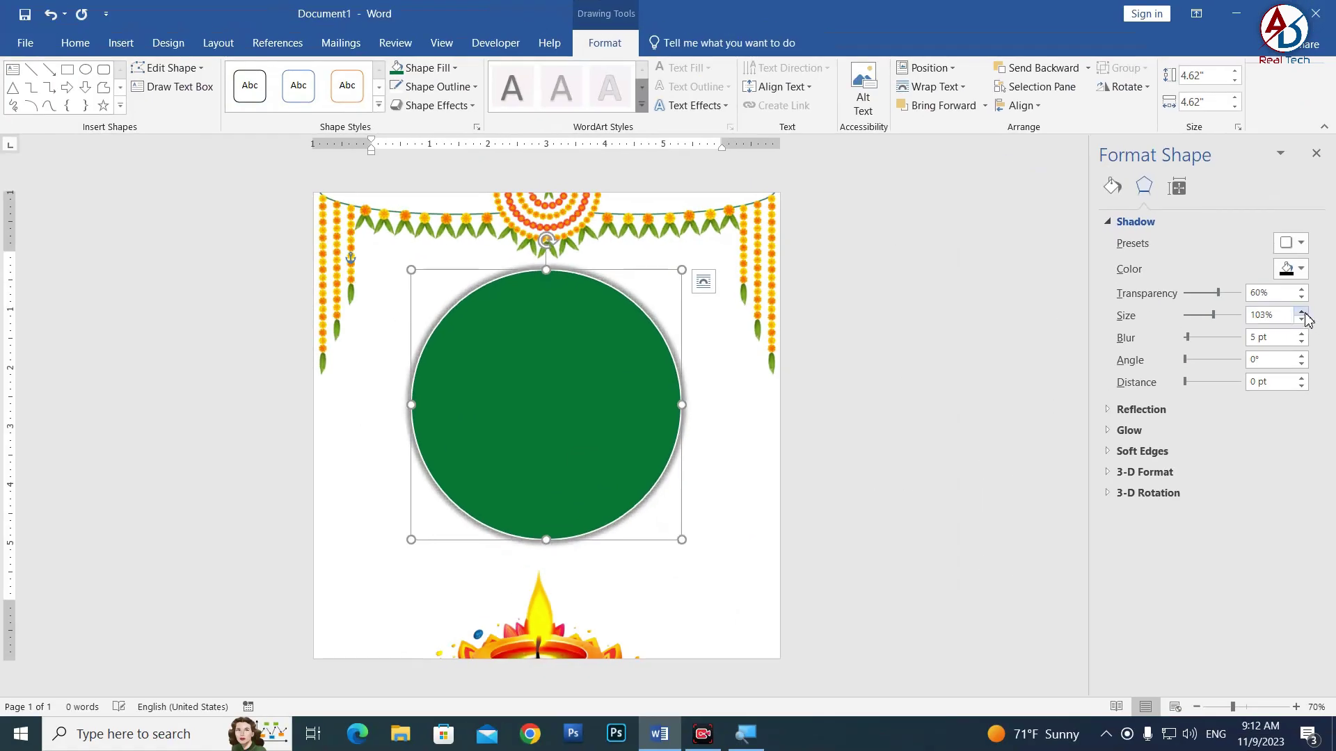
pyautogui.click(1301, 334)
pyautogui.click(1302, 334)
pyautogui.click(1302, 334)
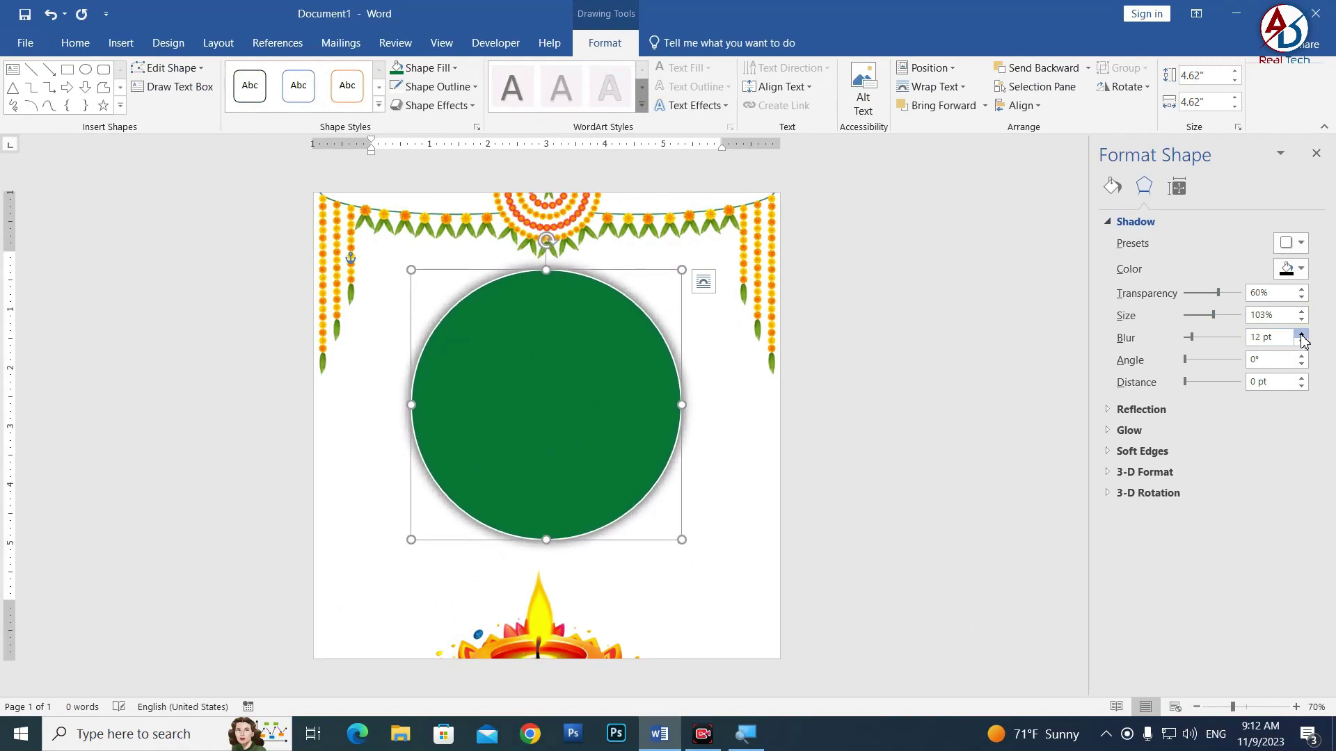
pyautogui.click(1302, 335)
pyautogui.click(1302, 334)
pyautogui.click(1302, 335)
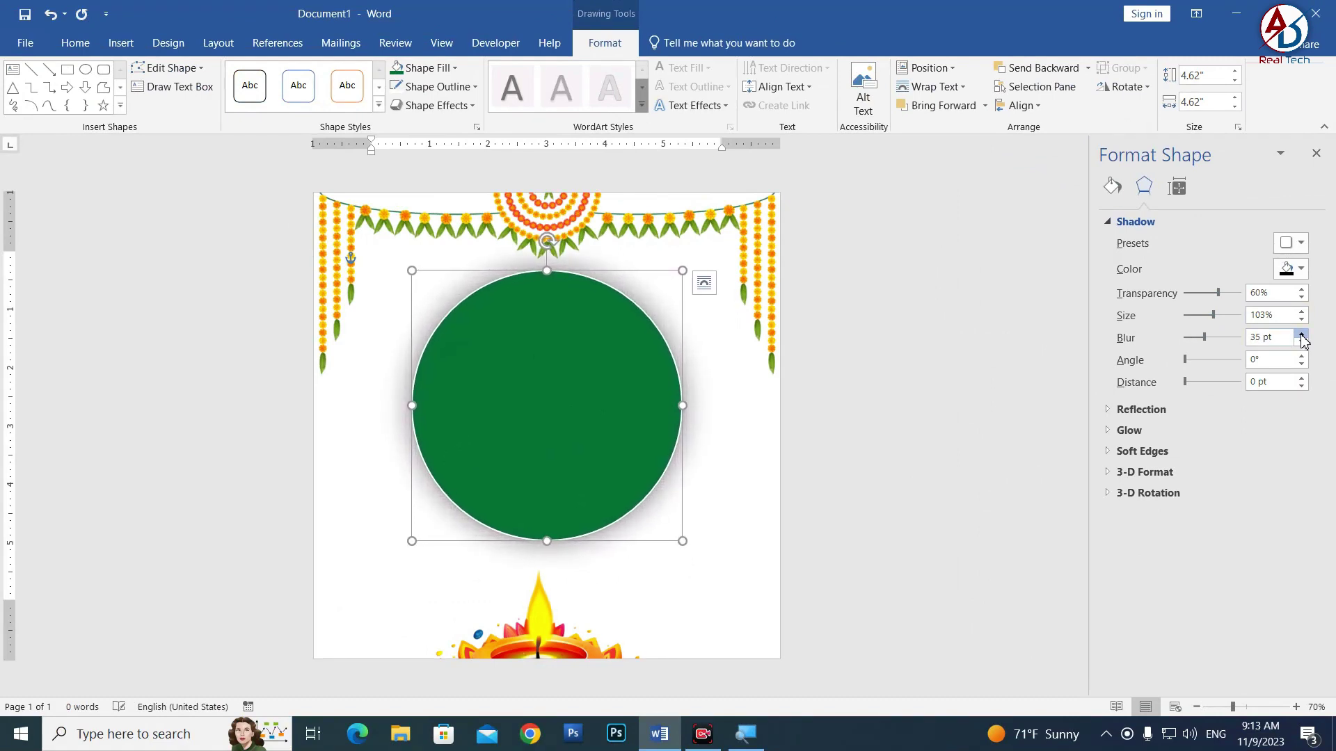
pyautogui.click(1302, 335)
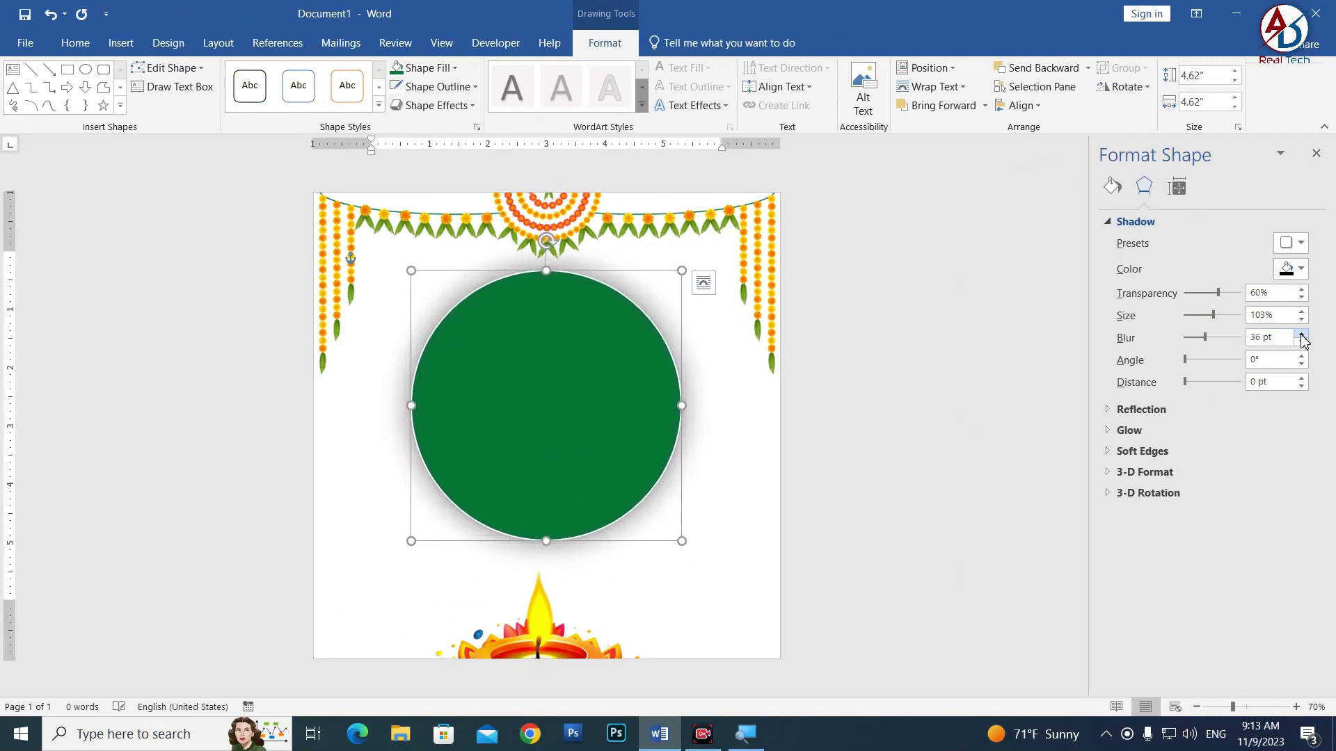
pyautogui.click(1302, 289)
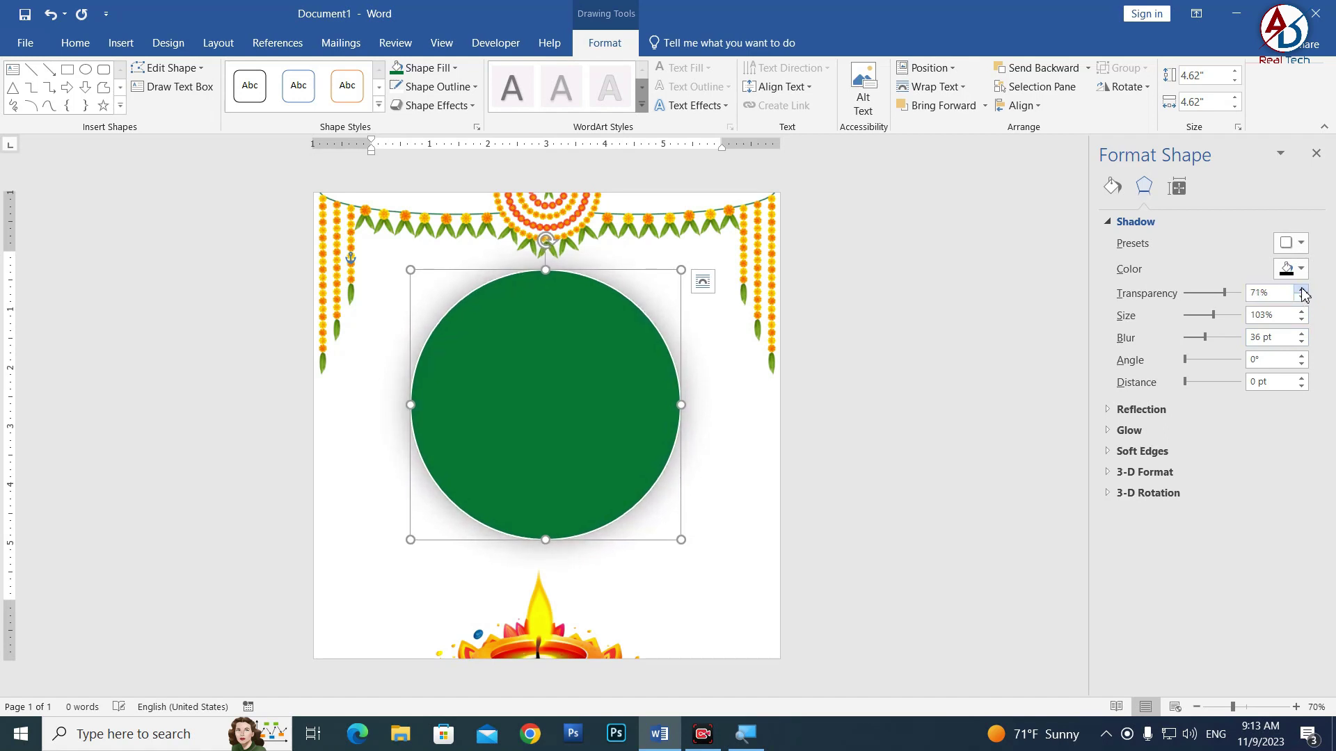
pyautogui.click(1315, 154)
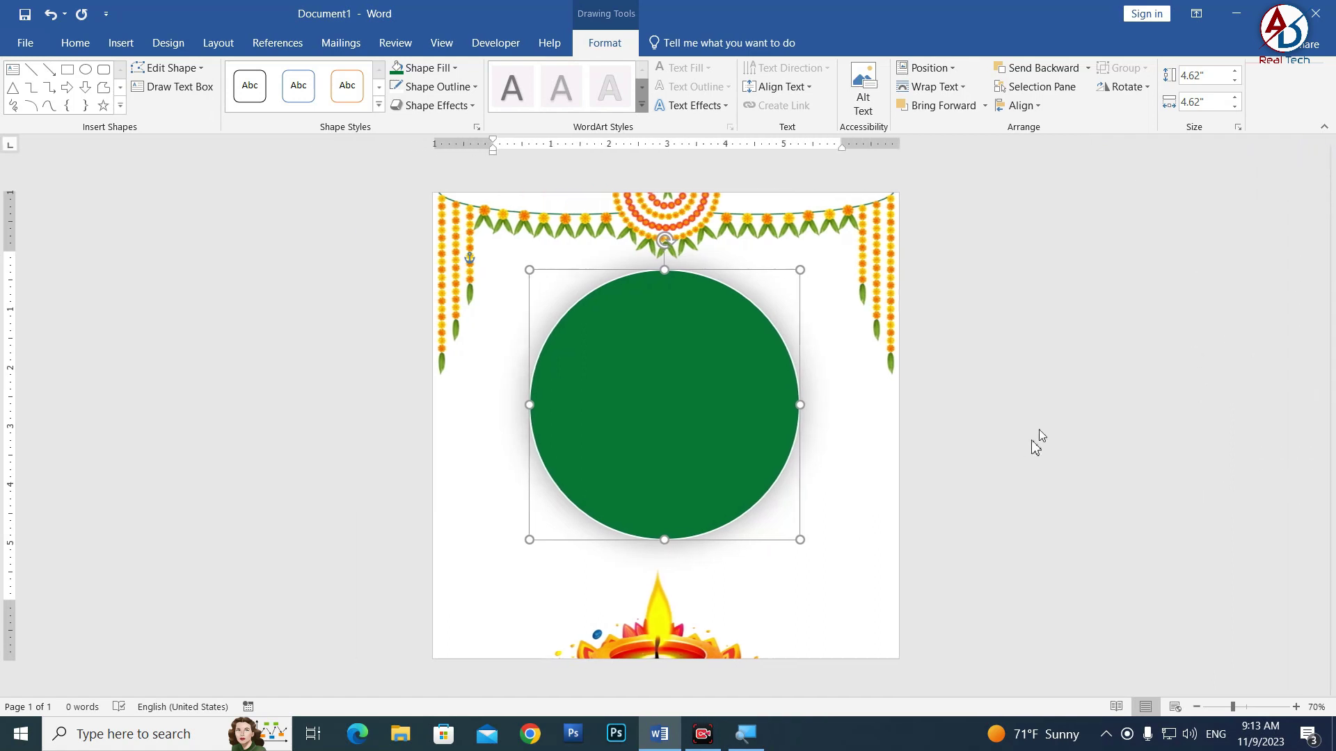
pyautogui.click(991, 470)
pyautogui.click(687, 456)
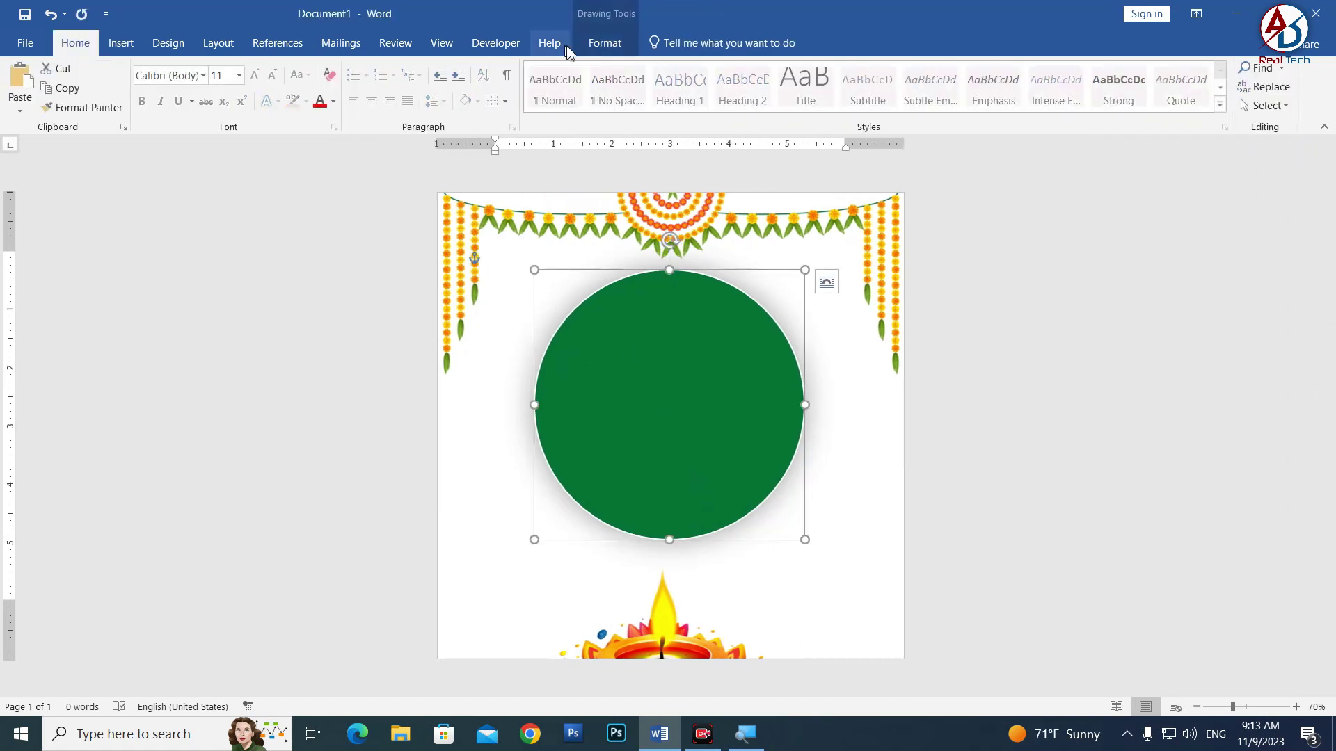
# Thicken the green circle's white outline to 4½ pt
pyautogui.click(605, 43)
pyautogui.click(433, 87)
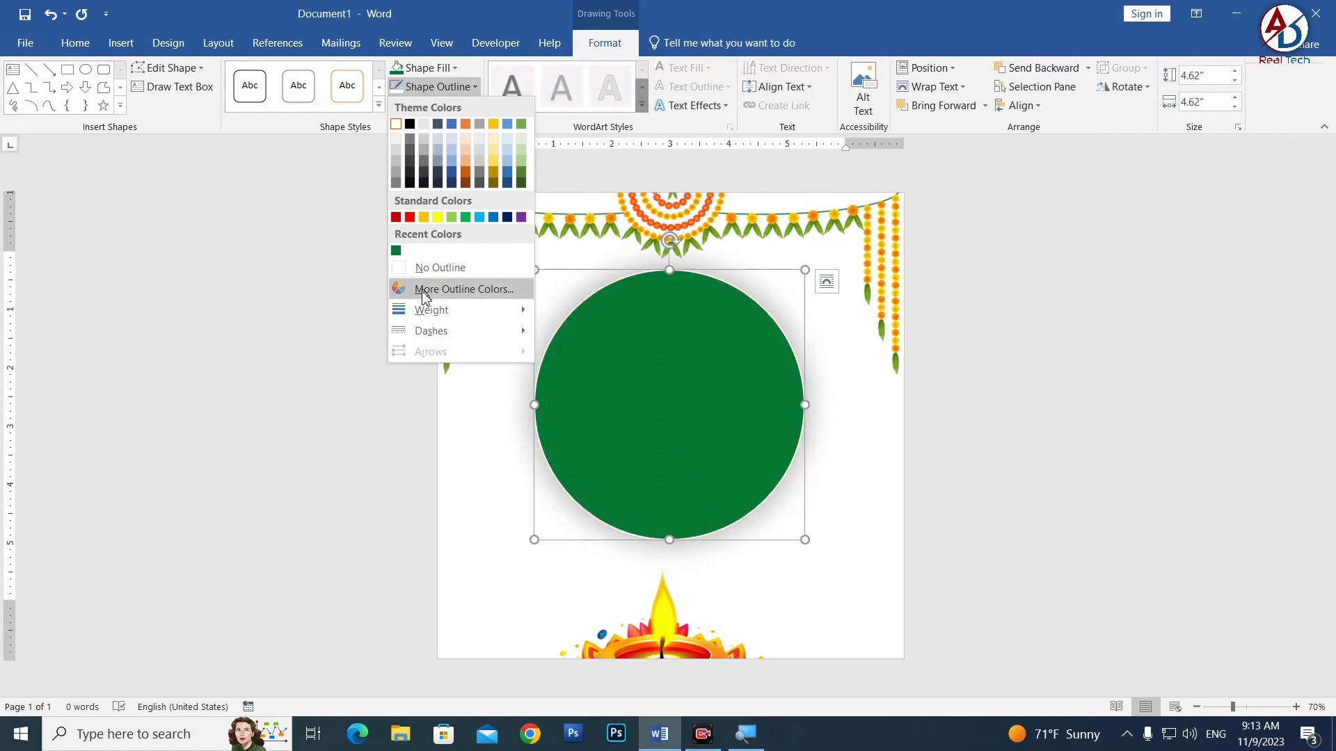
pyautogui.moveTo(431, 311)
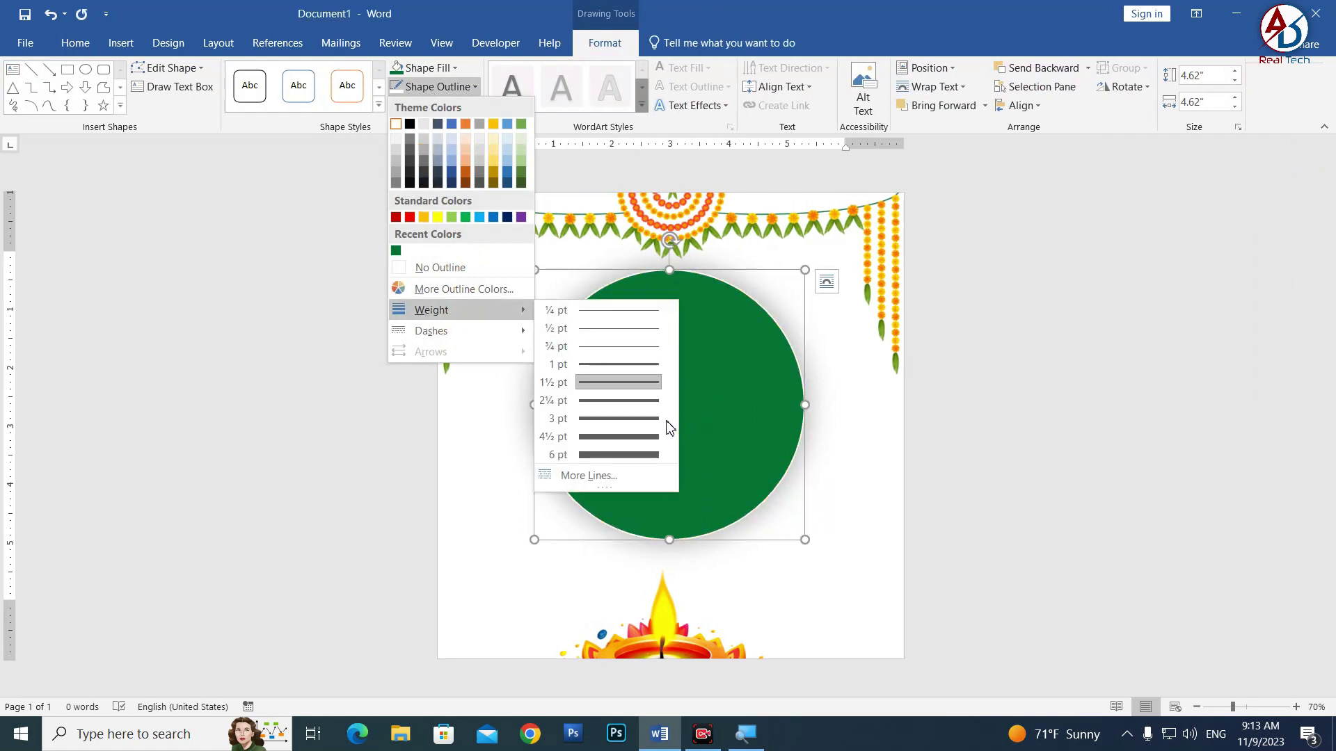
pyautogui.click(634, 437)
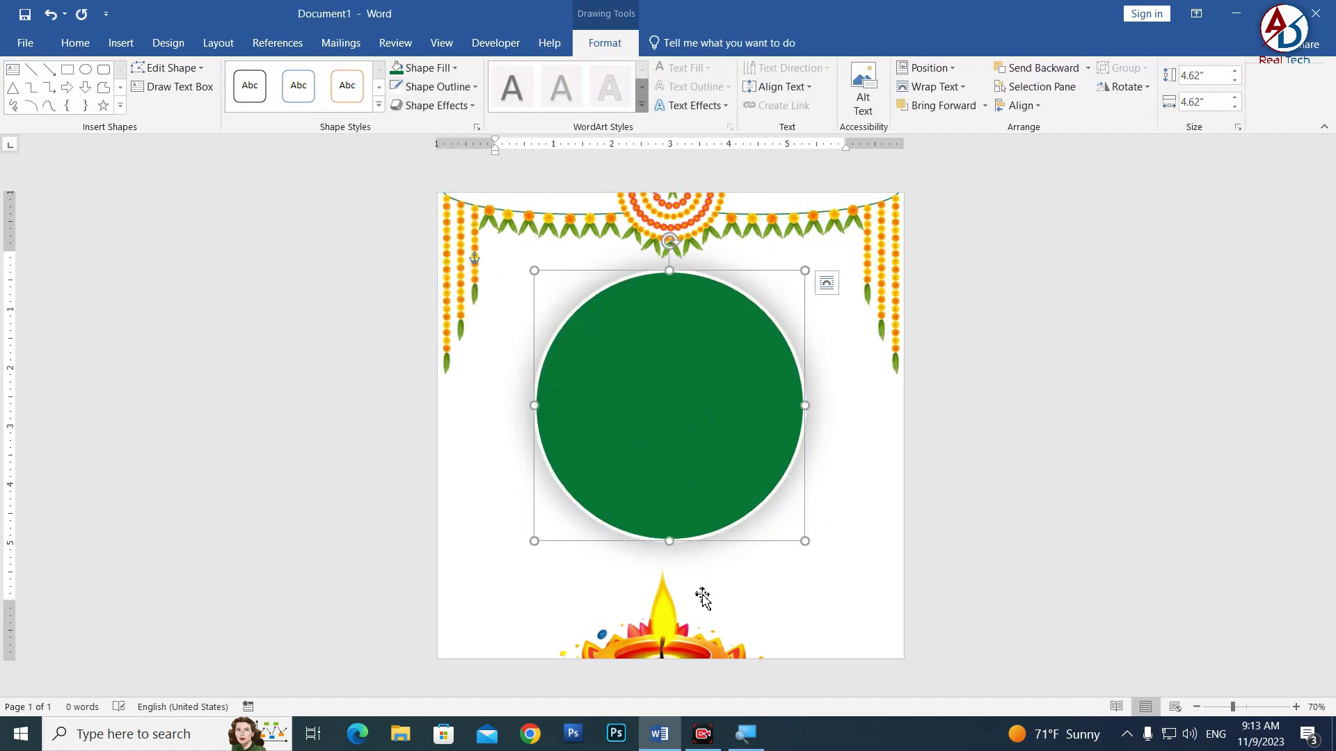
# Shrink the green circle slightly and move the diya up over its lower half
pyautogui.moveTo(665, 645); pyautogui.dragTo(672, 450)
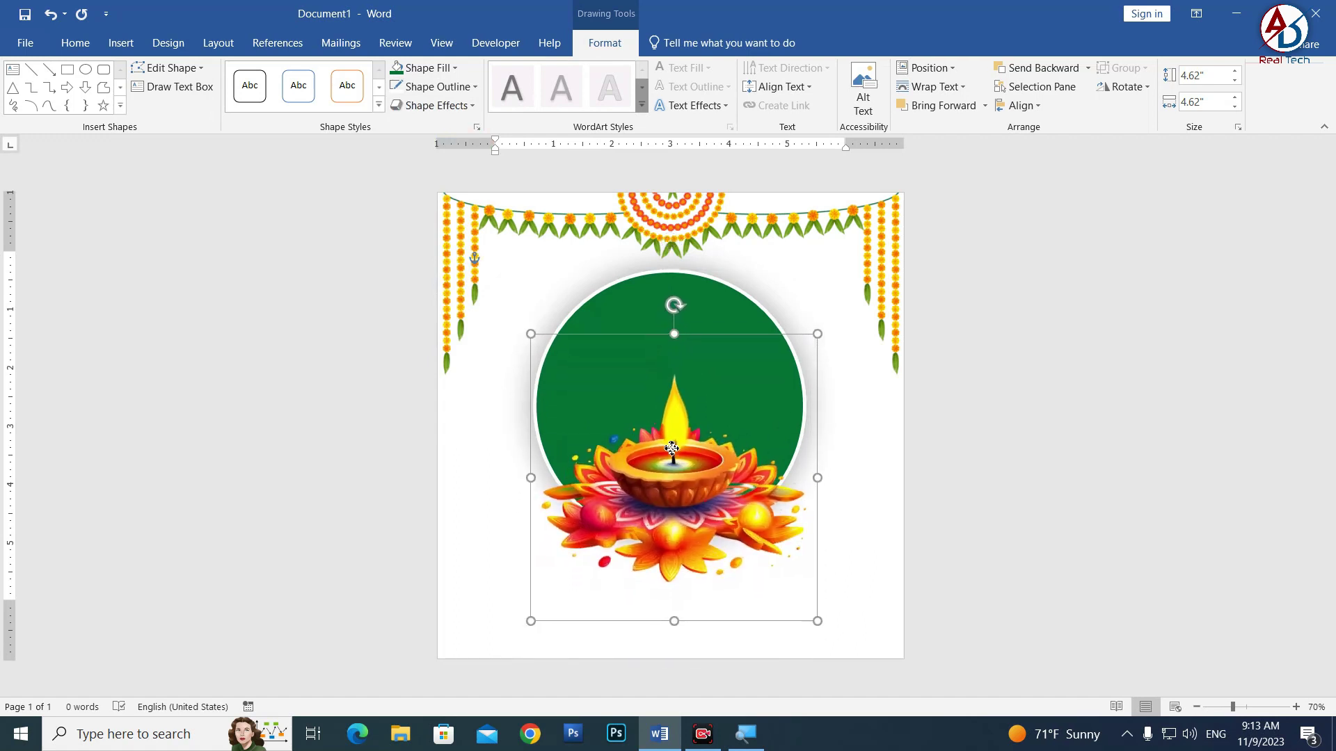
pyautogui.moveTo(672, 451); pyautogui.dragTo(672, 453)
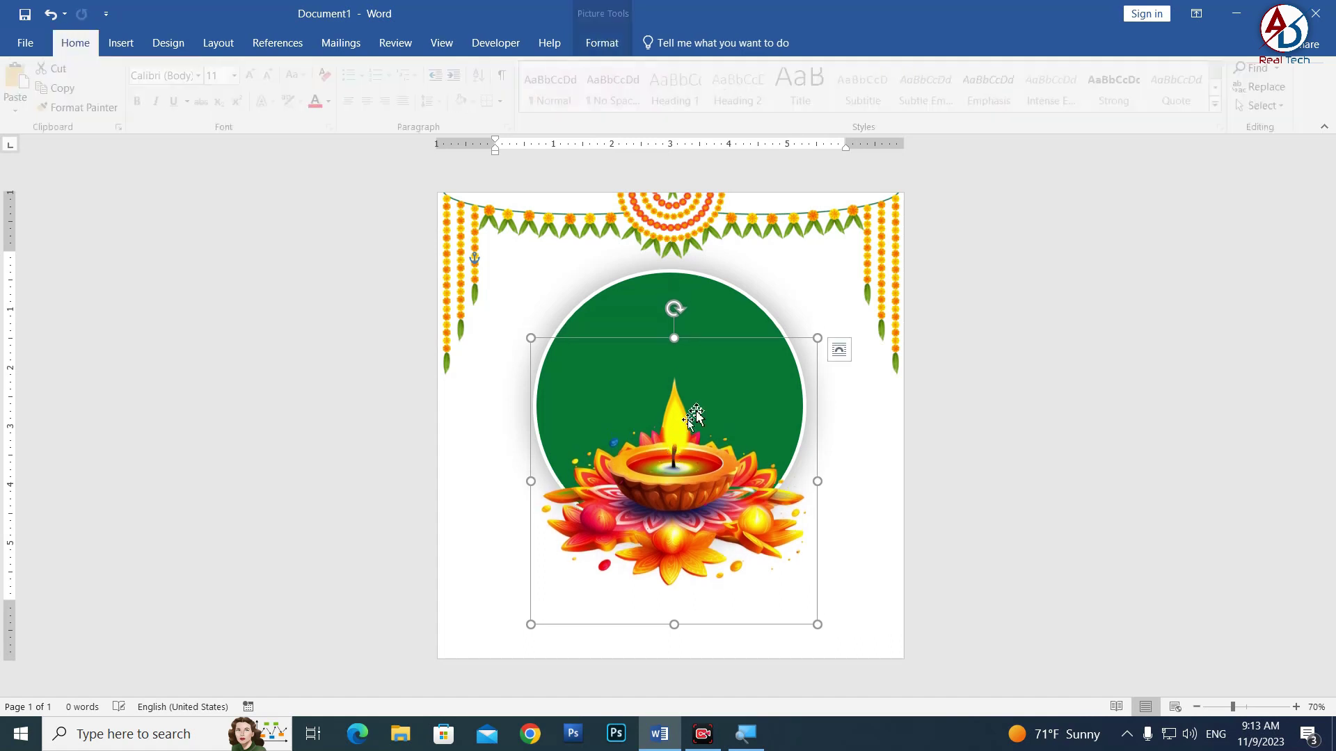
pyautogui.moveTo(701, 514)
pyautogui.mouseDown()
pyautogui.moveTo(688, 608)
pyautogui.moveTo(703, 587)
pyautogui.mouseUp()
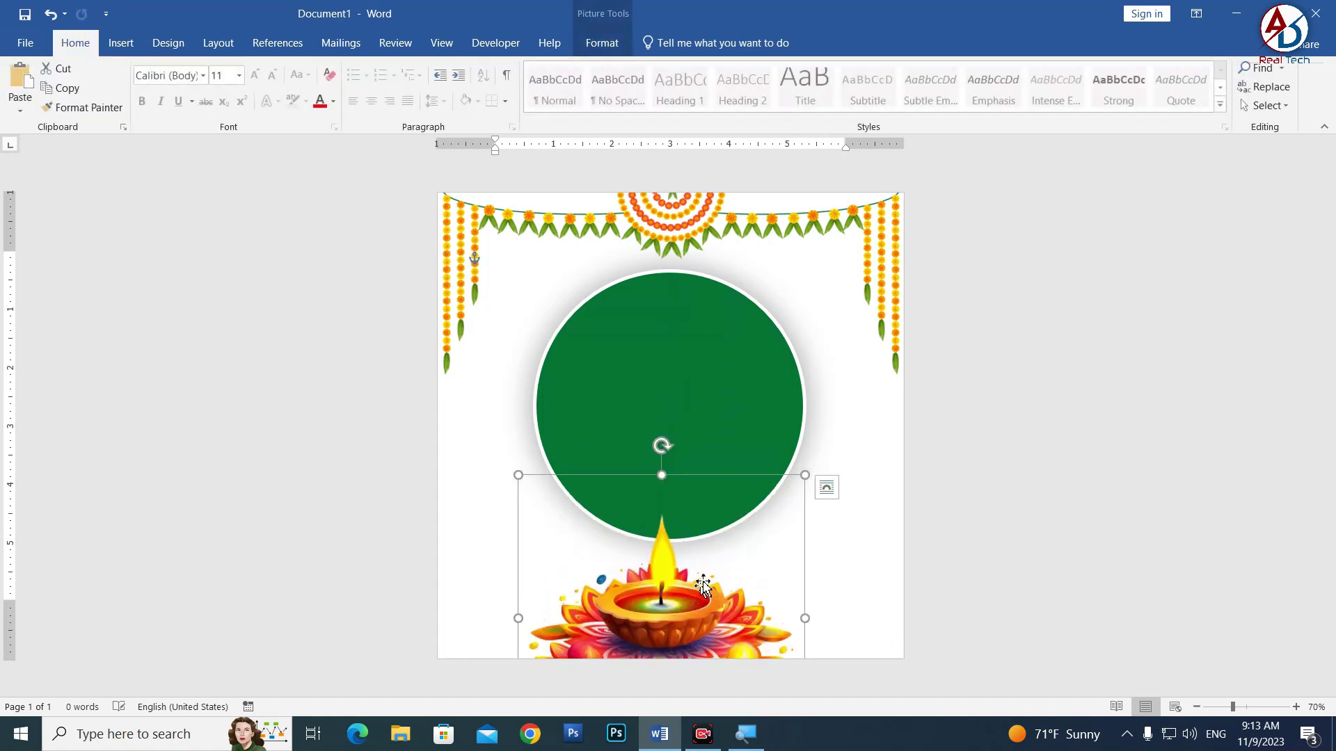
pyautogui.click(791, 450)
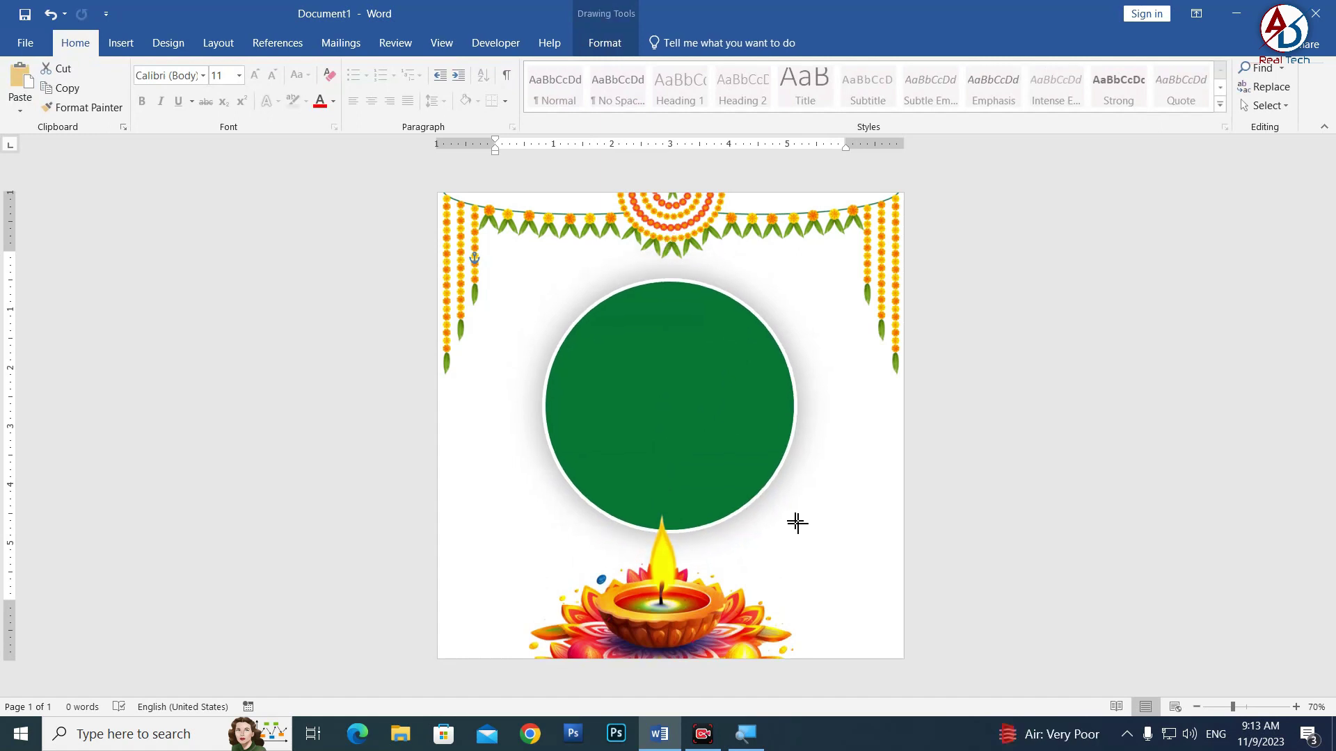
pyautogui.moveTo(805, 542); pyautogui.dragTo(796, 532)
pyautogui.moveTo(696, 607); pyautogui.dragTo(705, 467)
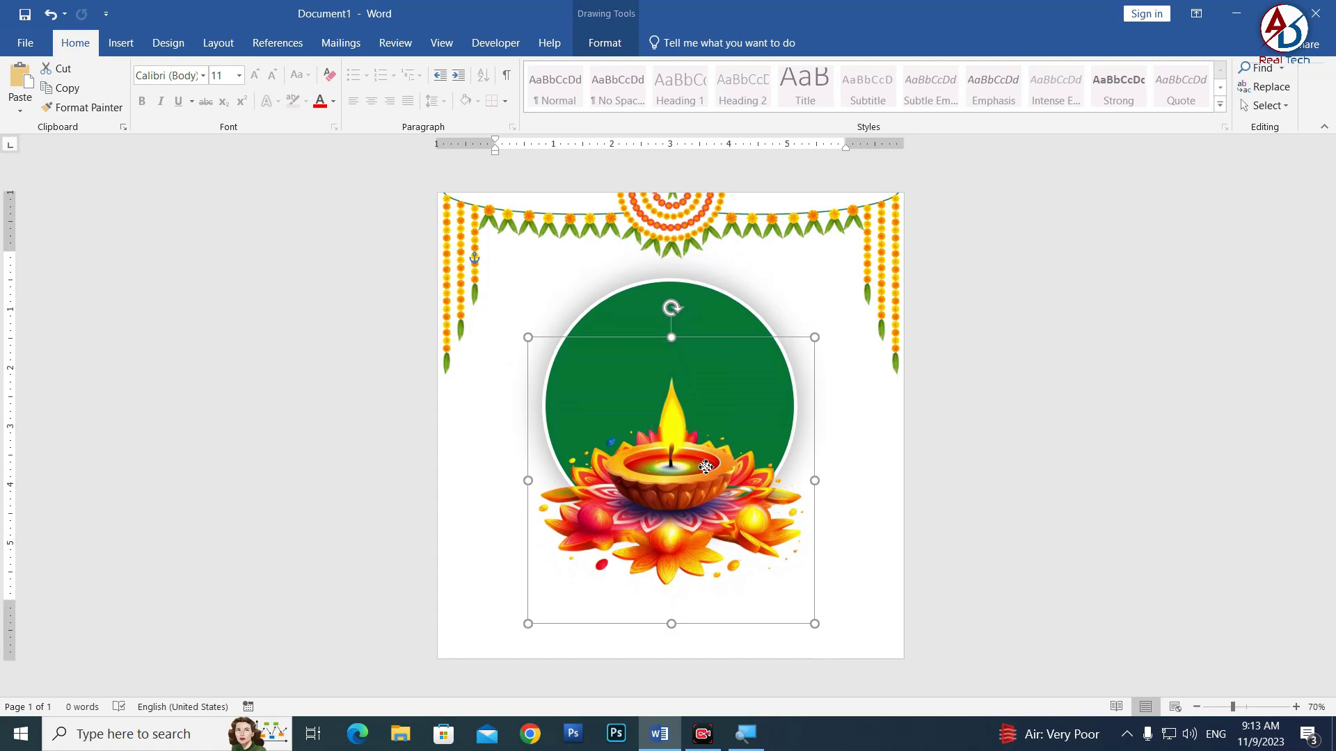
pyautogui.moveTo(706, 468); pyautogui.dragTo(706, 459)
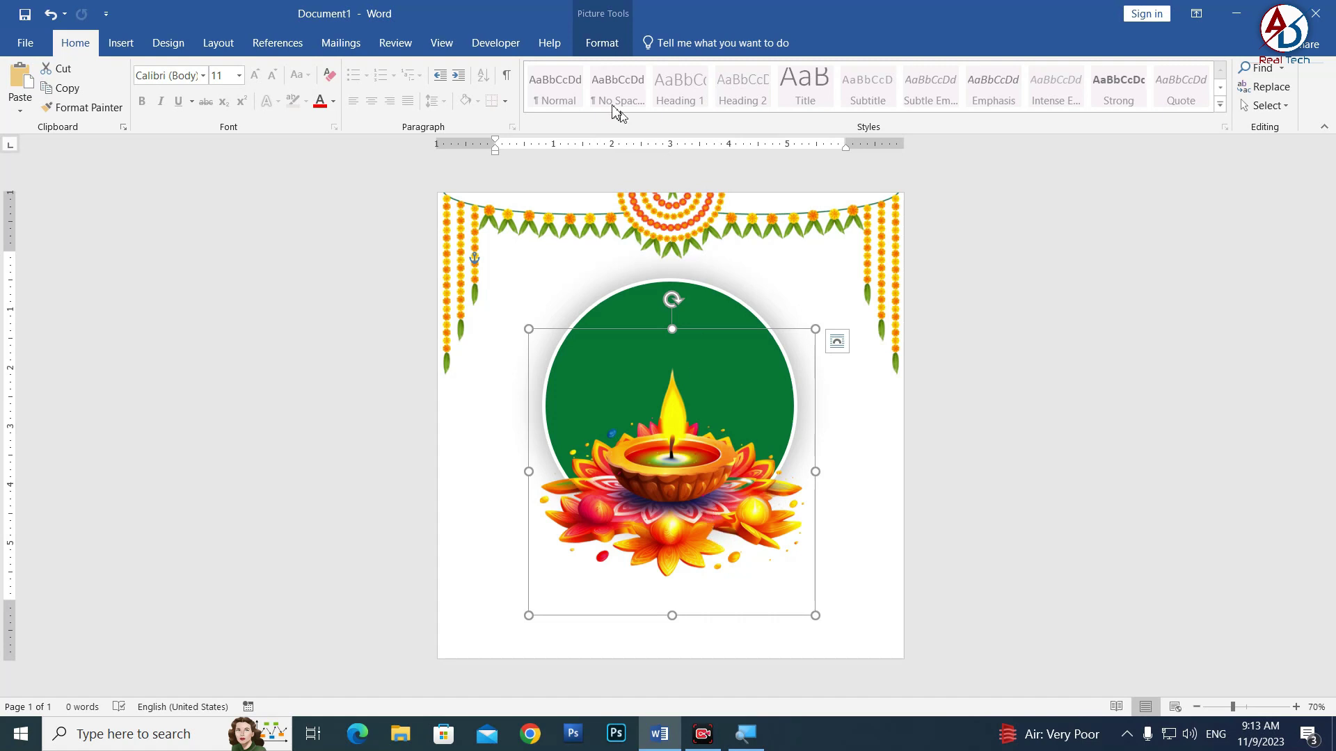
# Crop the empty bottom off the diya picture, leaving it about 3.87" tall
pyautogui.click(602, 43)
pyautogui.click(1171, 80)
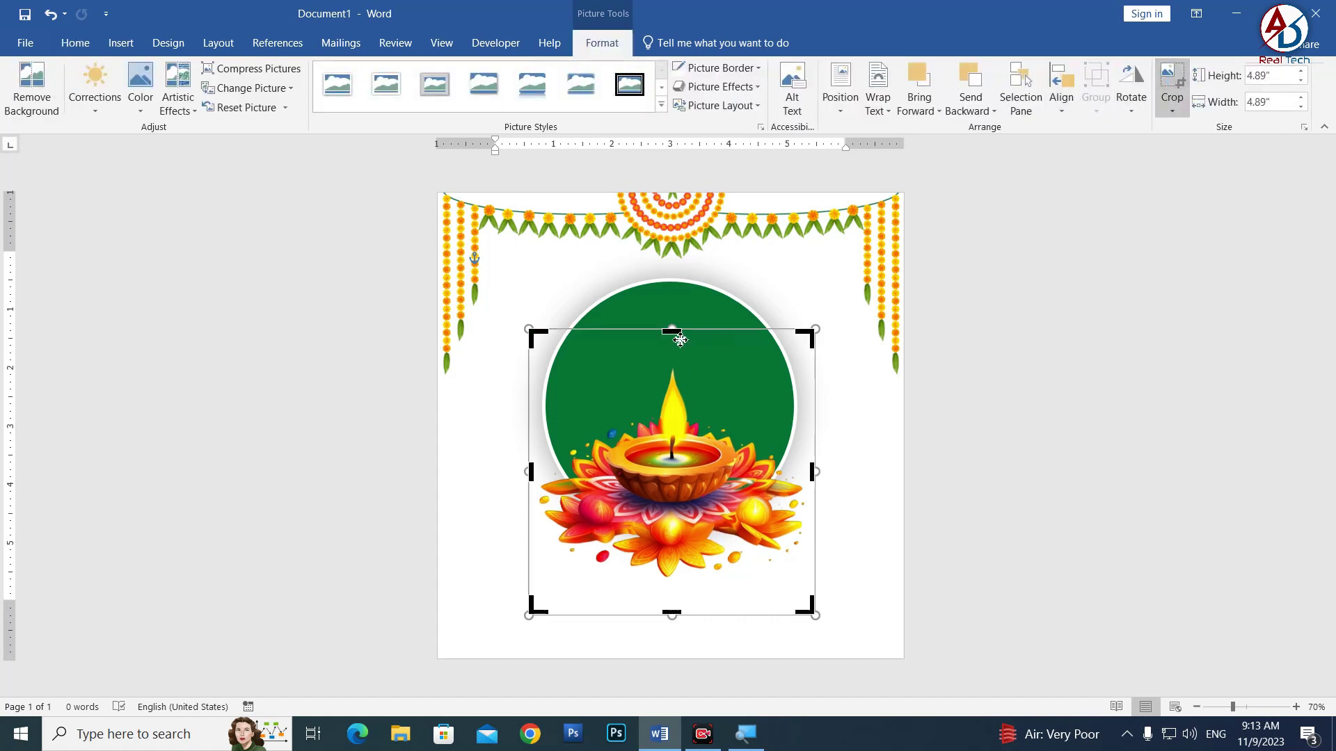
pyautogui.moveTo(676, 348); pyautogui.dragTo(676, 377)
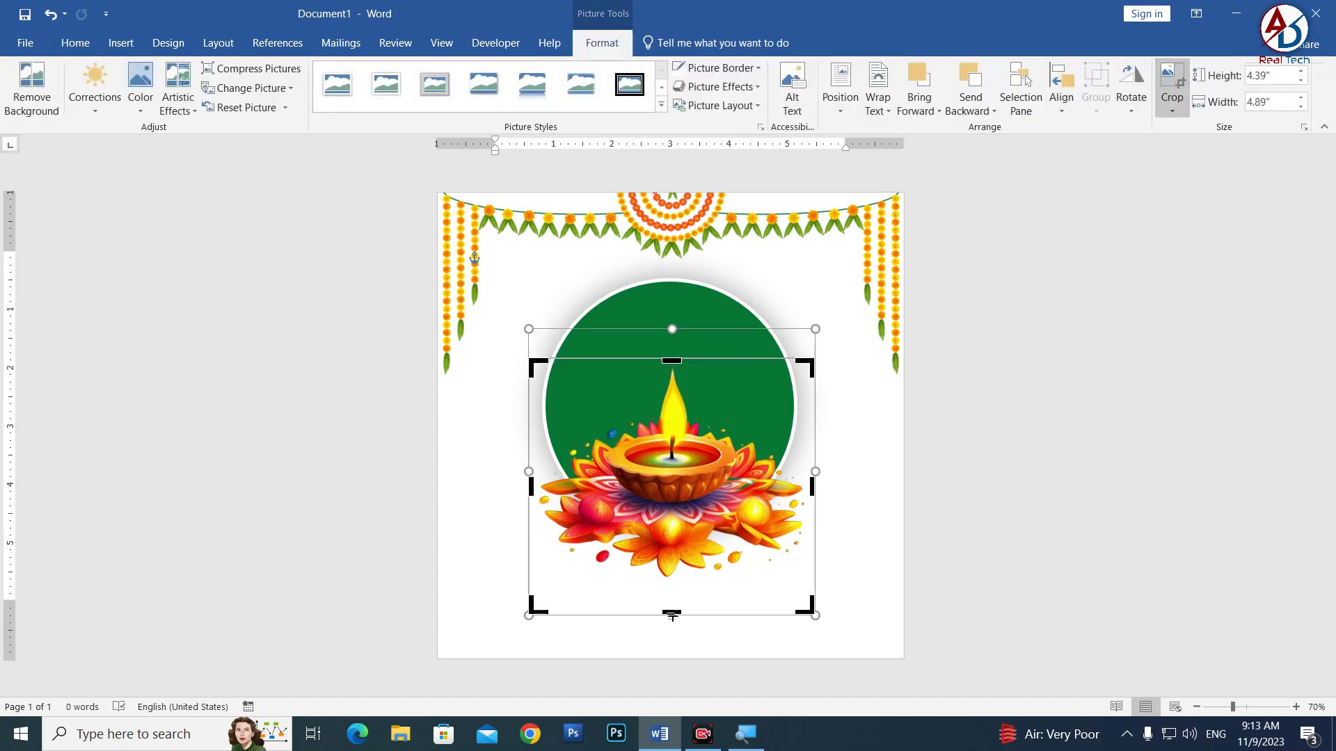
pyautogui.moveTo(672, 615); pyautogui.dragTo(676, 586)
pyautogui.click(1046, 558)
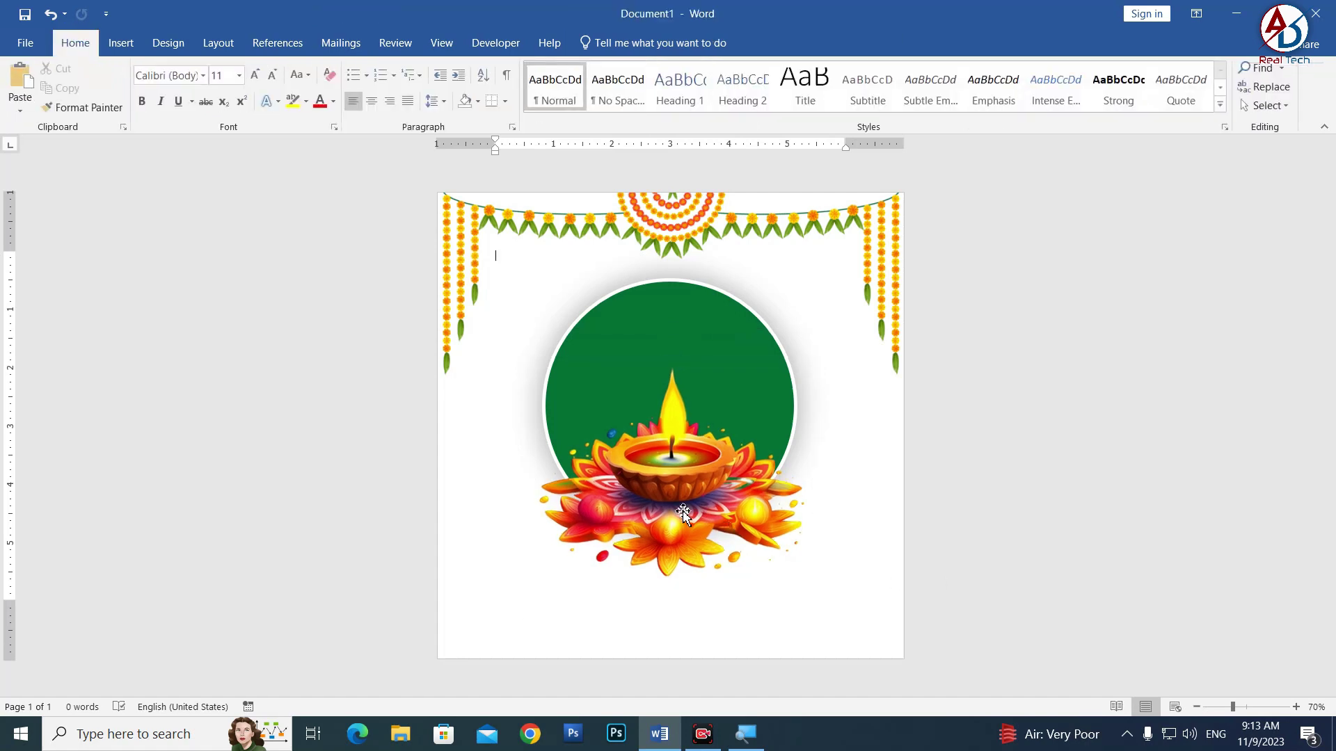
# Centre the diya picture horizontally with Align Center
pyautogui.click(683, 513)
pyautogui.click(602, 43)
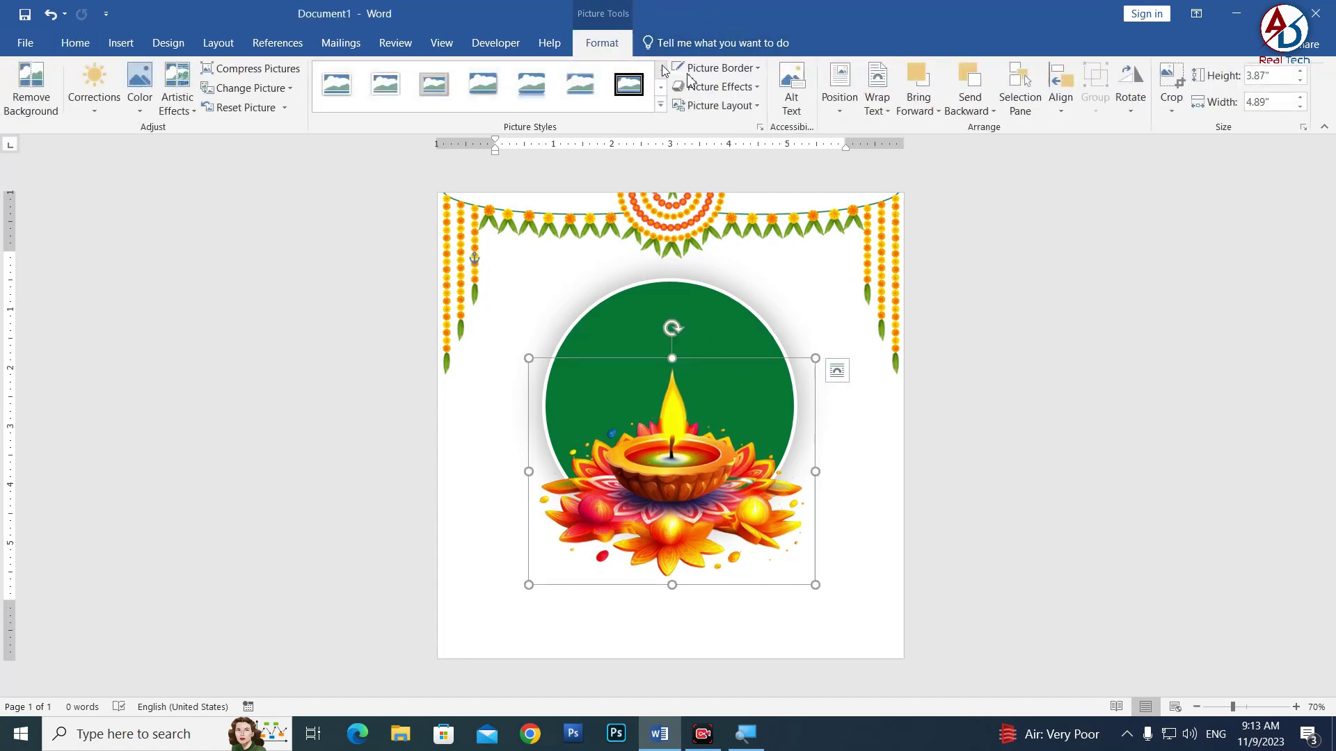
pyautogui.click(1062, 103)
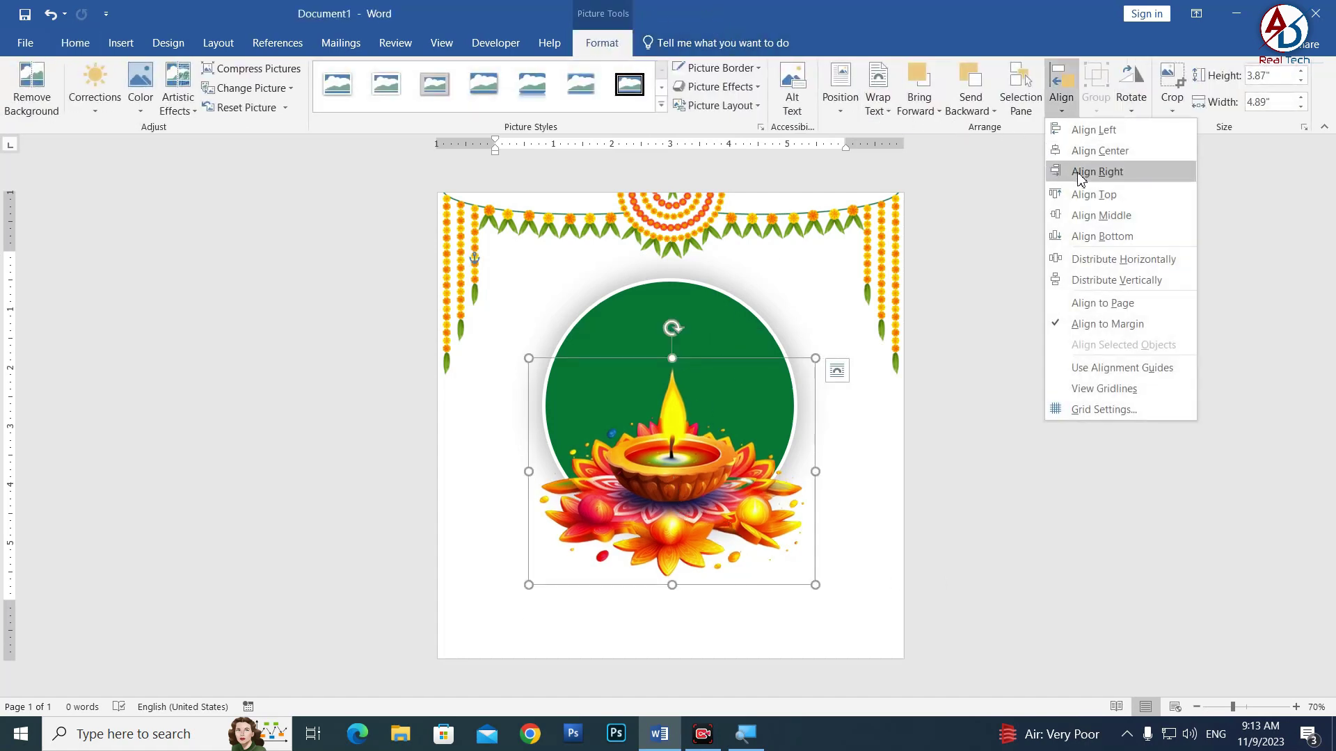
pyautogui.click(1083, 156)
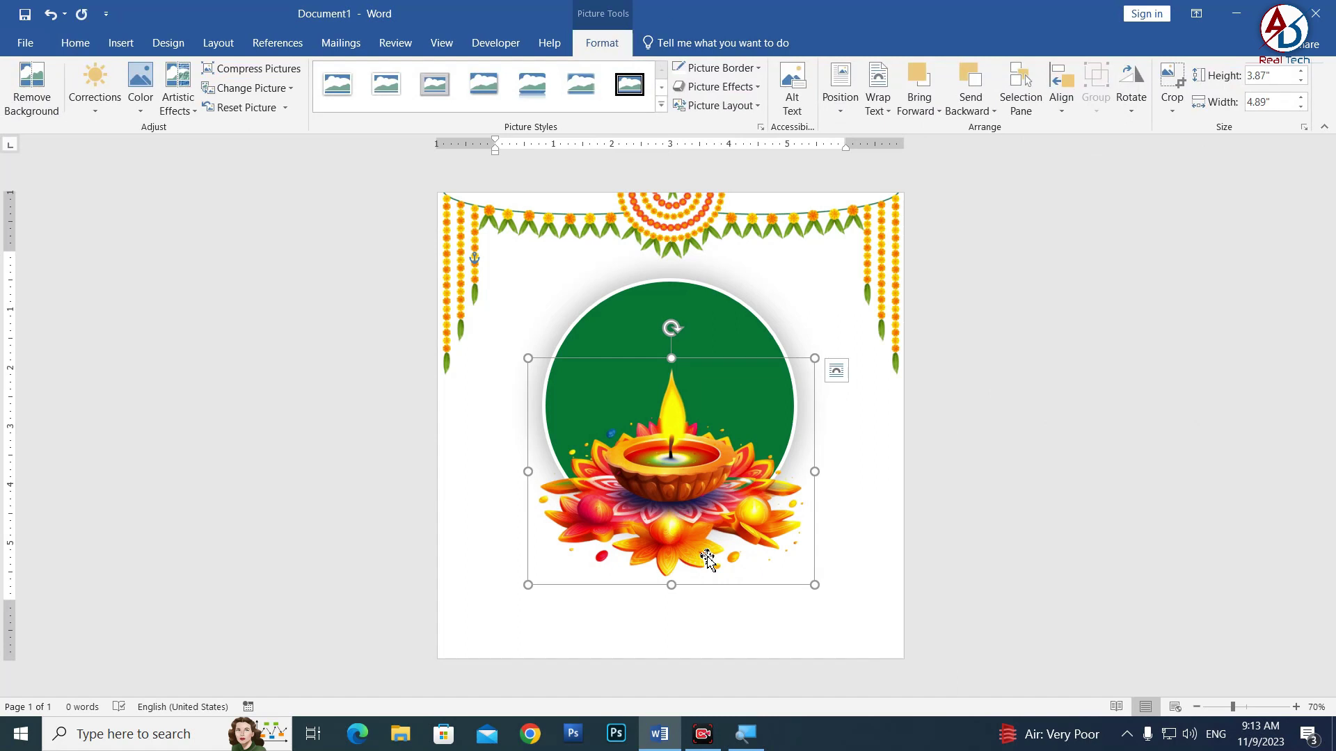
pyautogui.click(1062, 472)
pyautogui.scroll(-4, 599, 402)
pyautogui.scroll(3, 570, 468)
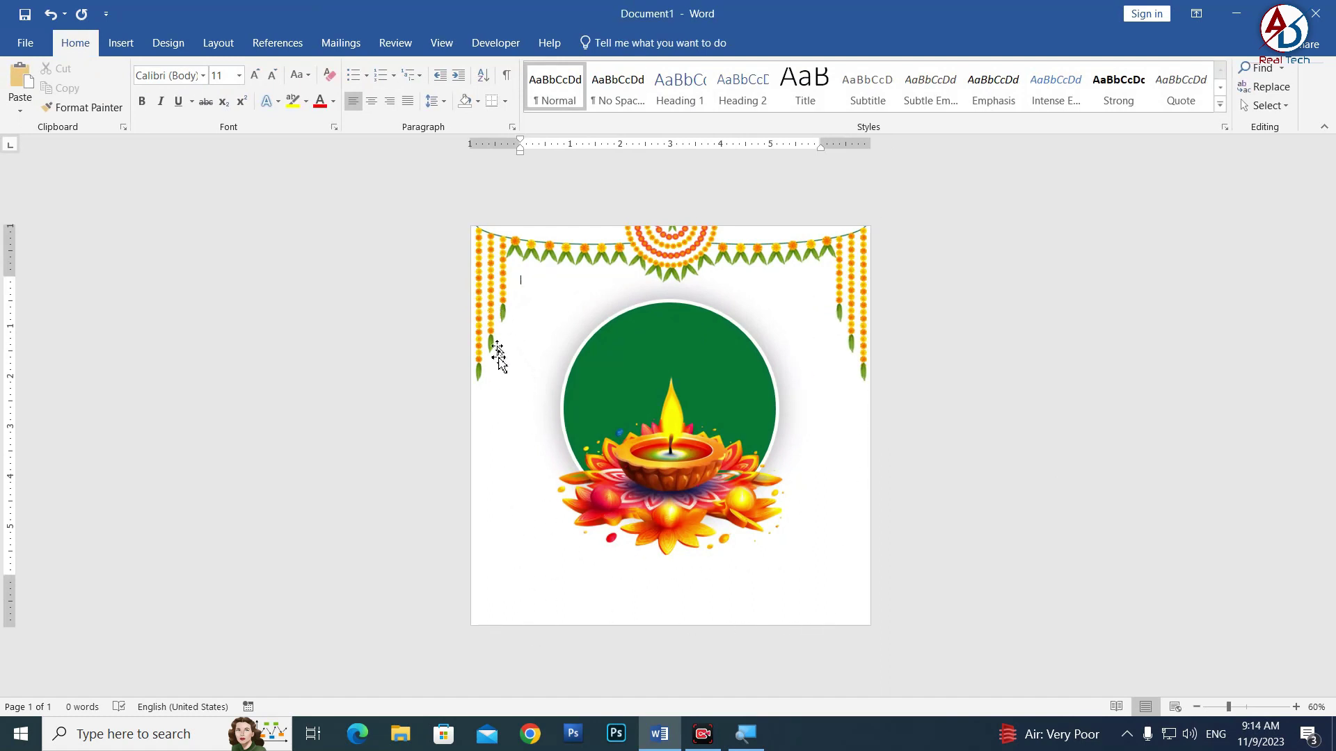
# Draw an unfilled rectangle about 4.85 × 7.17 in over the lower card, nudged slightly down
pyautogui.click(121, 42)
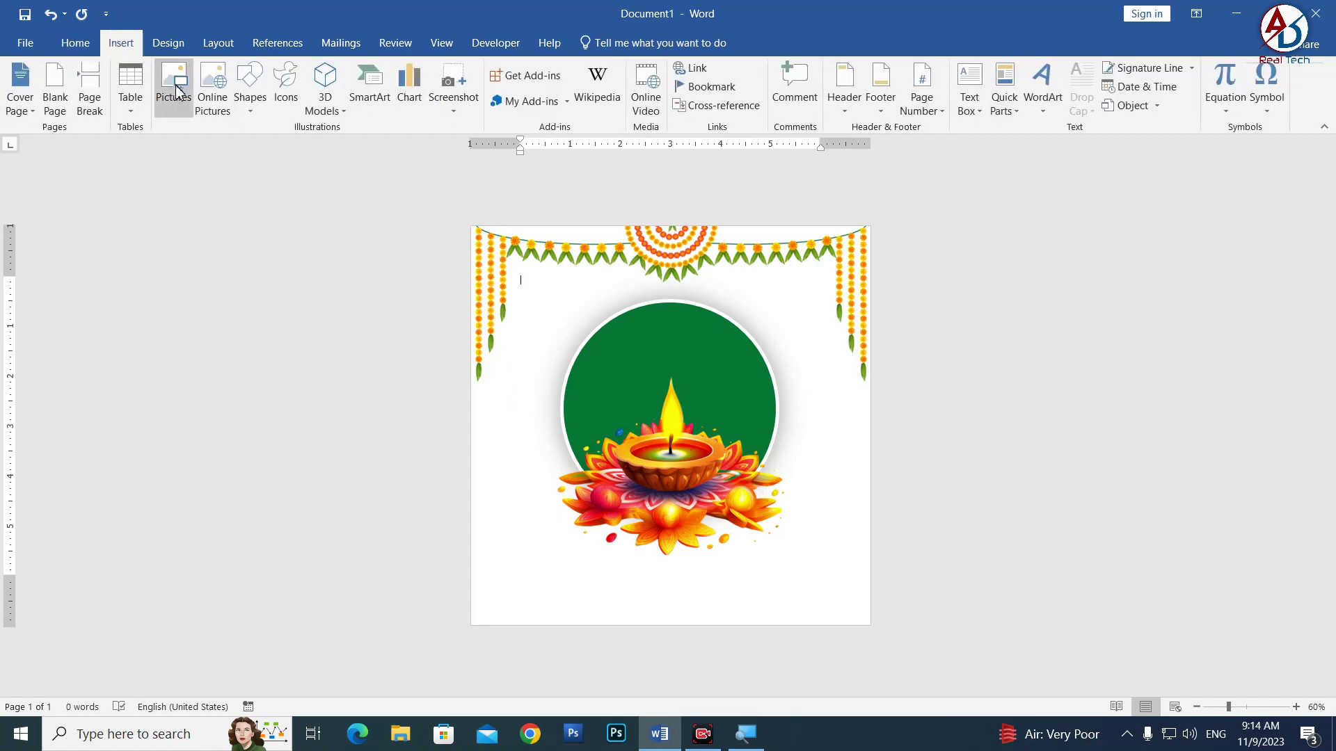
pyautogui.click(251, 101)
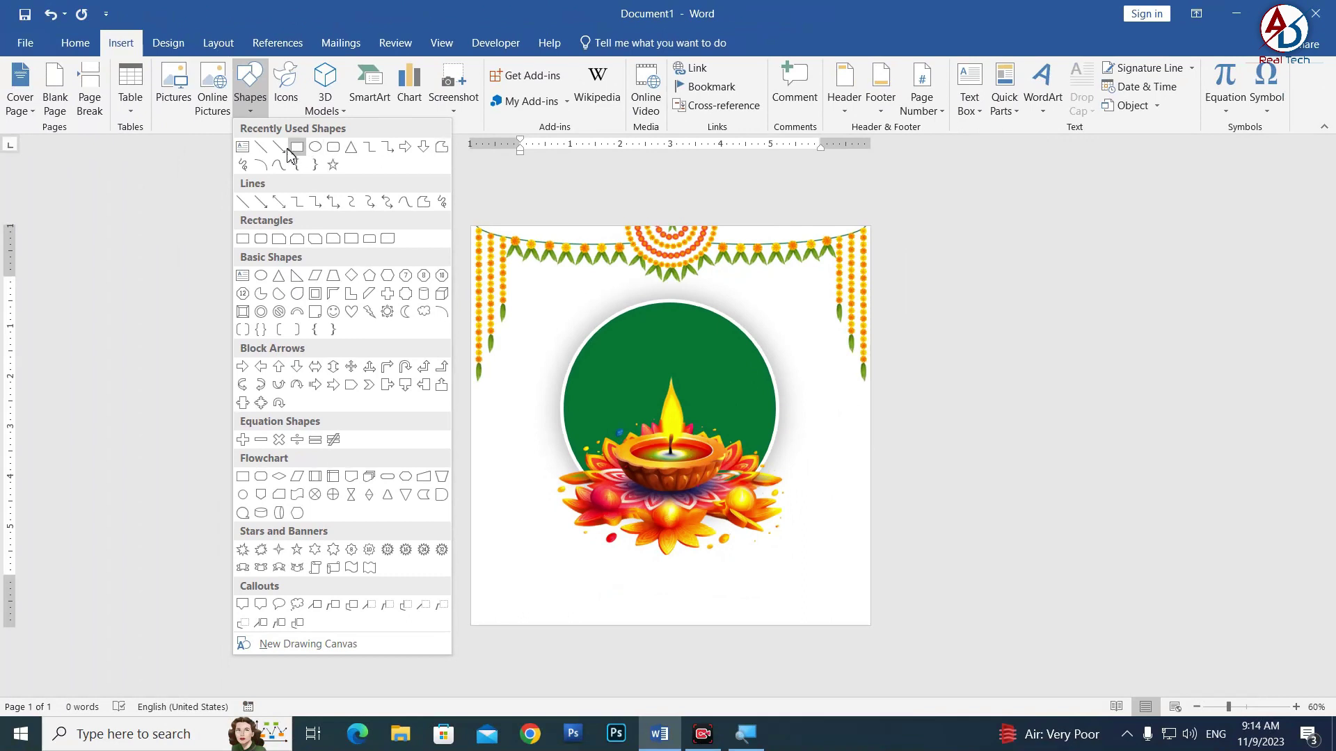
pyautogui.click(260, 147)
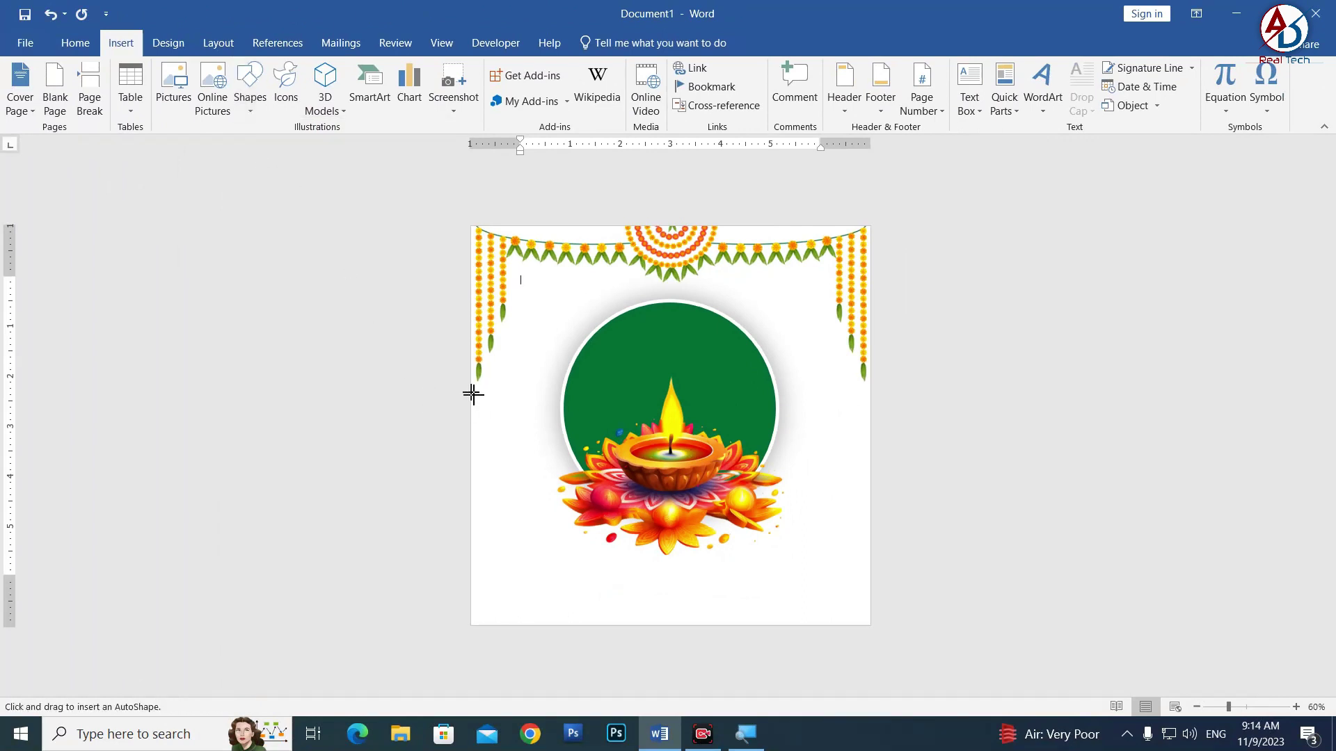
pyautogui.moveTo(473, 394); pyautogui.dragTo(867, 391)
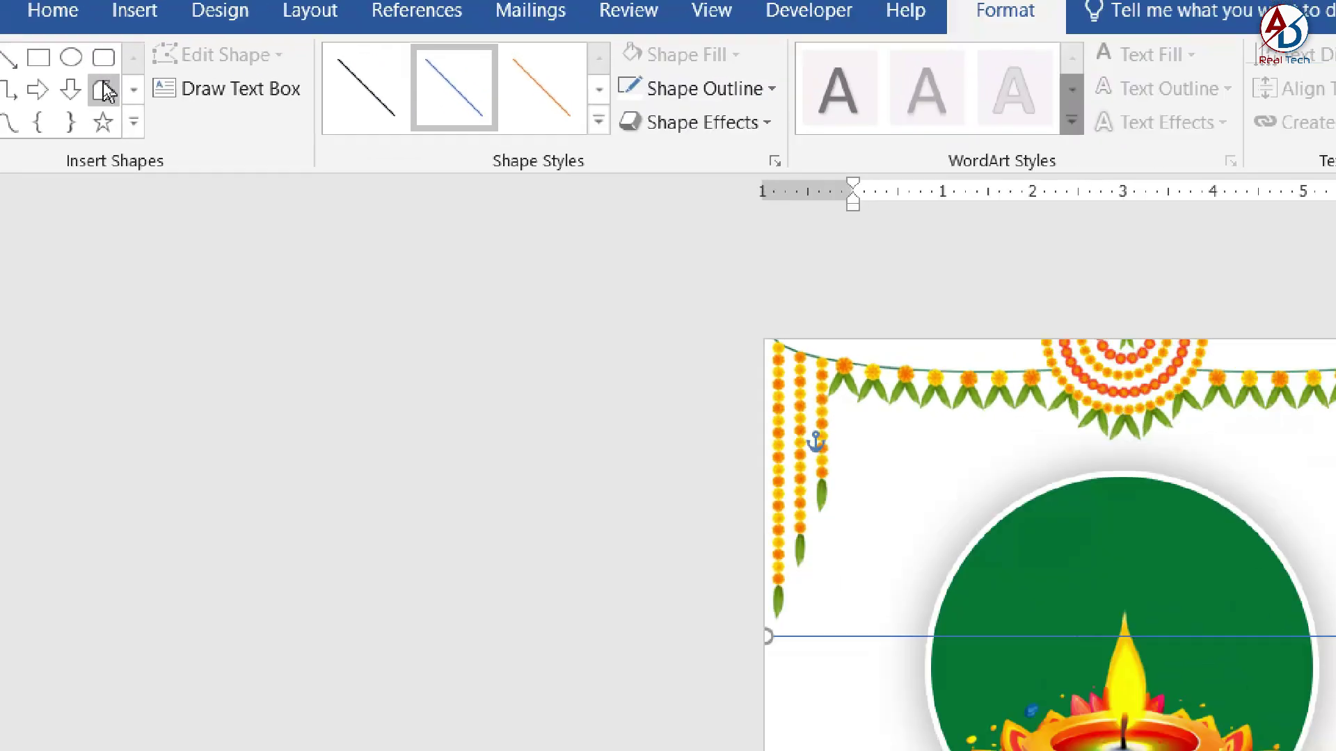
pyautogui.click(105, 89)
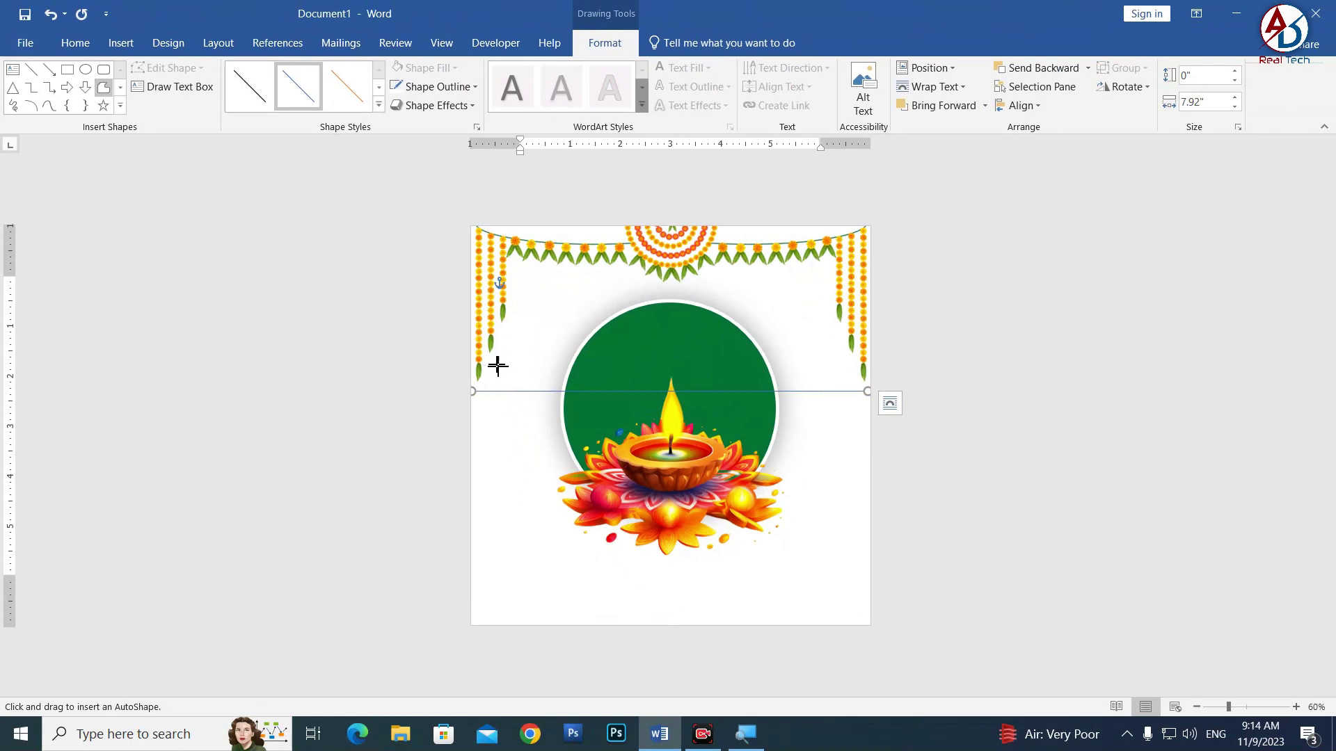
pyautogui.moveTo(492, 363); pyautogui.dragTo(506, 483)
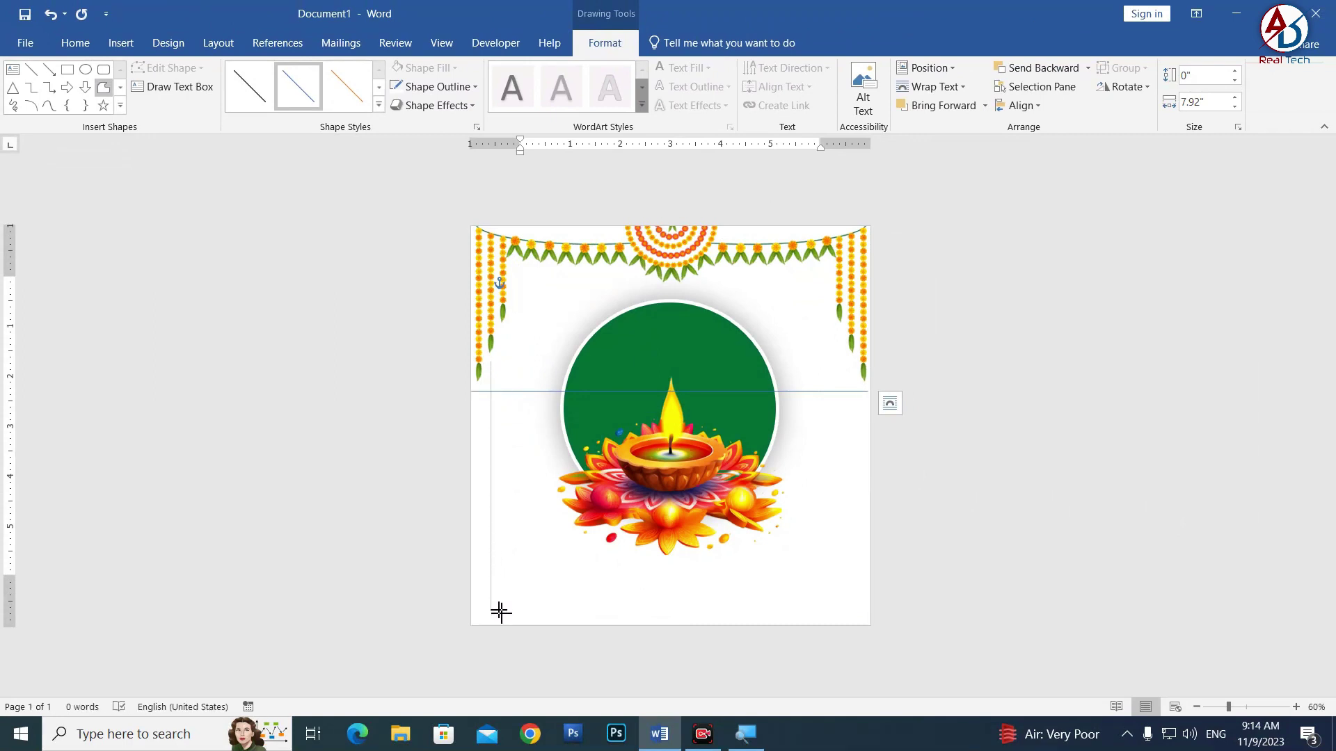
pyautogui.moveTo(500, 603)
pyautogui.mouseDown()
pyautogui.moveTo(869, 628)
pyautogui.moveTo(855, 451)
pyautogui.mouseUp()
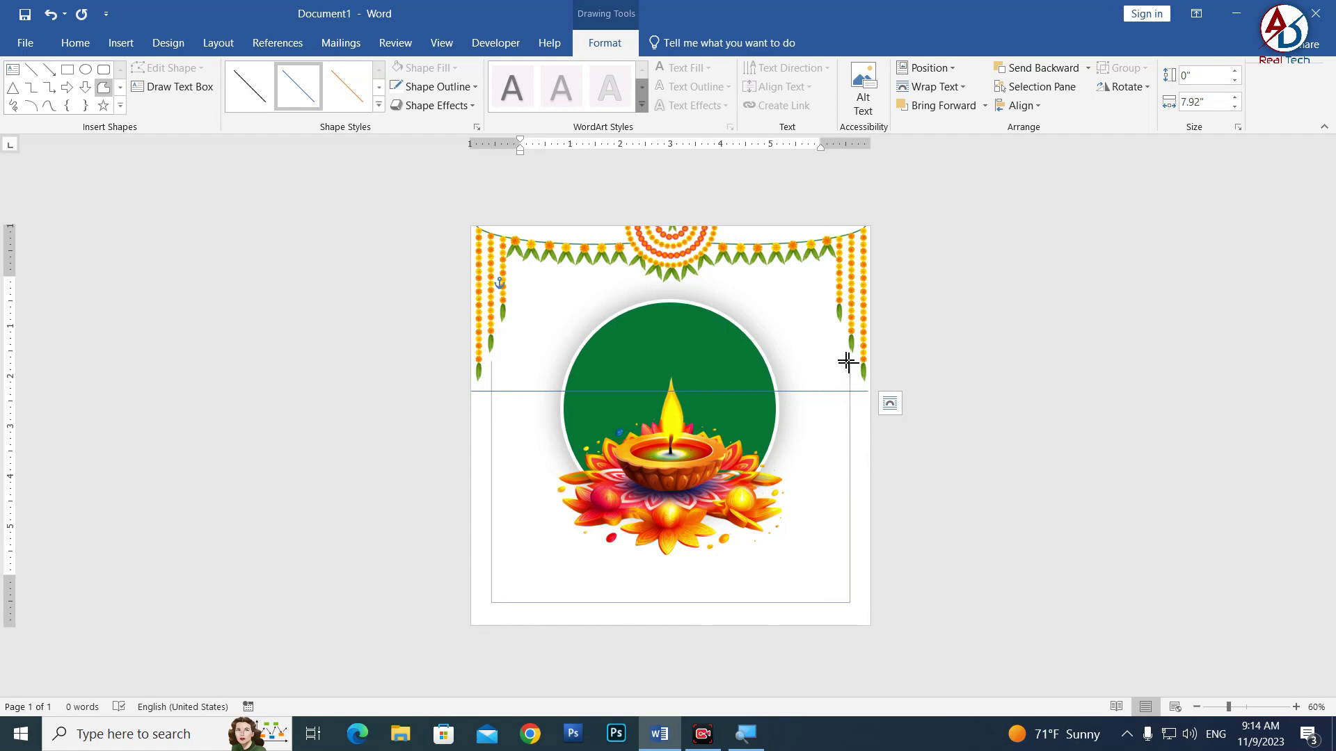
pyautogui.moveTo(848, 361); pyautogui.dragTo(850, 359)
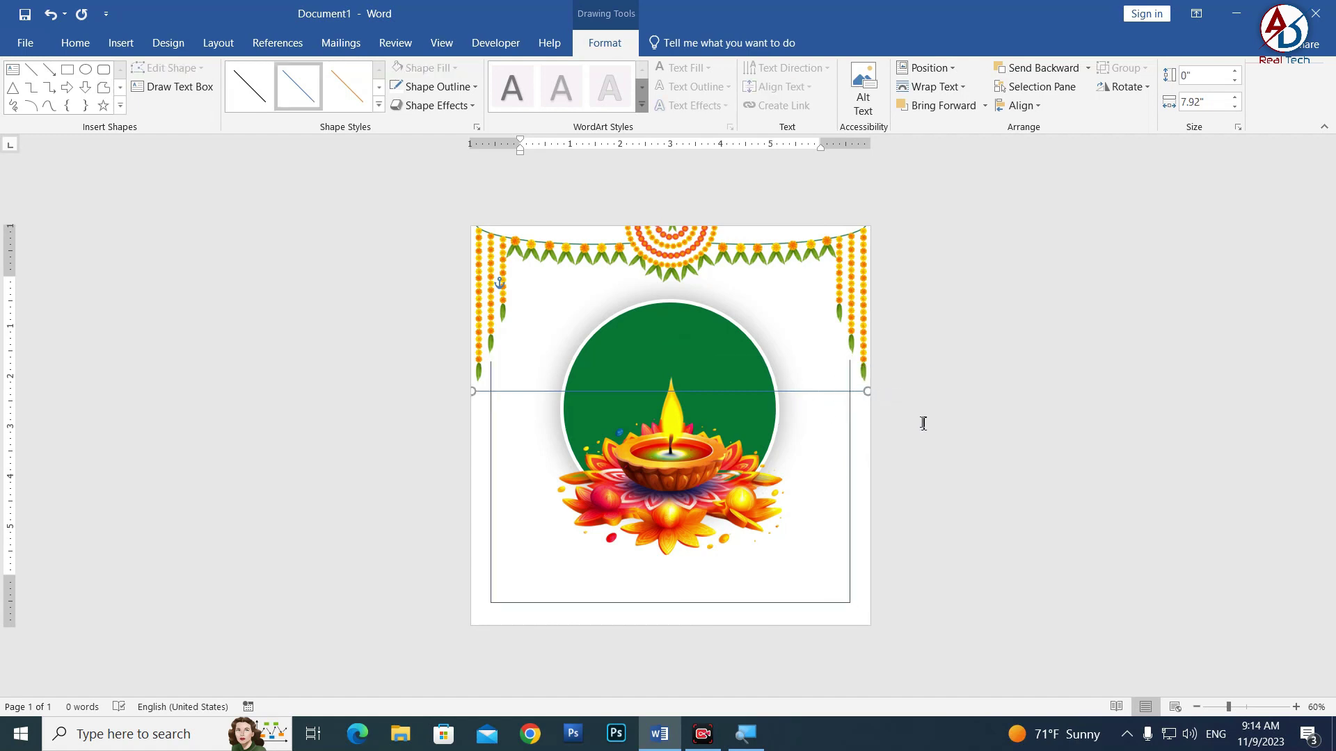
pyautogui.click(814, 623)
pyautogui.click(811, 604)
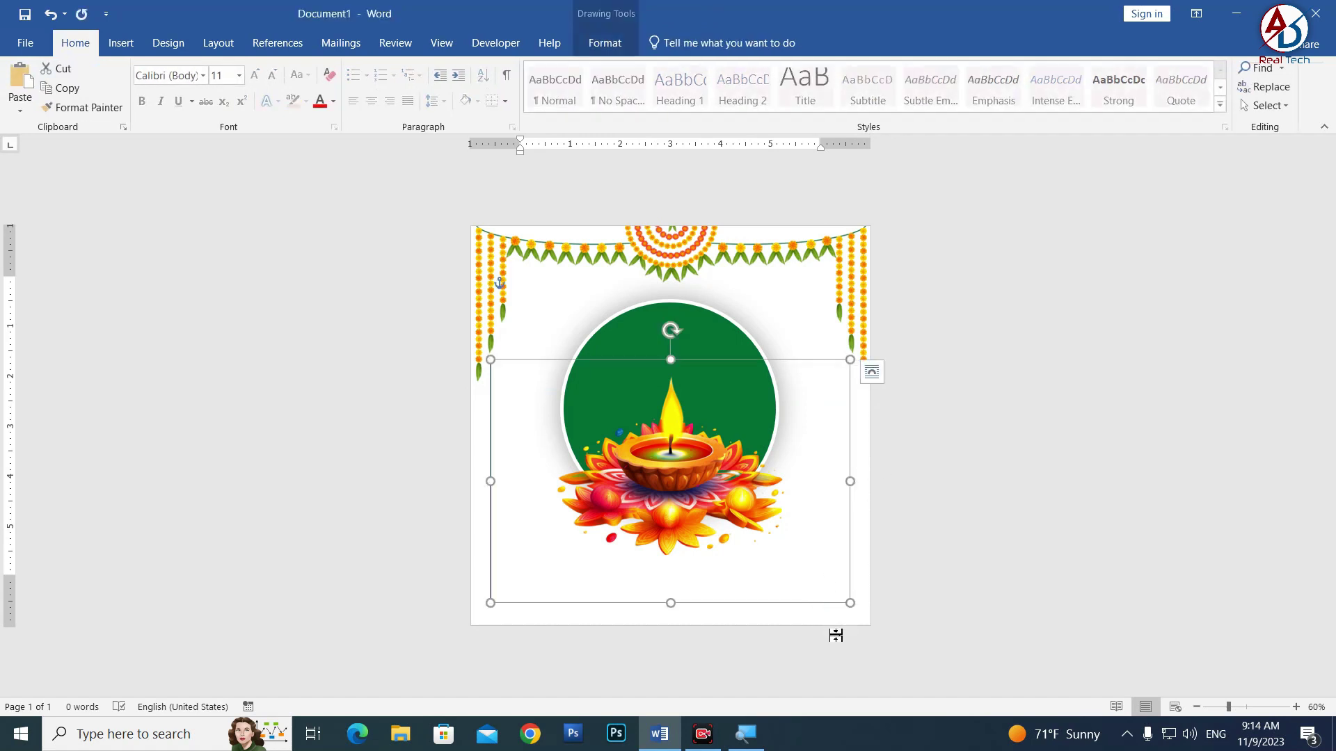
pyautogui.press('Down')
pyautogui.press('Down')
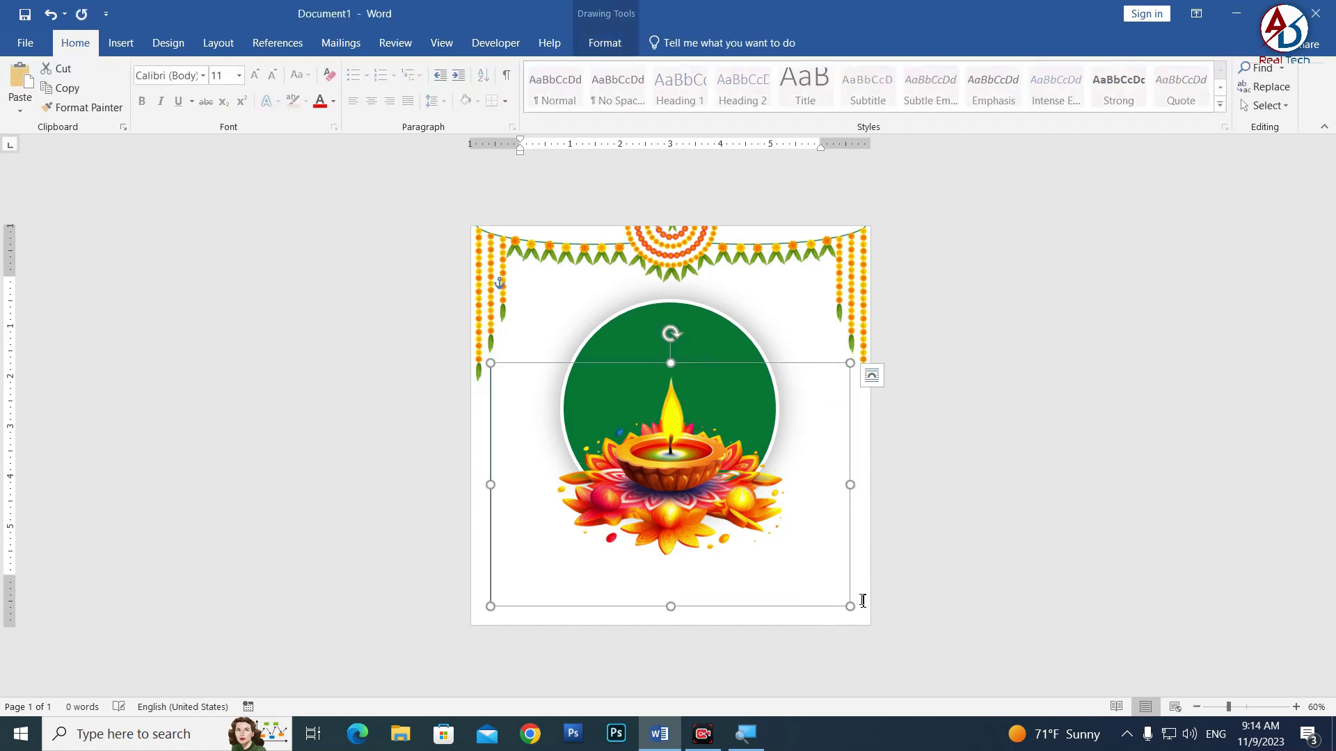
# Give the rectangle frame a dark green outline with a heavier line weight
pyautogui.click(604, 43)
pyautogui.click(441, 85)
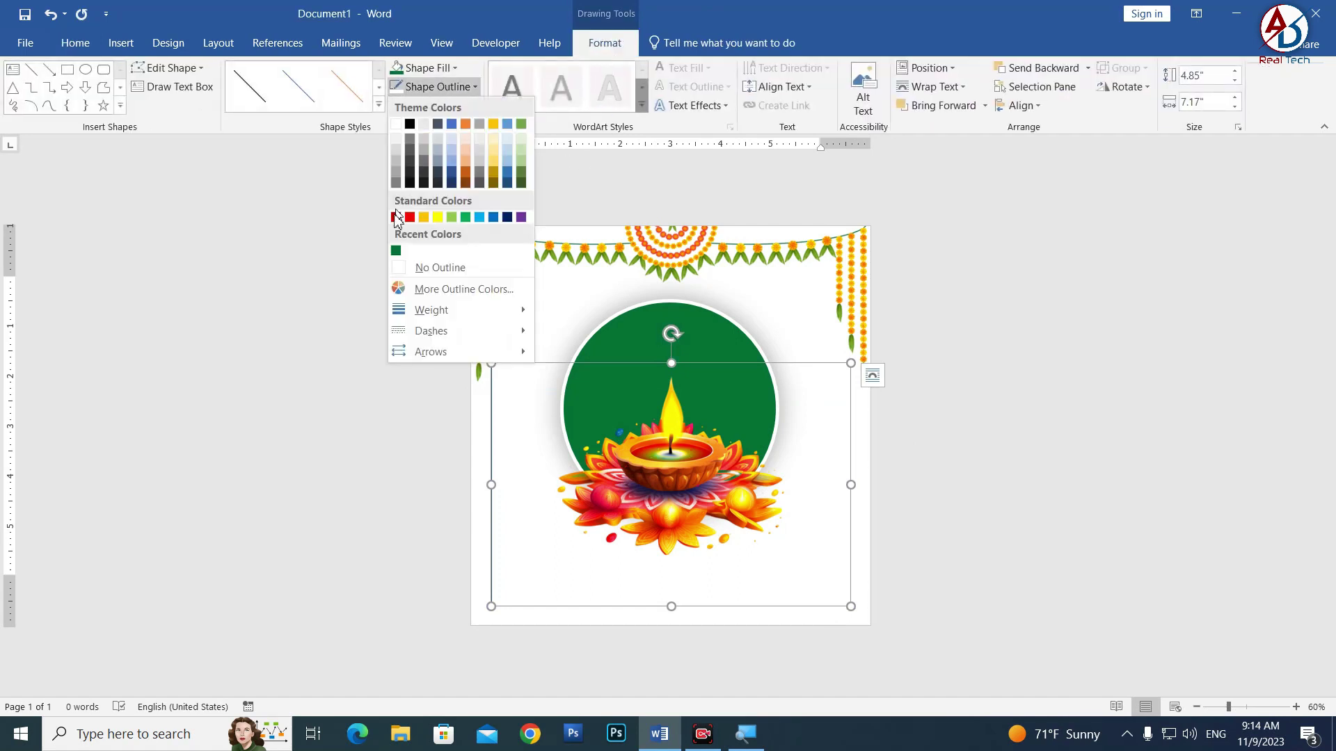
pyautogui.click(396, 250)
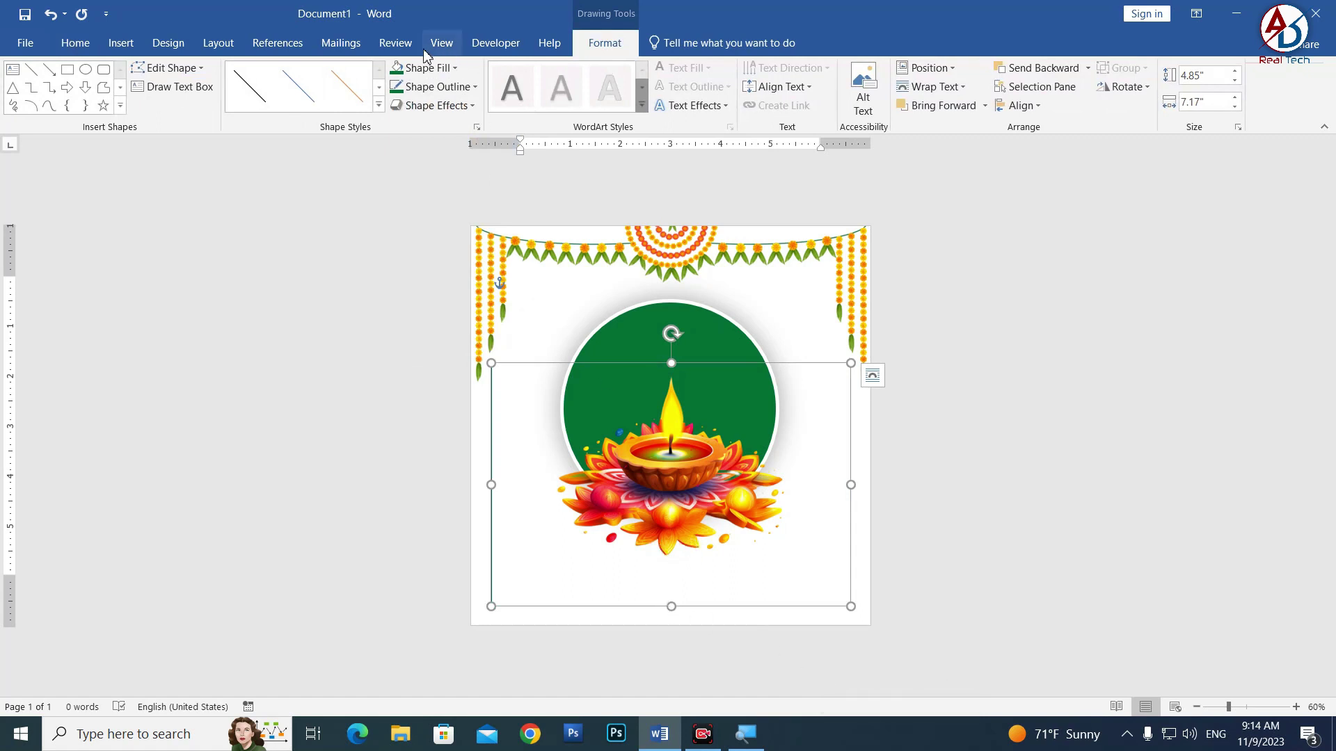
pyautogui.click(438, 88)
pyautogui.moveTo(431, 310)
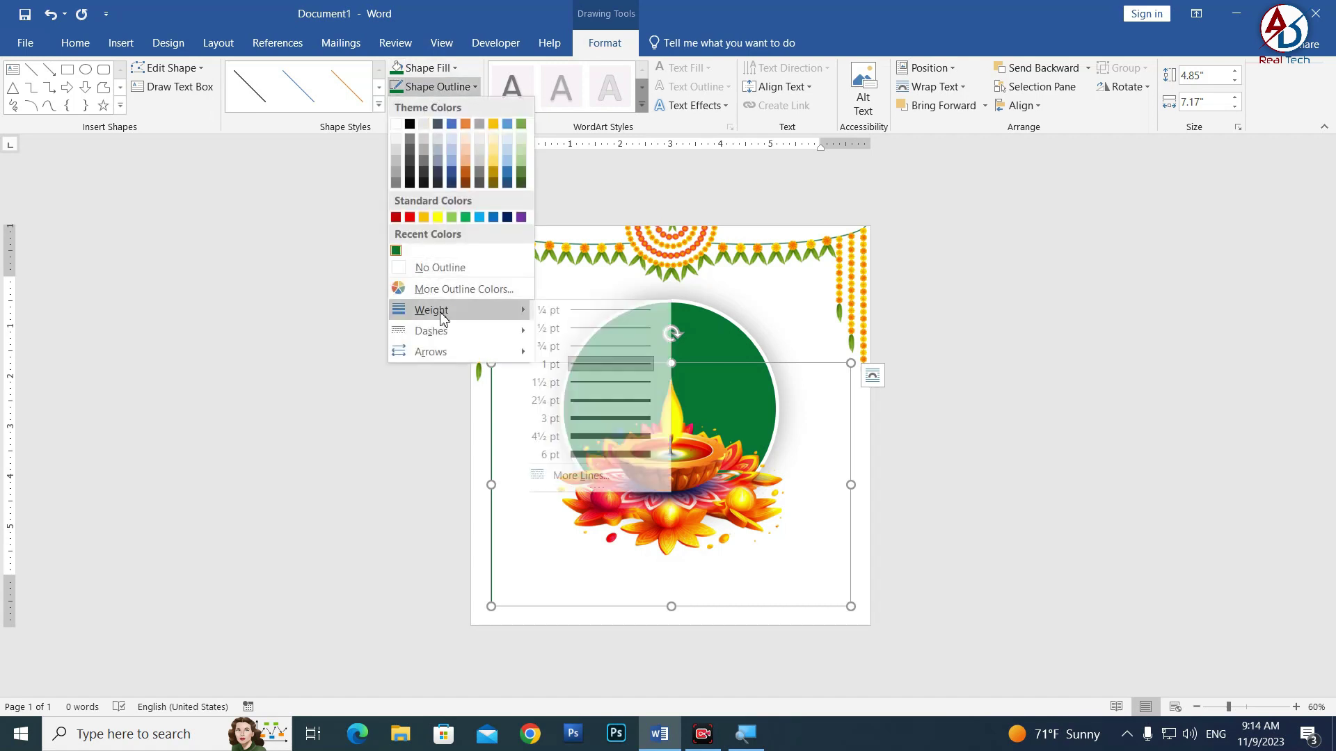
pyautogui.click(620, 382)
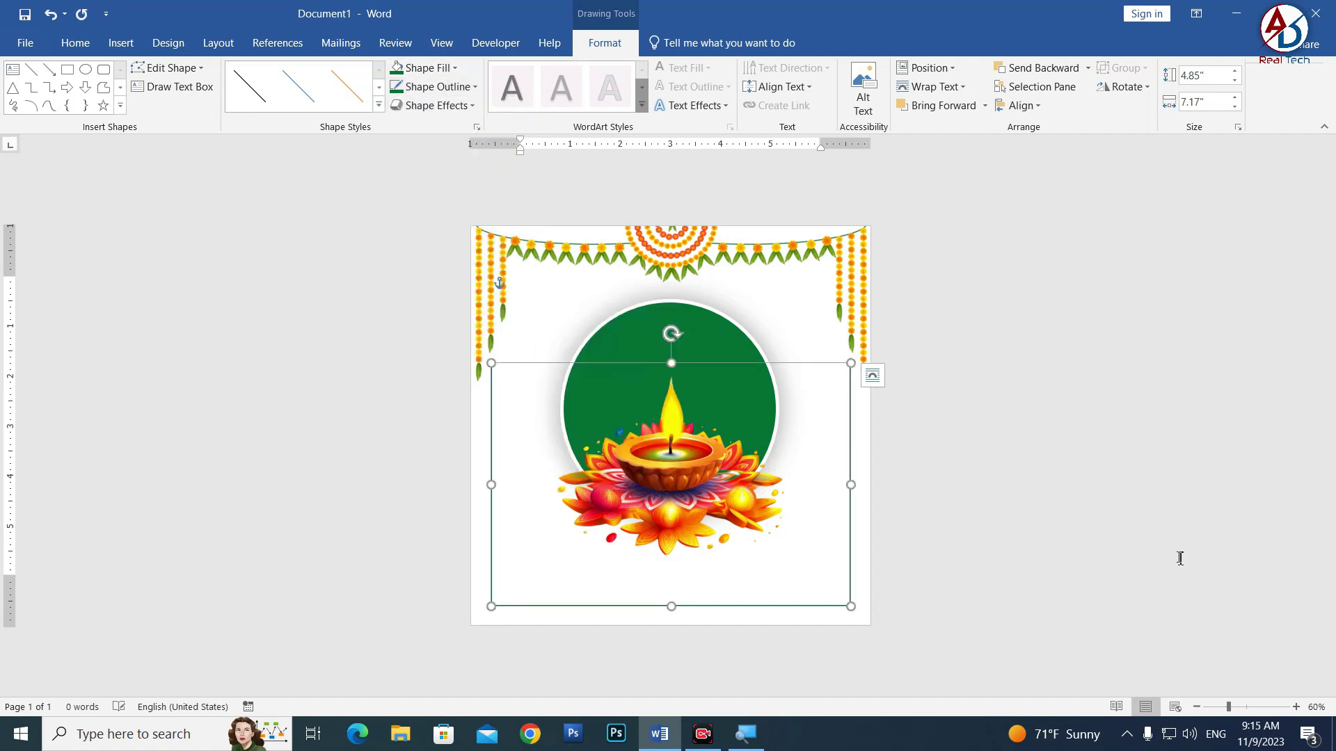
pyautogui.click(1026, 507)
pyautogui.scroll(-5, 936, 480)
pyautogui.scroll(4, 936, 481)
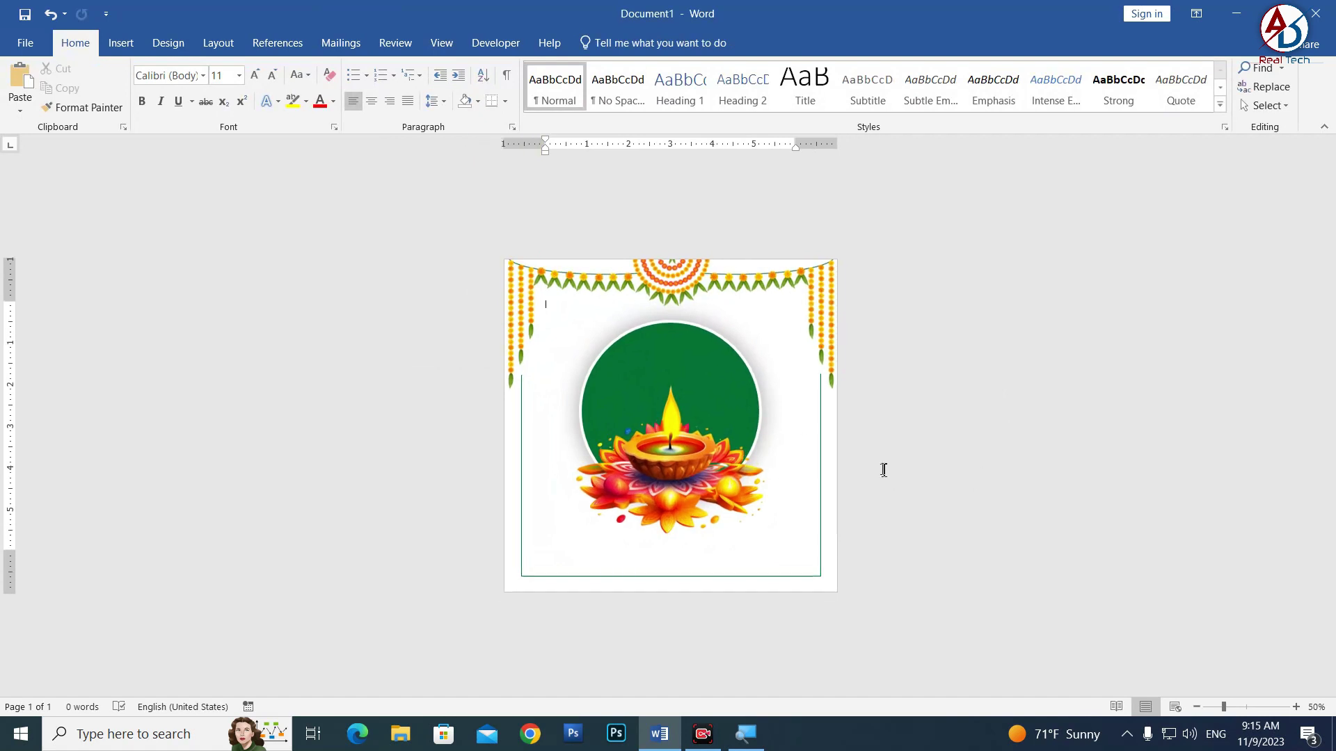
pyautogui.scroll(1, 882, 468)
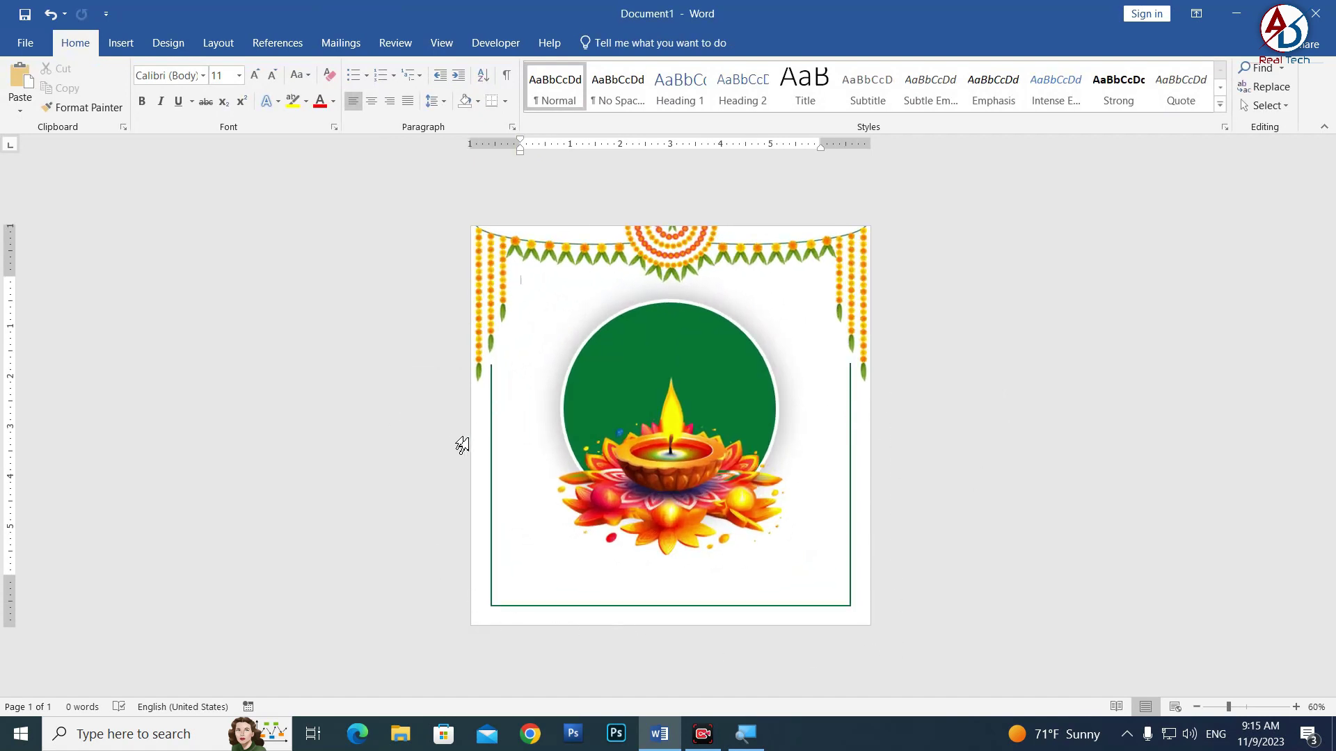
pyautogui.scroll(4, 462, 446)
pyautogui.scroll(-2, 418, 417)
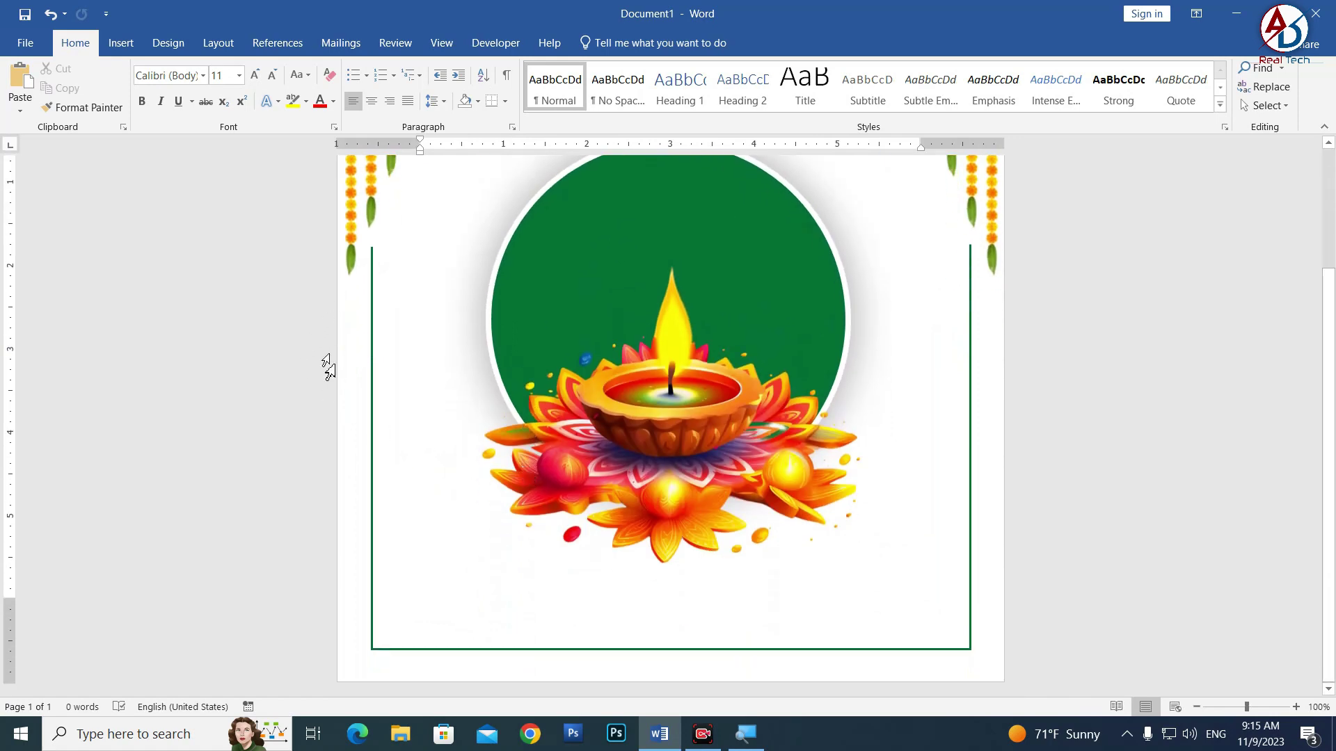
pyautogui.scroll(-4, 327, 366)
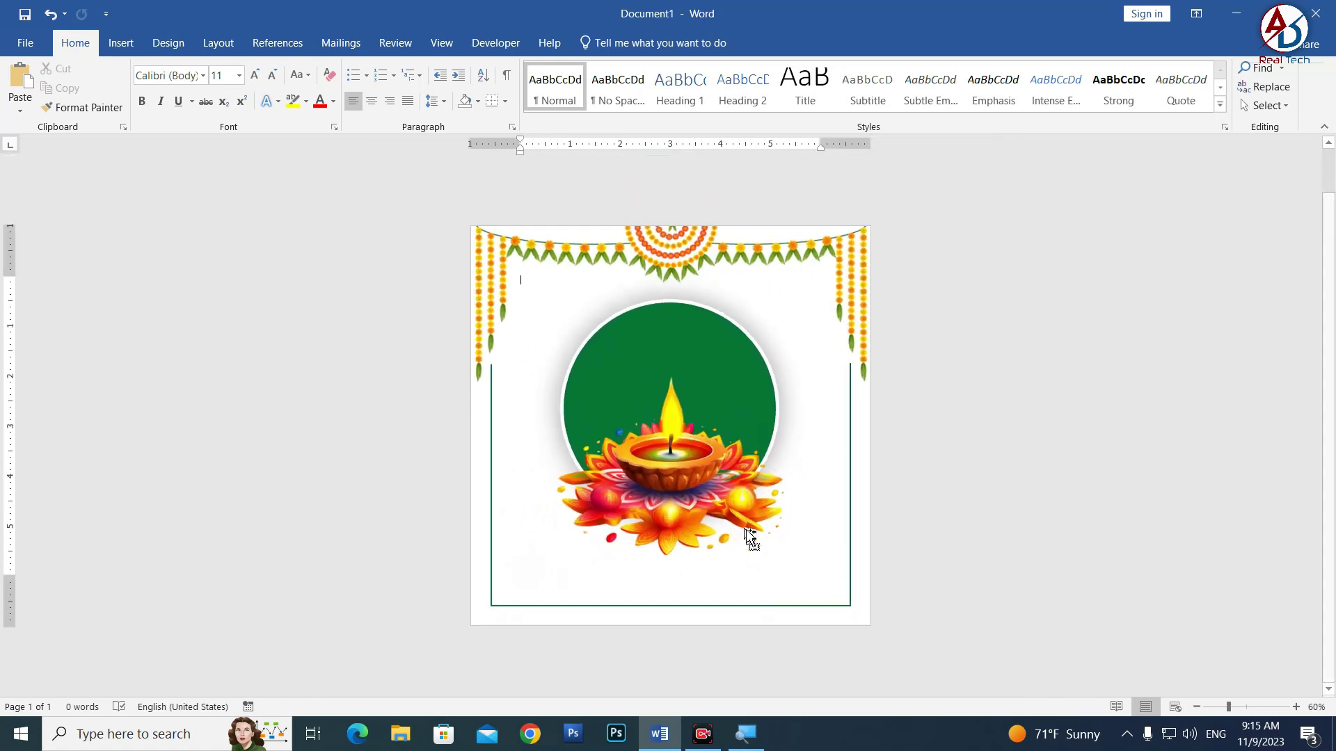
# Draw a narrow rectangle bar along the card's left edge
pyautogui.click(120, 43)
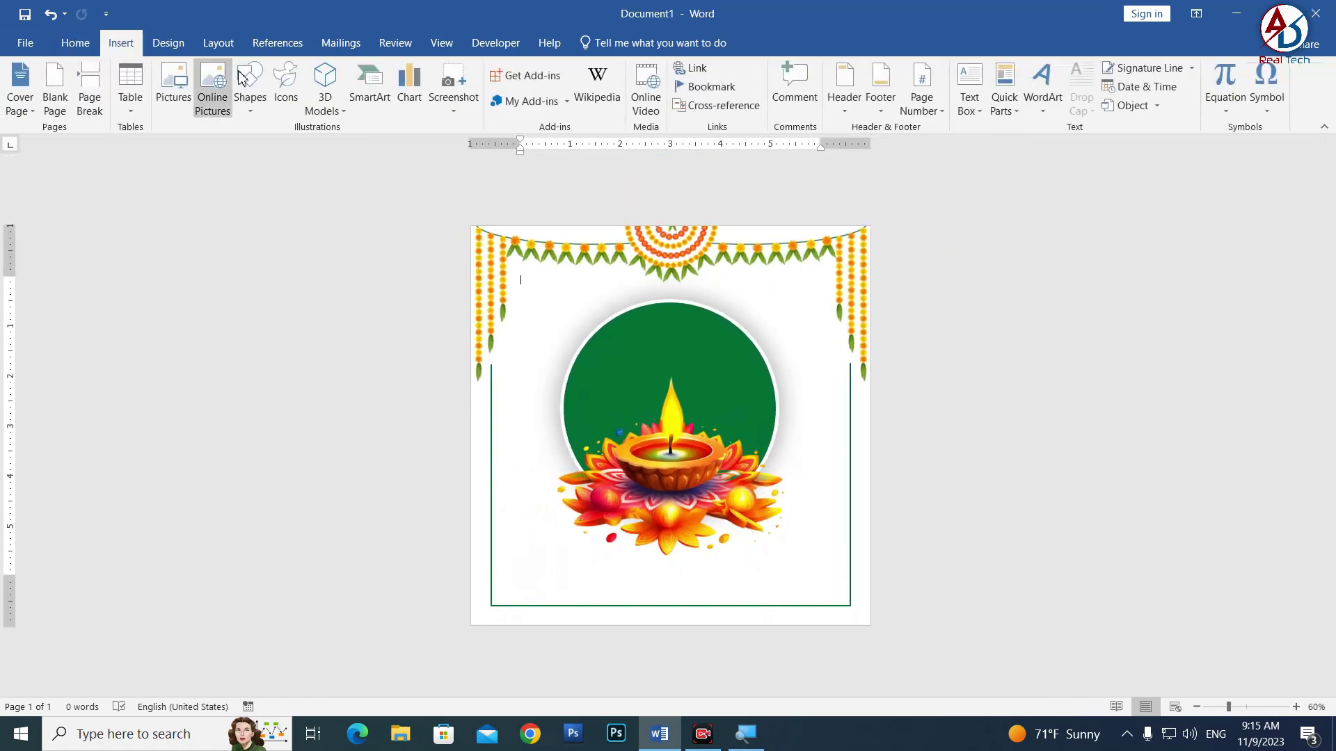
pyautogui.click(257, 108)
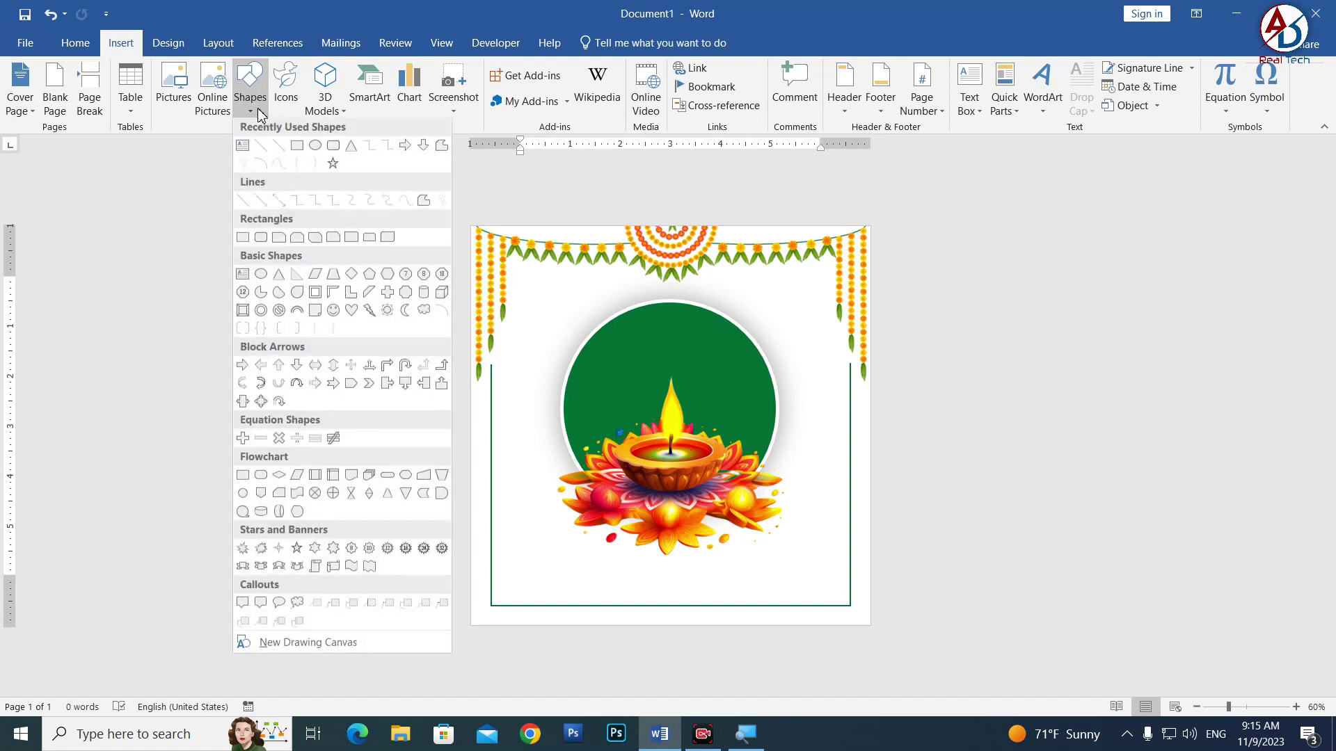
pyautogui.click(297, 148)
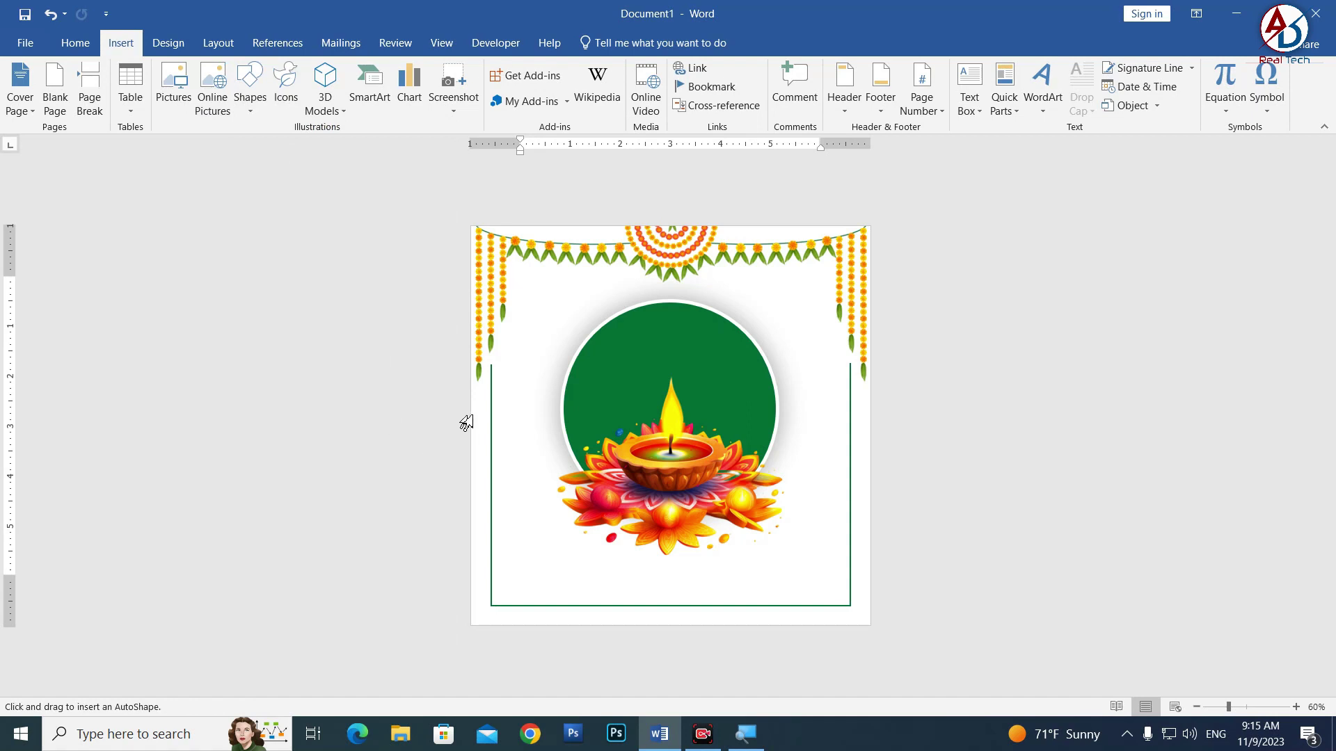
pyautogui.moveTo(473, 395); pyautogui.dragTo(494, 625)
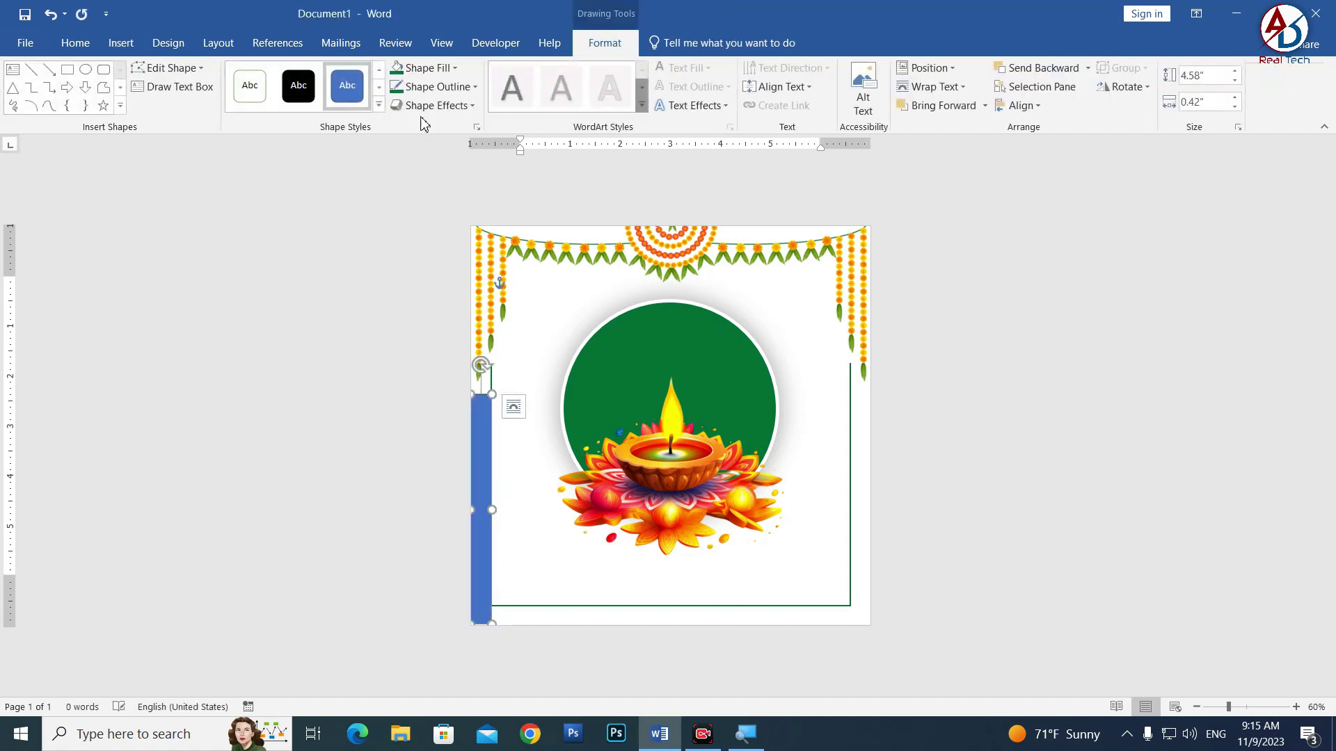
# Remove the bar's outline, fill it green, and stretch it to the page bottom
pyautogui.click(435, 86)
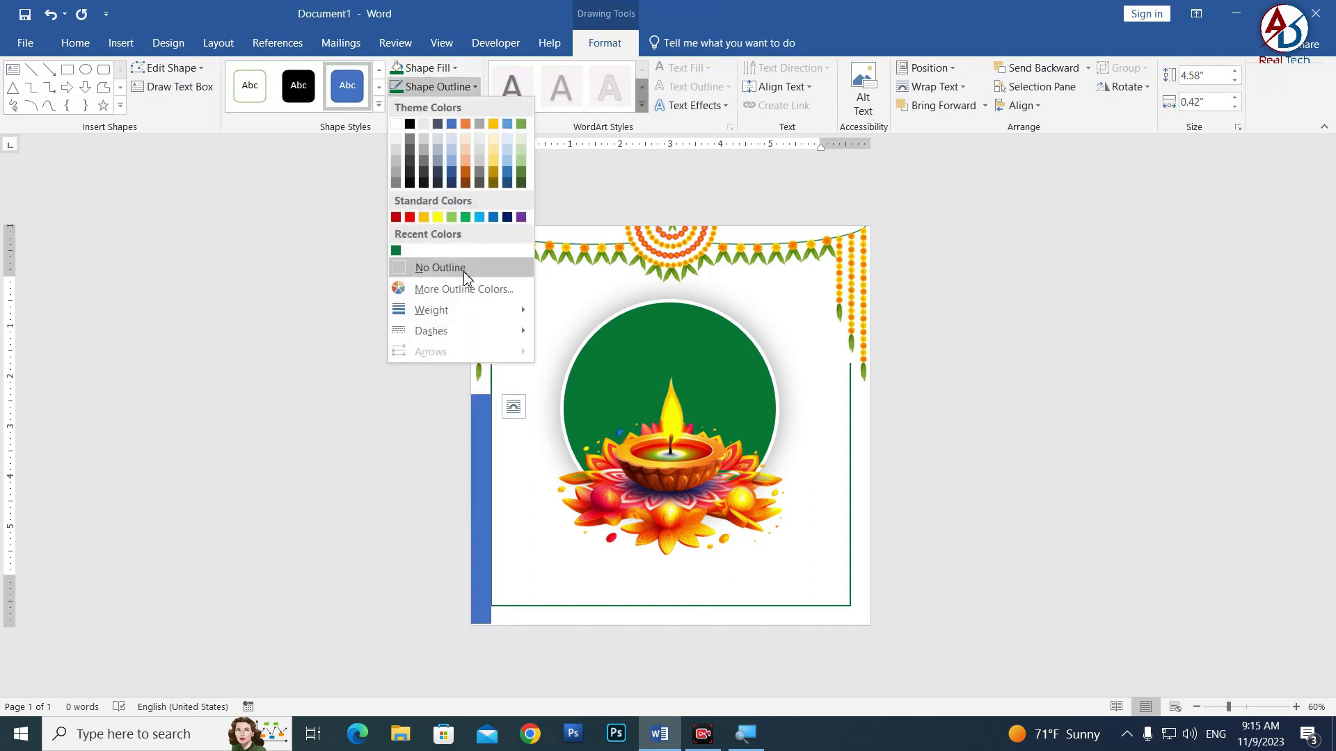
pyautogui.click(427, 263)
pyautogui.click(421, 68)
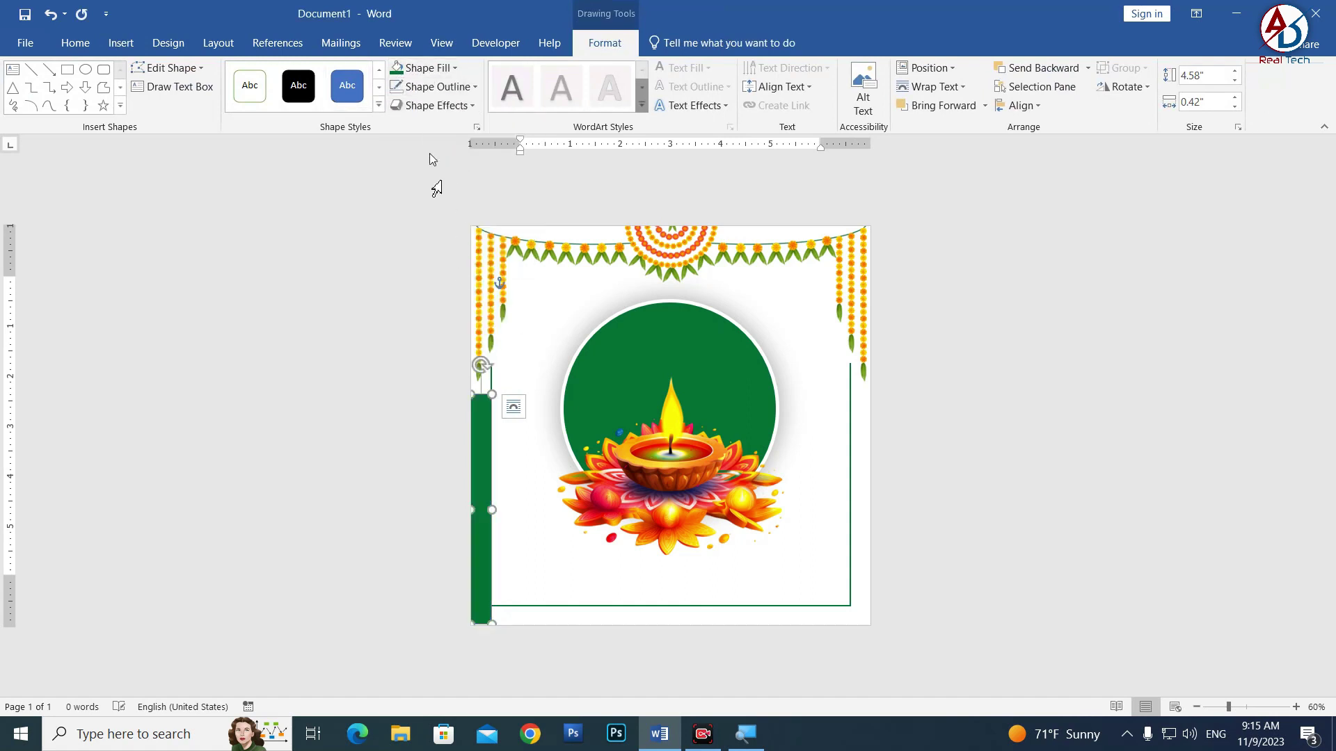
pyautogui.click(455, 67)
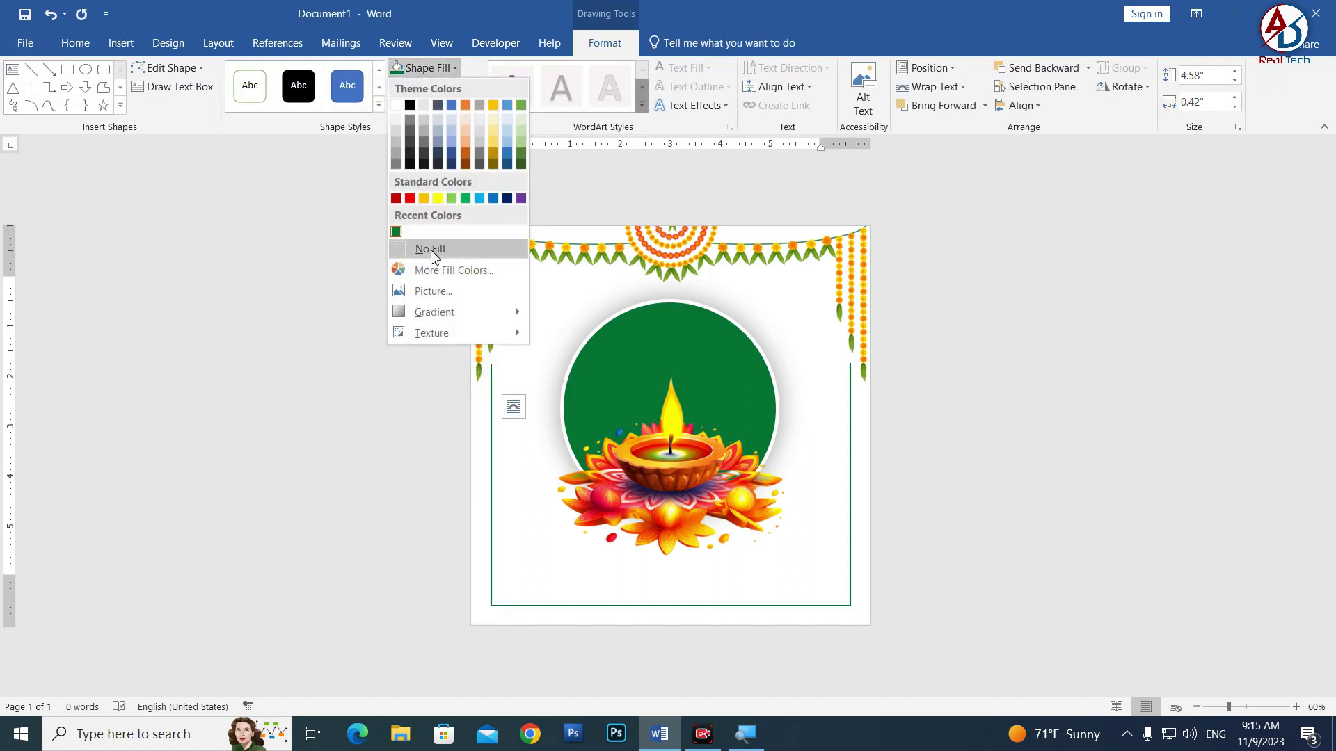
pyautogui.click(394, 230)
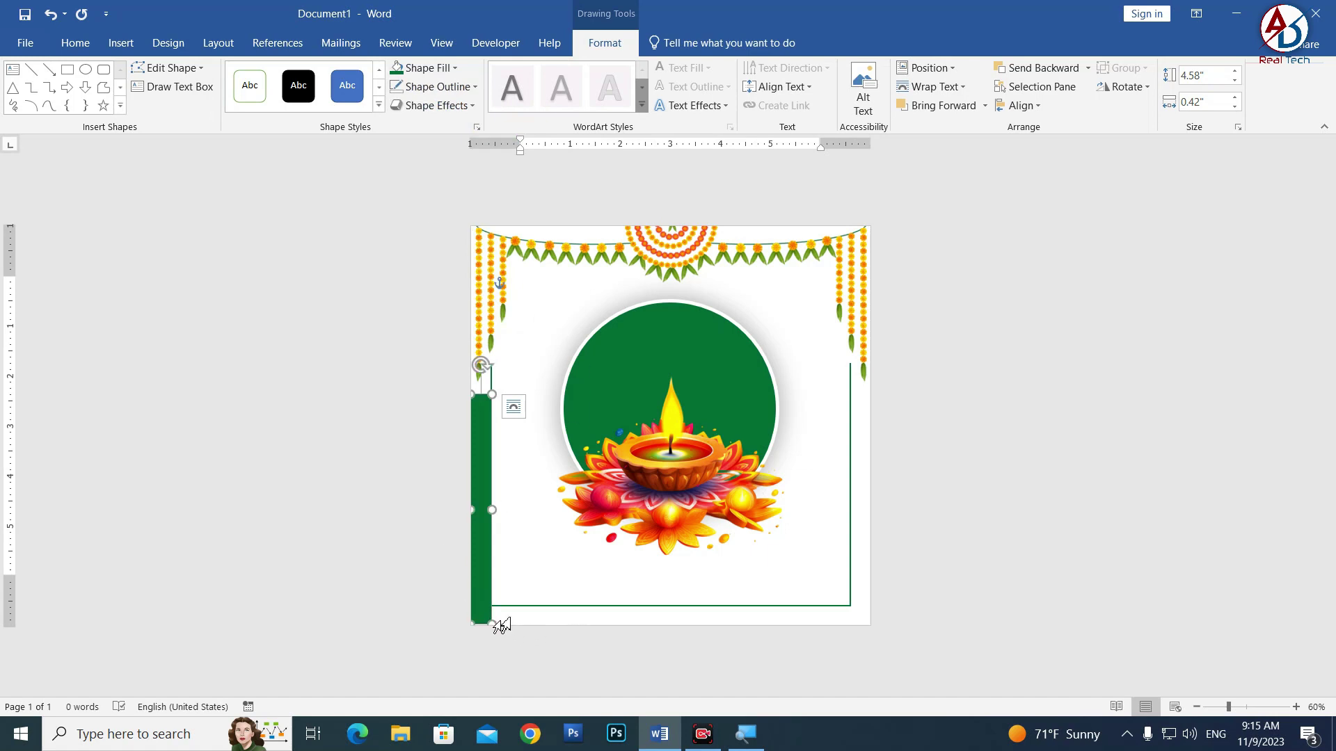
pyautogui.keyDown('ctrl'); pyautogui.scroll(5, 501, 626); pyautogui.keyUp('ctrl')
pyautogui.scroll(-1, 447, 522)
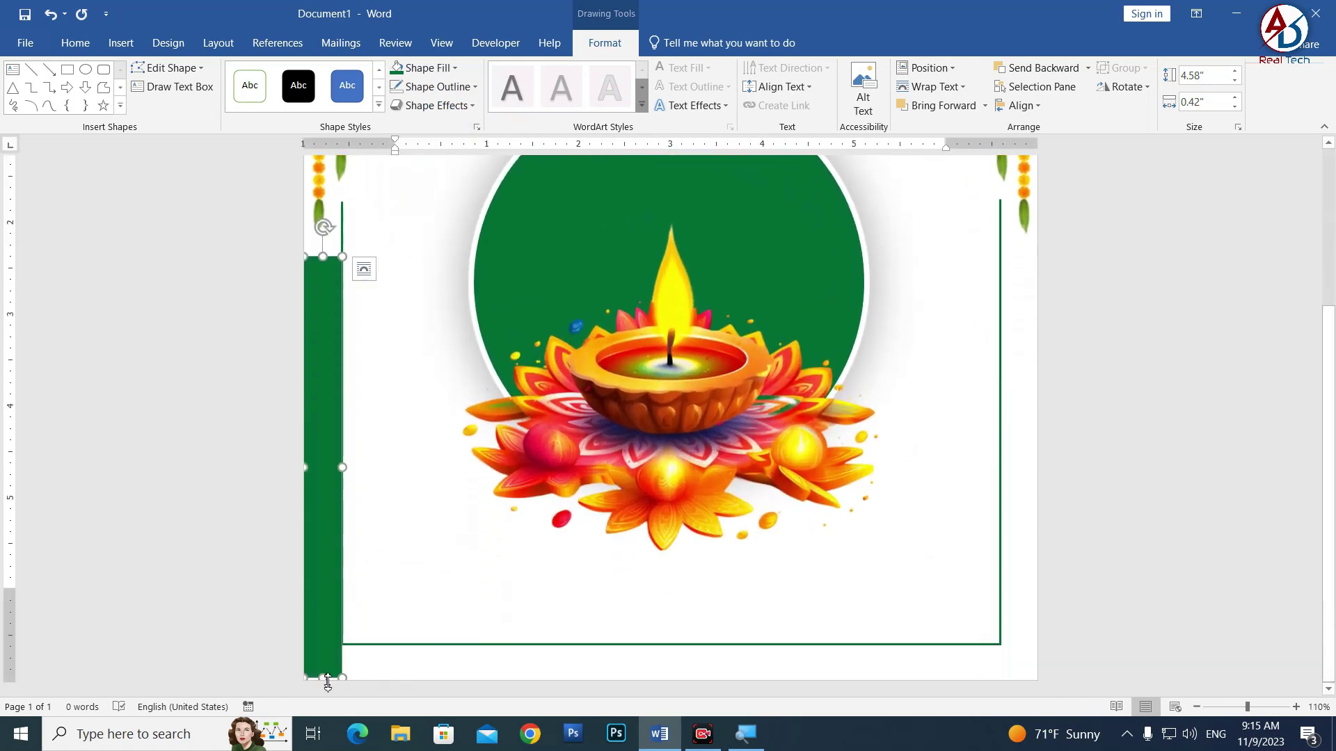
pyautogui.moveTo(325, 682); pyautogui.dragTo(327, 684)
# Duplicate the left green bar and set the copy flush against the right page edge
pyautogui.keyDown('ctrl'); pyautogui.scroll(-6, 412, 590); pyautogui.keyUp('ctrl')
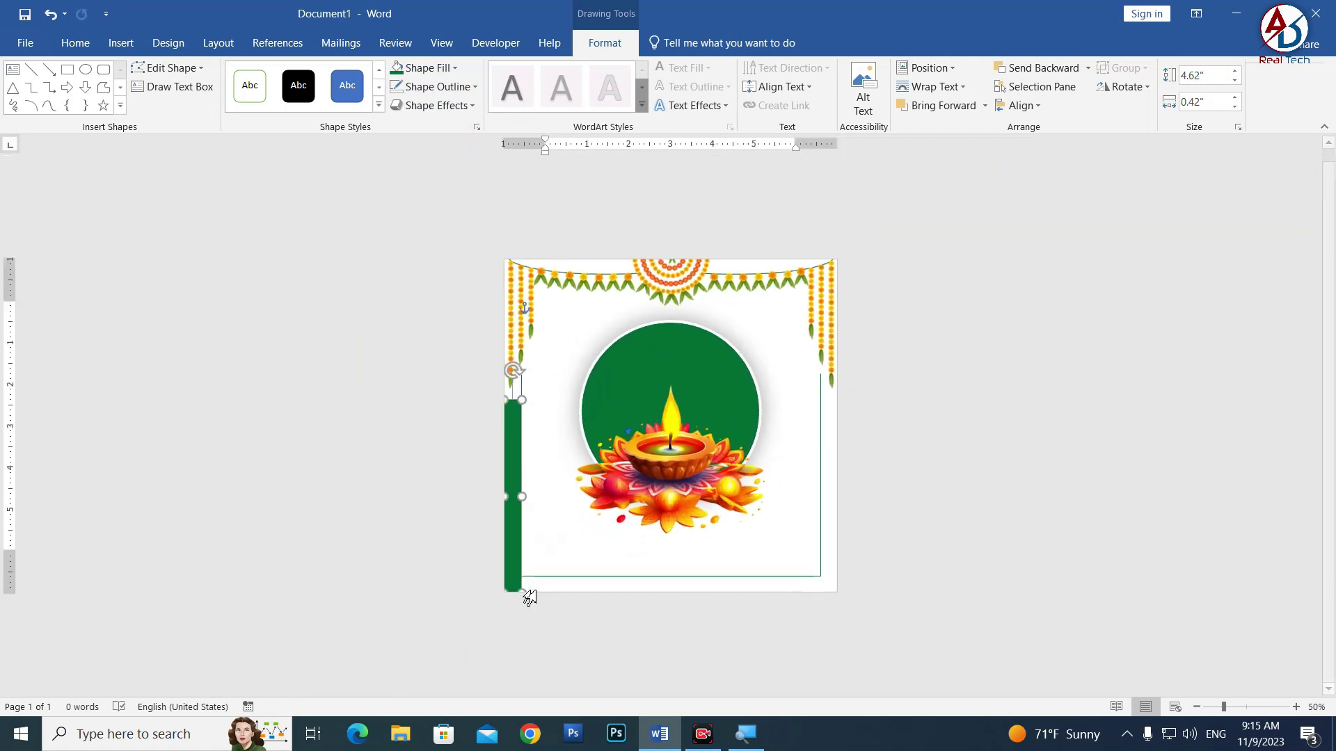
pyautogui.moveTo(518, 588); pyautogui.dragTo(827, 583)
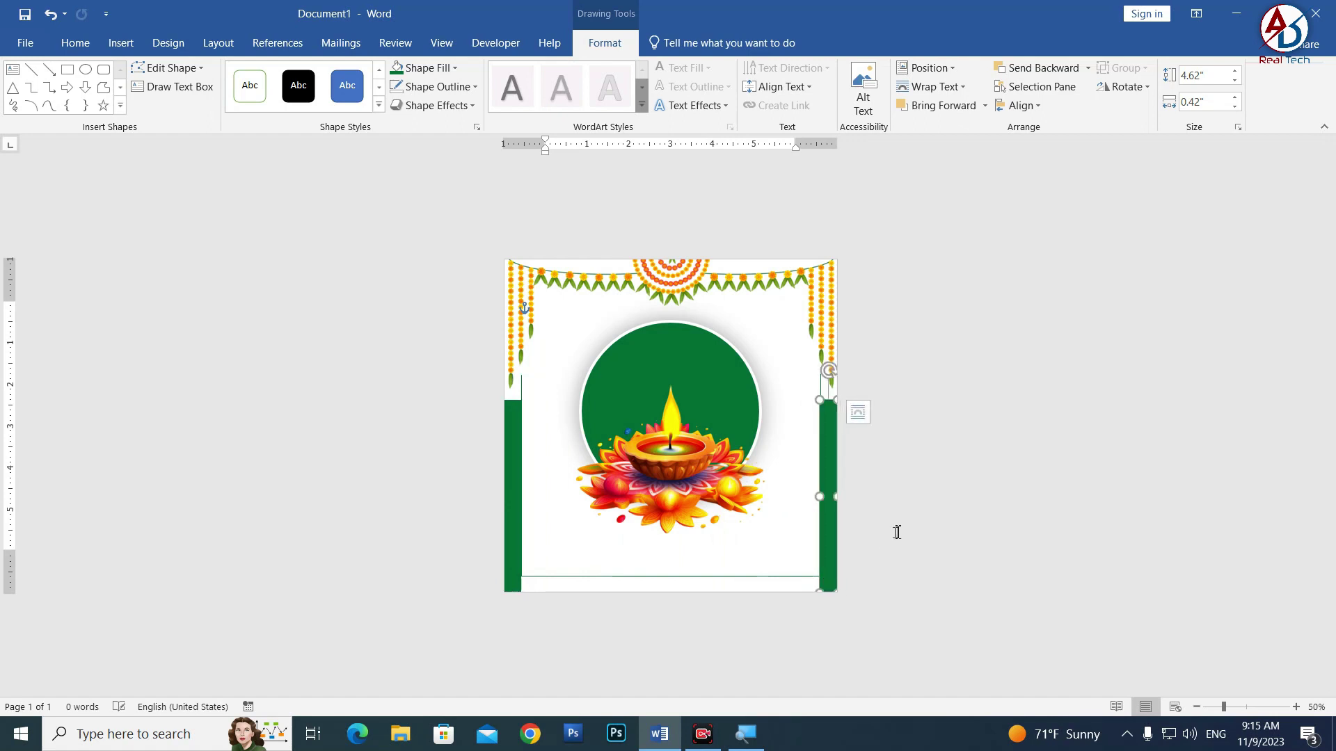
pyautogui.keyDown('ctrl'); pyautogui.scroll(2, 905, 522); pyautogui.keyUp('ctrl')
pyautogui.moveTo(875, 478); pyautogui.dragTo(893, 471)
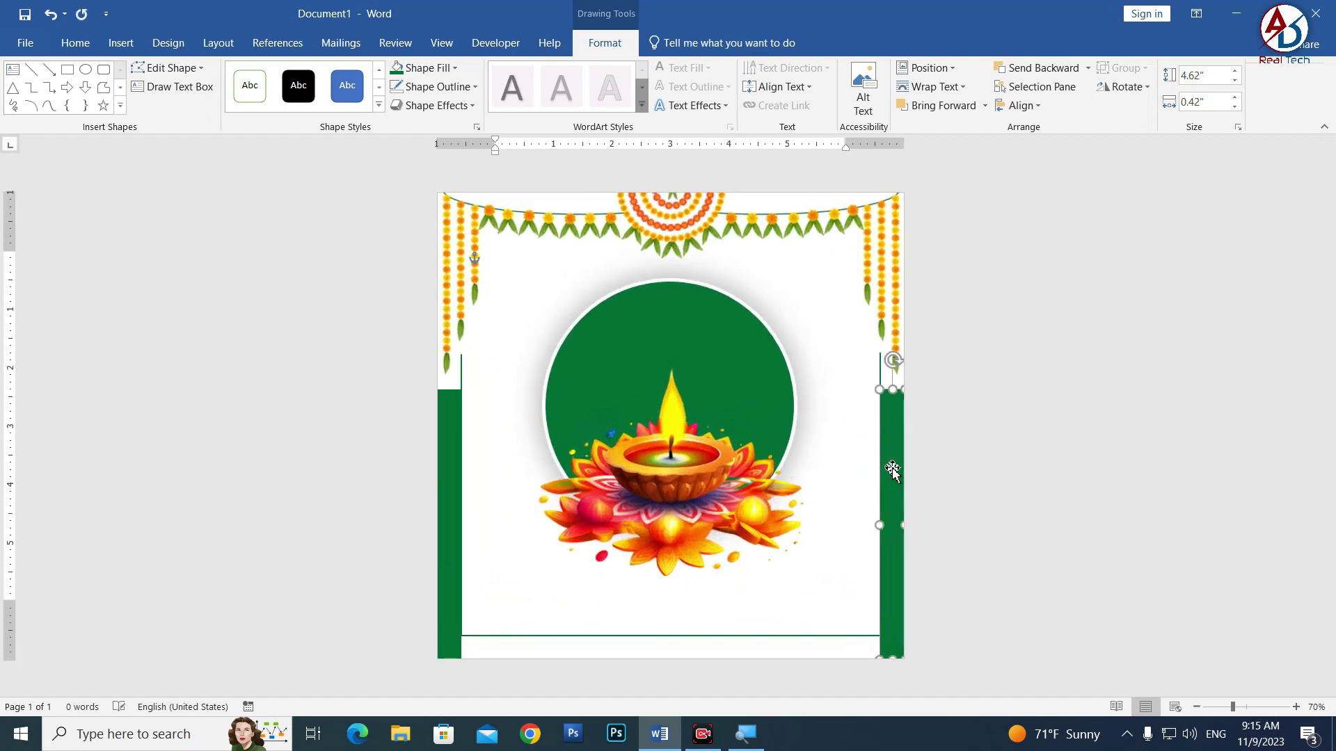
pyautogui.click(959, 422)
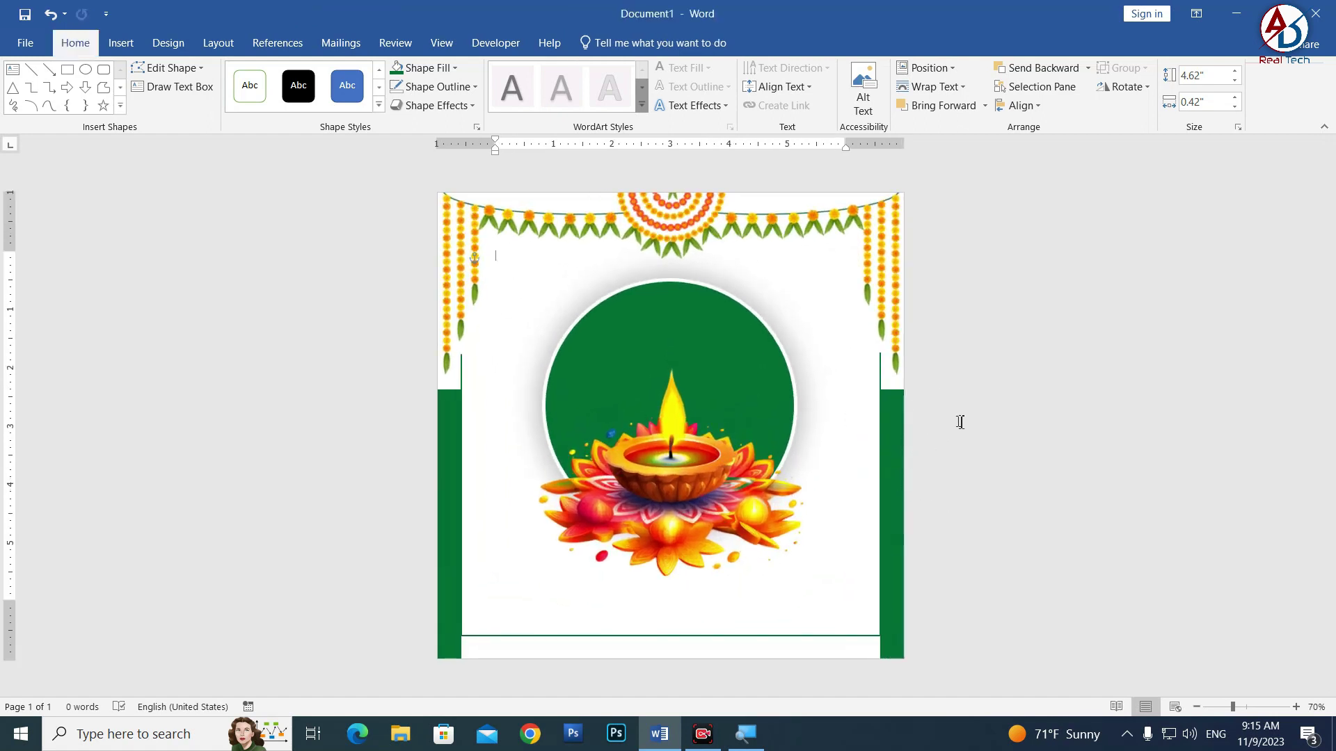
pyautogui.click(881, 372)
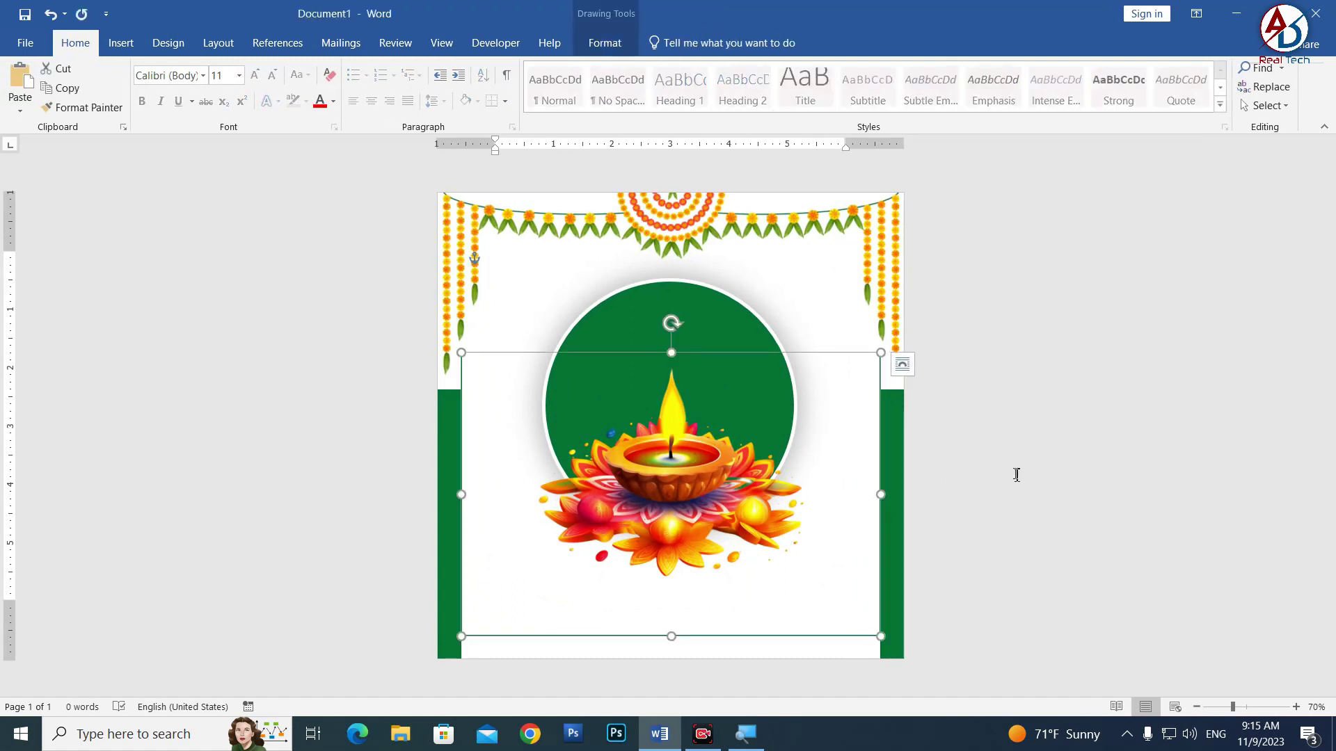
pyautogui.click(1017, 475)
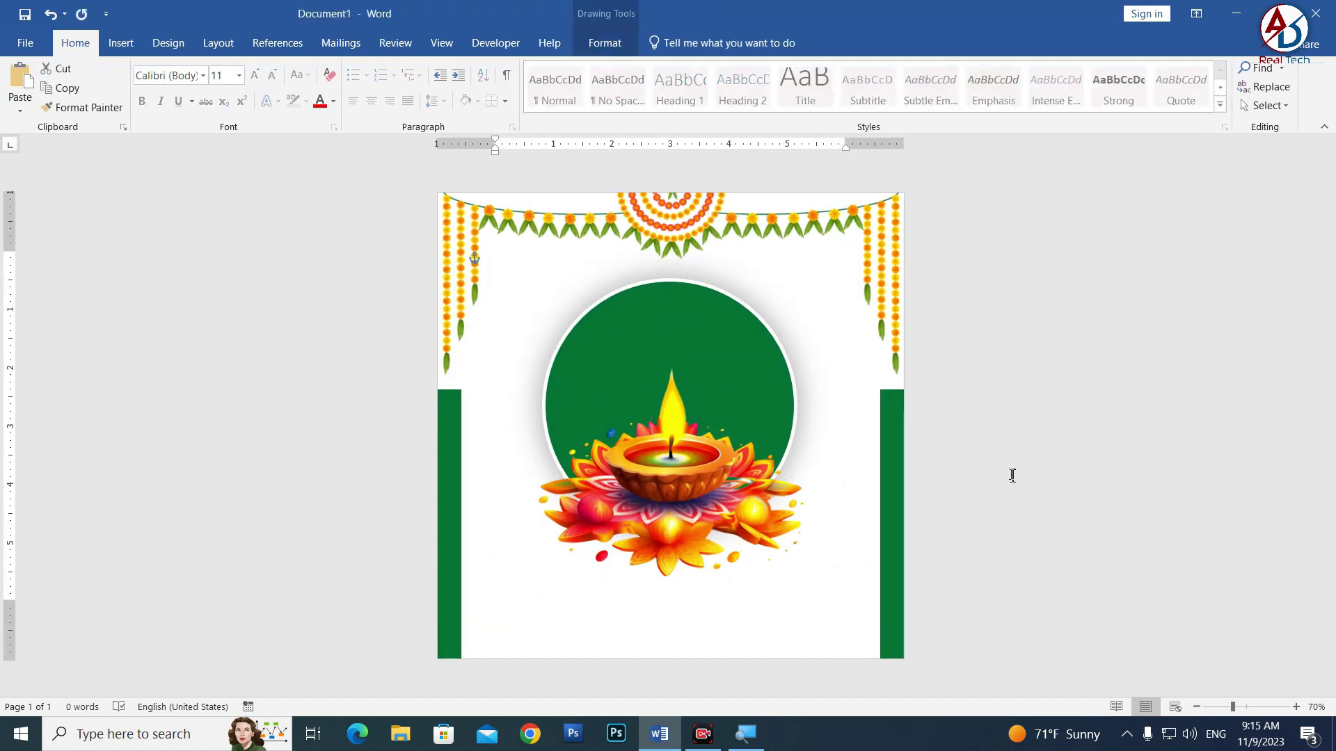
pyautogui.click(444, 520)
# Copy the left bar, rotate it horizontal, and move it to the card's bottom
pyautogui.moveTo(462, 540); pyautogui.dragTo(647, 550)
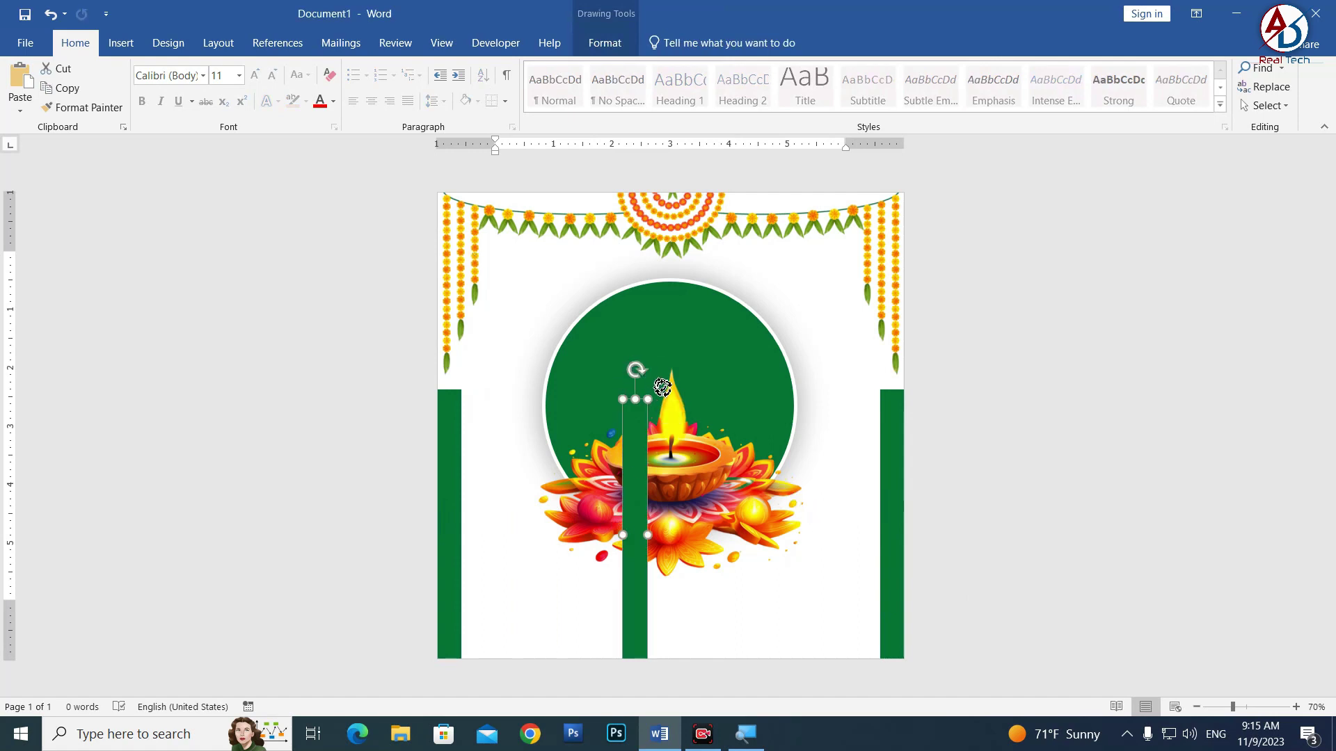
pyautogui.moveTo(635, 368); pyautogui.dragTo(677, 403)
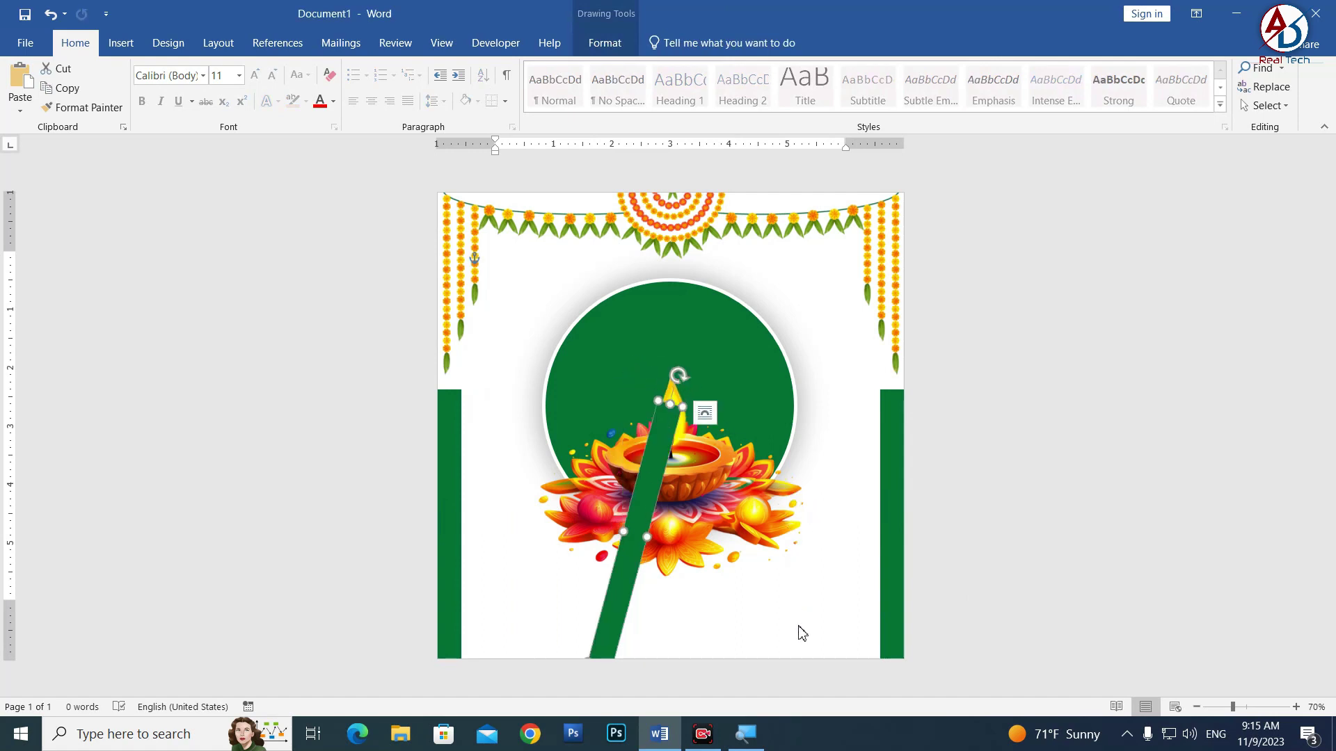
pyautogui.moveTo(678, 377); pyautogui.dragTo(782, 550)
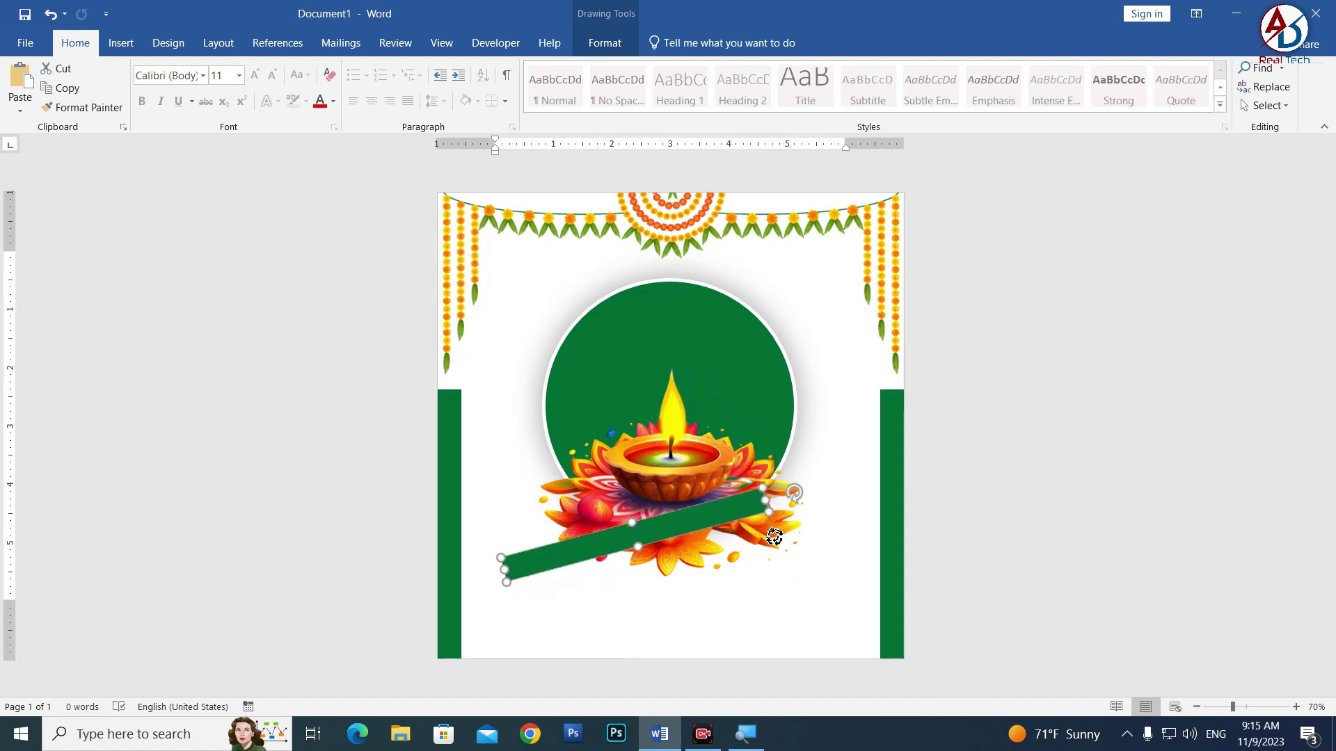
pyautogui.moveTo(698, 537); pyautogui.dragTo(663, 646)
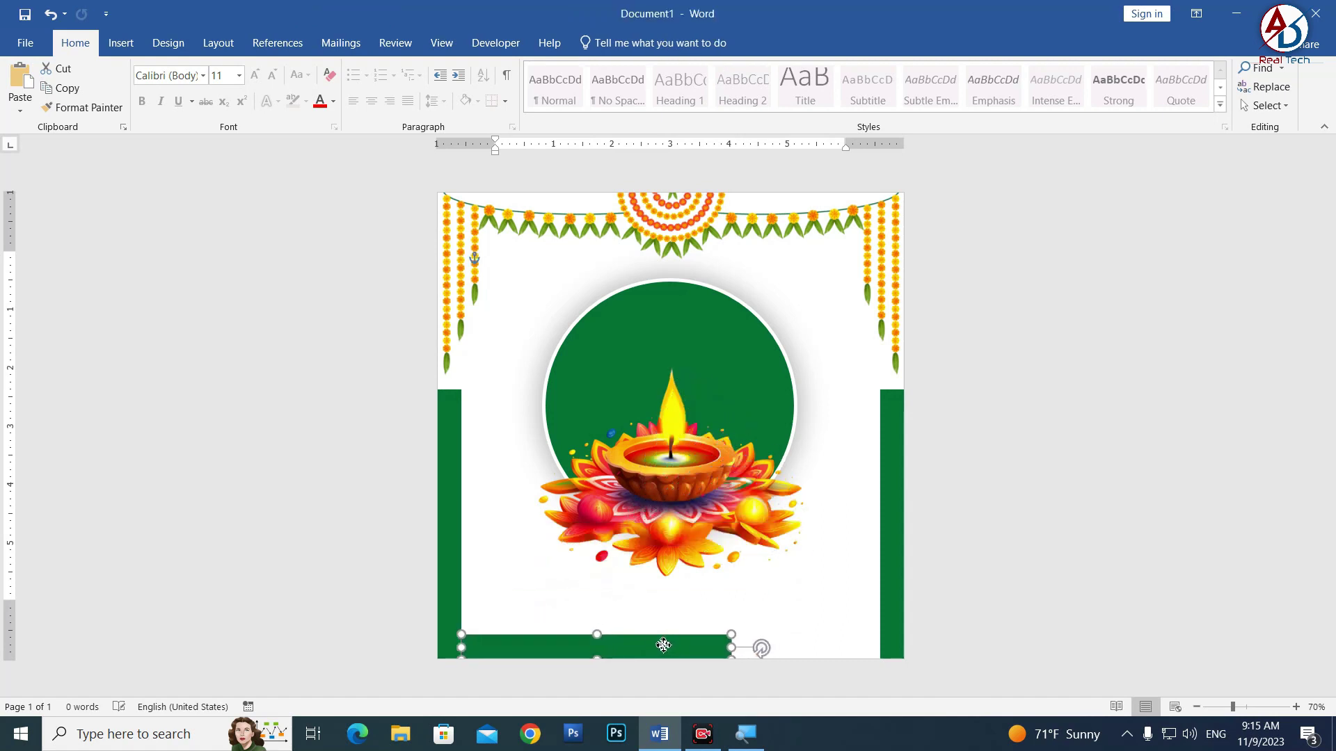
# Remove the outline from the left green bar
pyautogui.click(457, 509)
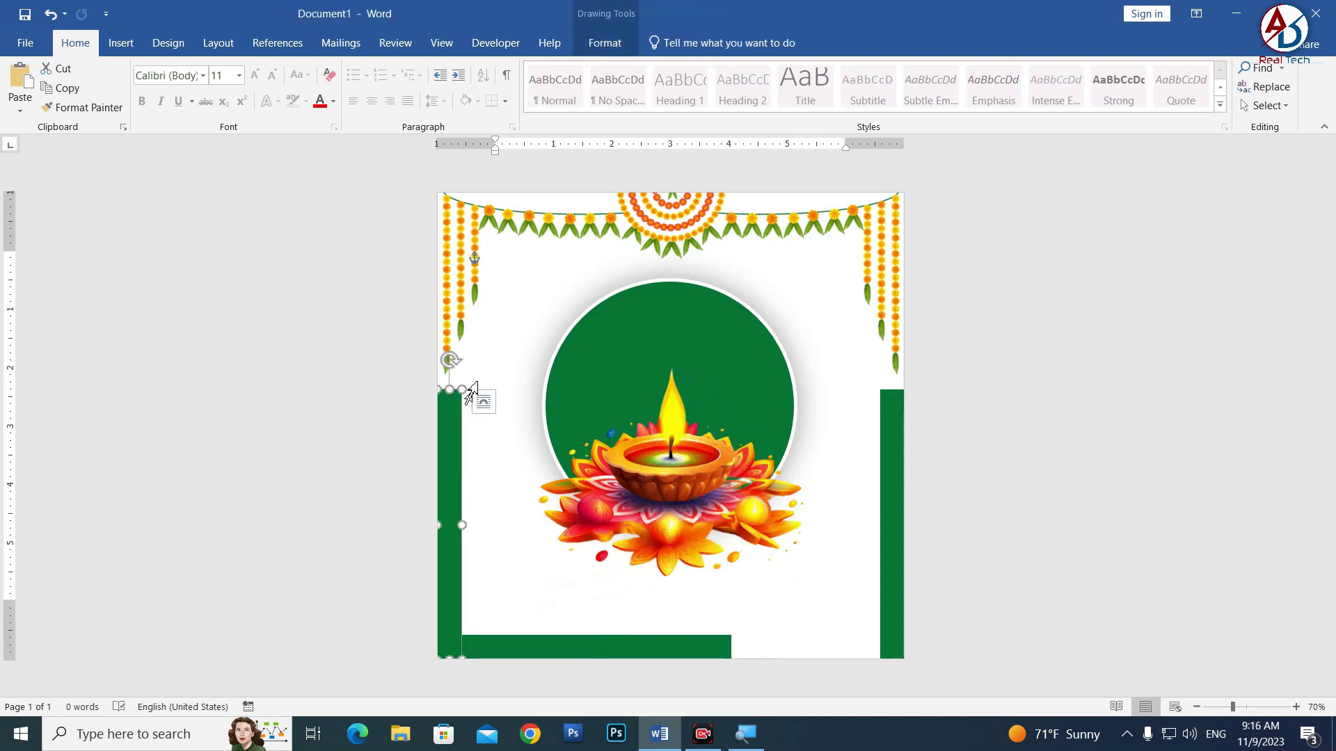
pyautogui.click(604, 43)
pyautogui.click(437, 86)
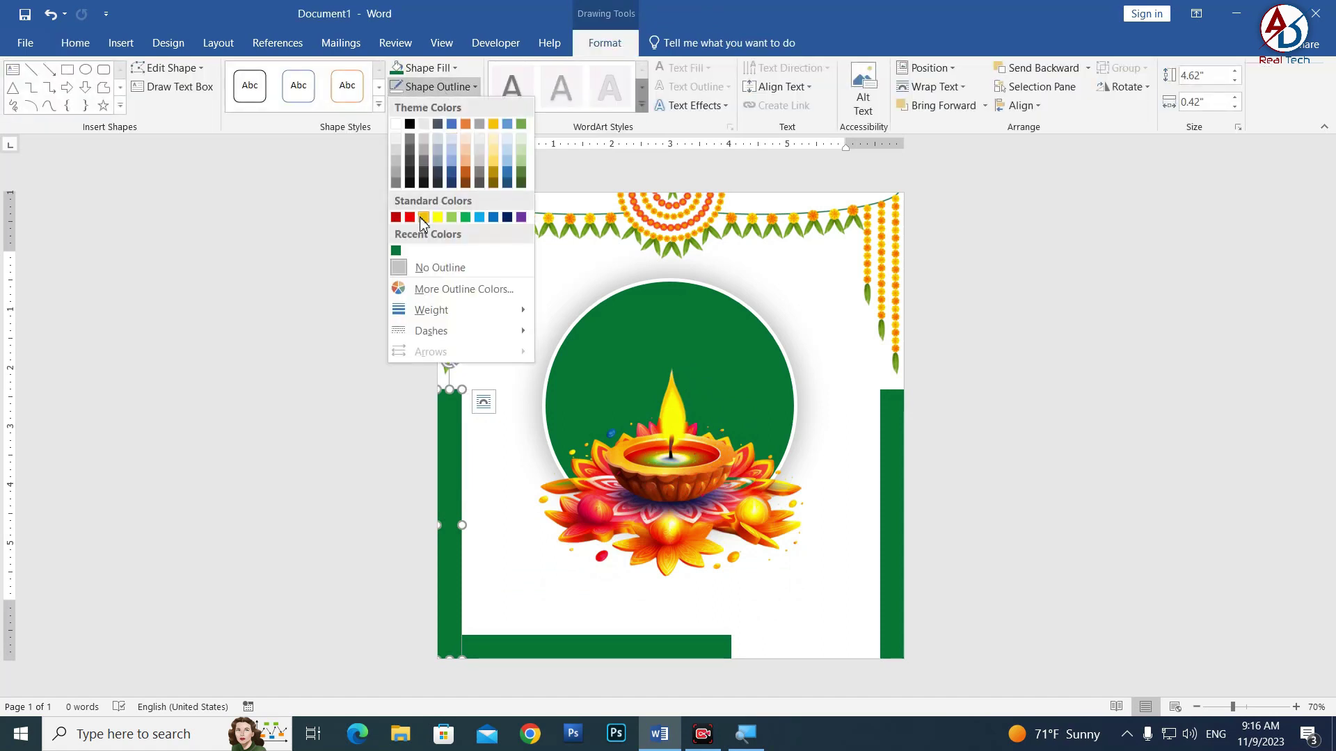
pyautogui.click(440, 268)
# Stretch the bottom bar to meet the right bar, and remove the right bar's outline
pyautogui.click(652, 650)
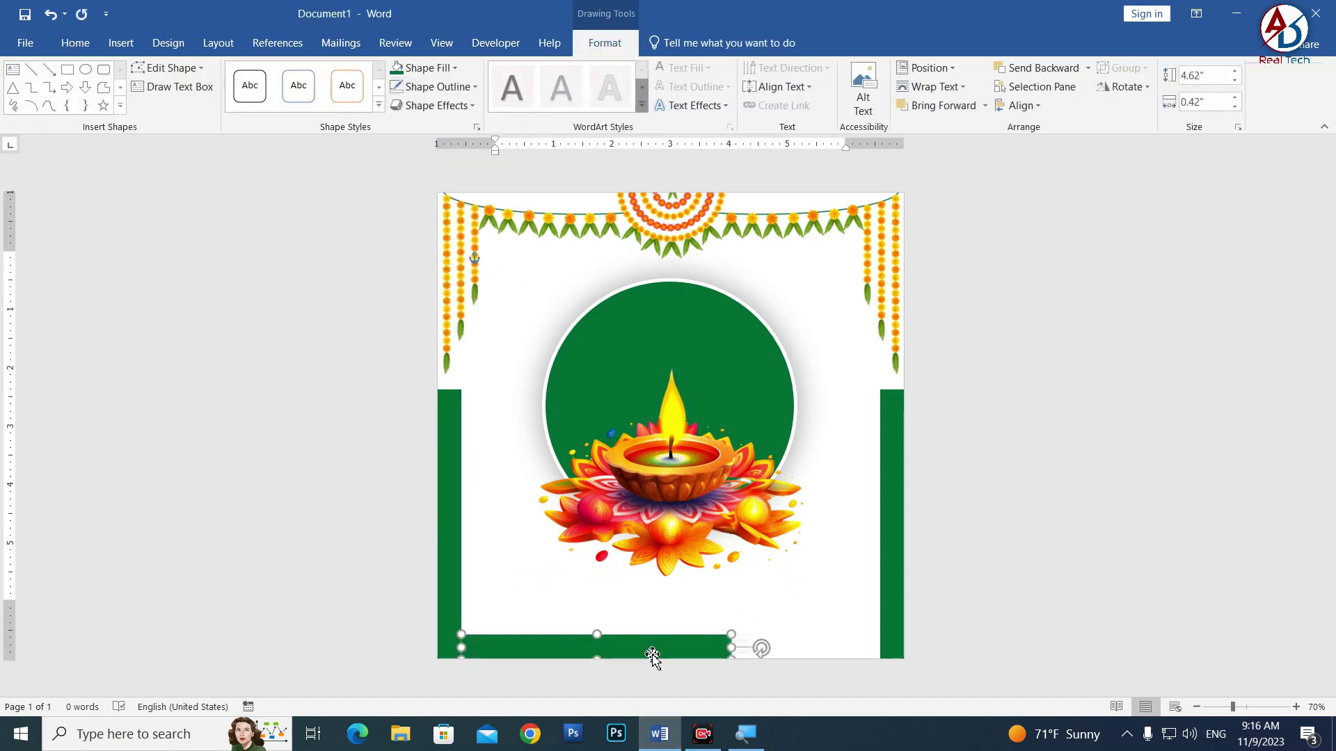
pyautogui.moveTo(734, 648); pyautogui.dragTo(882, 648)
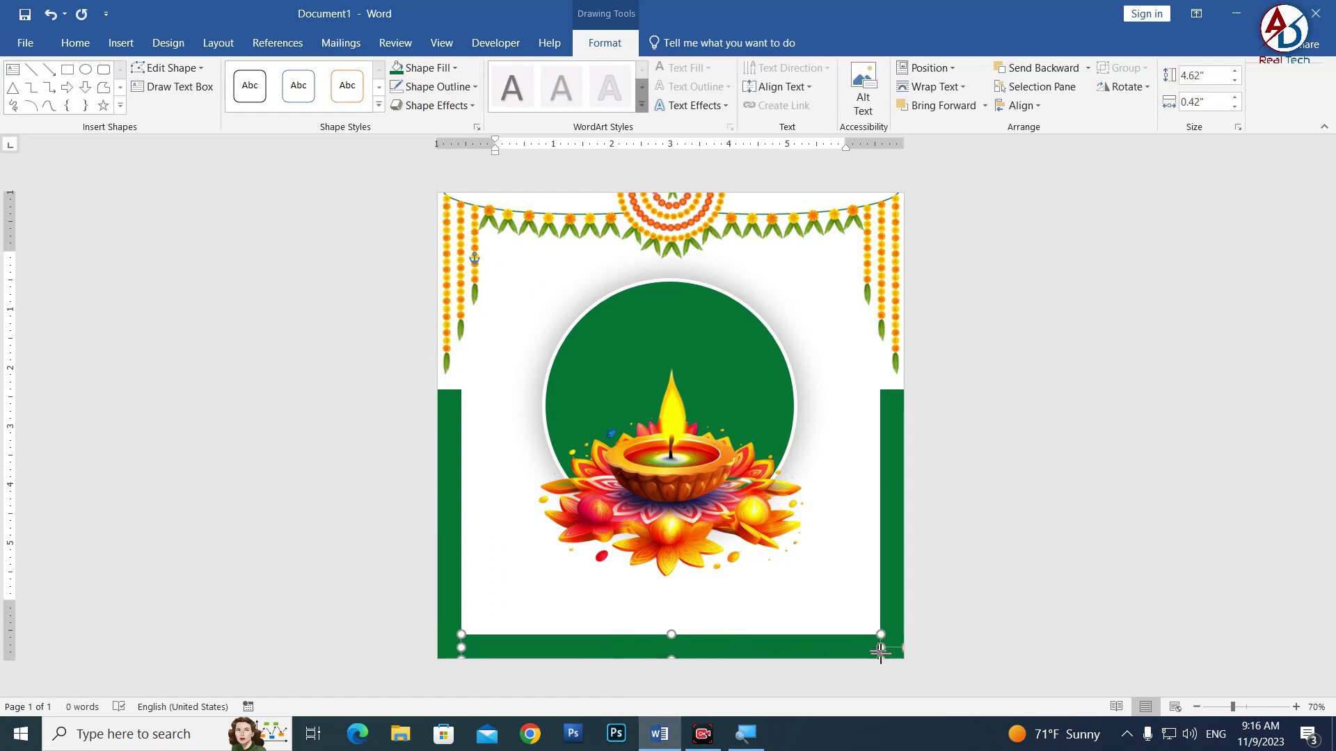
pyautogui.click(895, 596)
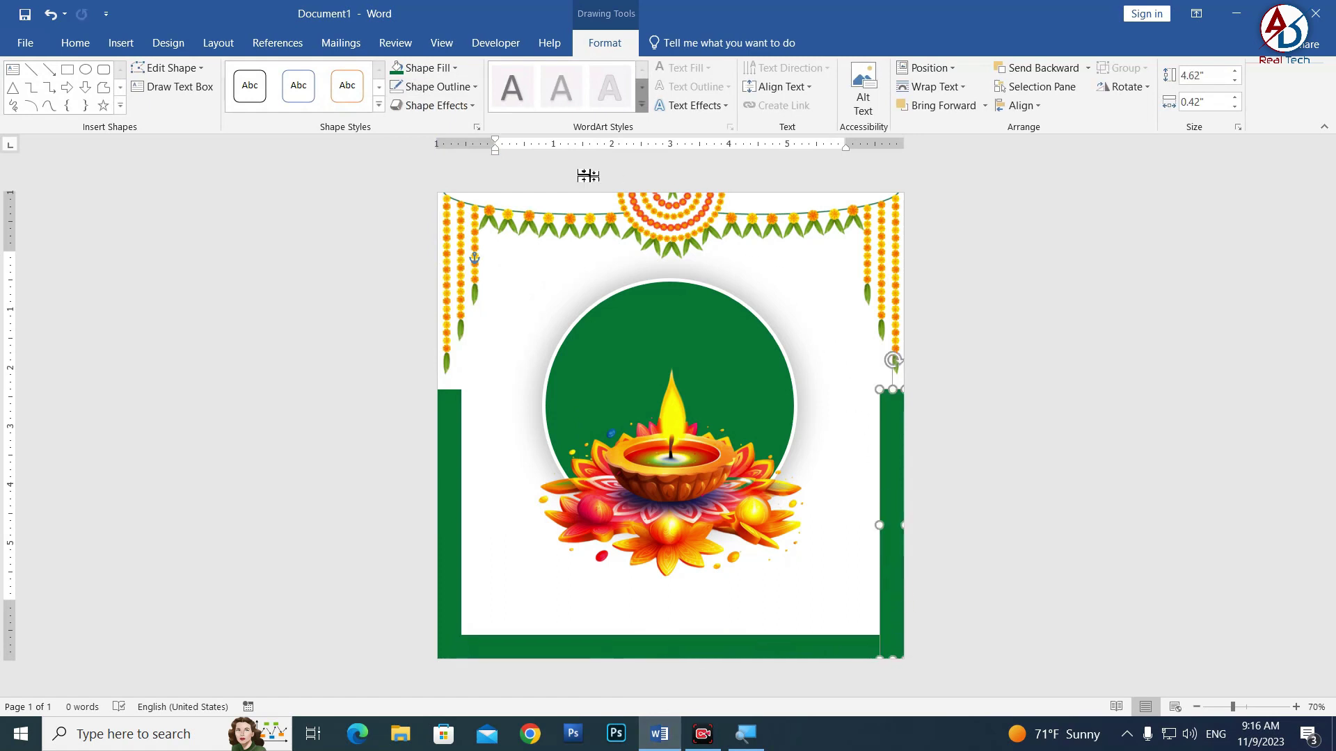
pyautogui.click(437, 86)
pyautogui.click(435, 268)
pyautogui.click(924, 605)
# Zoom out and in to review the U-shaped green border, then switch to Insert
pyautogui.scroll(-3, 886, 606)
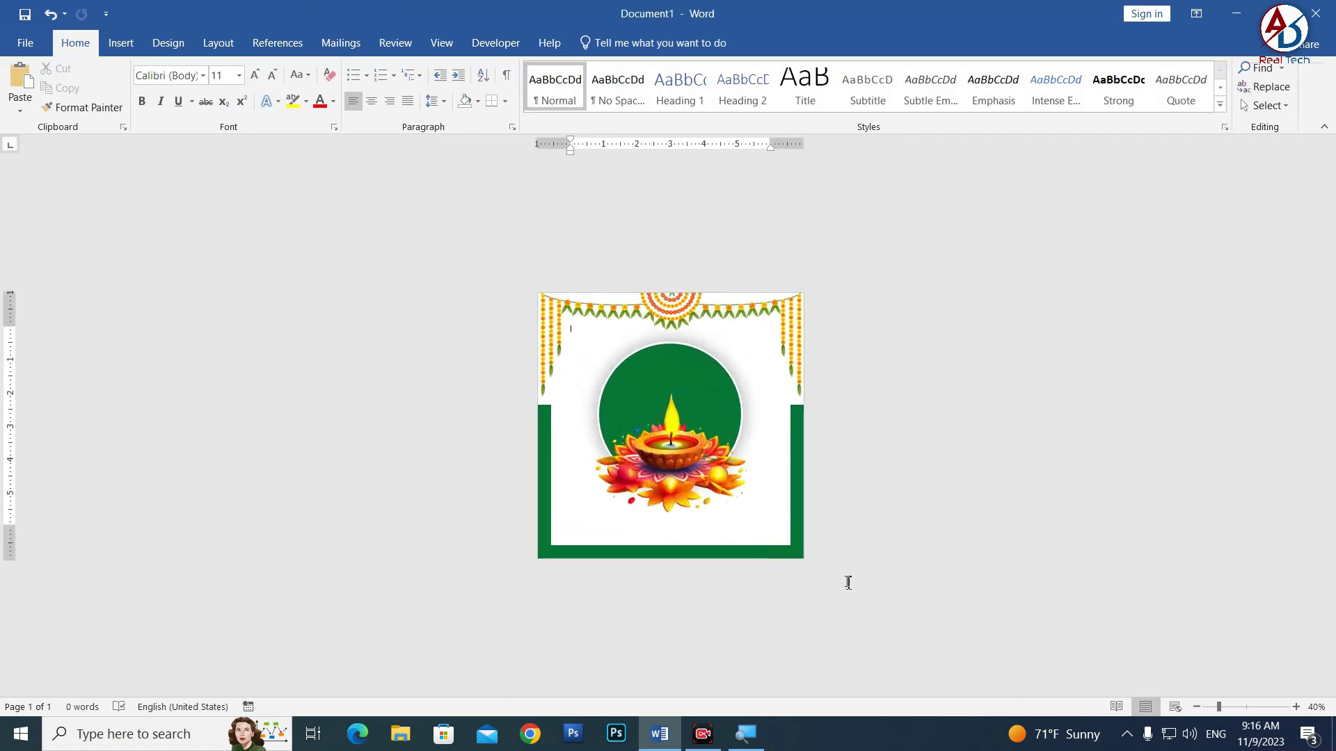
pyautogui.scroll(1, 848, 583)
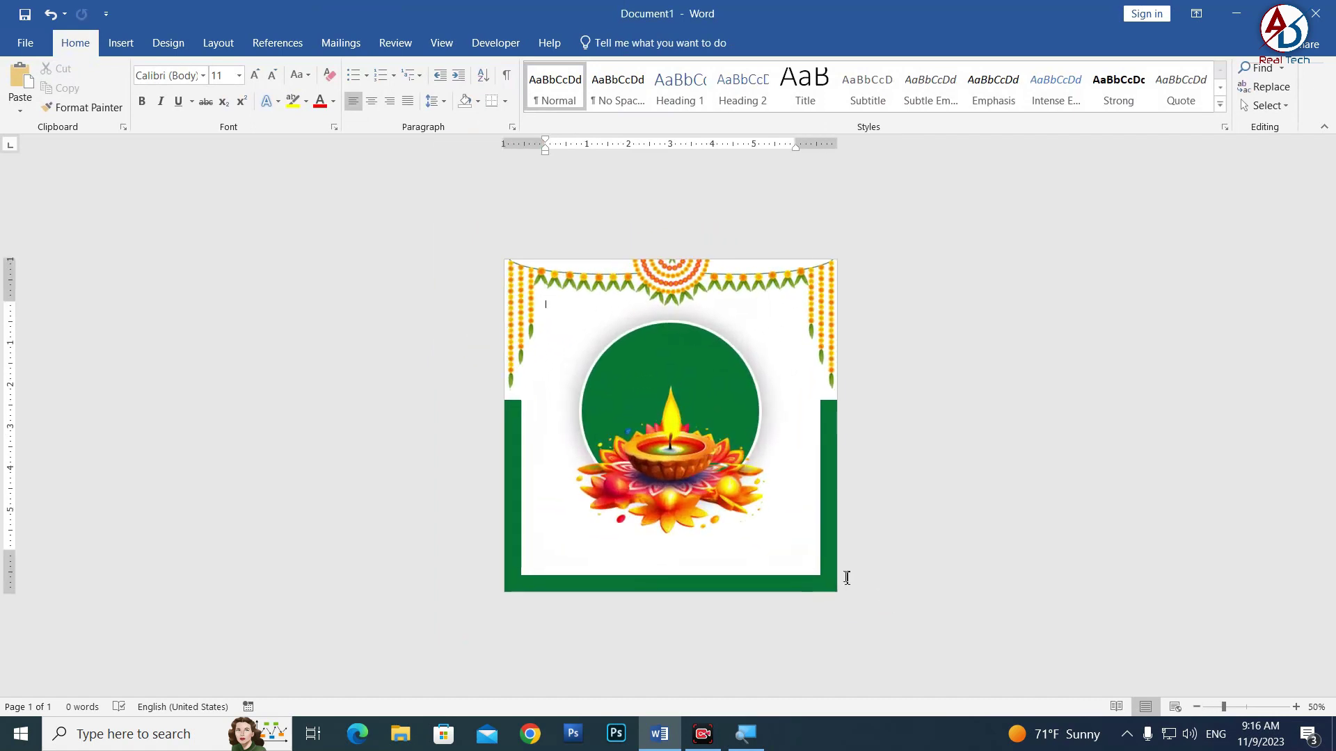
pyautogui.scroll(3, 1020, 393)
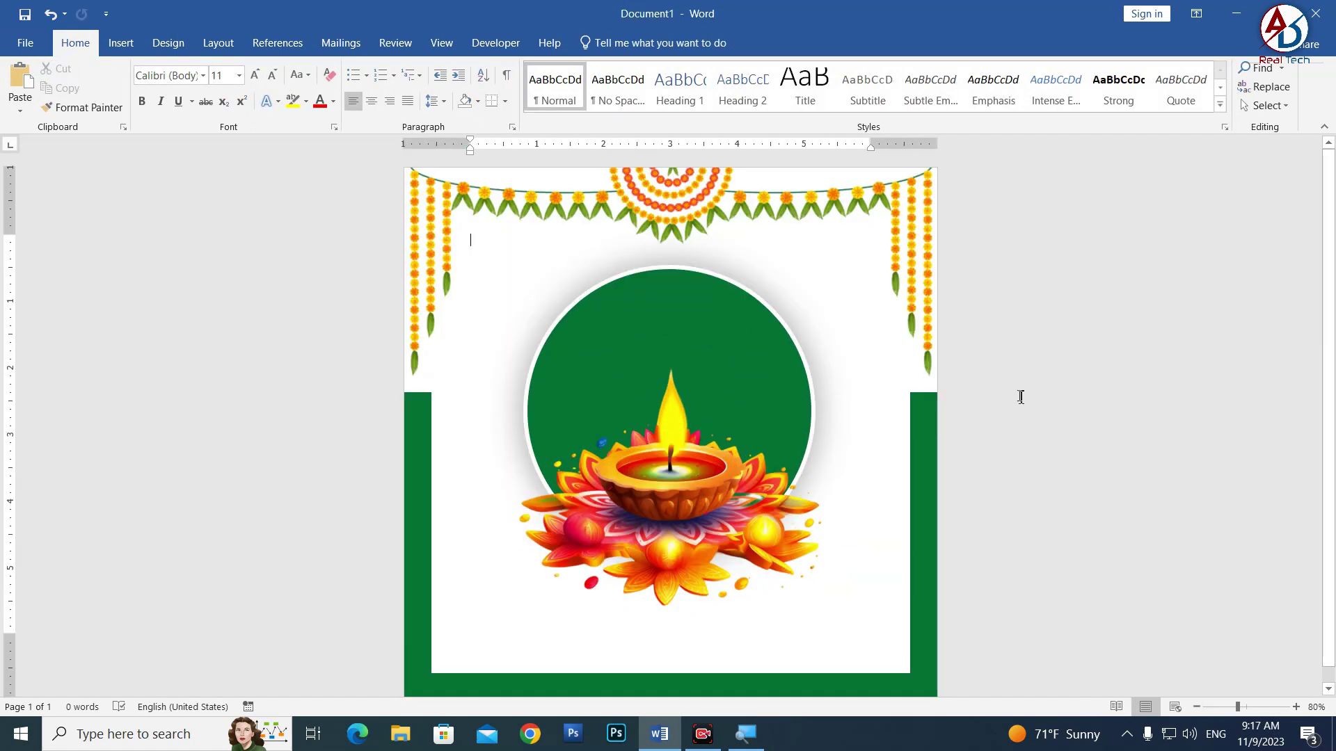
pyautogui.scroll(-1, 725, 425)
pyautogui.scroll(-3, 725, 424)
pyautogui.scroll(2, 734, 456)
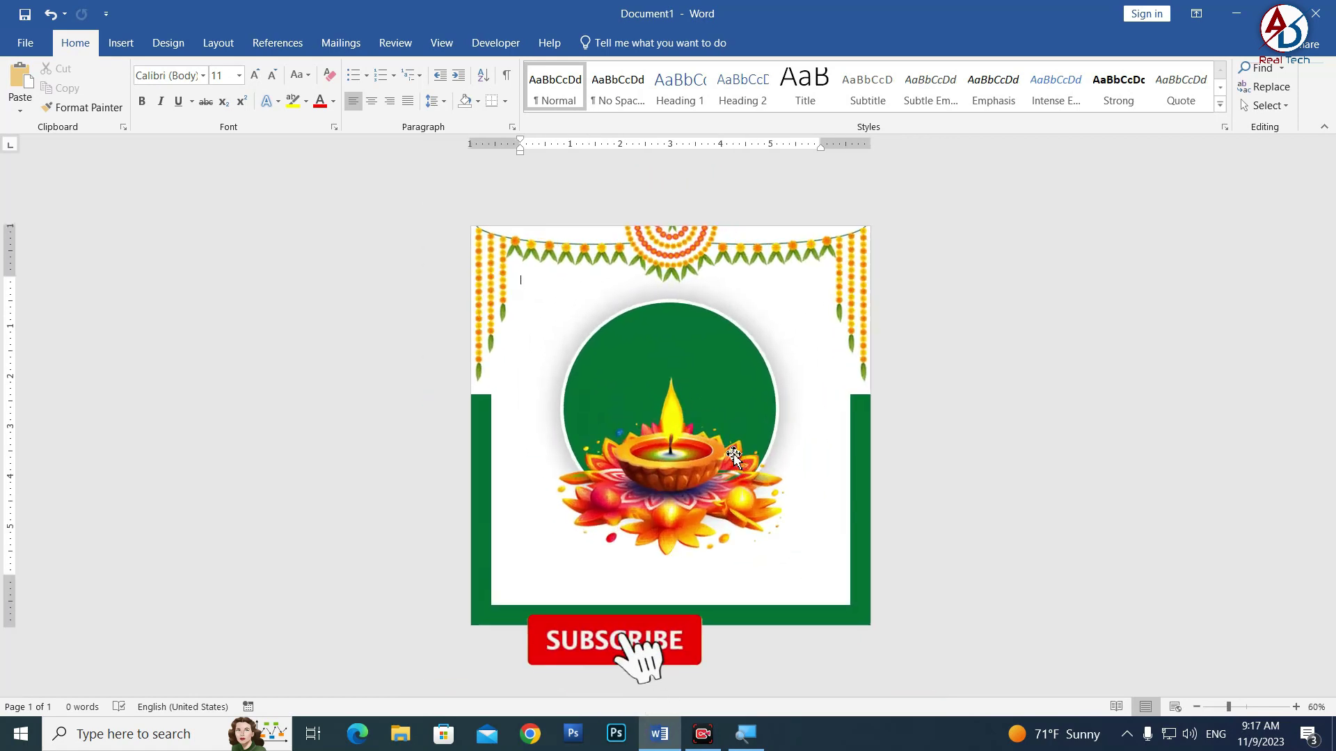
pyautogui.scroll(2, 863, 431)
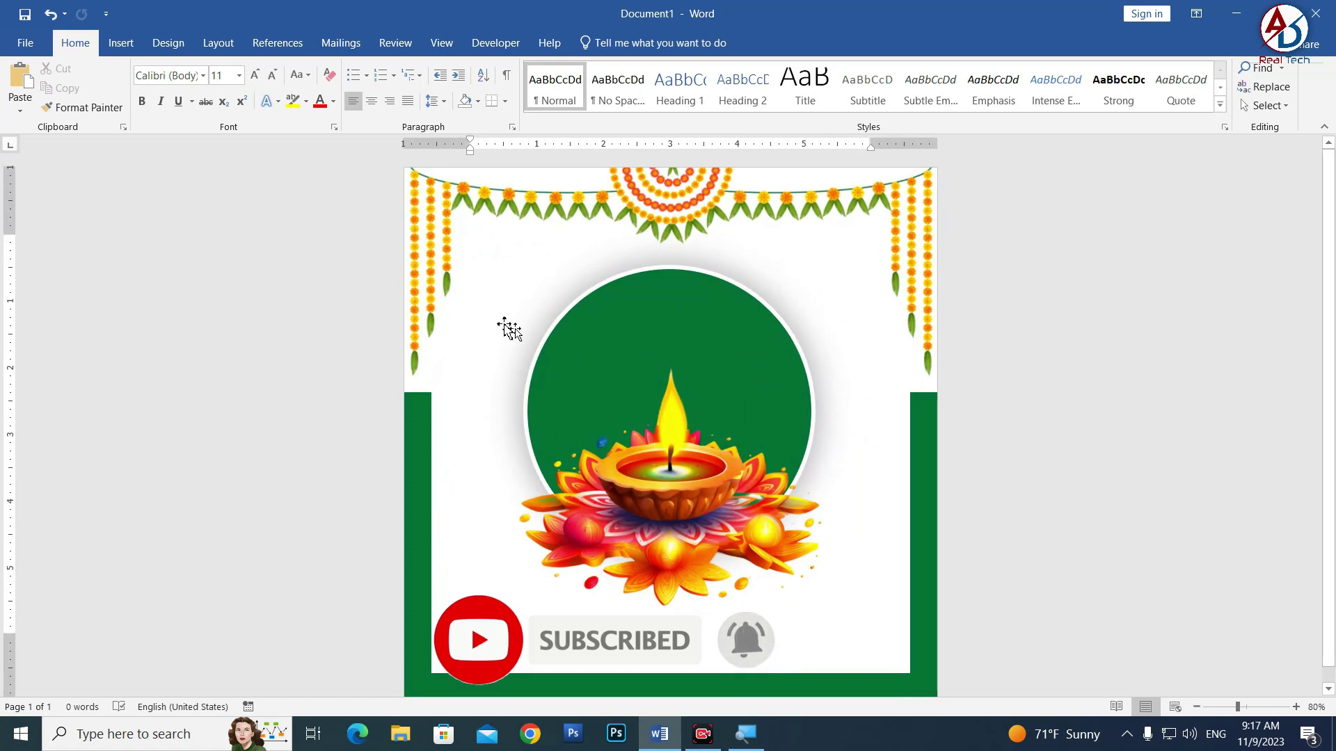
pyautogui.click(121, 43)
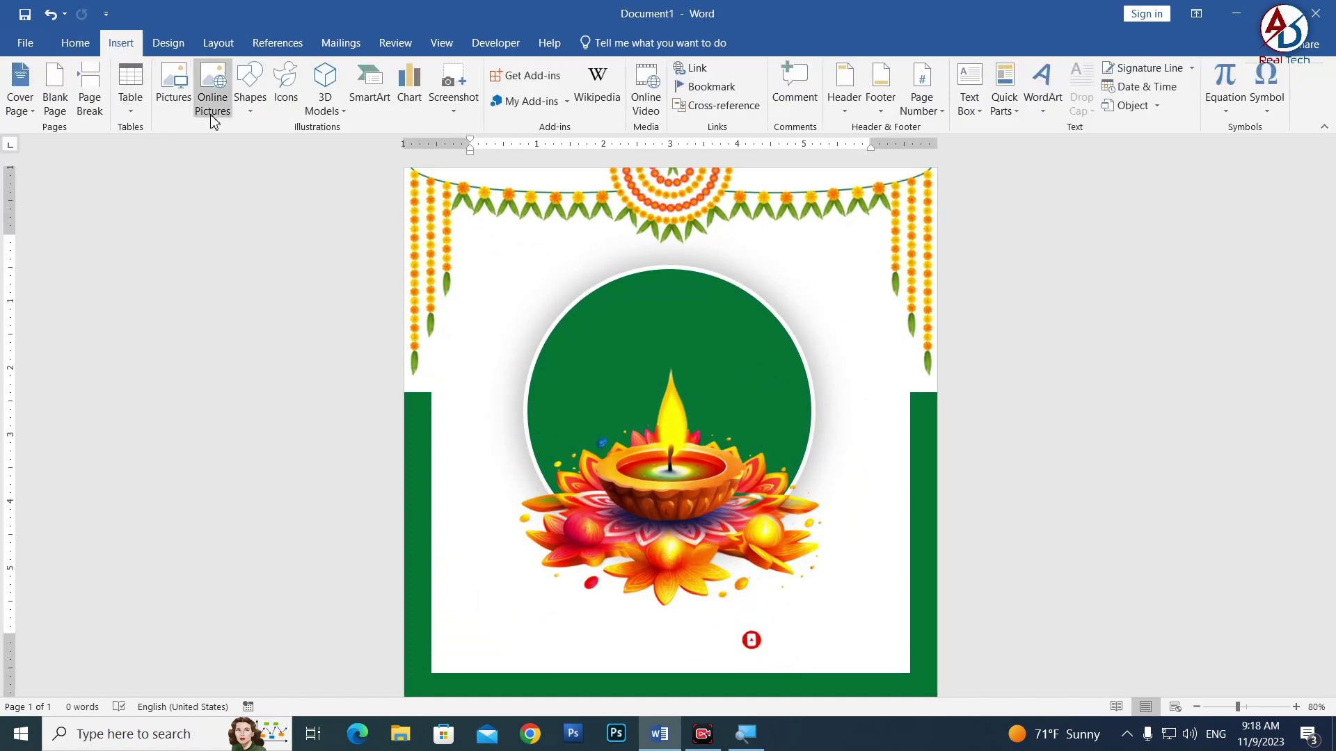
# Insert a WordArt text box on the green circle reading 'Happy Diwali'
pyautogui.click(1042, 87)
pyautogui.click(1052, 162)
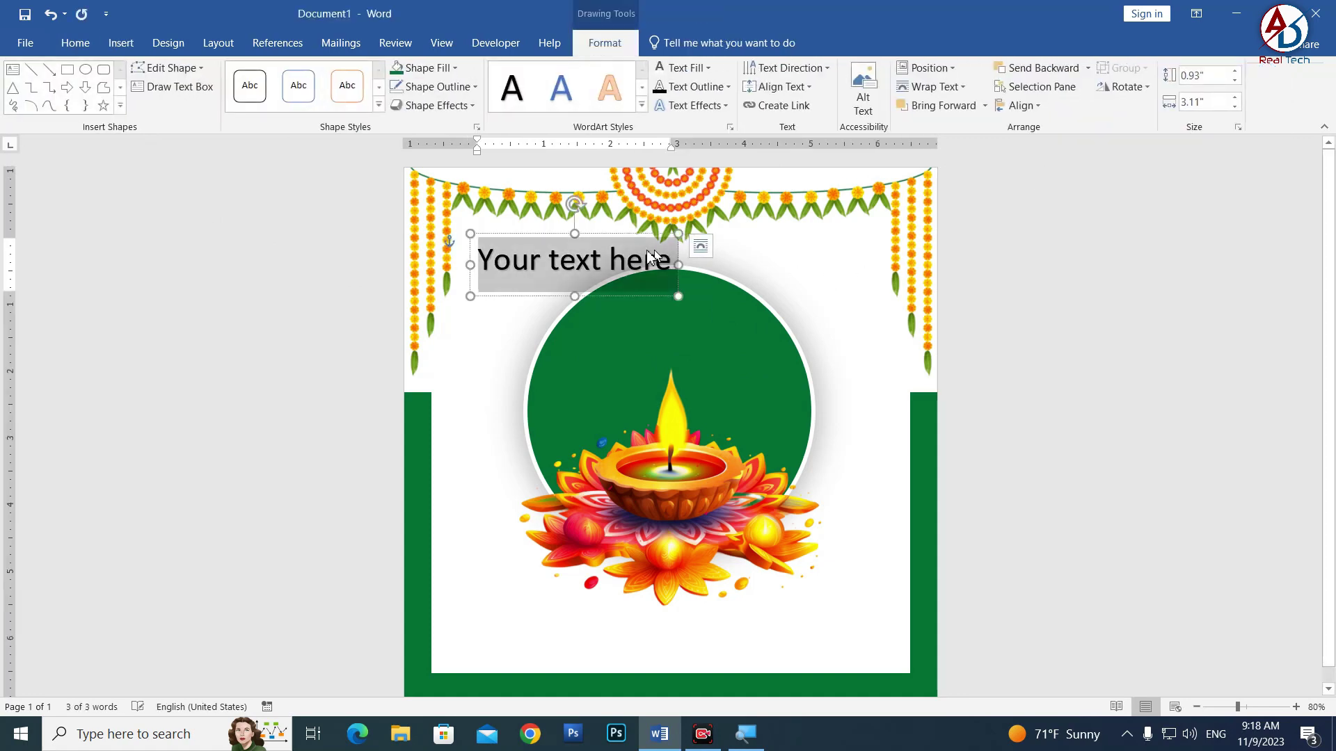
pyautogui.moveTo(614, 239); pyautogui.dragTo(667, 345)
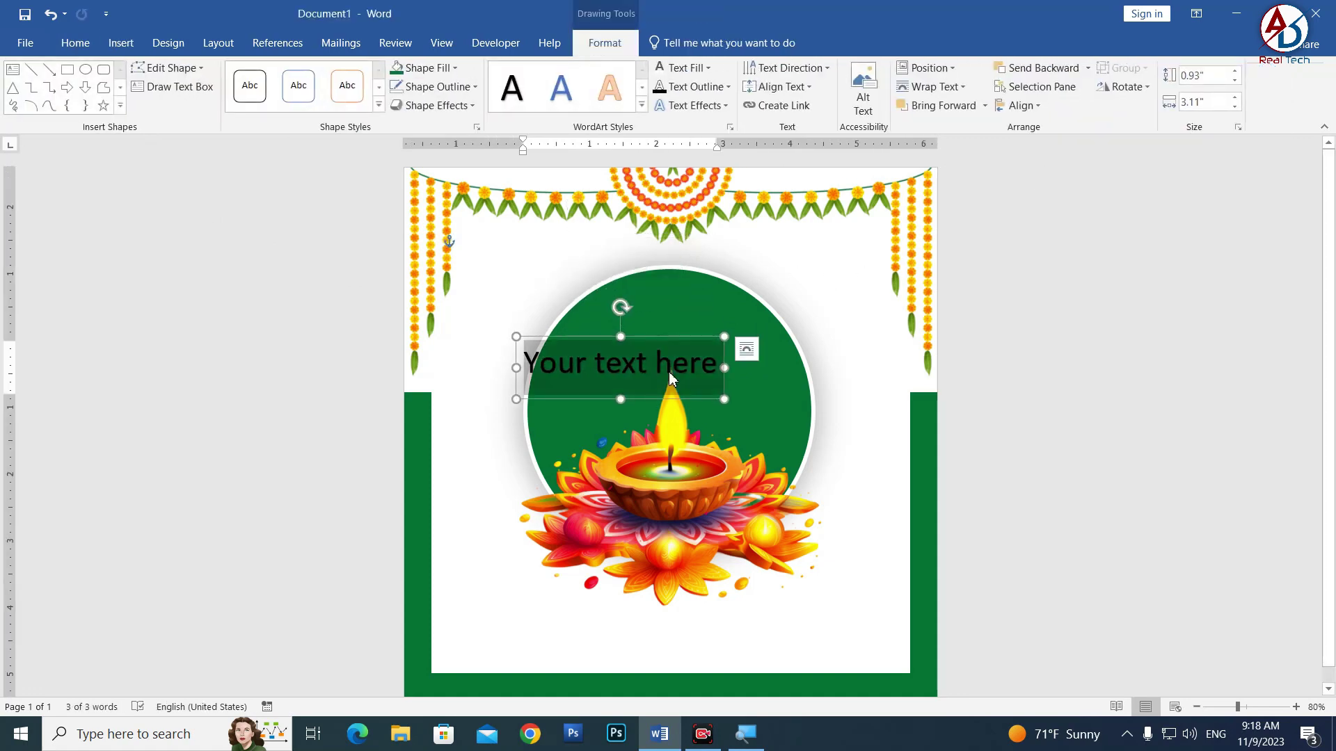
pyautogui.write('Happy Diwali')
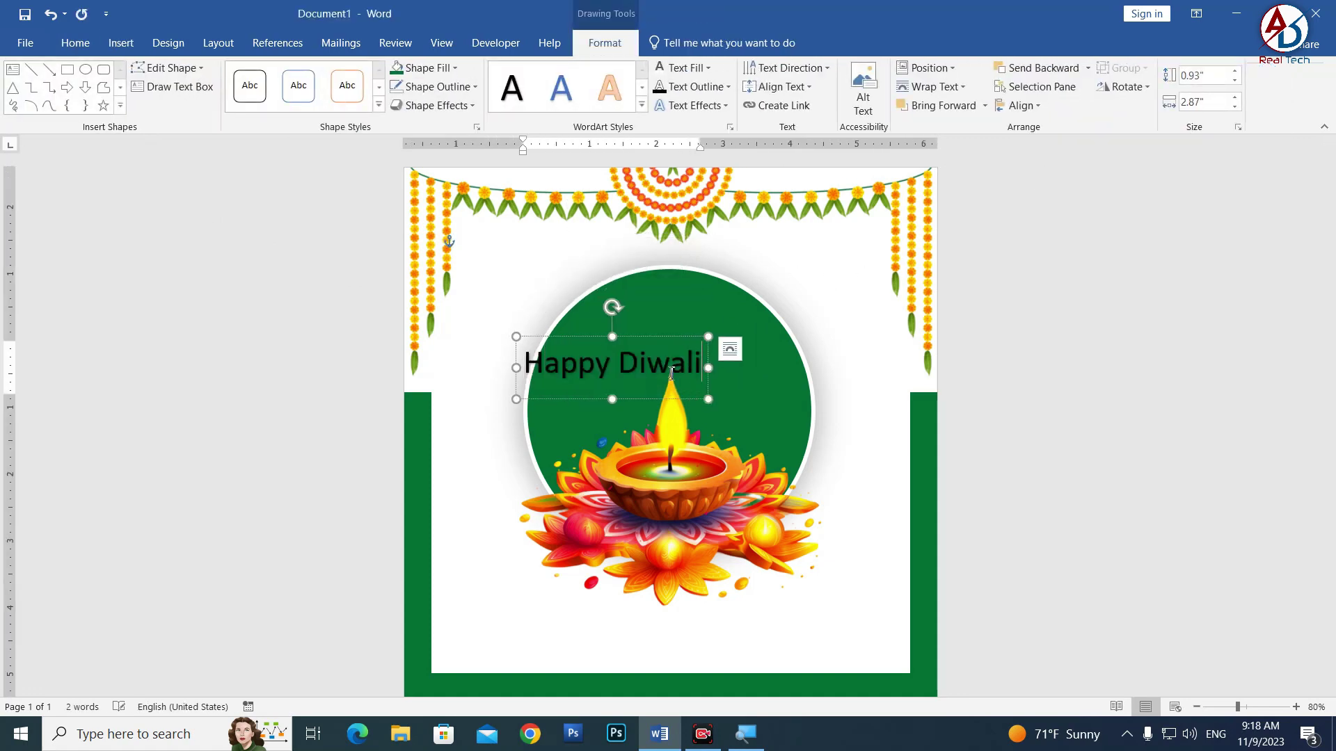
# Apply No Spacing and set the text in Authentic Ratatouille at 48 pt
pyautogui.click(75, 42)
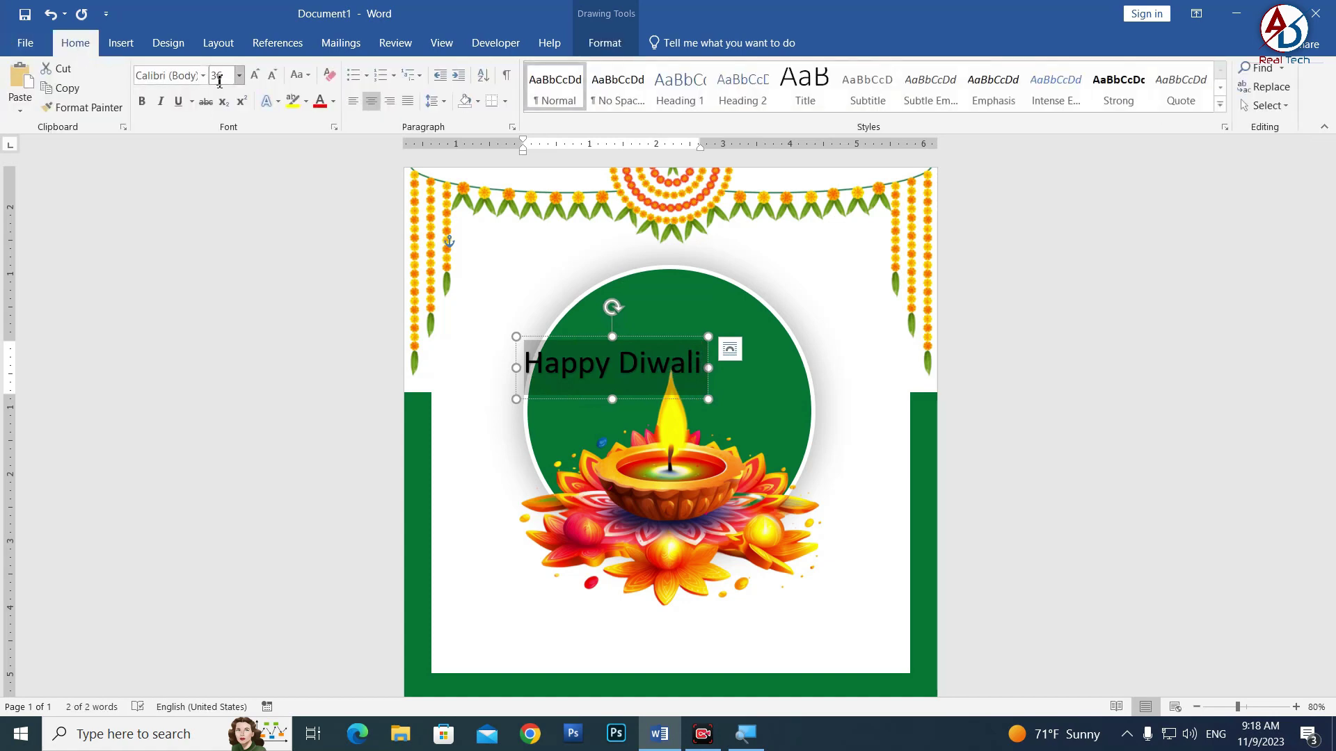
pyautogui.click(595, 103)
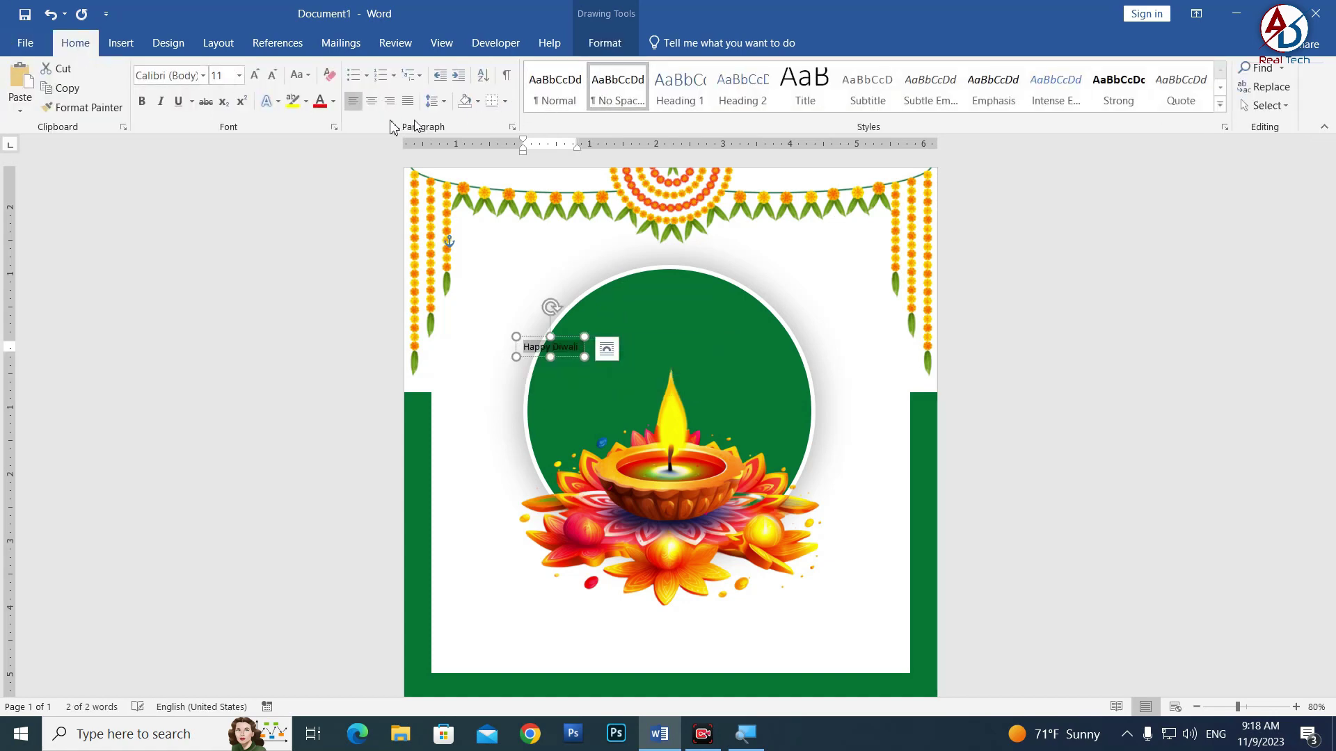
pyautogui.click(204, 75)
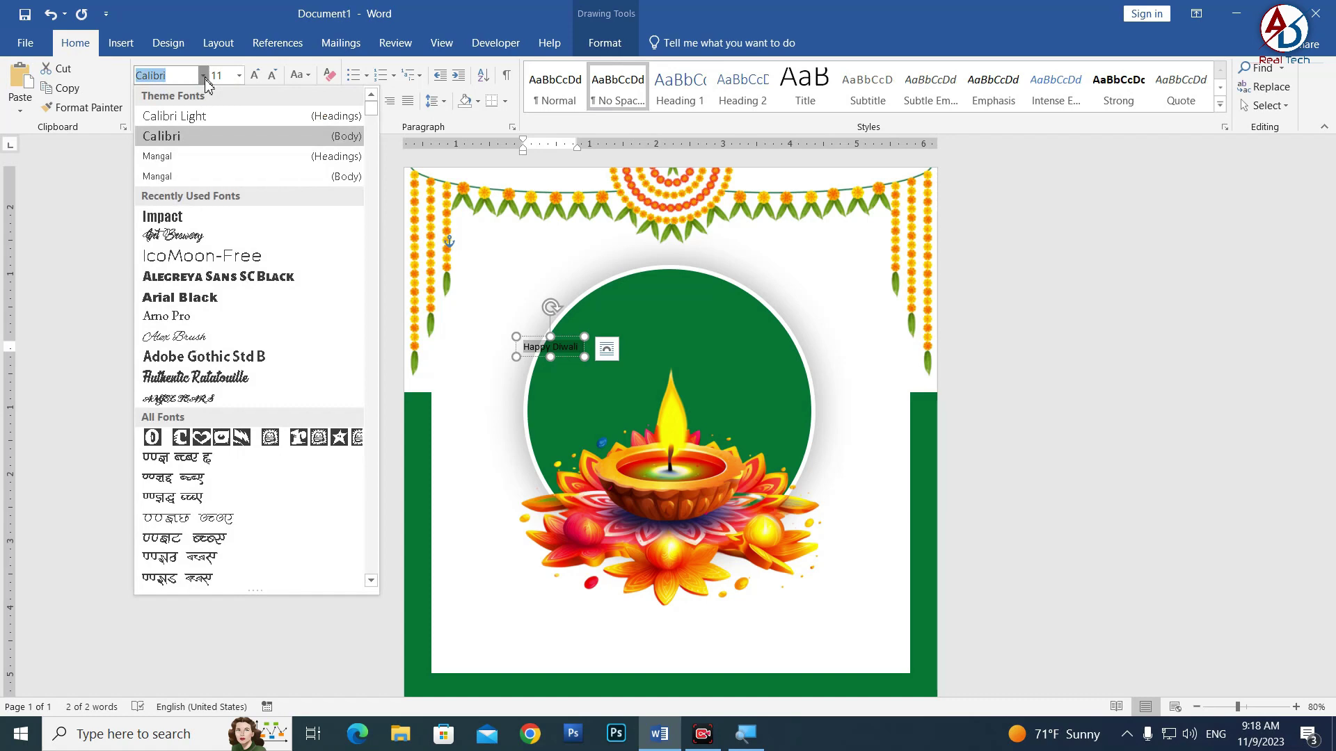
pyautogui.click(232, 379)
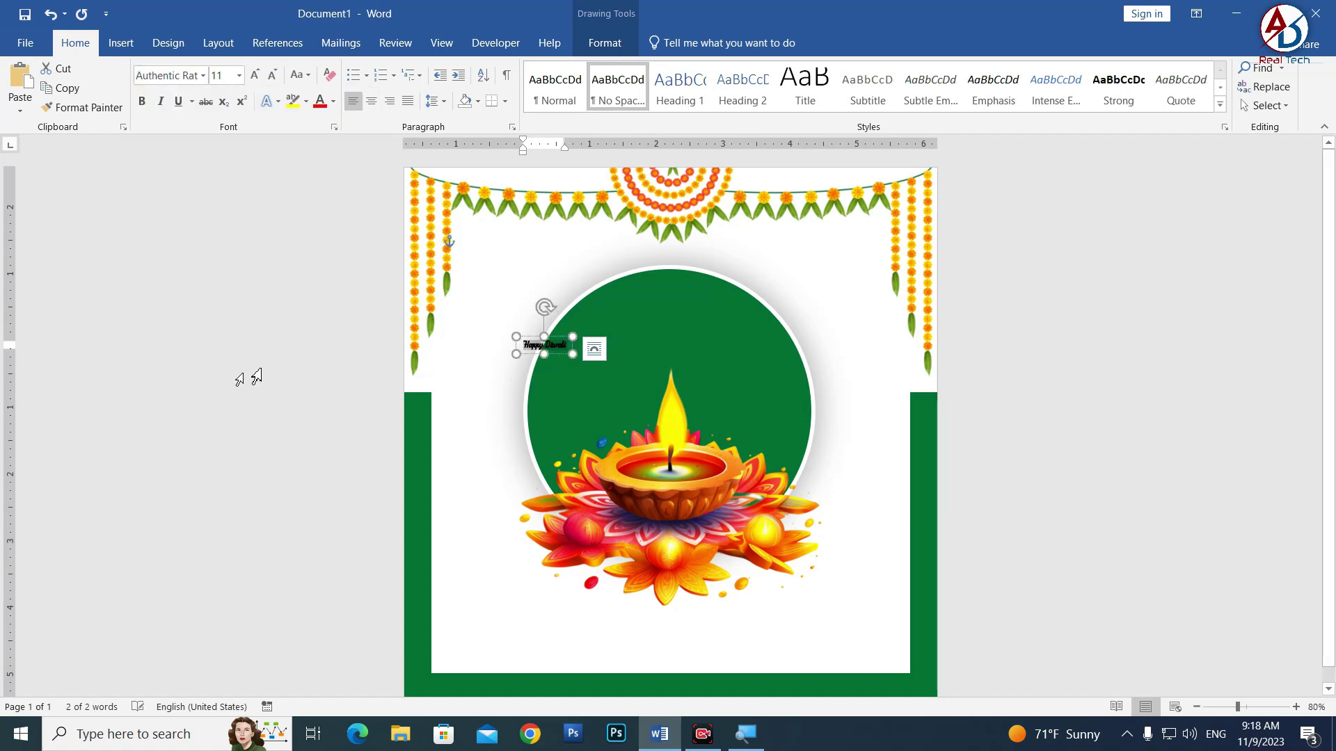
pyautogui.click(257, 75)
pyautogui.click(257, 76)
pyautogui.click(257, 75)
pyautogui.click(257, 75)
pyautogui.click(257, 75)
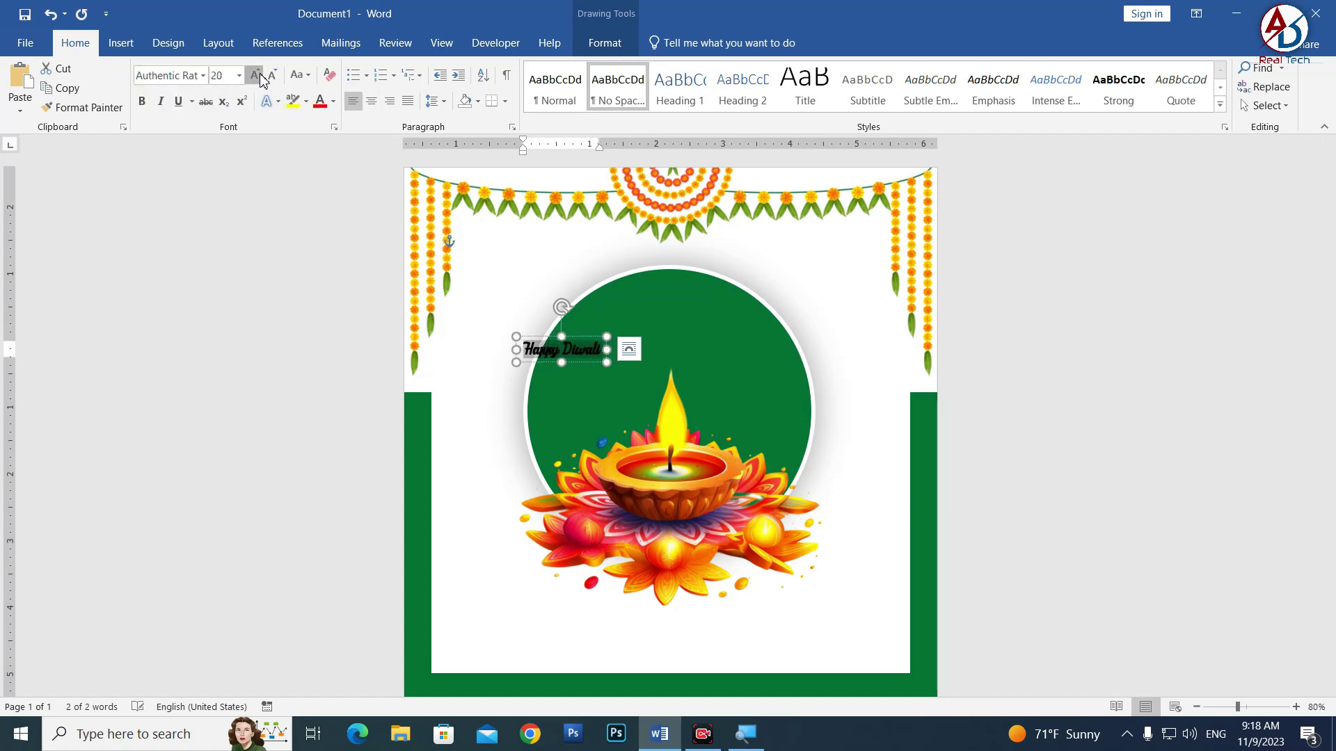
pyautogui.click(257, 75)
pyautogui.click(256, 75)
pyautogui.click(257, 75)
pyautogui.click(257, 75)
pyautogui.click(256, 75)
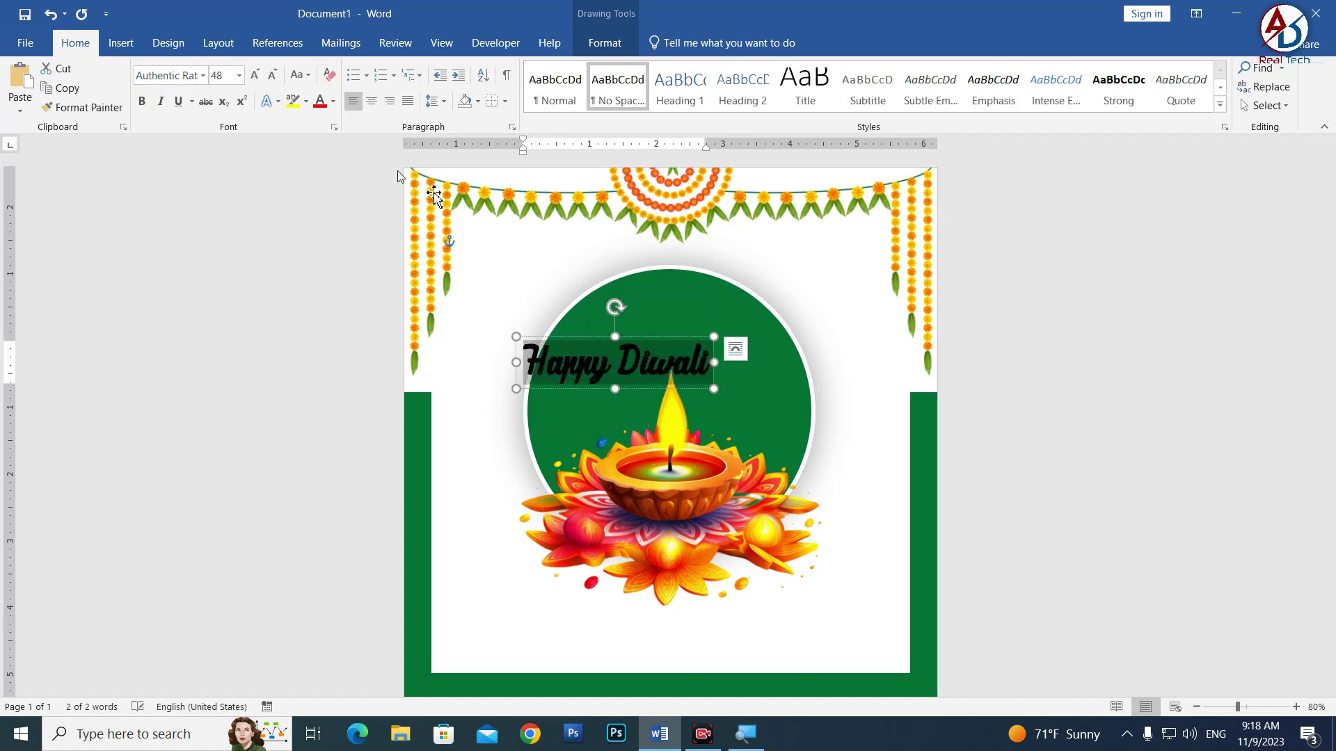
# Centre 'Happy Diwali' over the circle above the diya and colour it white
pyautogui.moveTo(652, 337); pyautogui.dragTo(705, 311)
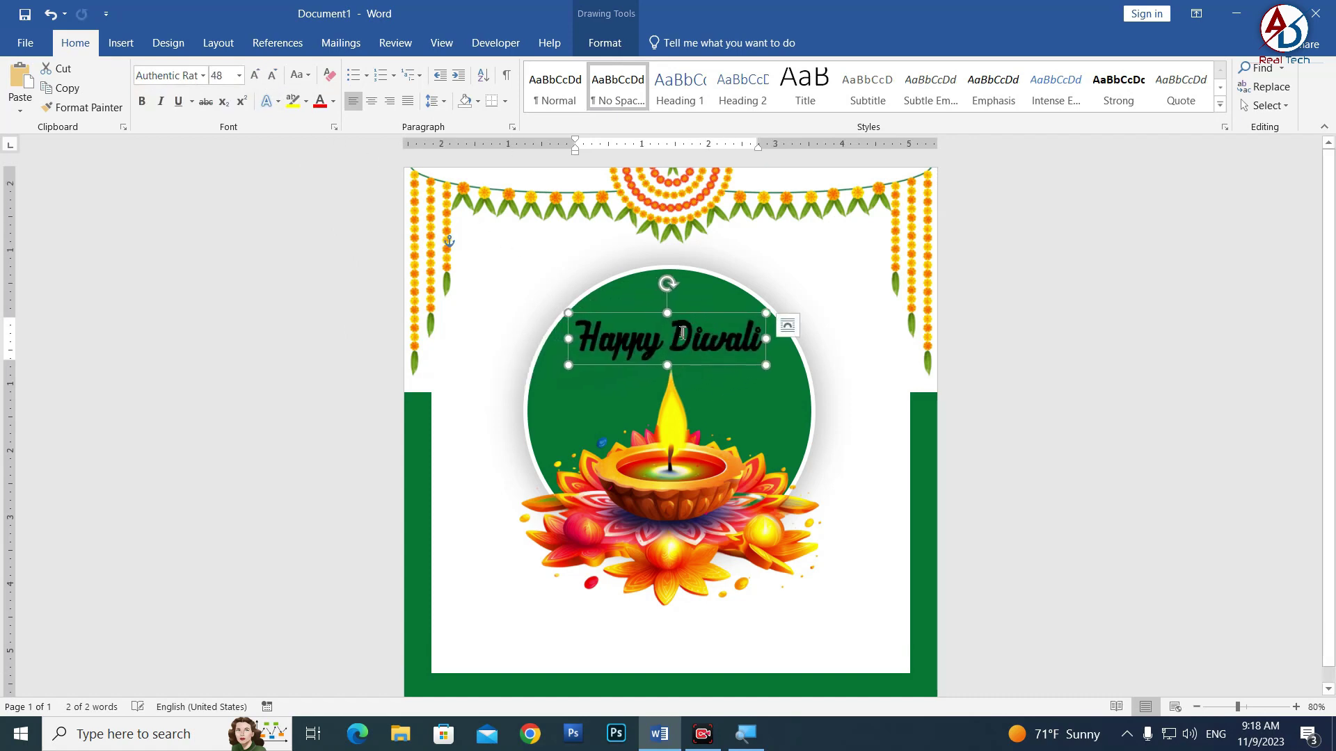
pyautogui.click(336, 104)
pyautogui.click(325, 157)
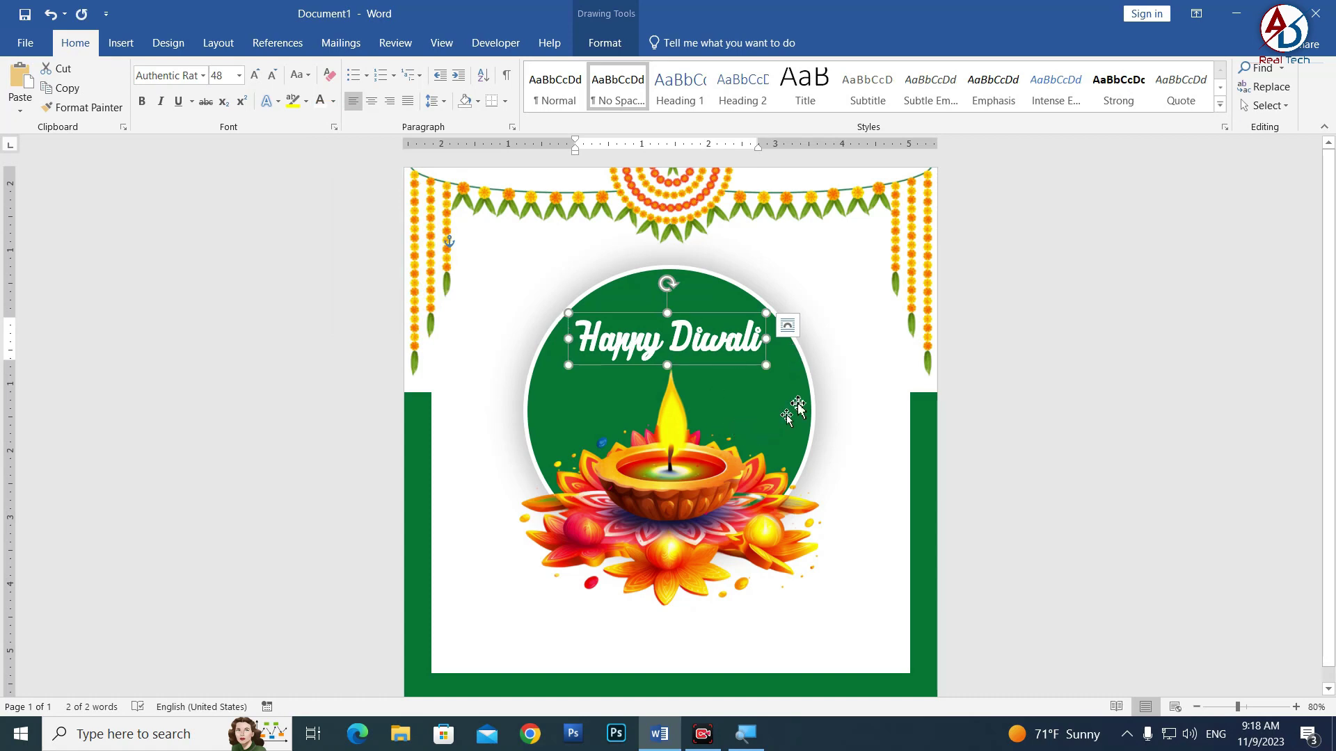
# Give 'Happy Diwali' the Follow Path Arch transform, centred at 72 pt
pyautogui.click(604, 42)
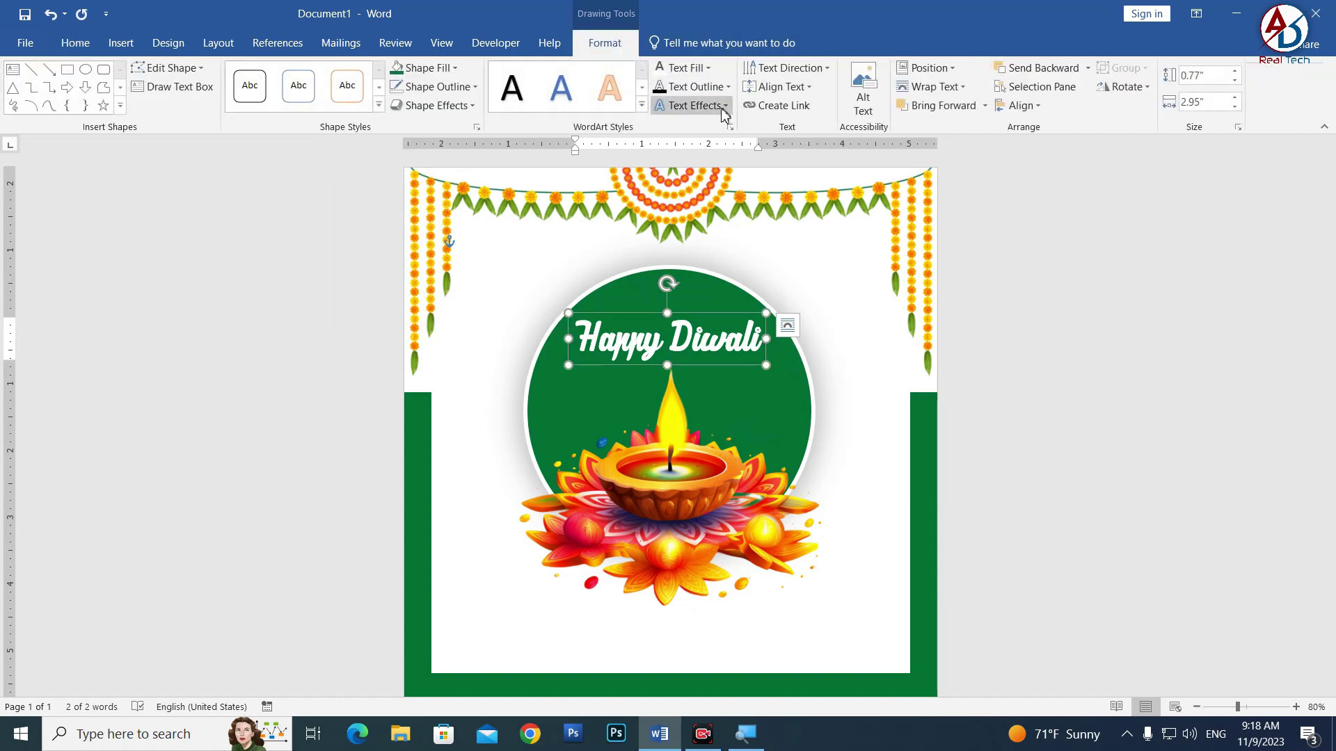
pyautogui.click(710, 106)
pyautogui.moveTo(714, 320)
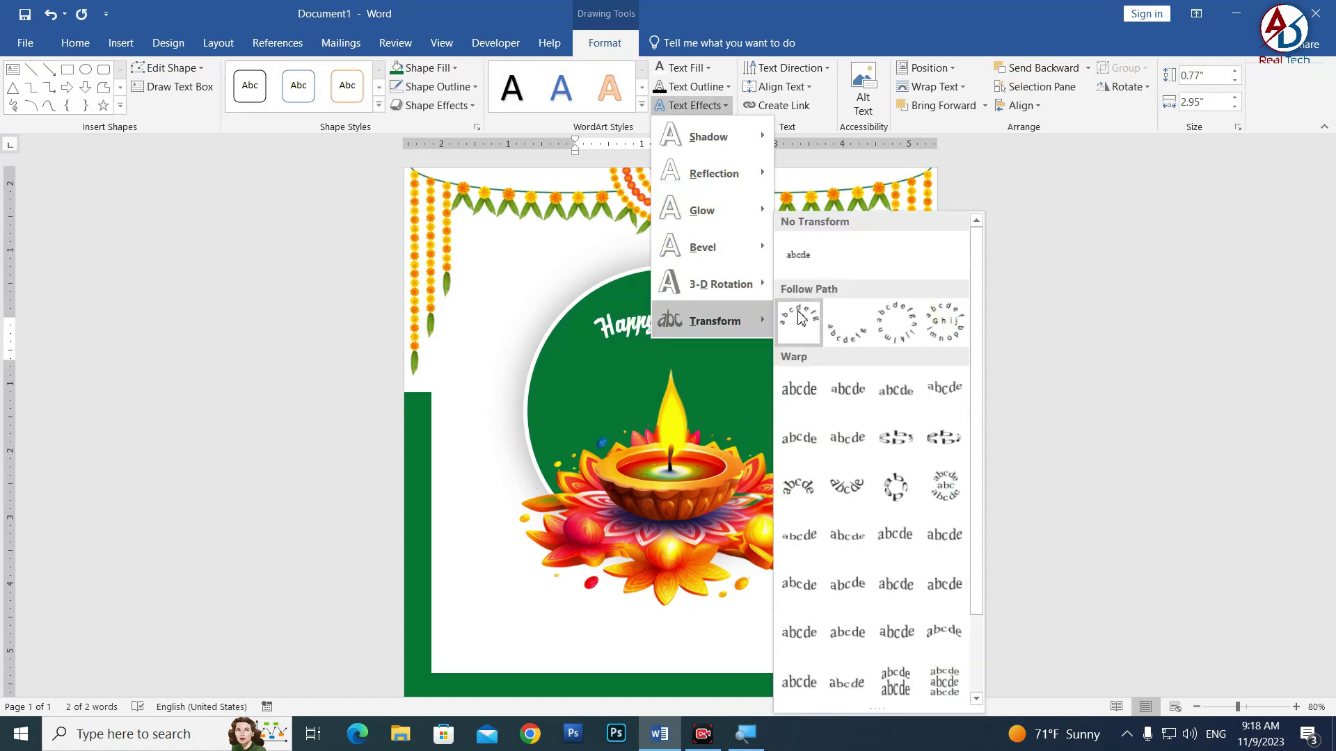
pyautogui.click(798, 321)
pyautogui.moveTo(700, 309); pyautogui.dragTo(699, 291)
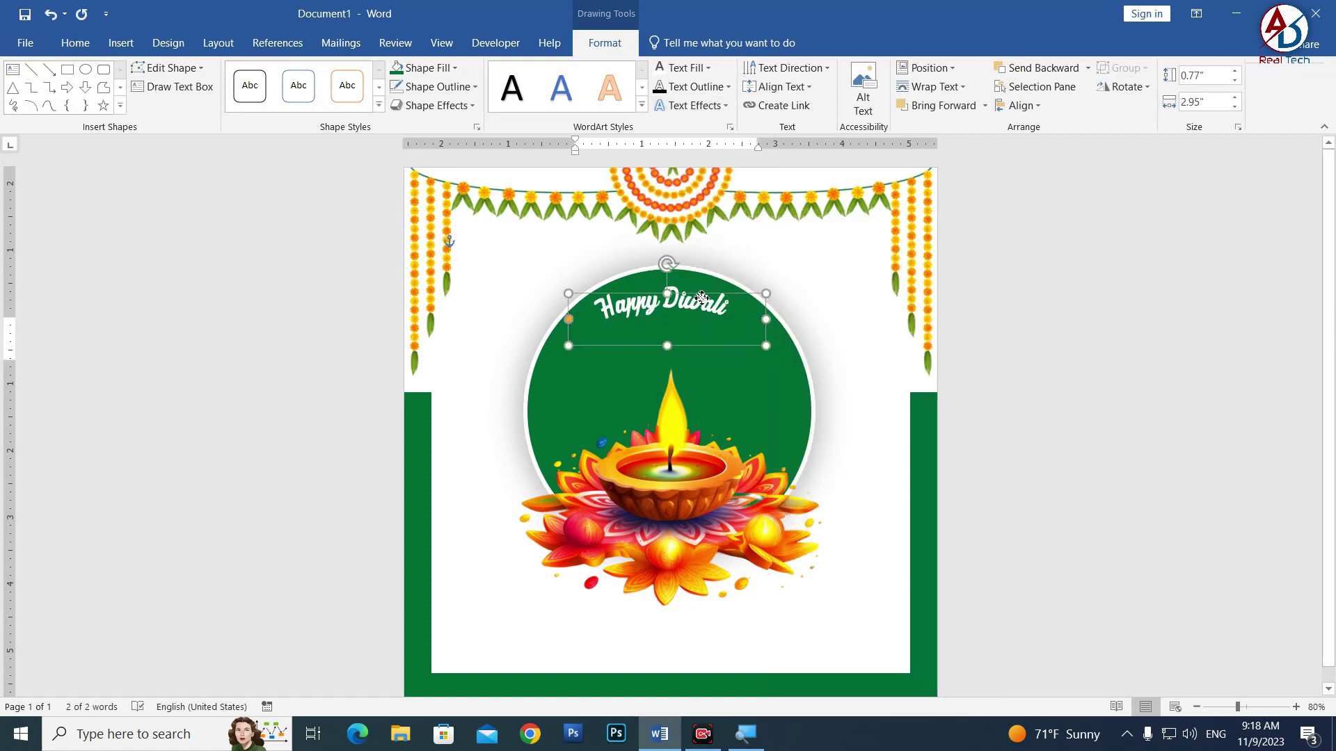
pyautogui.click(72, 43)
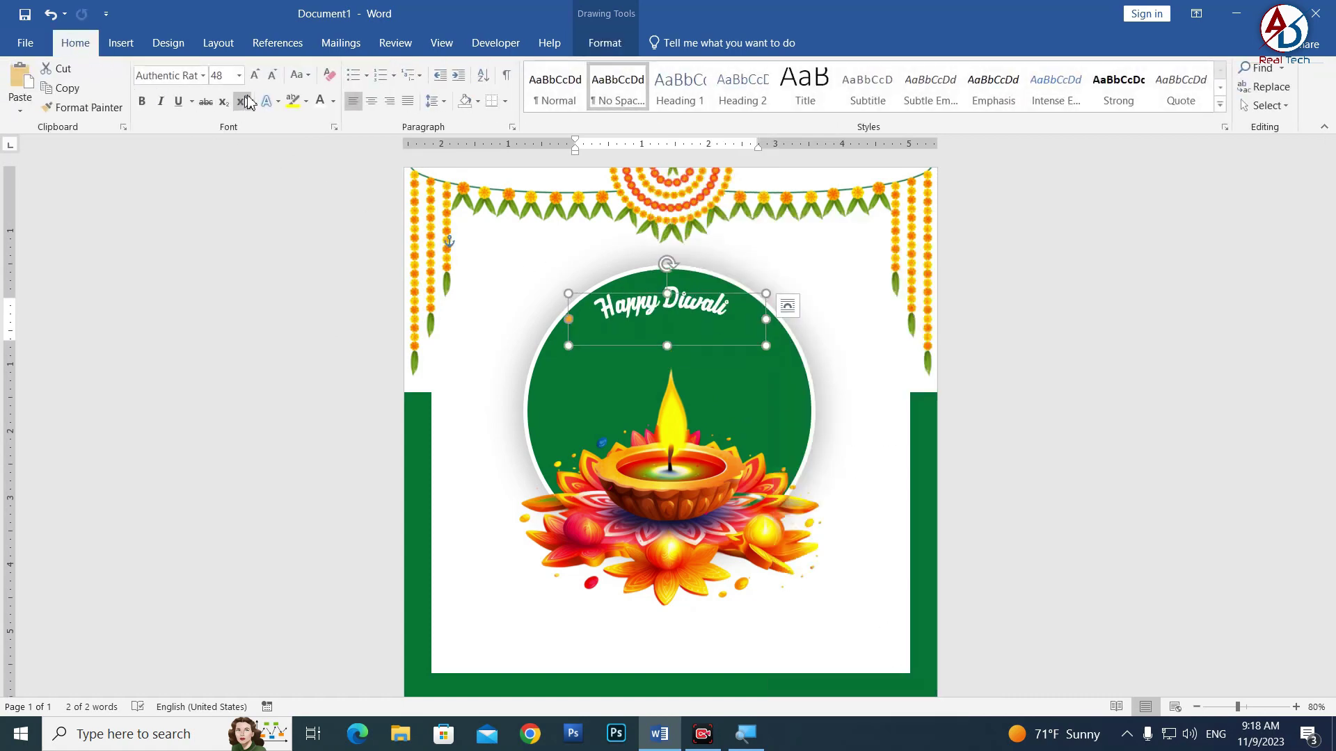
pyautogui.click(371, 101)
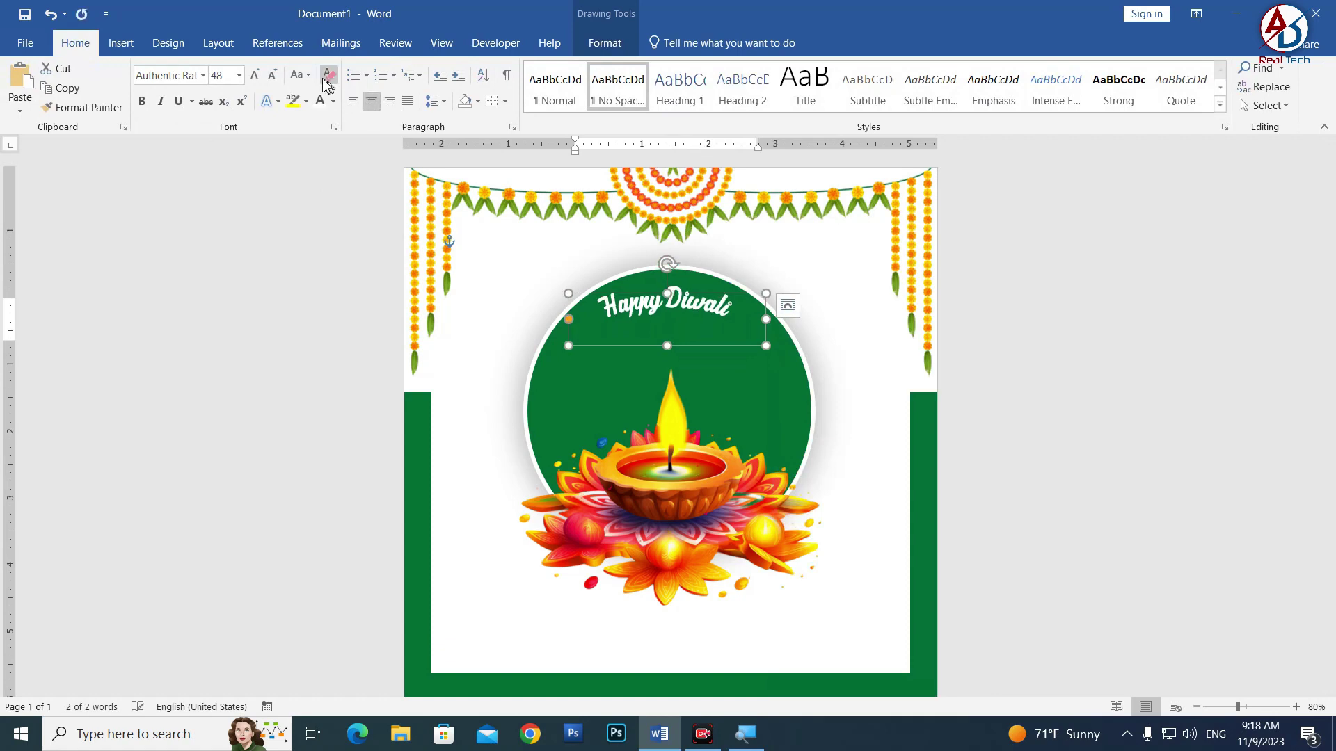
pyautogui.click(255, 75)
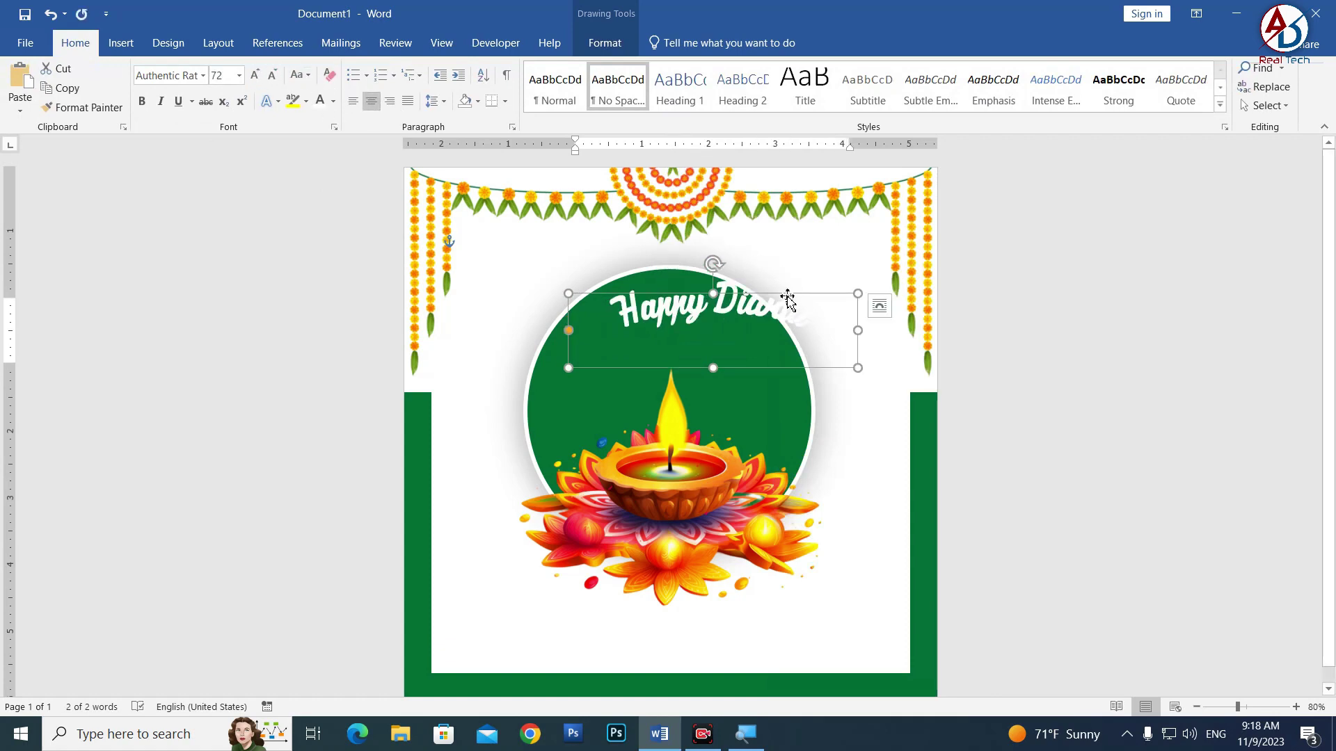
# Move and resize the arched text box so it curves along the circle's top
pyautogui.moveTo(788, 298)
pyautogui.mouseDown()
pyautogui.moveTo(726, 327)
pyautogui.moveTo(668, 236)
pyautogui.mouseUp()
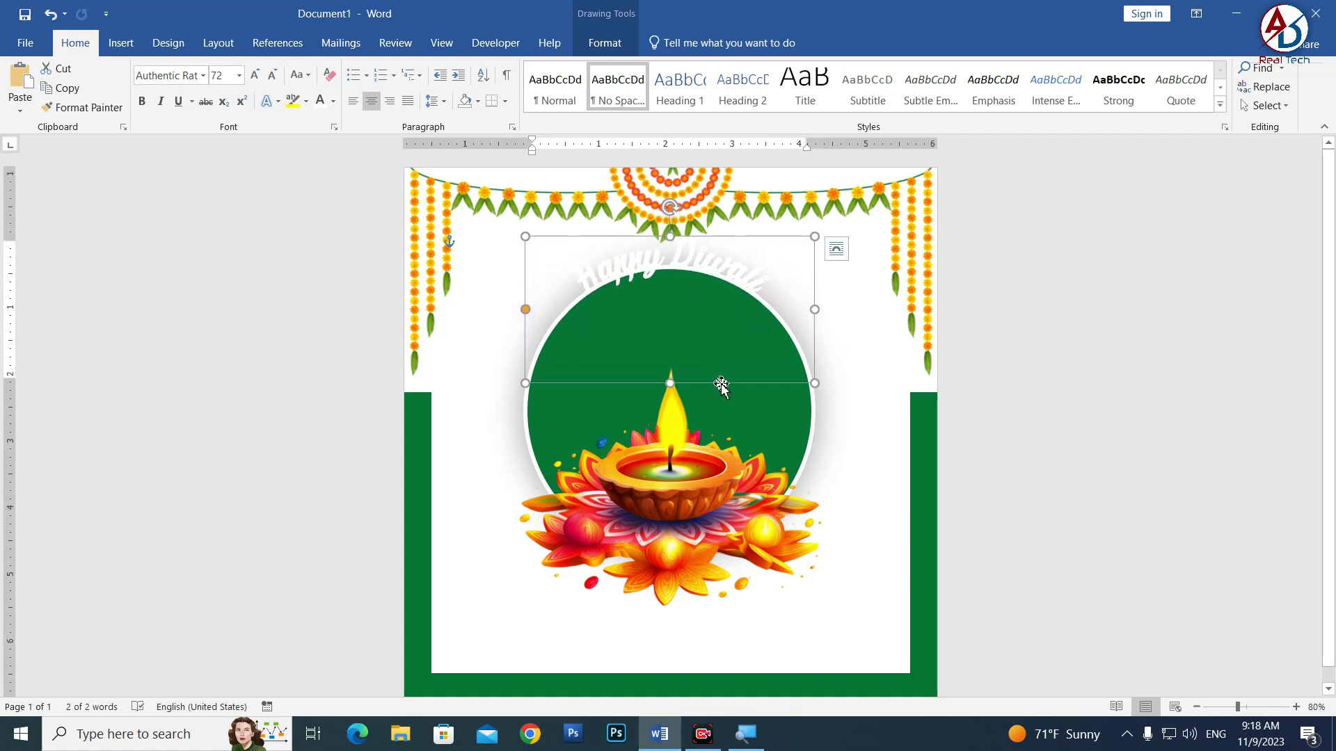
pyautogui.moveTo(721, 385); pyautogui.dragTo(724, 435)
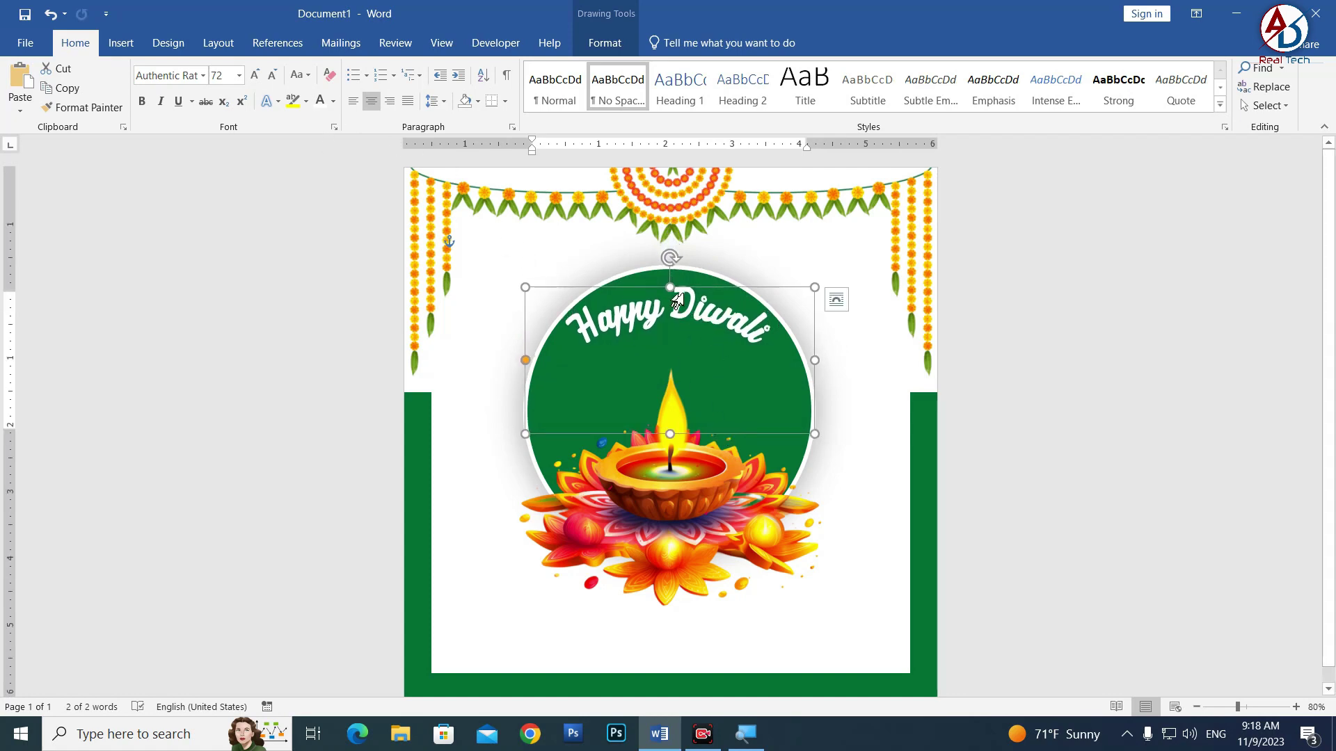
pyautogui.moveTo(670, 288)
pyautogui.mouseDown()
pyautogui.moveTo(670, 271)
pyautogui.moveTo(704, 279)
pyautogui.mouseUp()
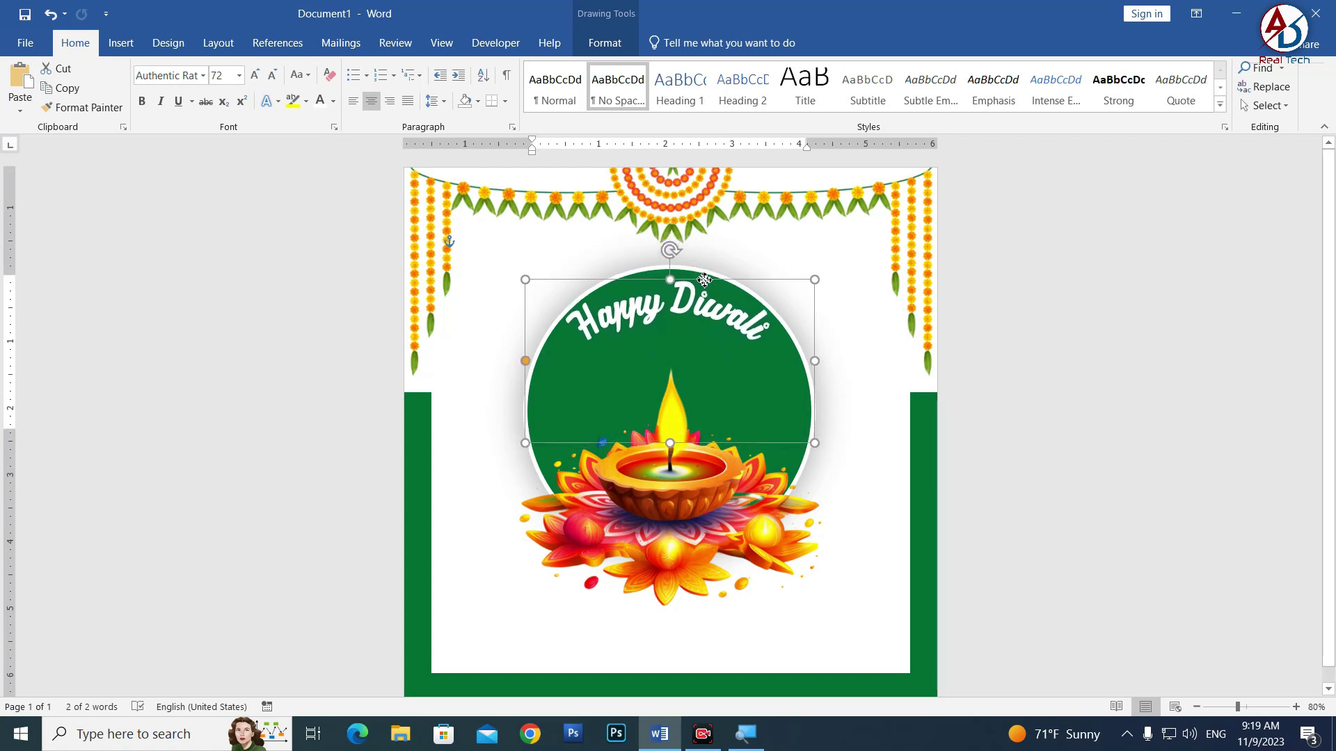
pyautogui.moveTo(705, 280); pyautogui.dragTo(707, 285)
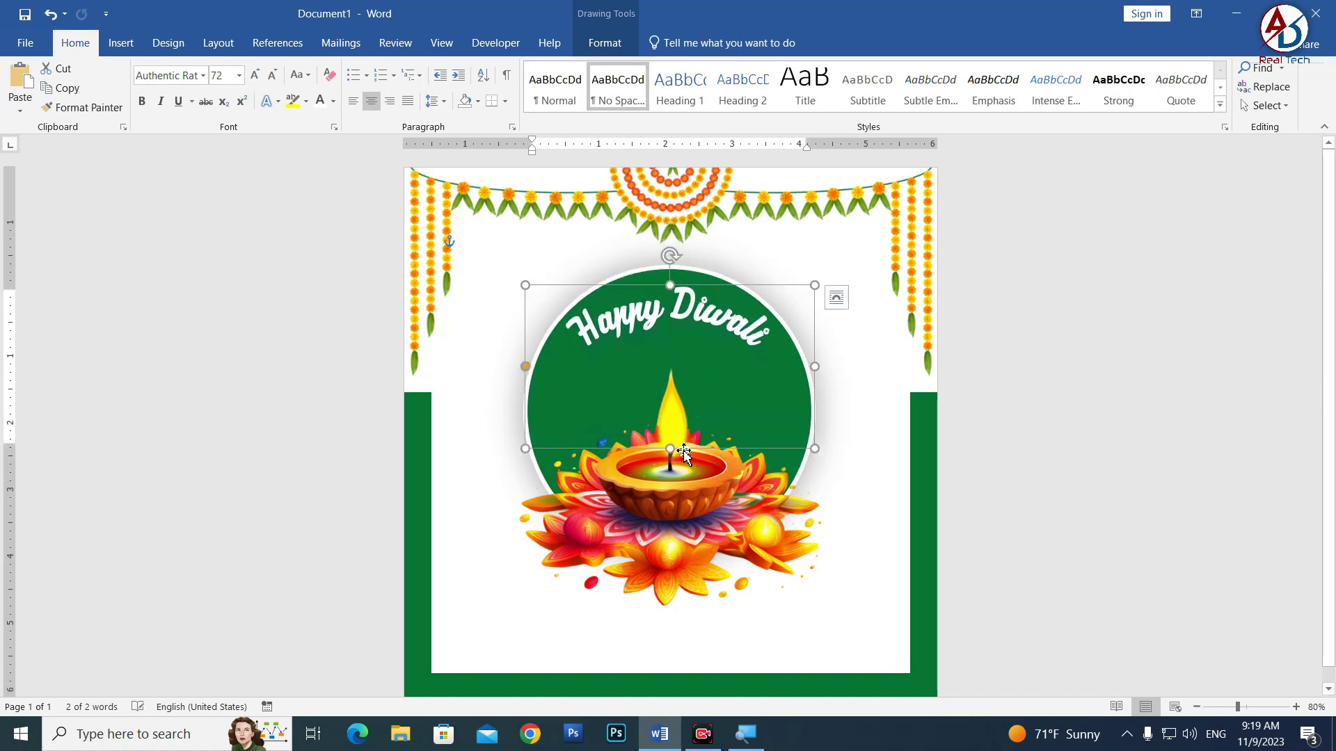
pyautogui.moveTo(670, 449); pyautogui.dragTo(689, 554)
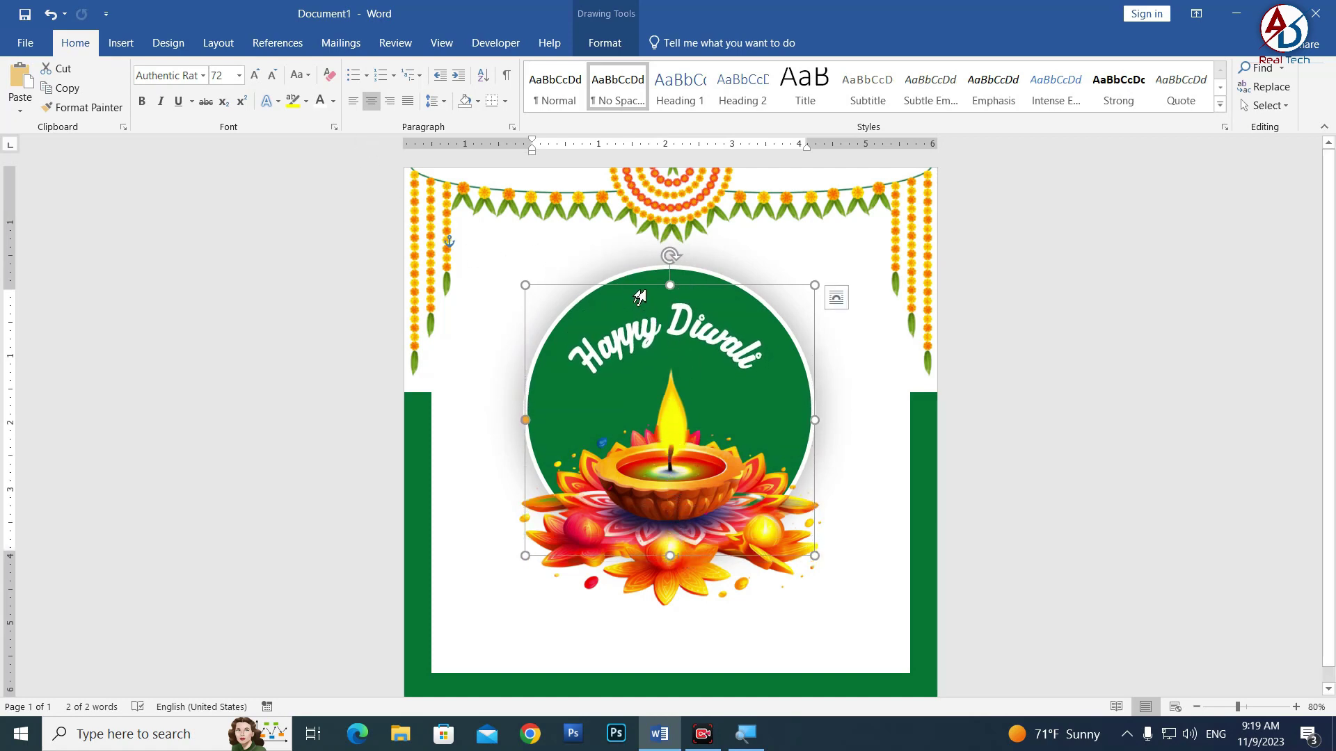
pyautogui.moveTo(641, 290); pyautogui.dragTo(639, 262)
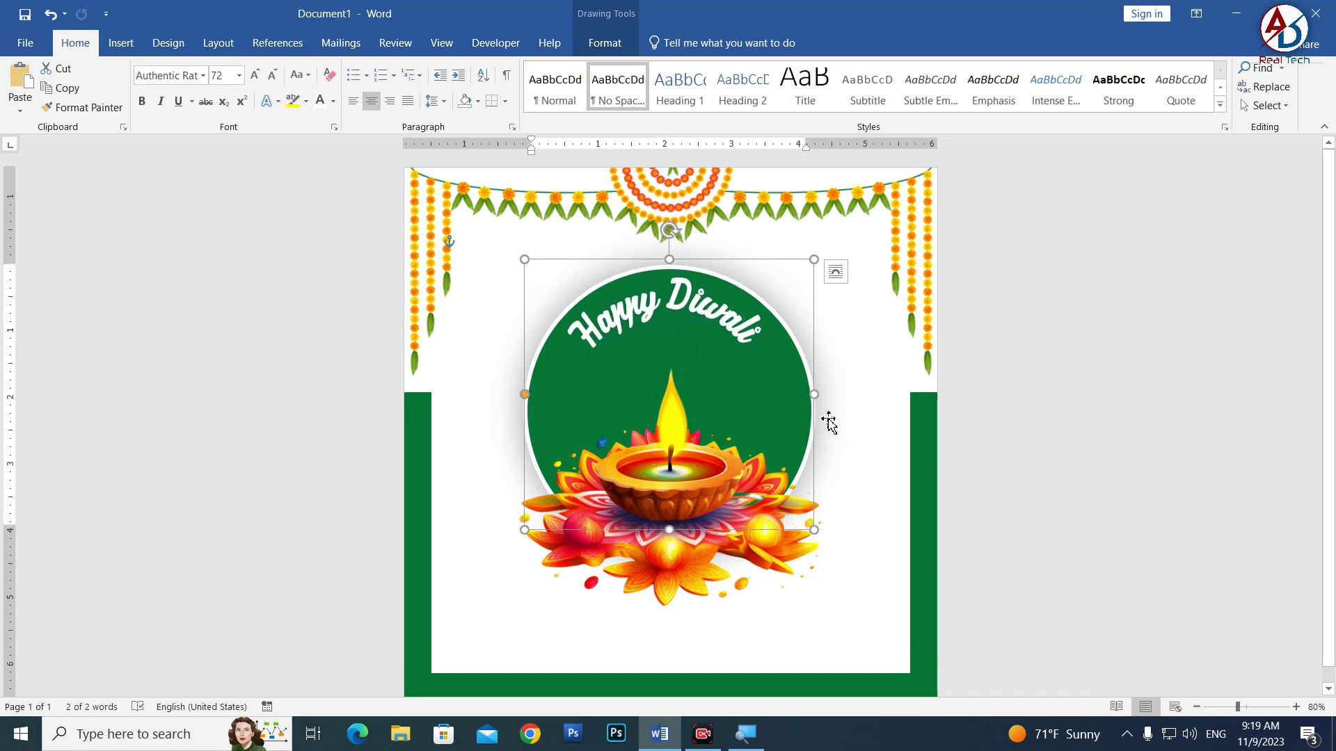
pyautogui.moveTo(814, 395); pyautogui.dragTo(824, 395)
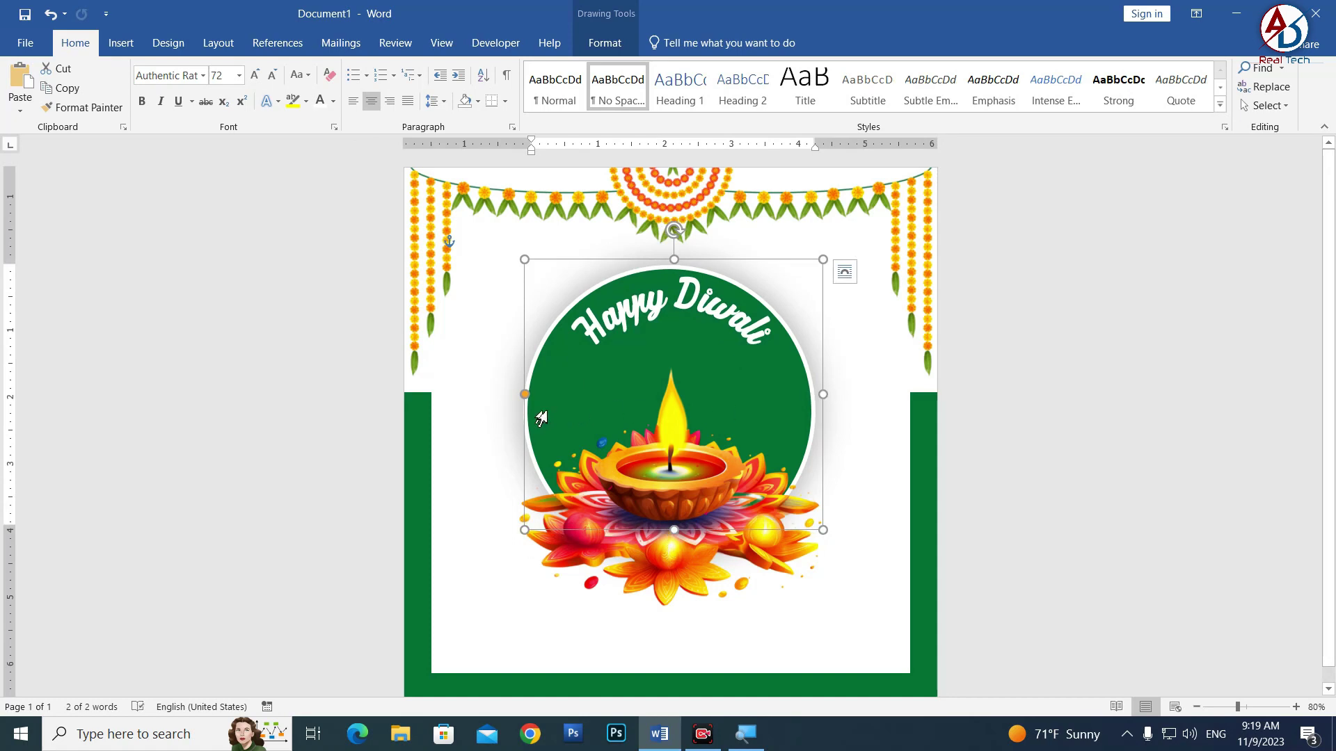
pyautogui.moveTo(527, 393); pyautogui.dragTo(522, 394)
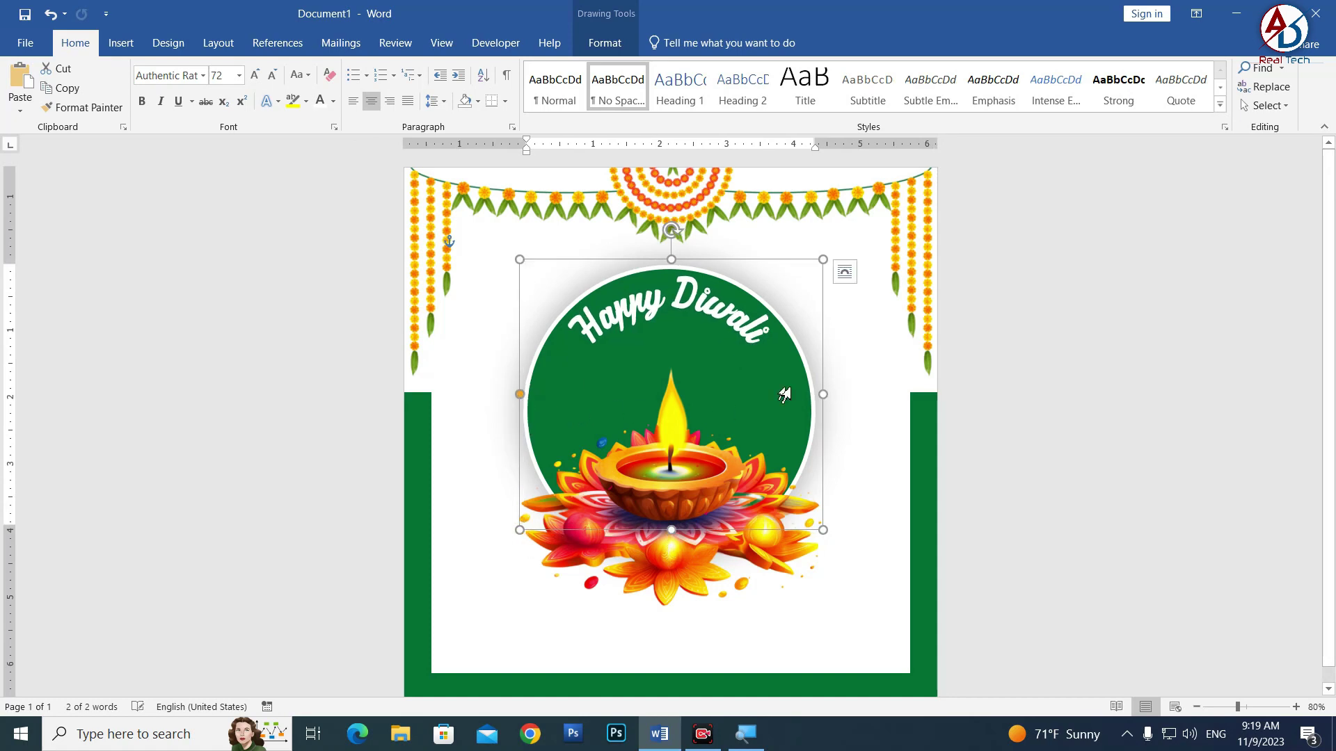
pyautogui.hotkey('ctrl', 'z')
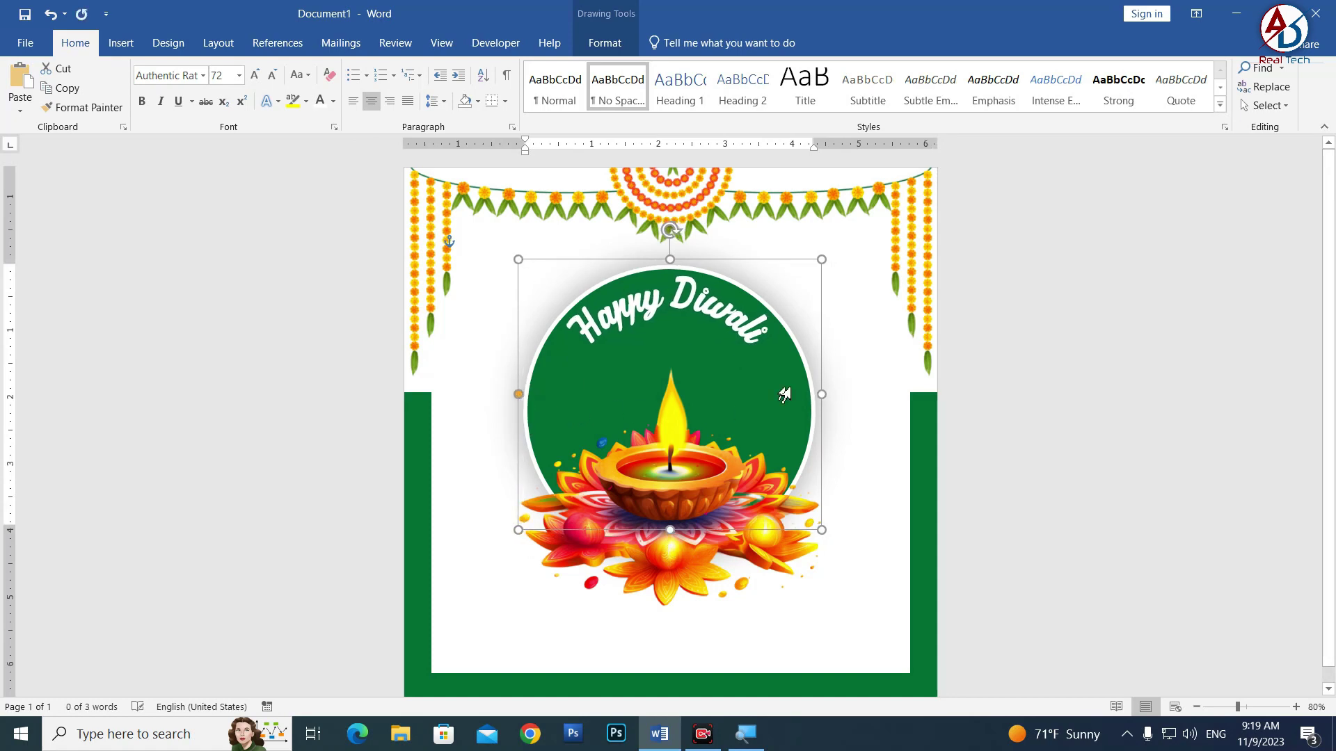
# Preview the card, briefly selecting the arched 'Happy Diwali' text to check it
pyautogui.click(1206, 437)
pyautogui.scroll(-2, 1154, 358)
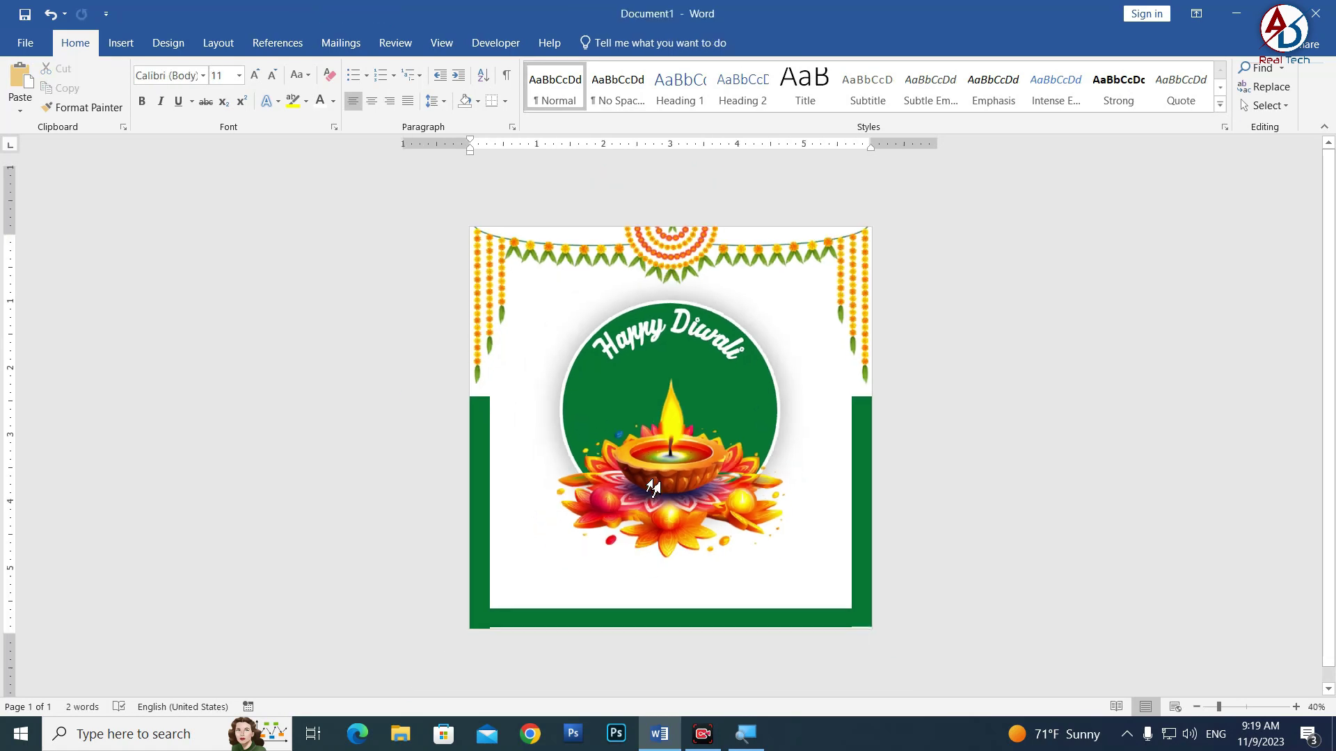
pyautogui.tripleClick(707, 334)
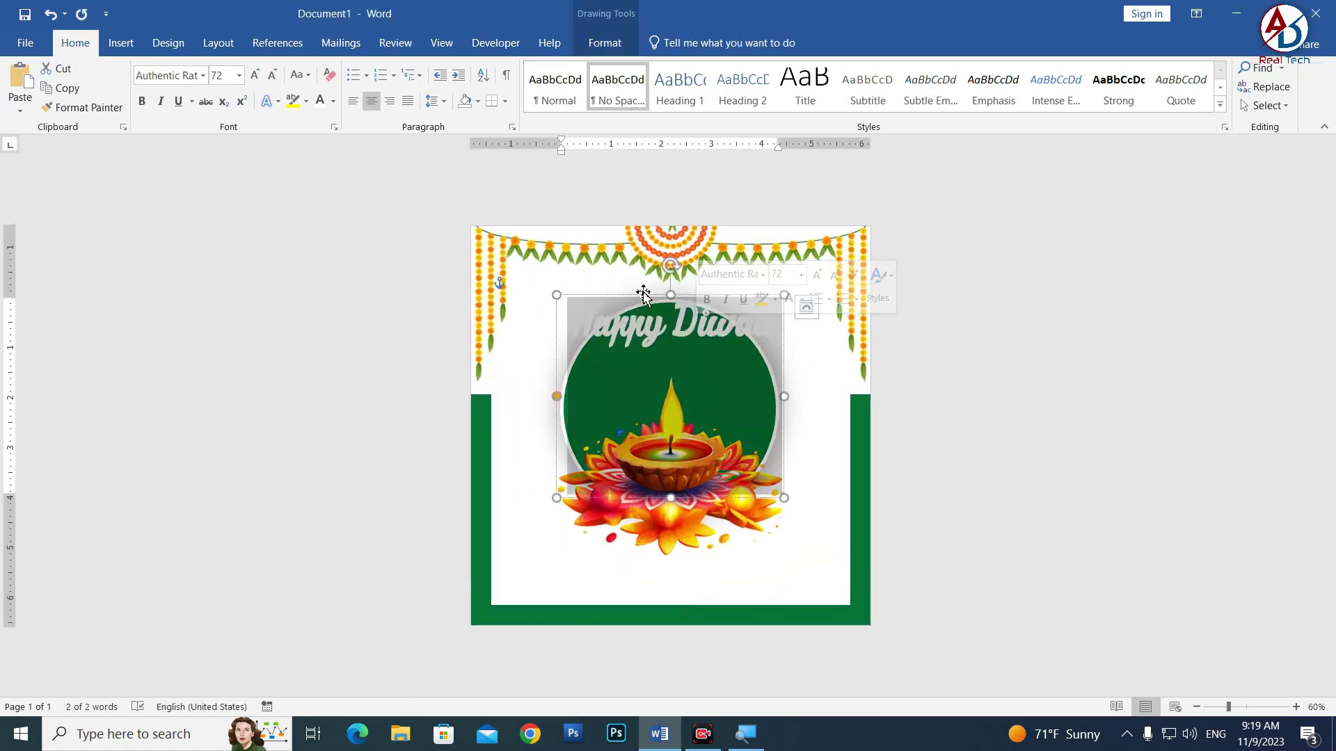
pyautogui.click(1103, 418)
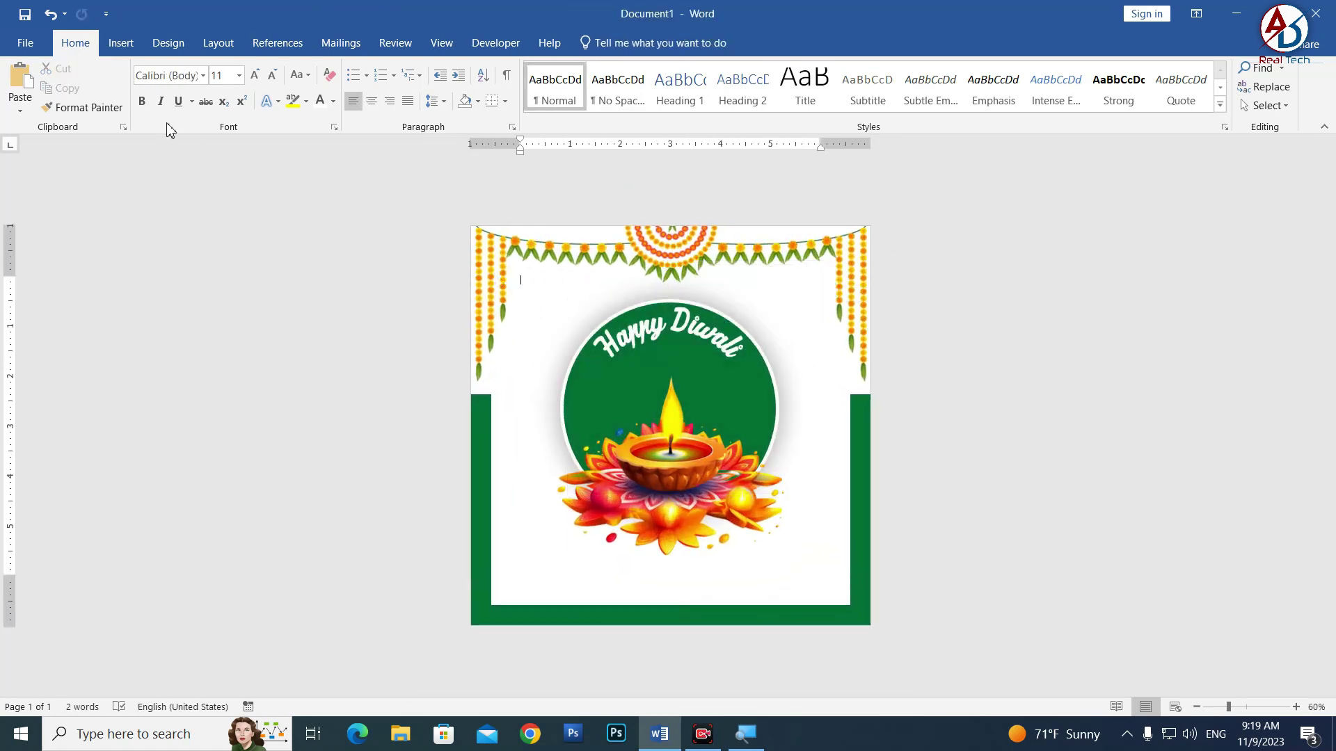
# Insert a WordArt box onto the green circle and type 2023
pyautogui.click(121, 43)
pyautogui.click(1042, 90)
pyautogui.click(1050, 170)
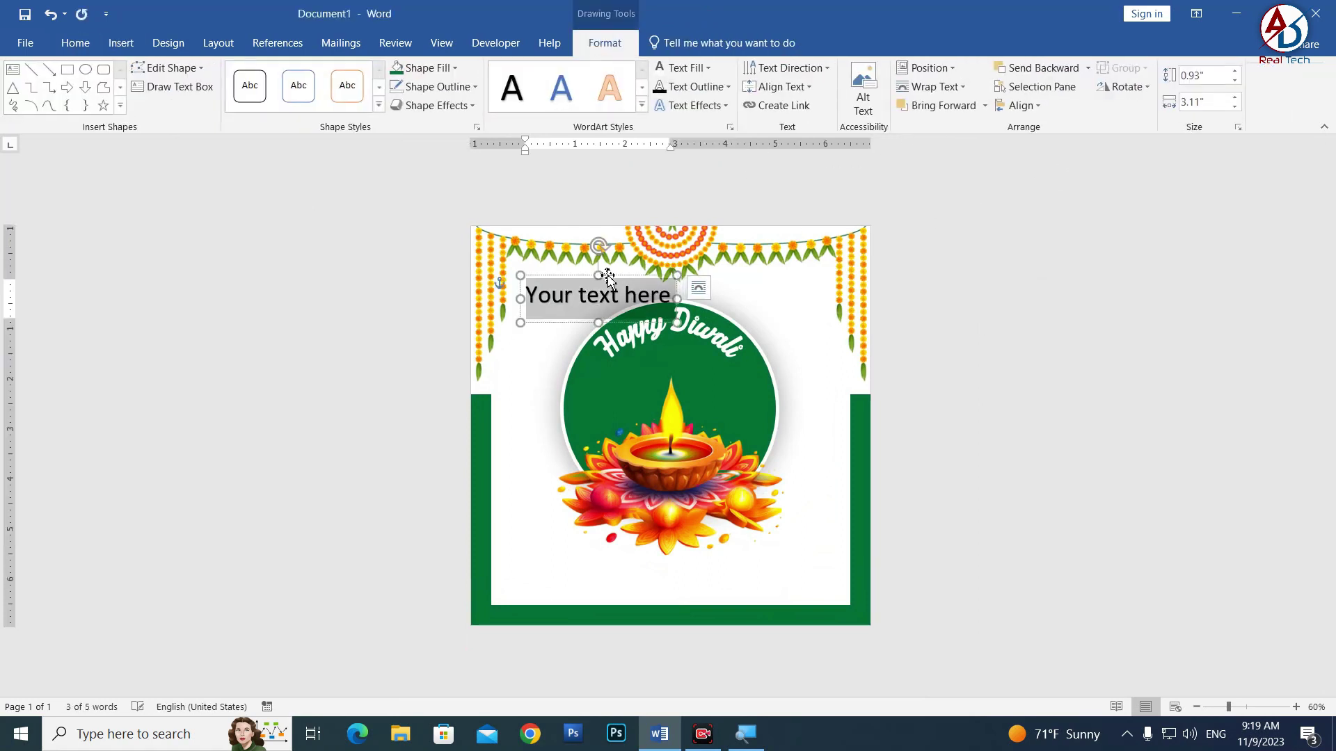
pyautogui.moveTo(615, 289); pyautogui.dragTo(678, 358)
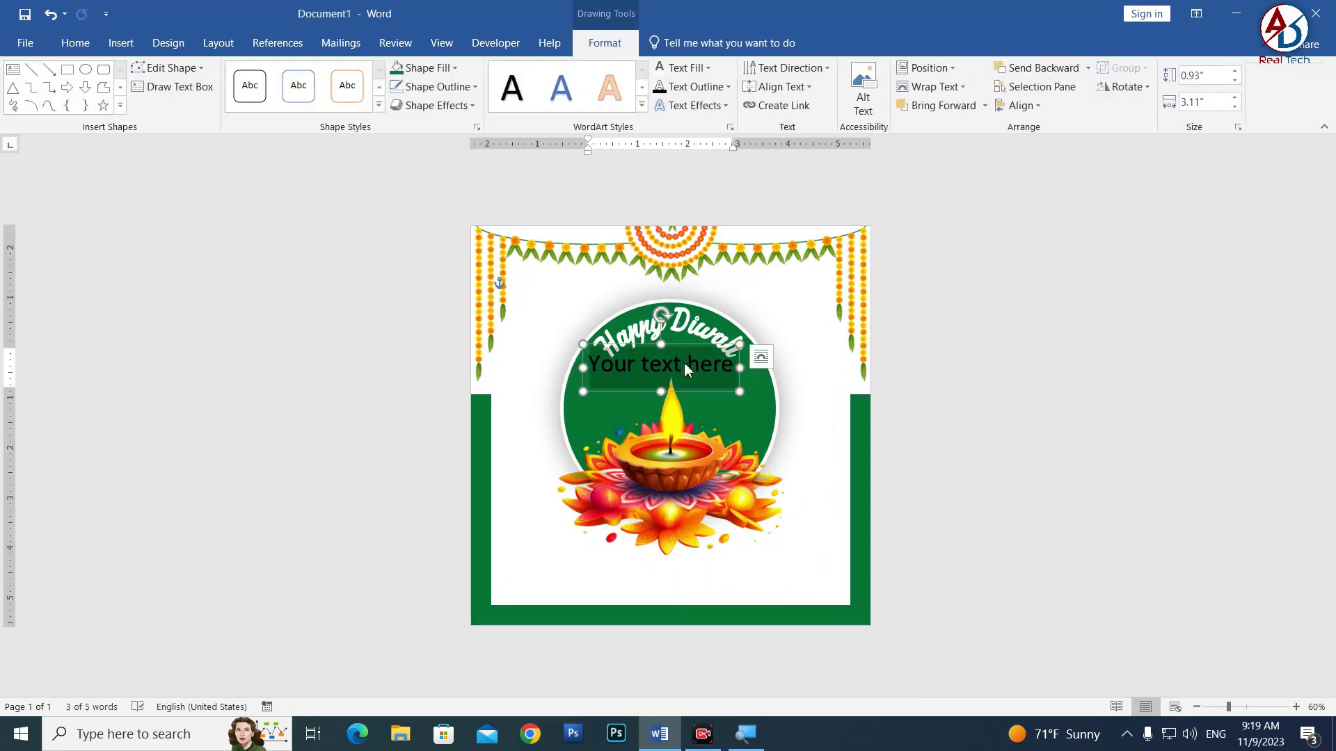
pyautogui.write('2023')
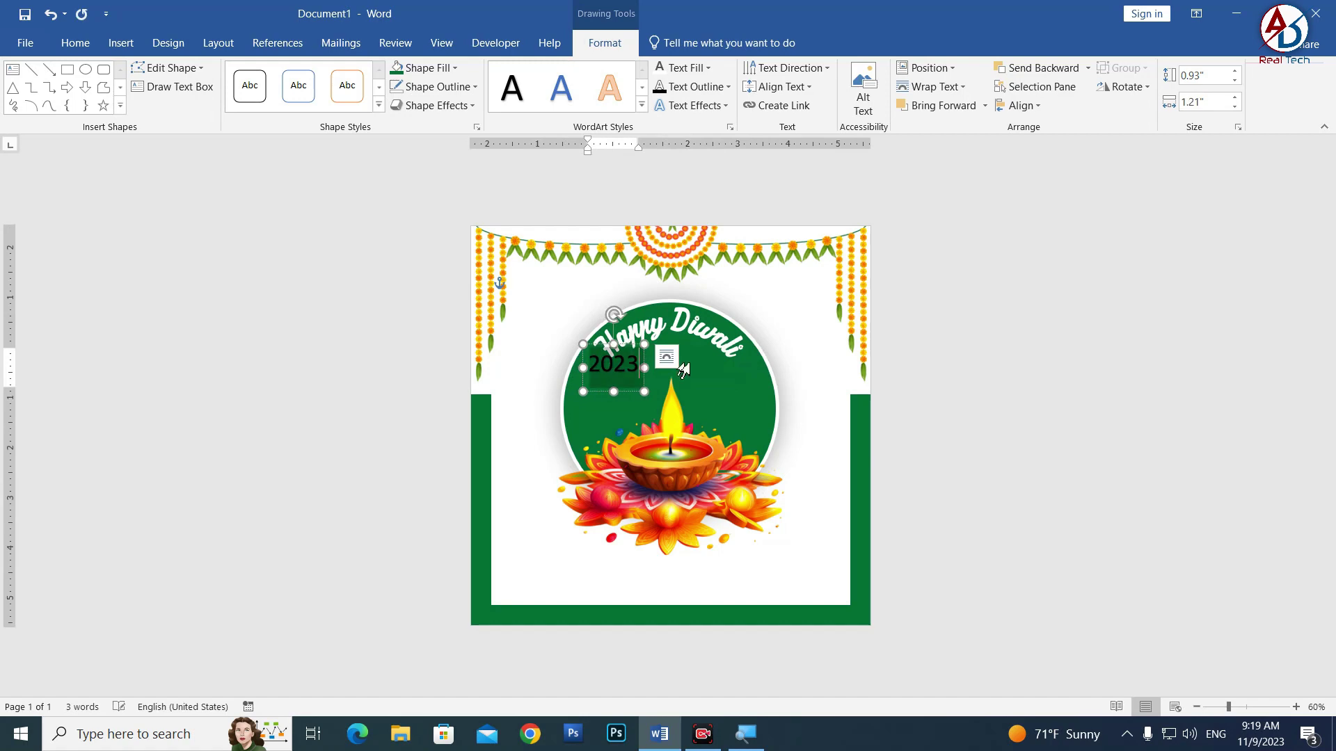
# Give 2023 the No Spacing style and Authentic Ratatouille font, enlarged to 48 pt
pyautogui.click(75, 42)
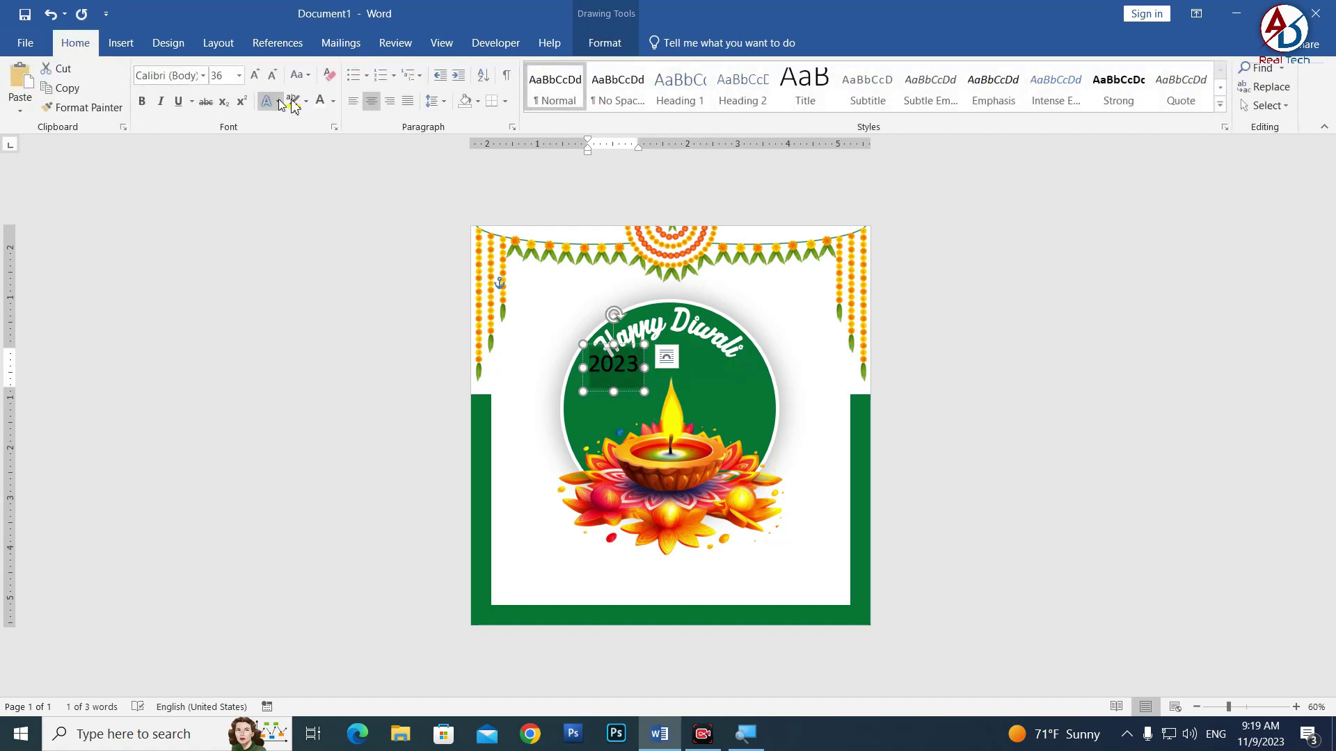
pyautogui.click(617, 87)
pyautogui.click(203, 75)
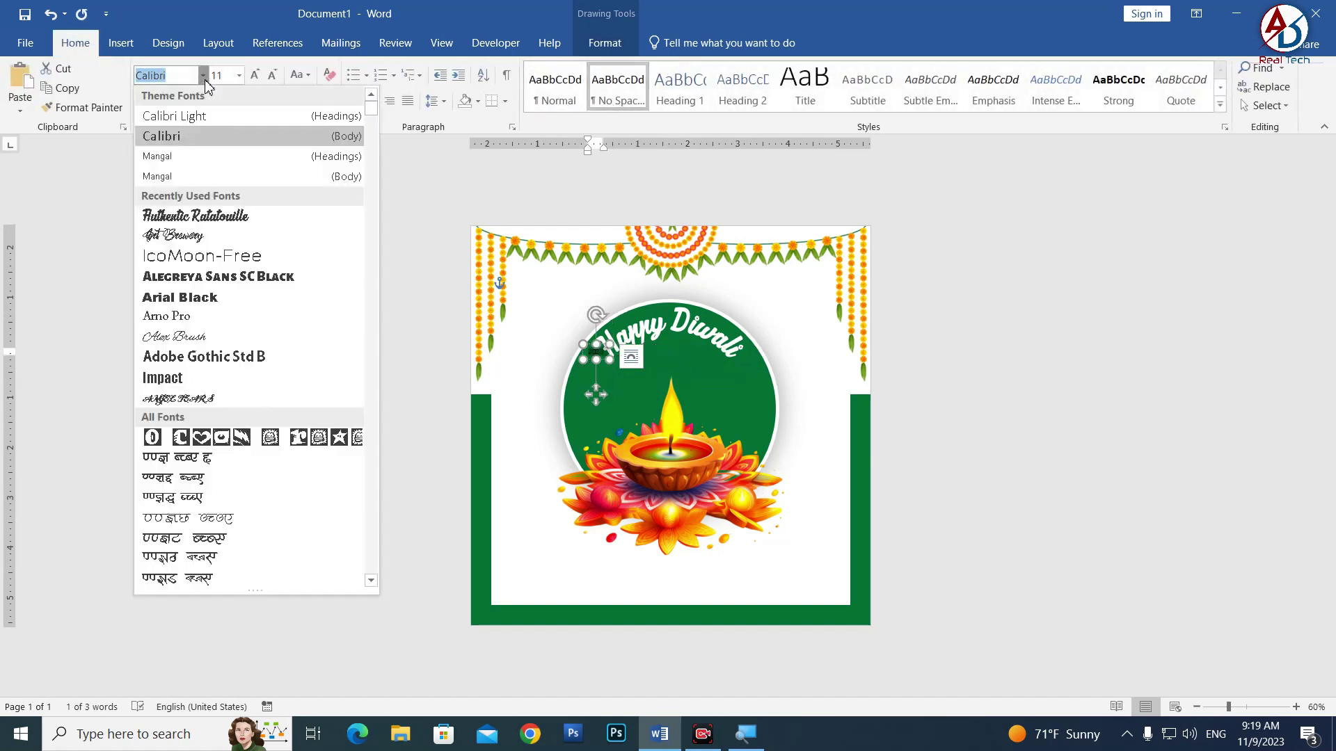
pyautogui.click(194, 217)
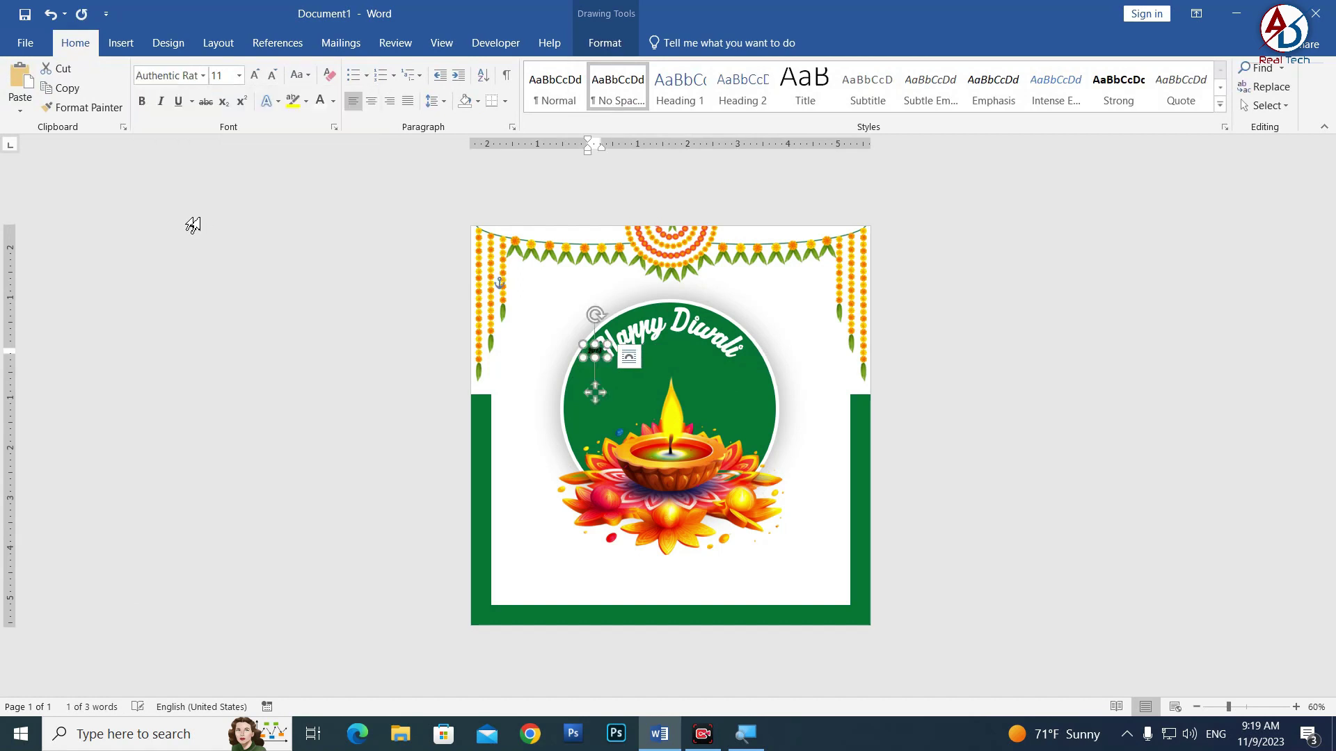
pyautogui.click(255, 75)
pyautogui.click(255, 75)
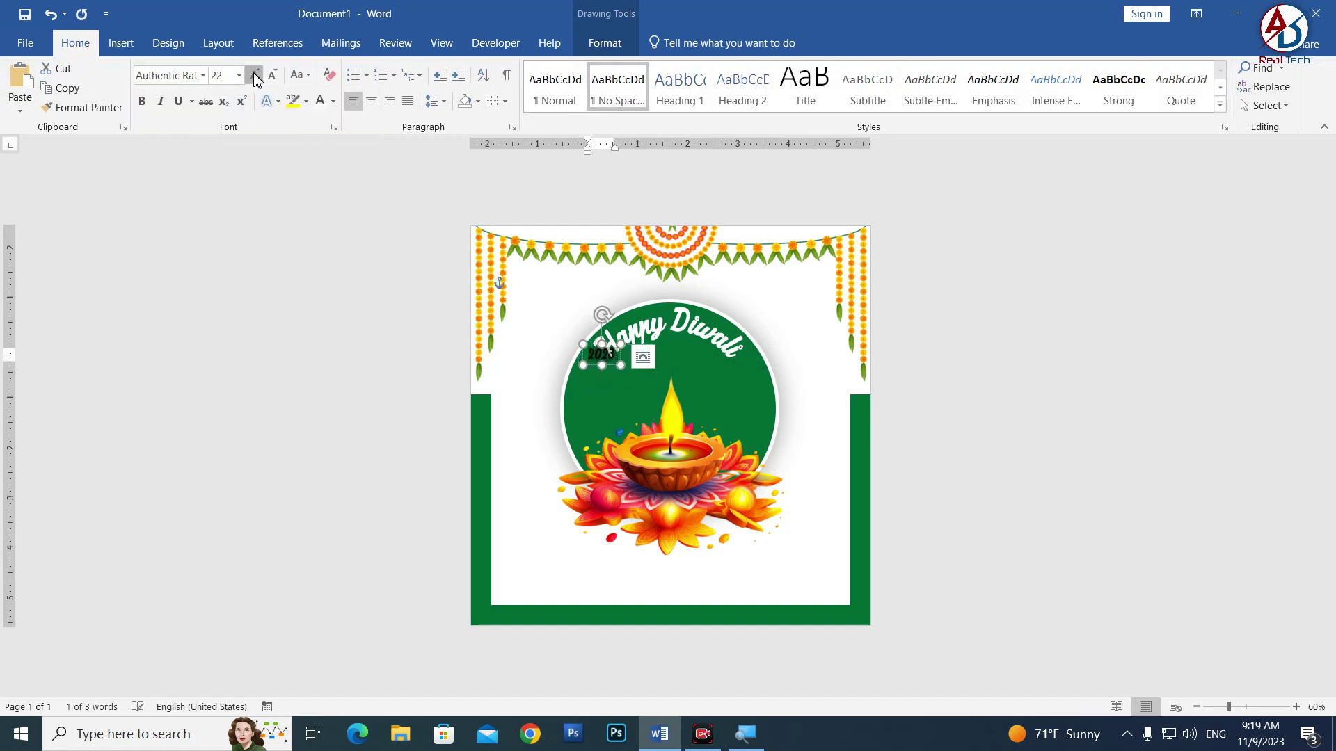
pyautogui.click(254, 75)
pyautogui.click(255, 75)
pyautogui.click(254, 75)
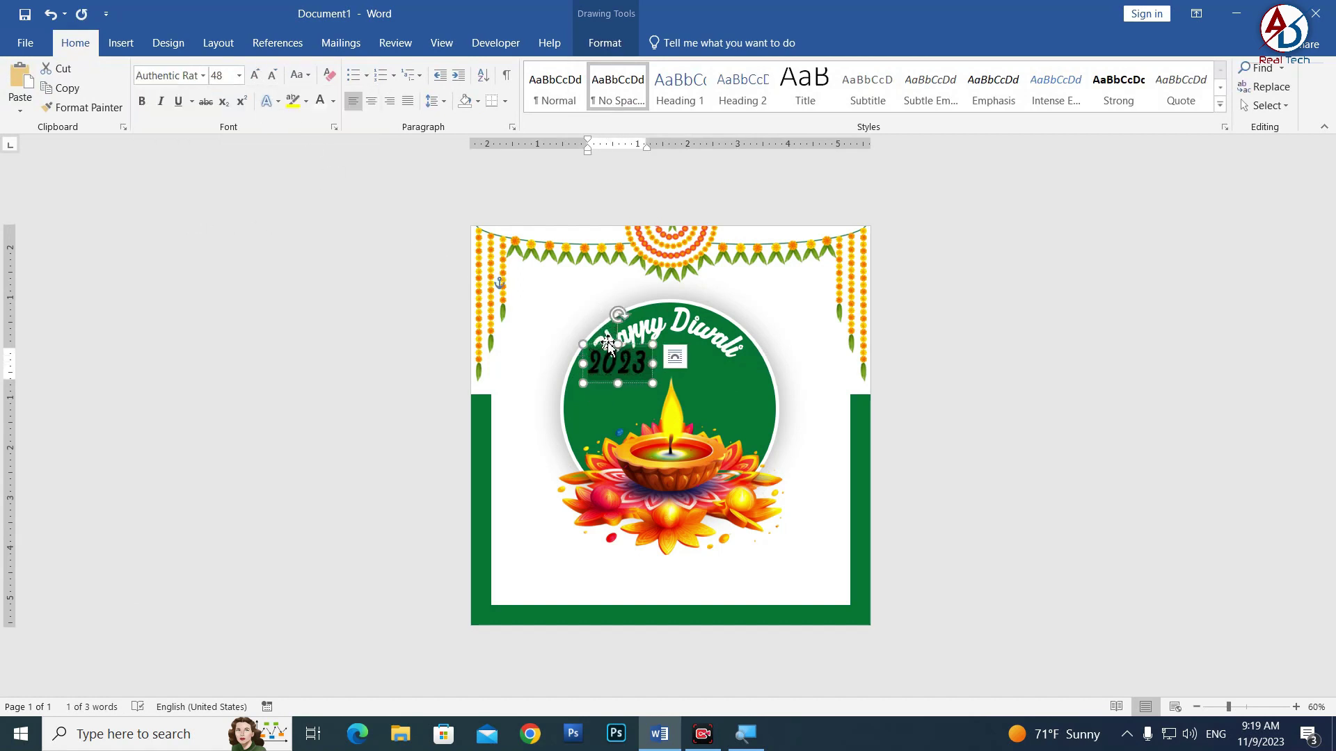
# Make 2023 white, position it under Diwali, and set it to 55 pt
pyautogui.moveTo(620, 348); pyautogui.dragTo(680, 341)
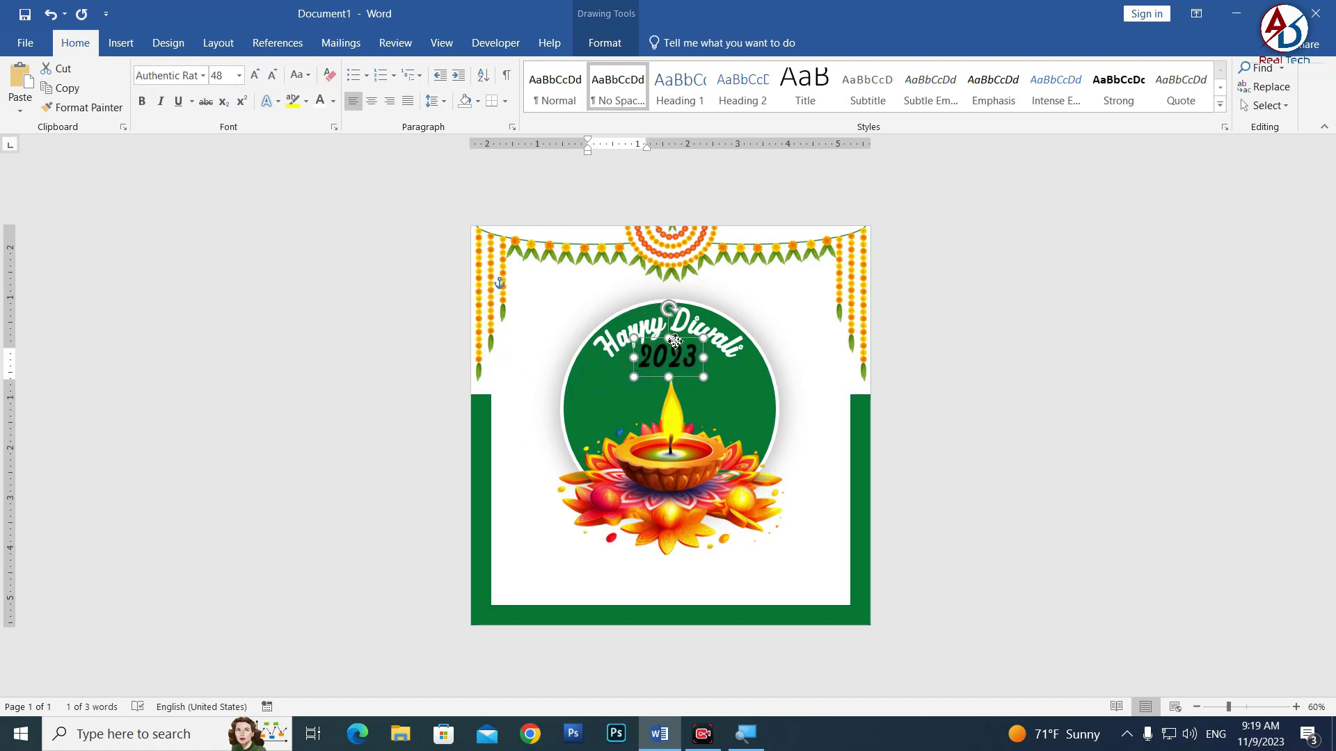
pyautogui.click(320, 102)
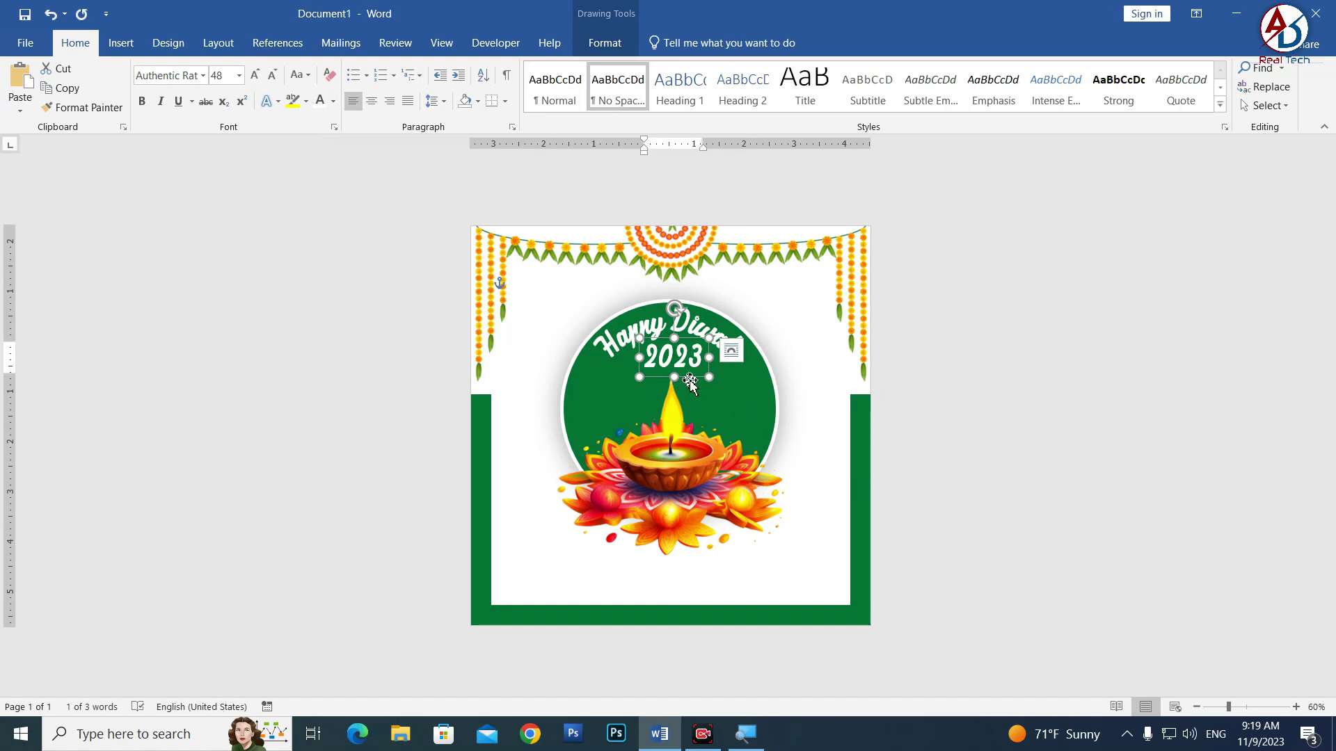
pyautogui.press('Left')
pyautogui.press('Left')
pyautogui.moveTo(685, 380); pyautogui.dragTo(685, 380)
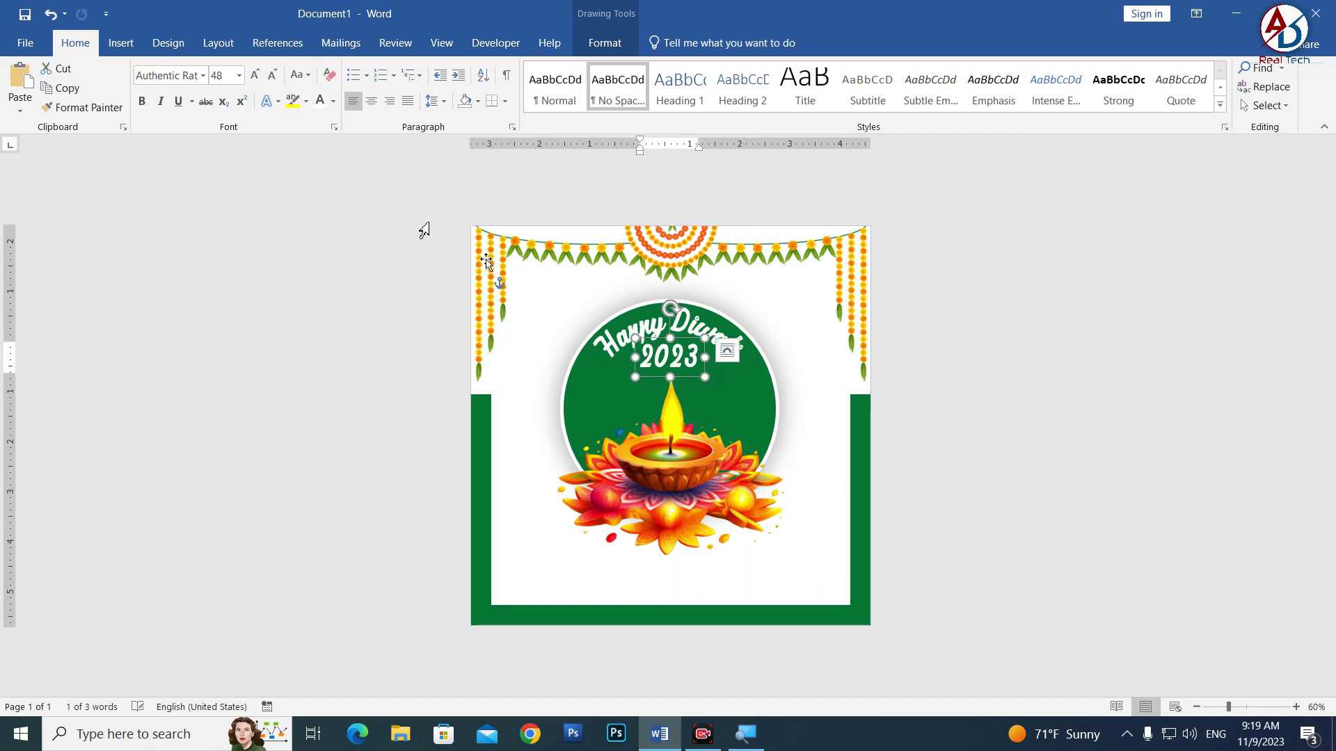
pyautogui.click(254, 77)
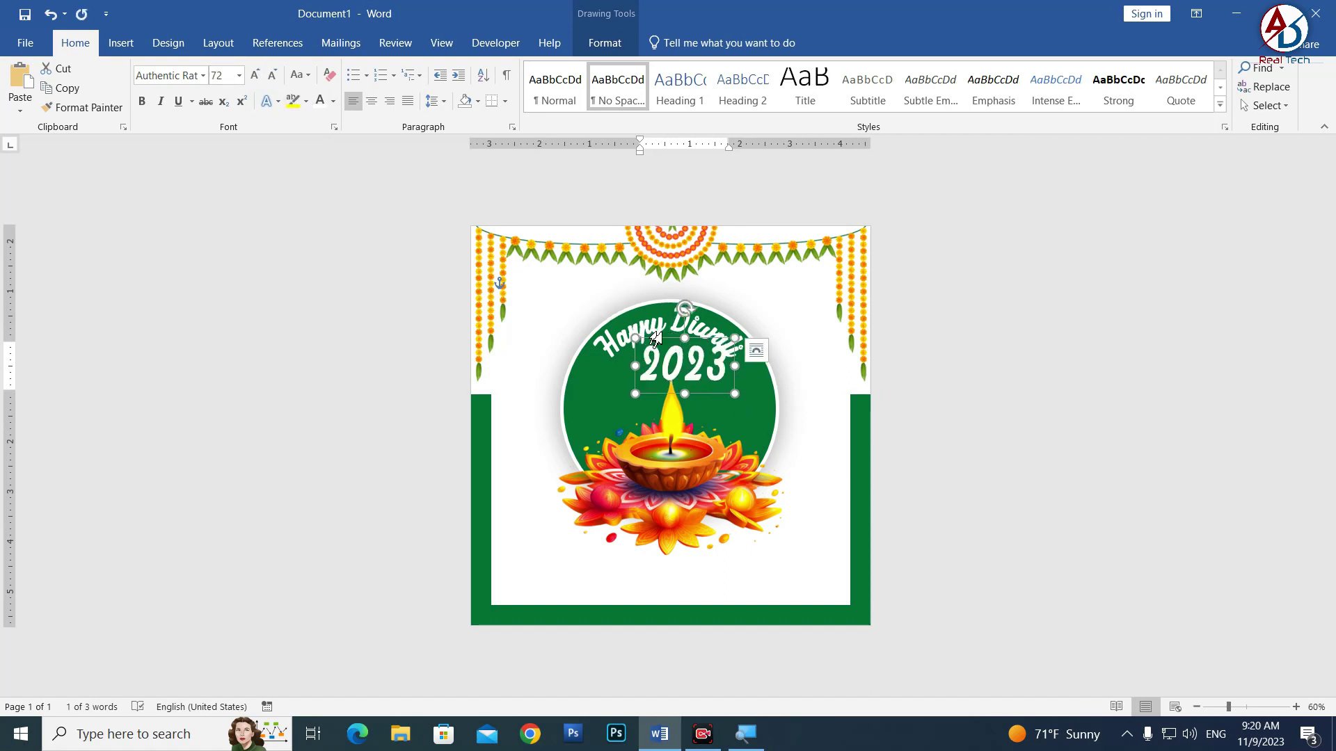
pyautogui.click(230, 76)
pyautogui.write('55')
pyautogui.press('Return')
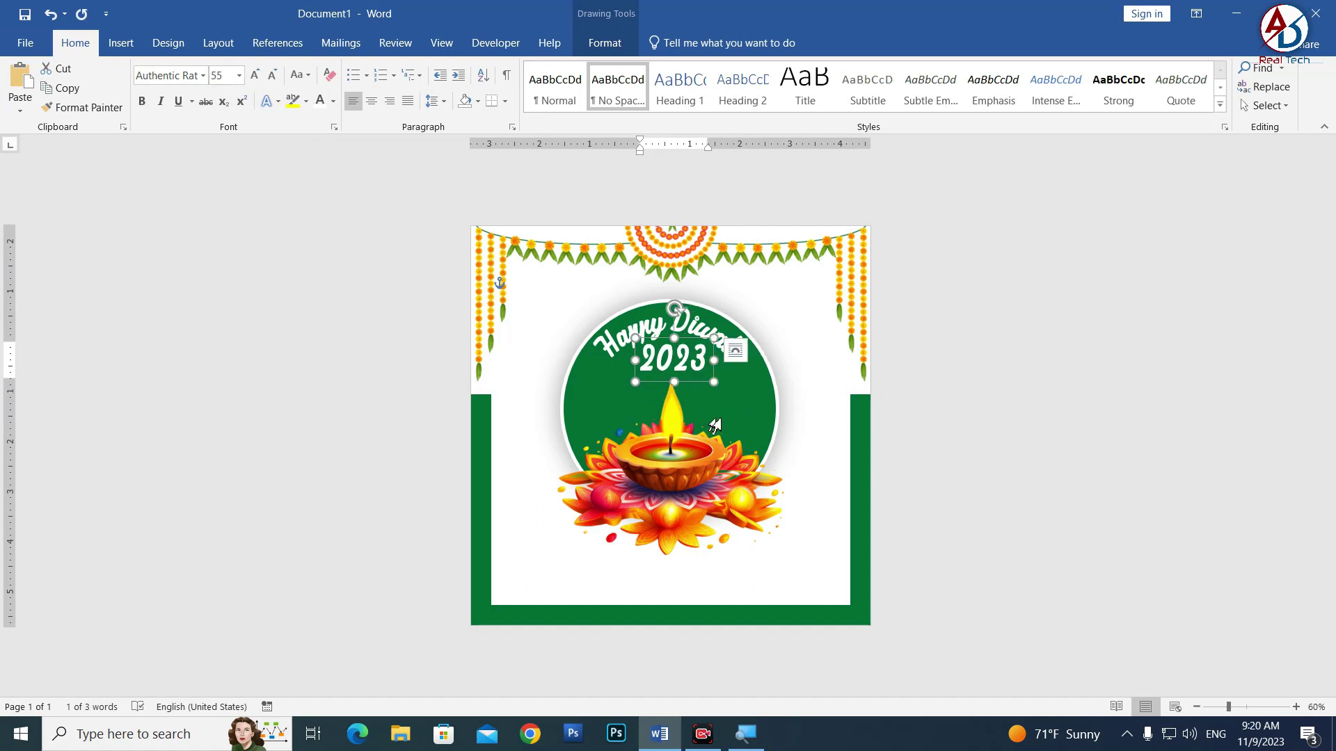
# Nudge the 2023 box slightly down and use Align Center to centre it horizontally
pyautogui.keyDown('ctrl'); pyautogui.scroll(4, 1034, 485); pyautogui.keyUp('ctrl')
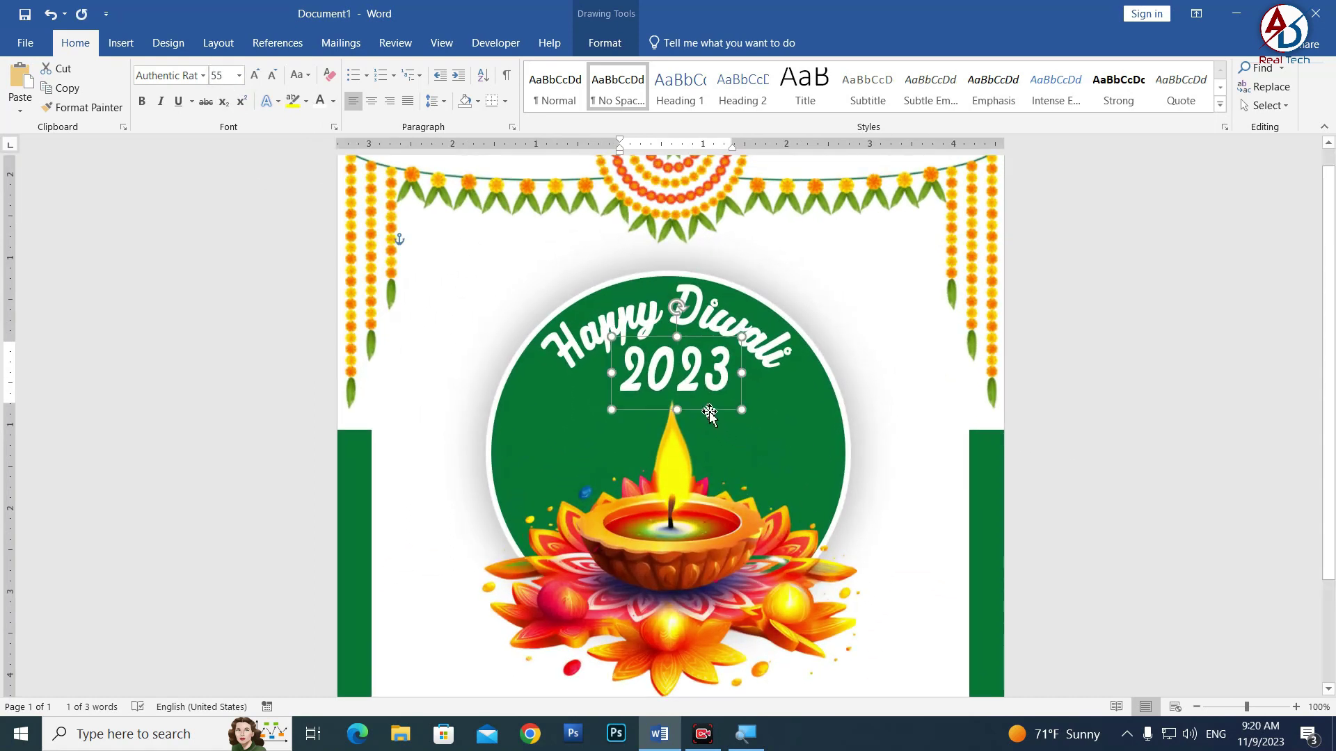
pyautogui.moveTo(709, 414); pyautogui.dragTo(710, 418)
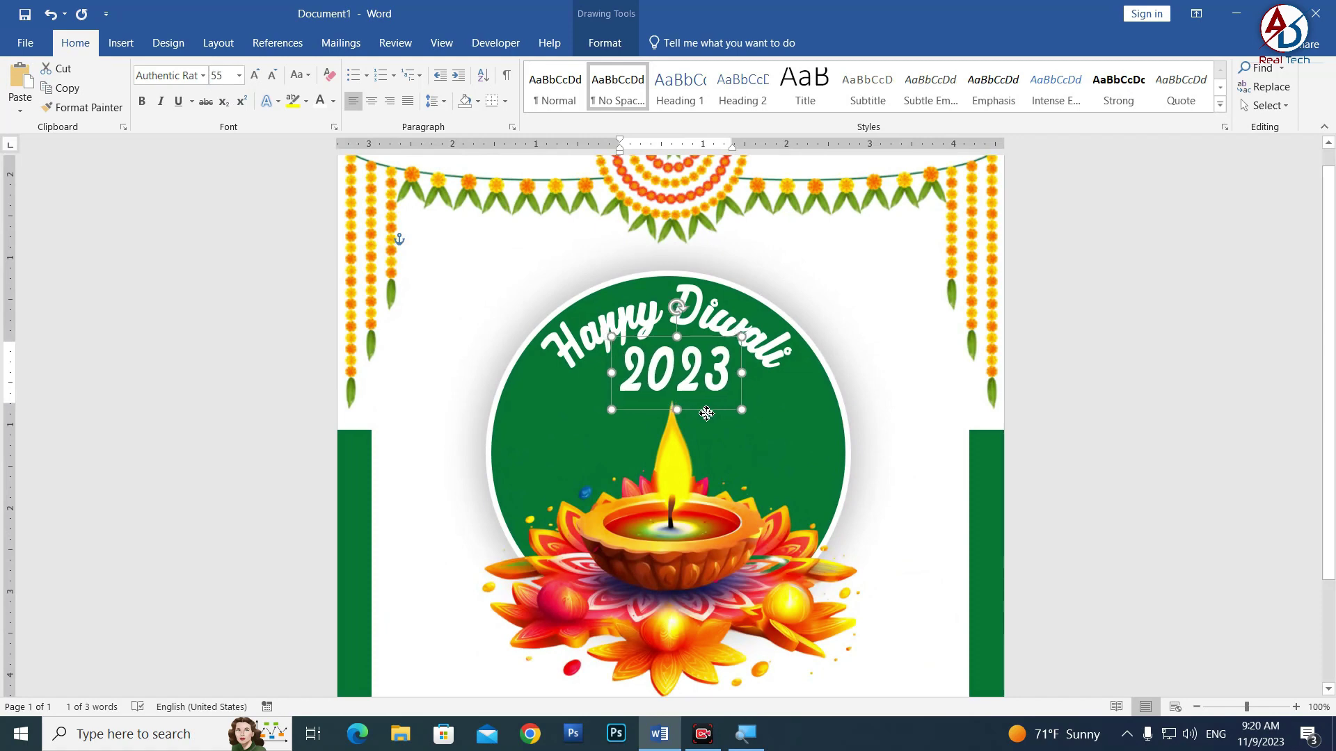
pyautogui.click(604, 42)
pyautogui.click(1021, 105)
pyautogui.click(1031, 161)
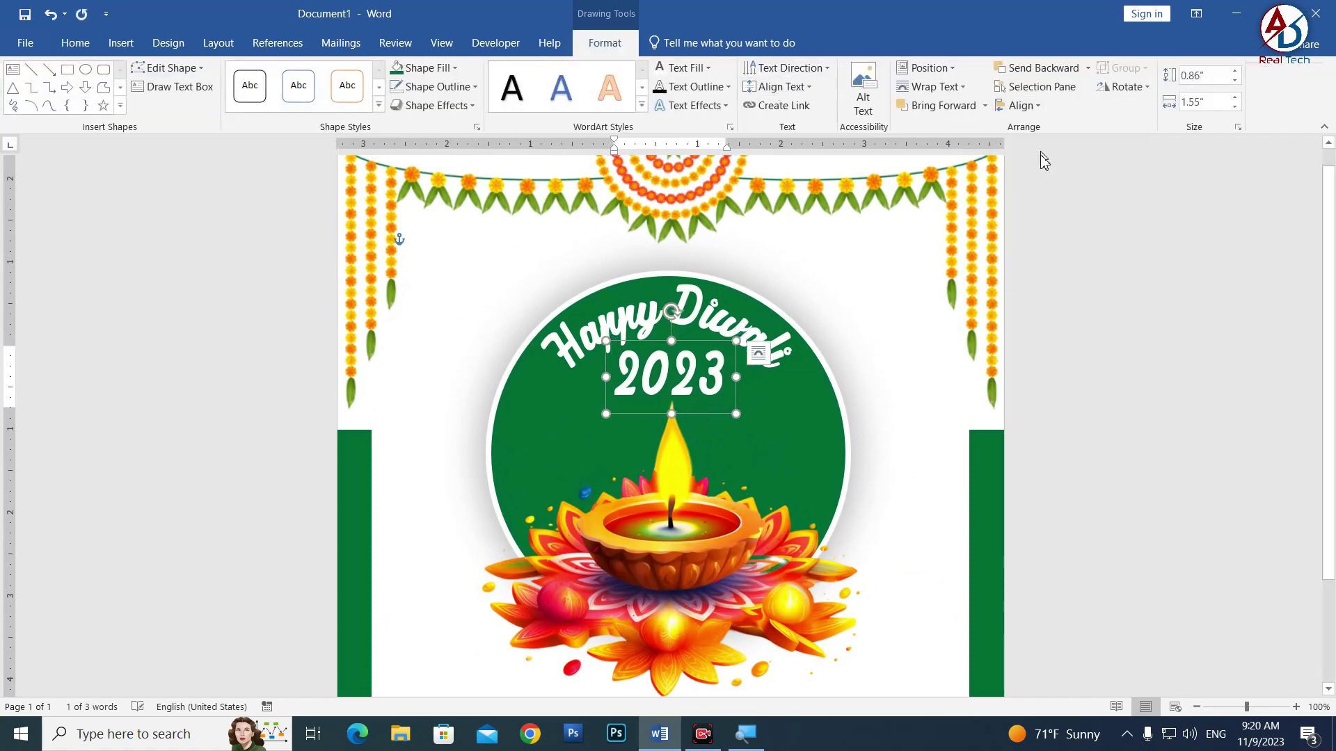
pyautogui.click(1215, 443)
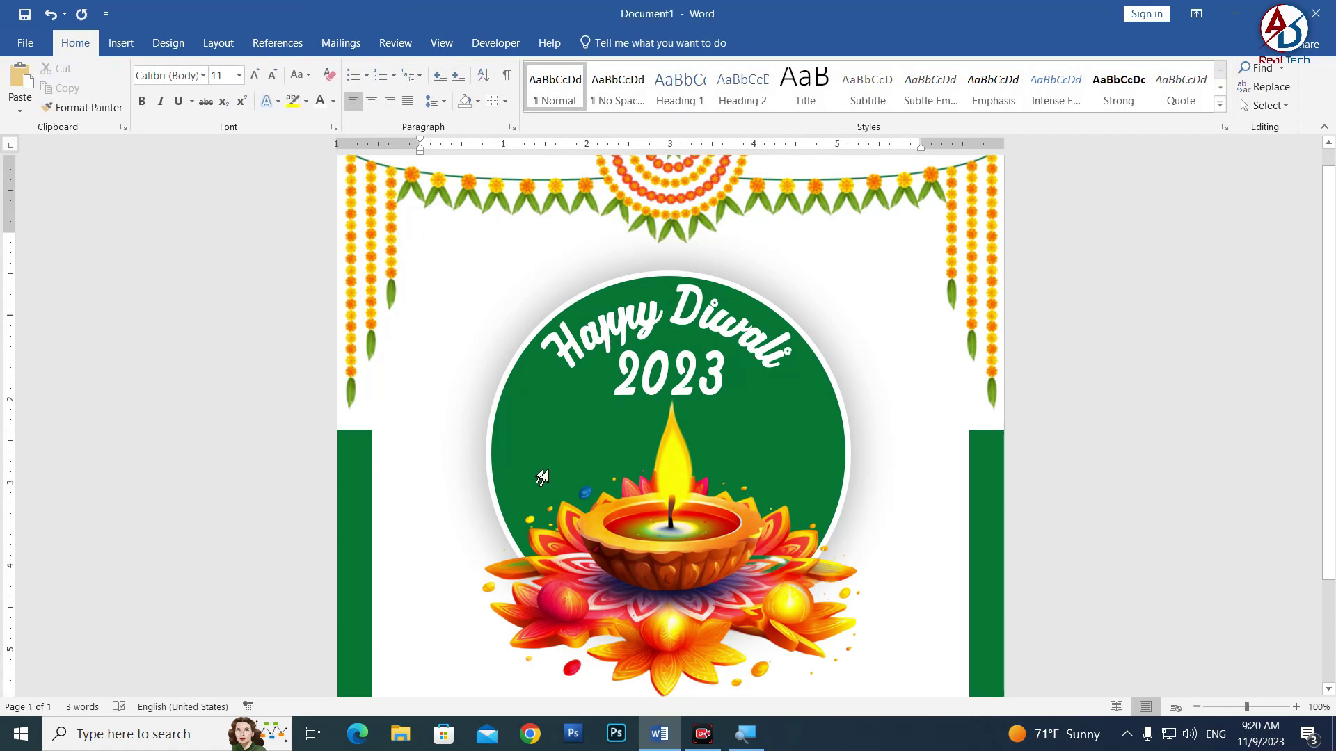
pyautogui.scroll(-5, 542, 477)
pyautogui.scroll(-4, 546, 477)
pyautogui.scroll(3, 547, 501)
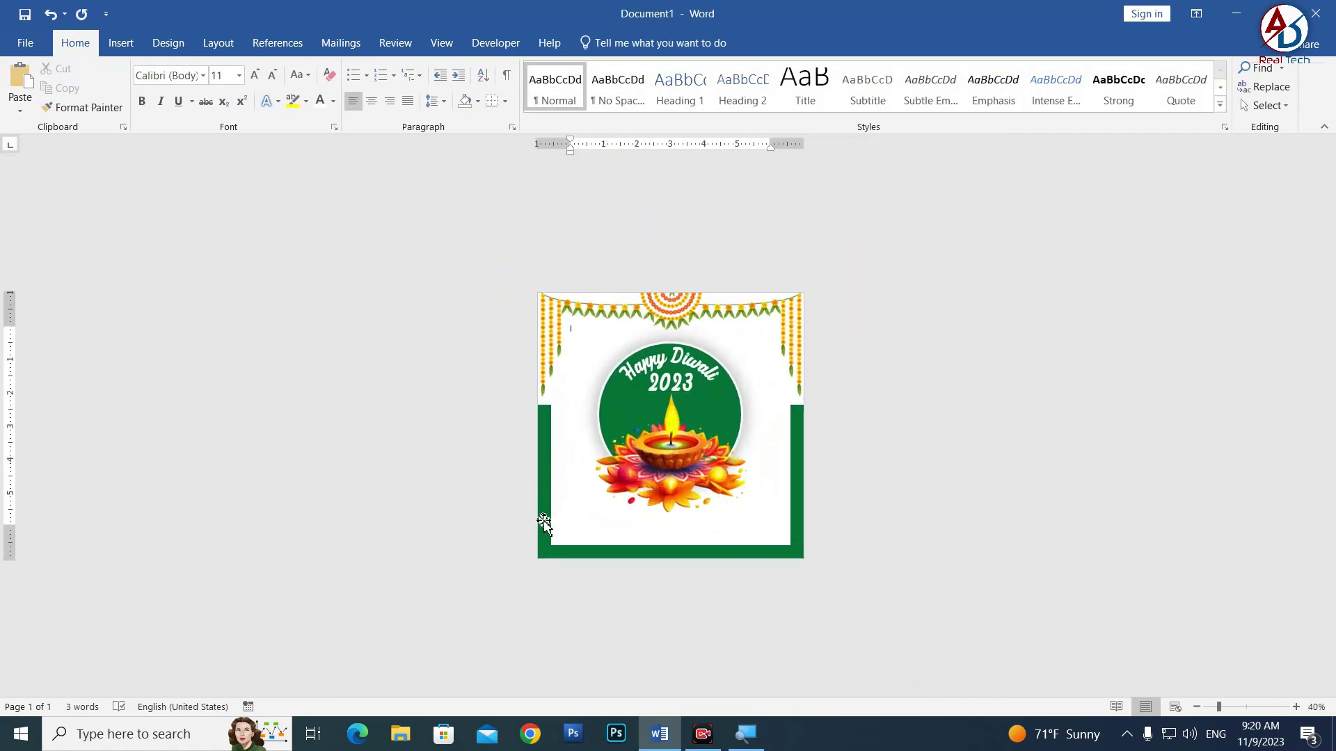
pyautogui.click(683, 385)
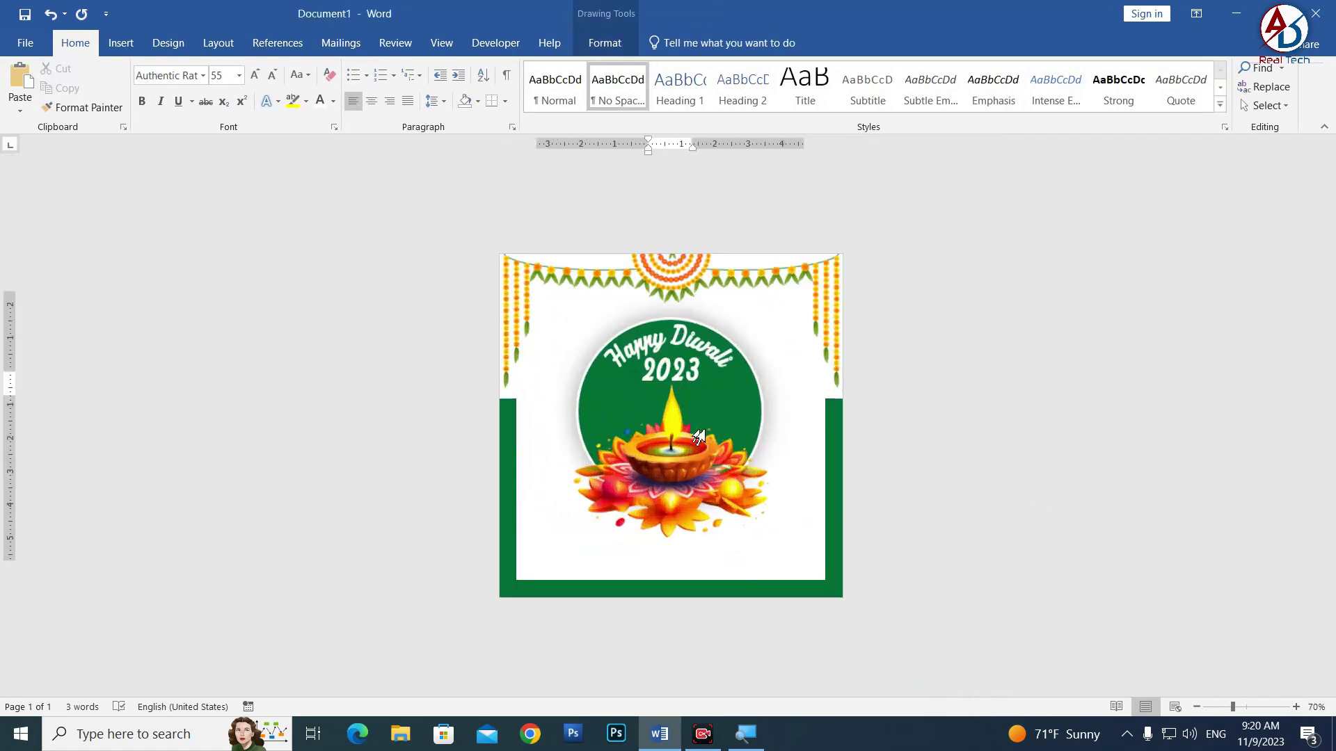
pyautogui.scroll(4, 682, 385)
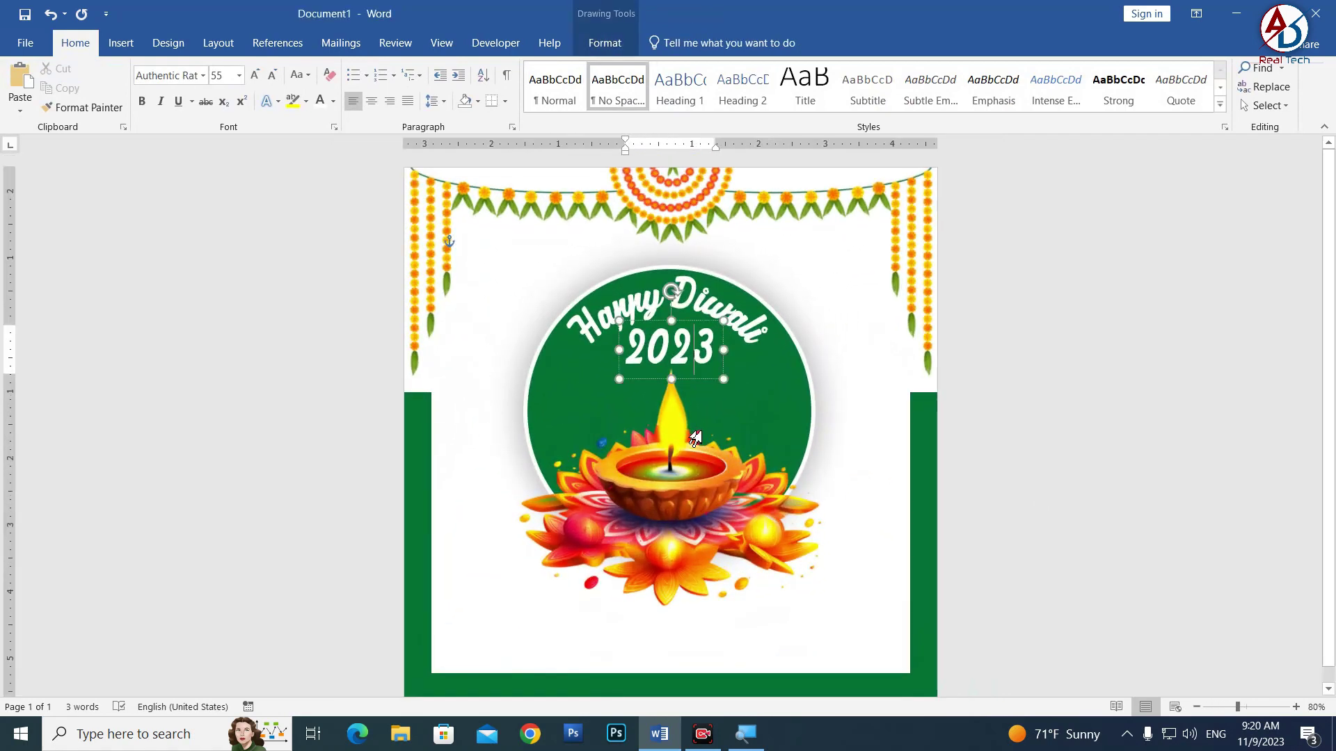
# Change the 2023 text colour to gold
pyautogui.click(334, 101)
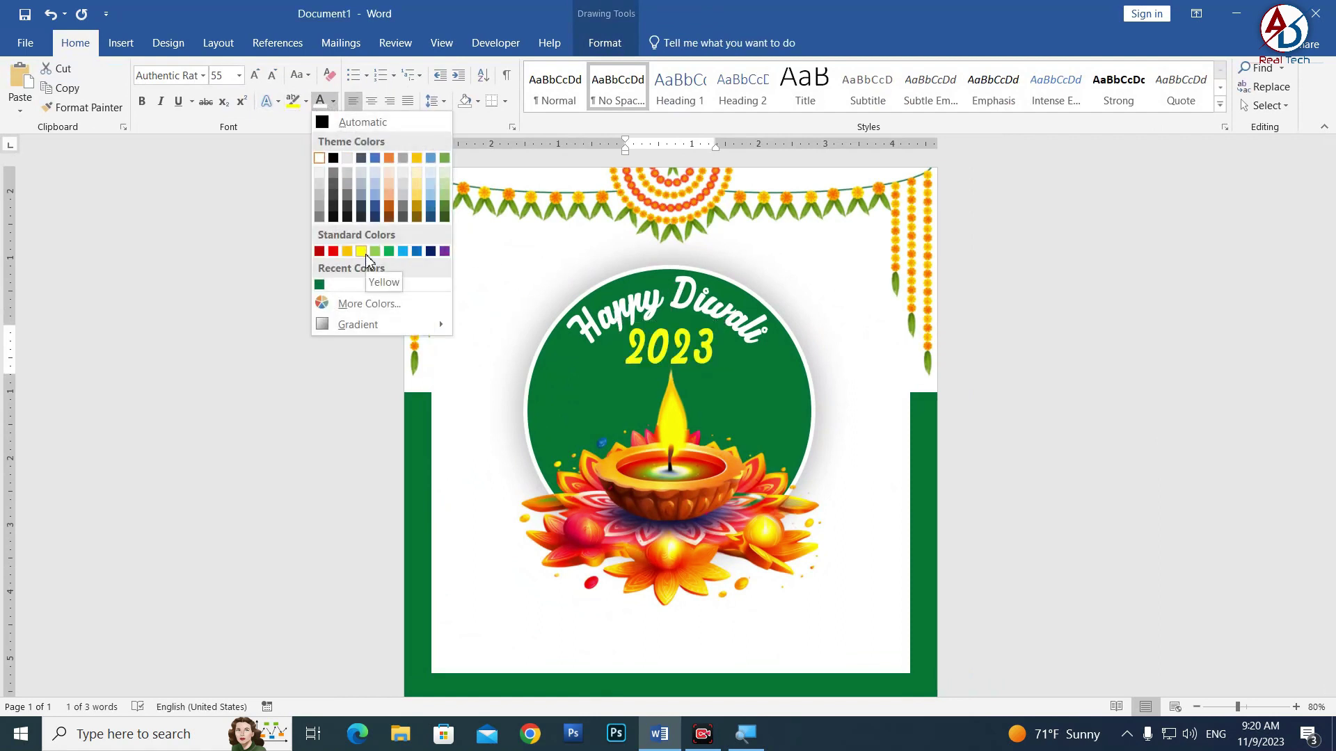
pyautogui.click(420, 192)
pyautogui.click(1071, 507)
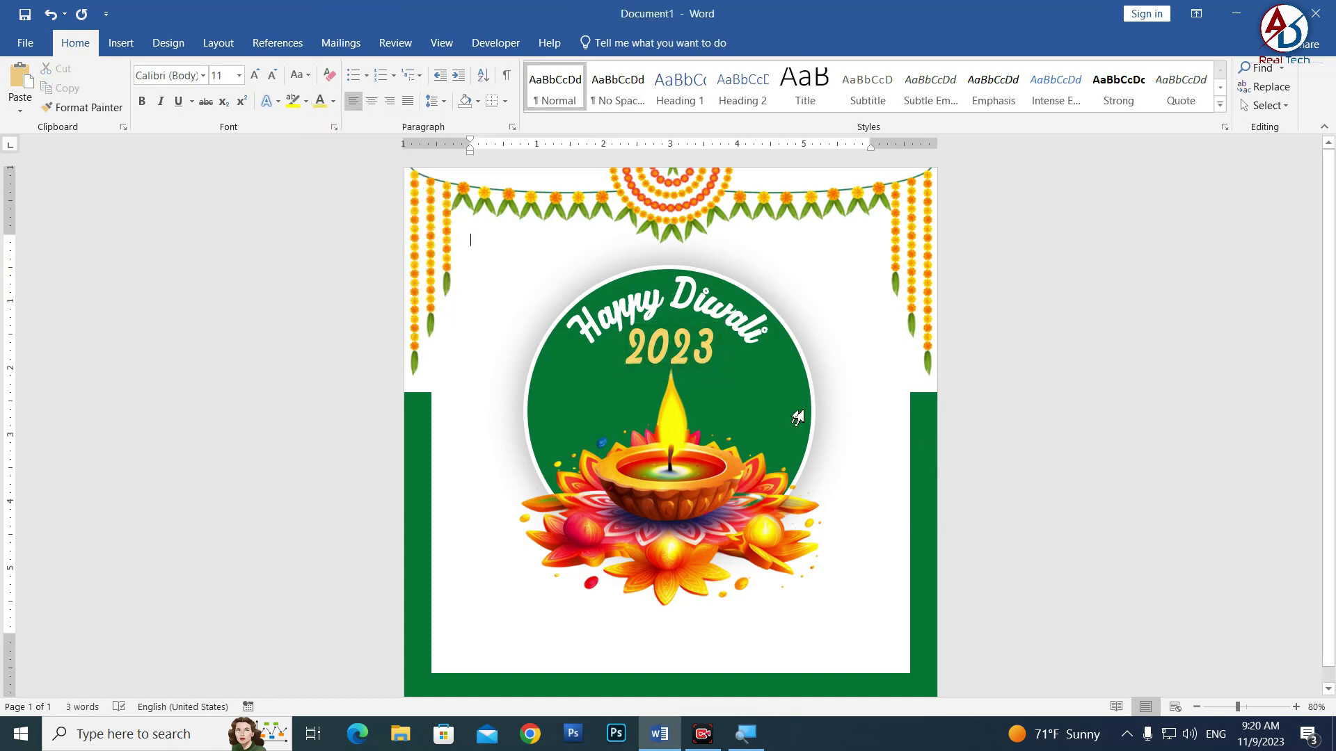
pyautogui.scroll(-5, 700, 368)
pyautogui.scroll(2, 664, 535)
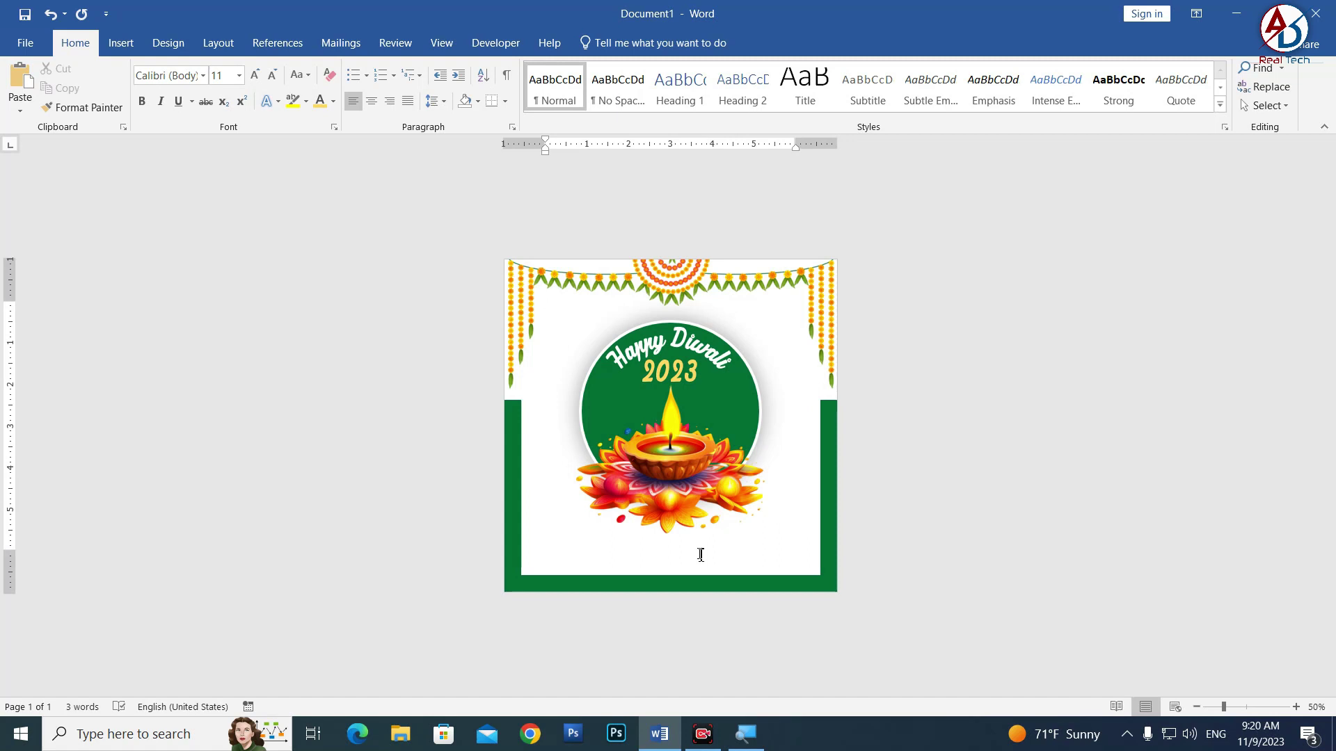
pyautogui.scroll(1, 627, 553)
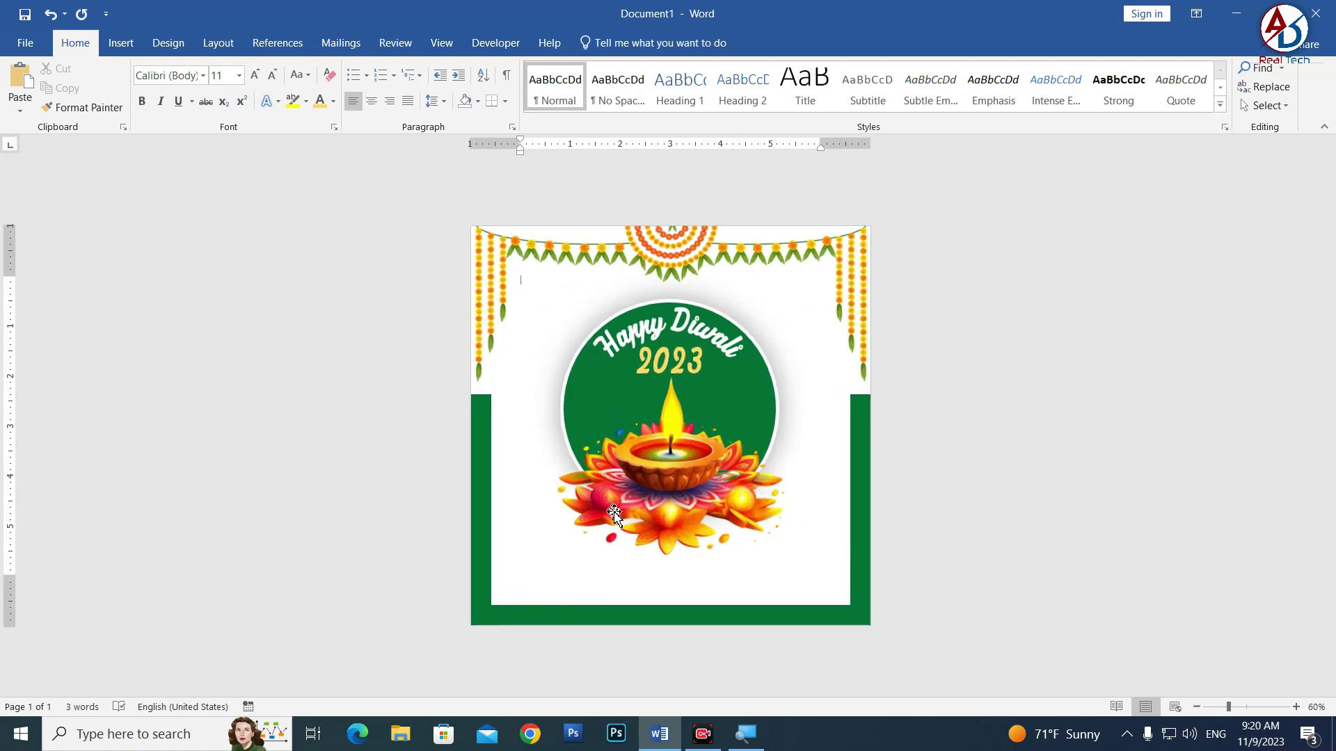
pyautogui.scroll(-1, 618, 520)
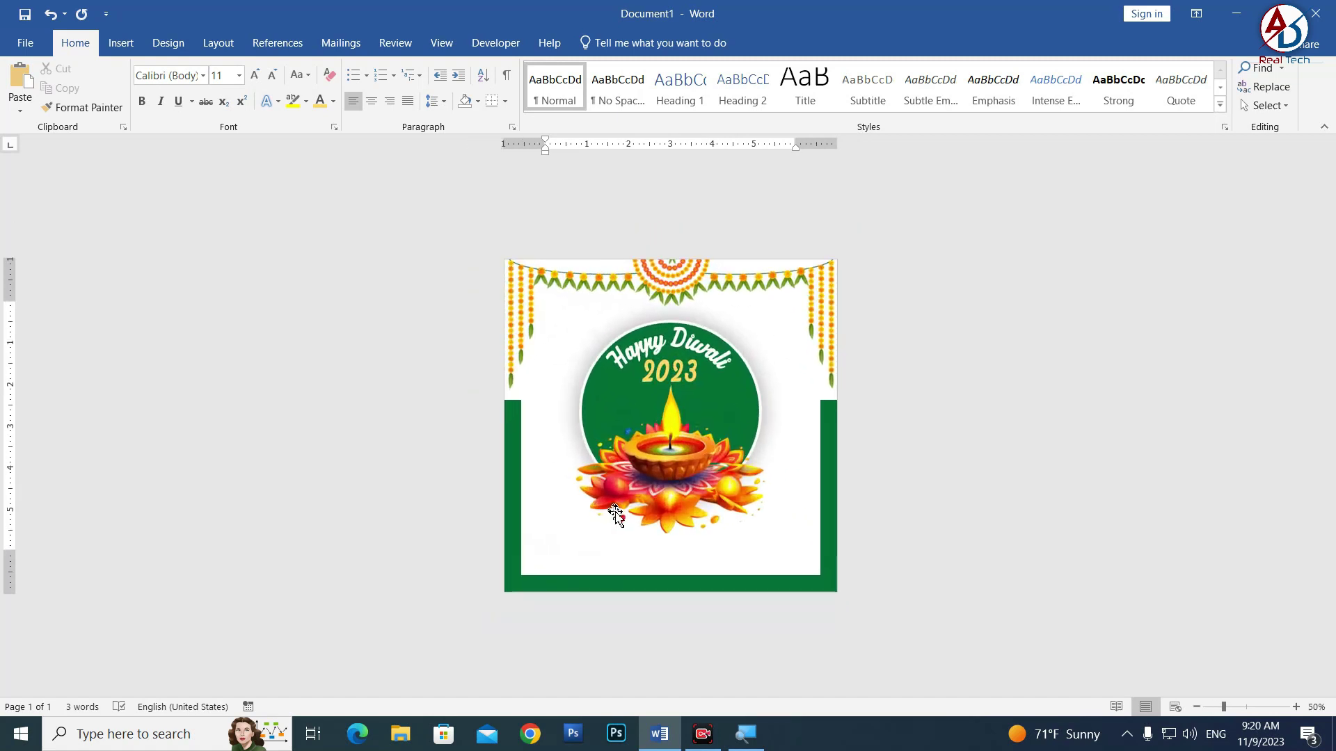
pyautogui.scroll(1, 732, 576)
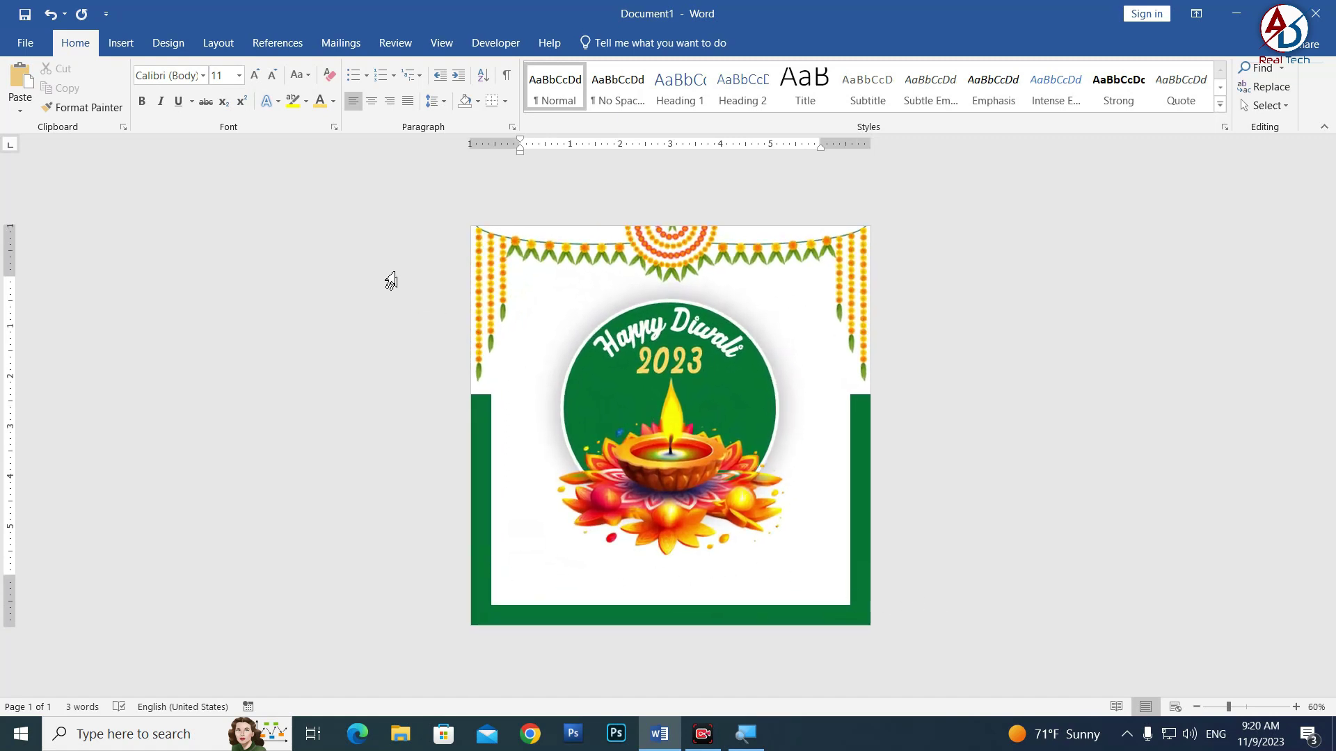
# Draw a 6.71 by 1.01 inch text box across the card's bottom, then open File Explorer
pyautogui.click(121, 43)
pyautogui.click(247, 103)
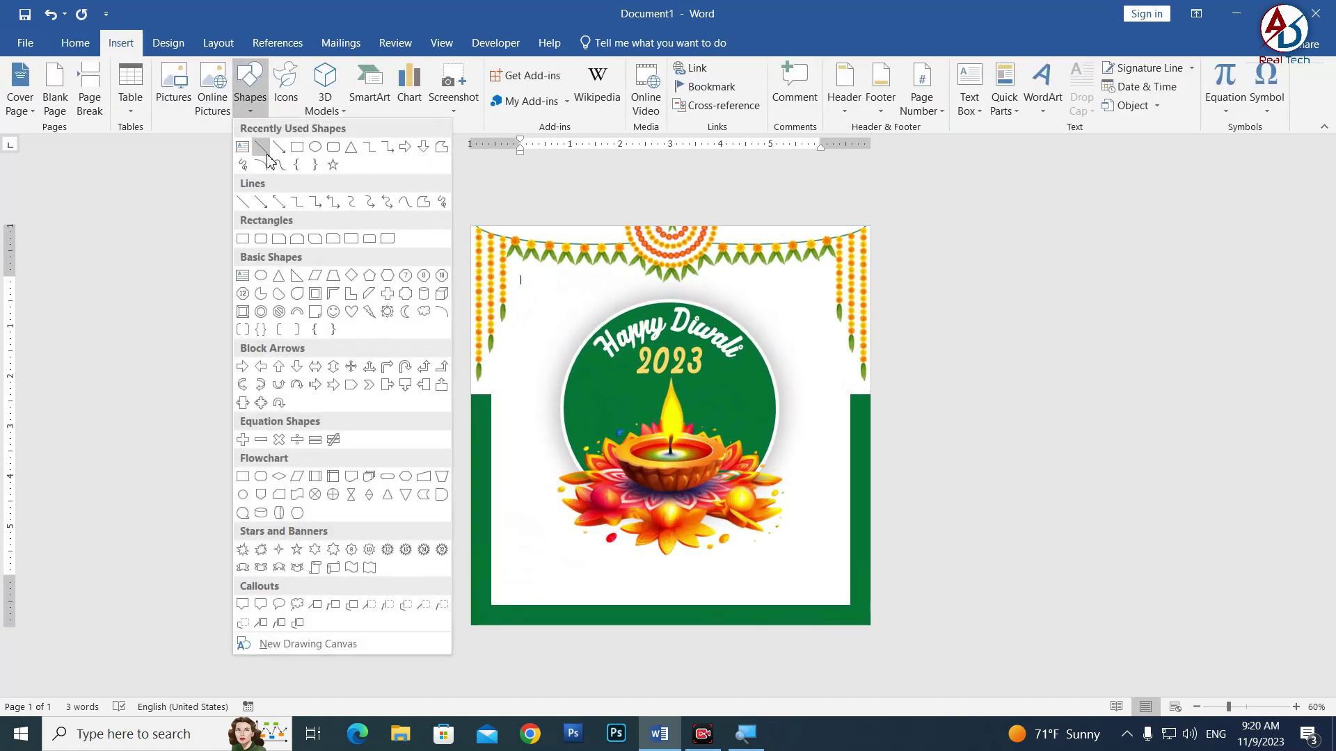
pyautogui.click(242, 148)
pyautogui.moveTo(509, 550); pyautogui.dragTo(843, 600)
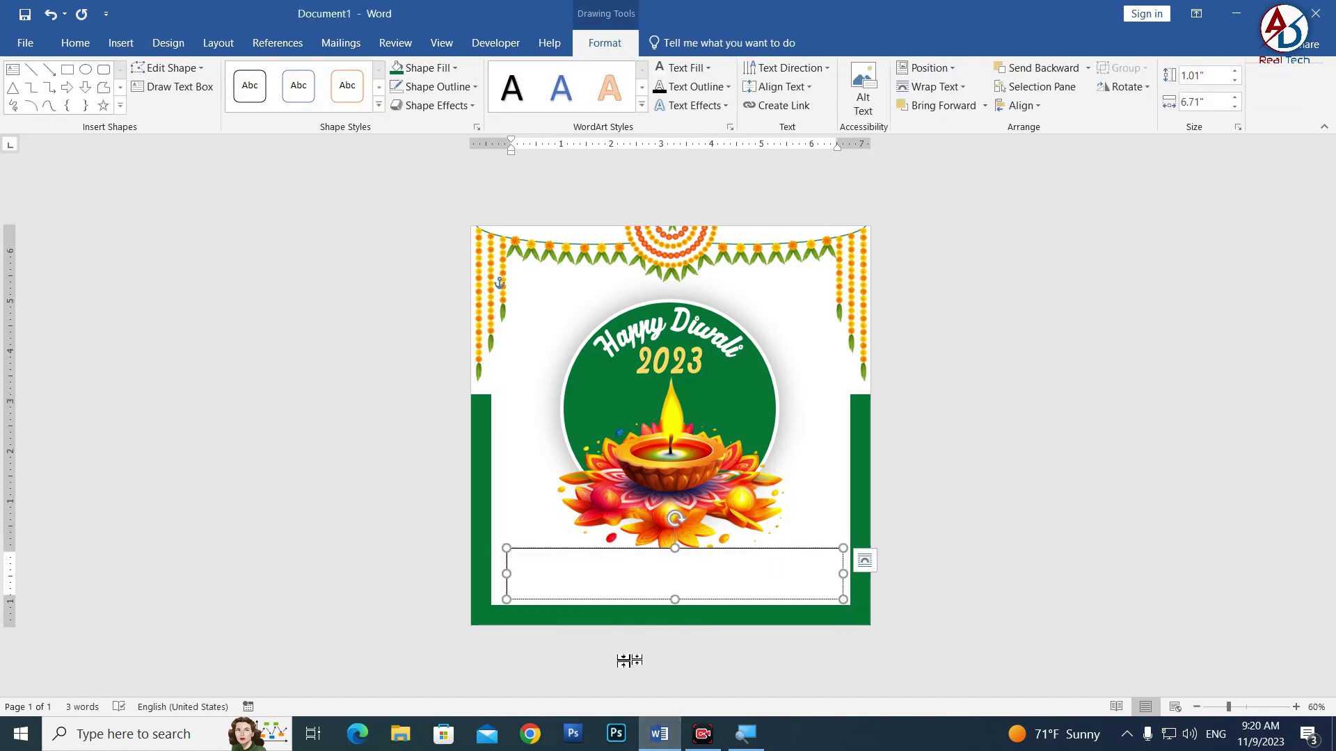
pyautogui.click(401, 734)
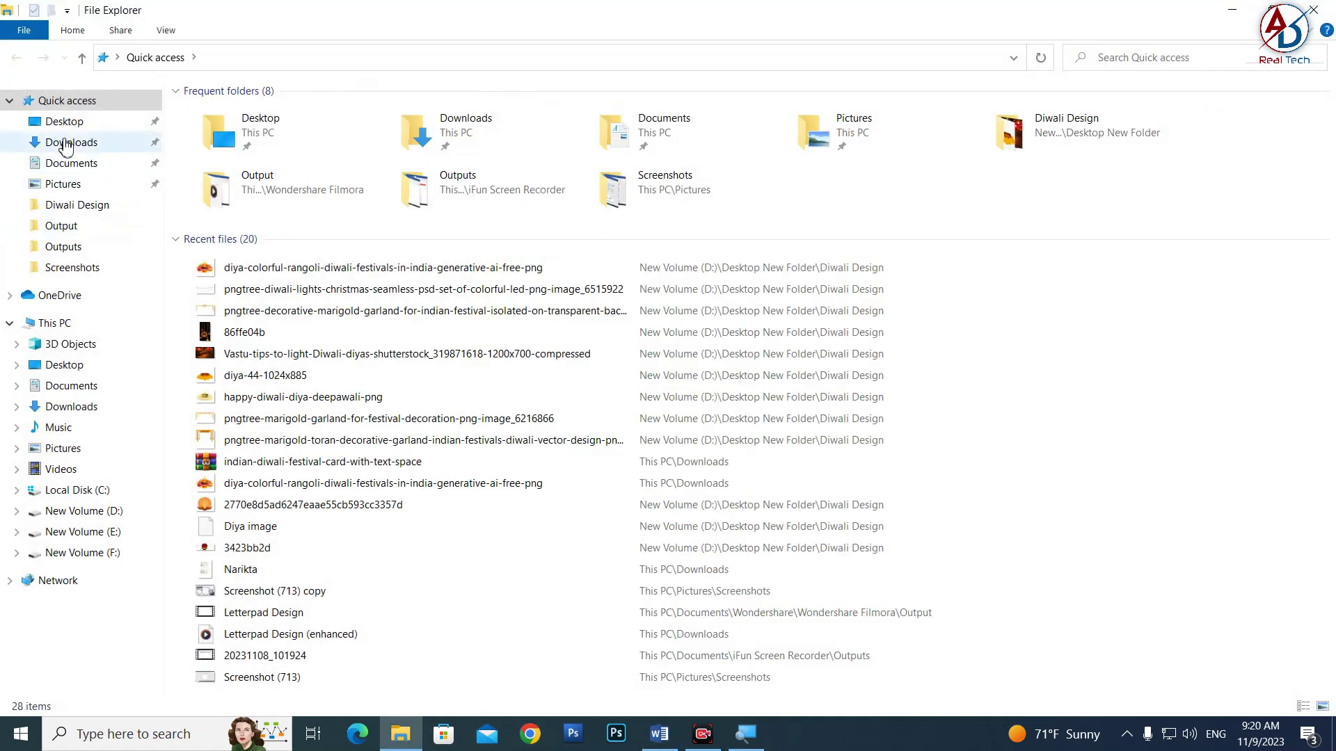
# Open wish.txt from D: > Desktop New Folder > Diwali Design
pyautogui.click(64, 121)
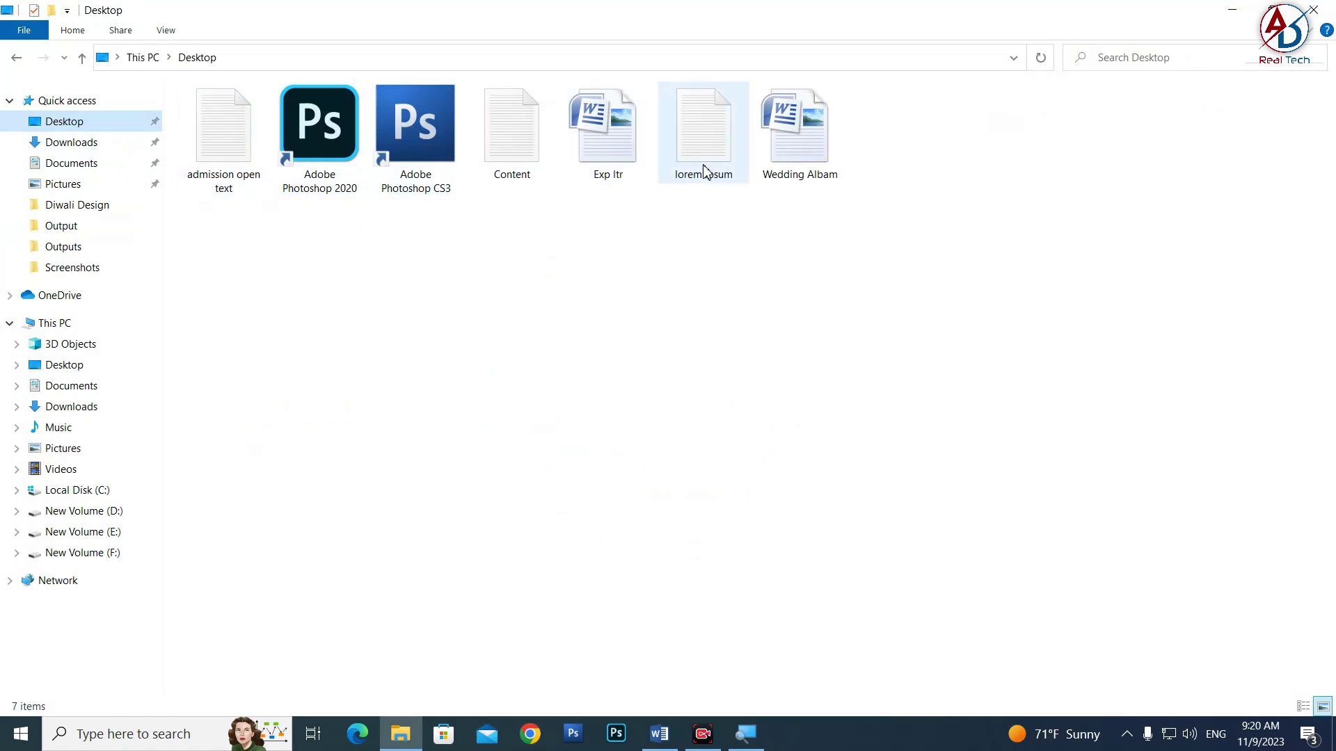
pyautogui.click(101, 514)
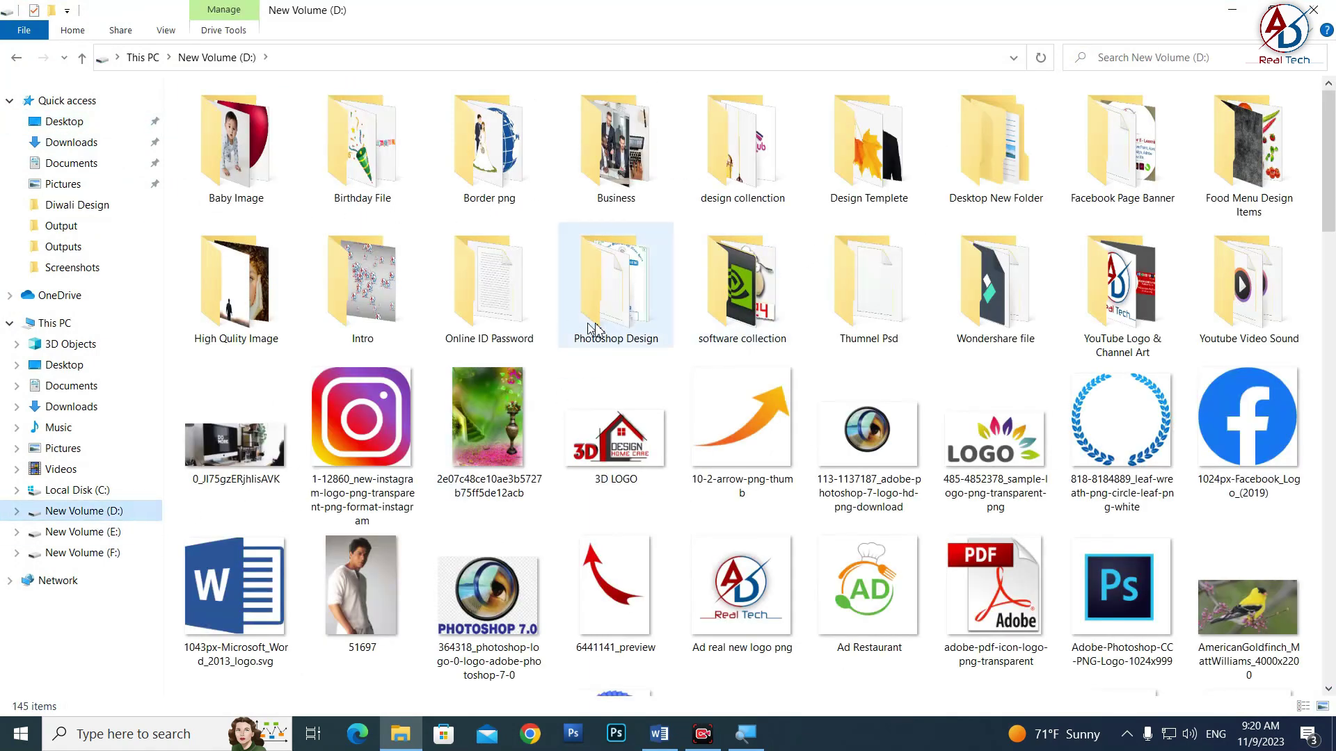
pyautogui.click(985, 184)
pyautogui.doubleClick(986, 184)
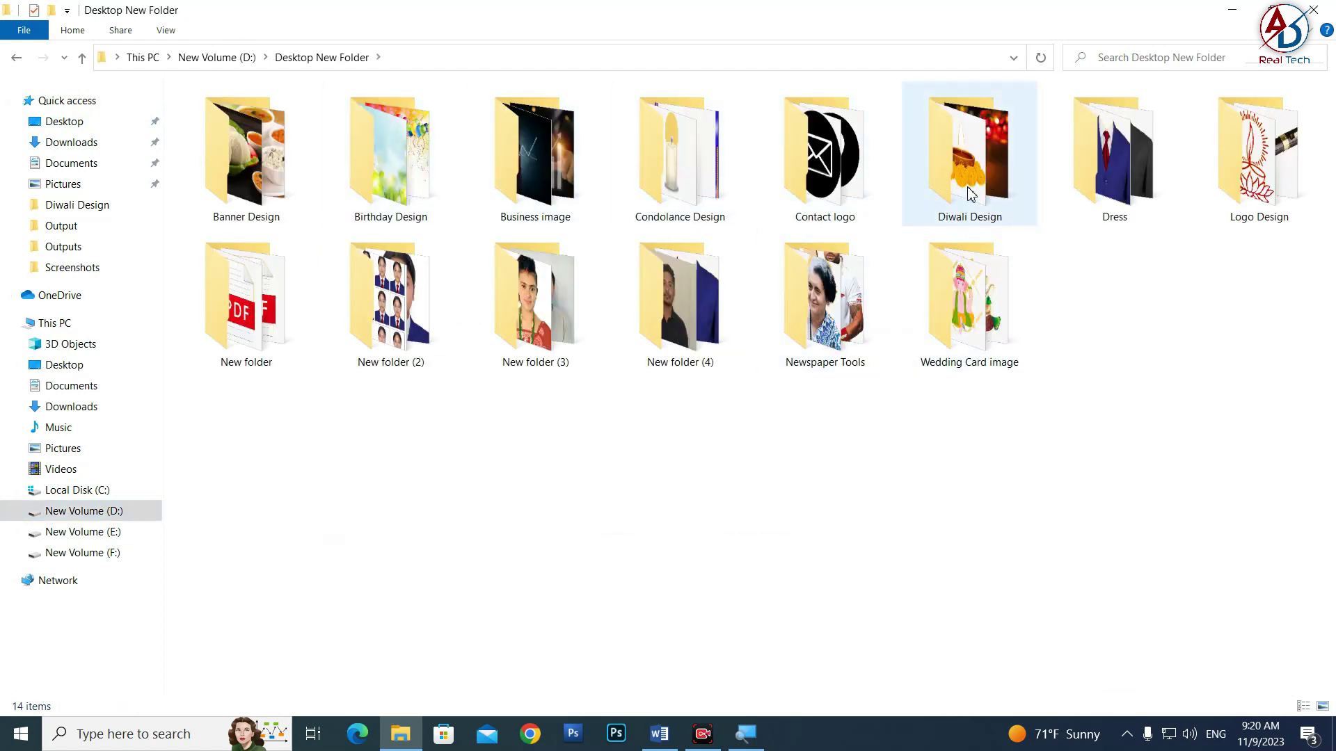
pyautogui.doubleClick(969, 160)
pyautogui.doubleClick(538, 299)
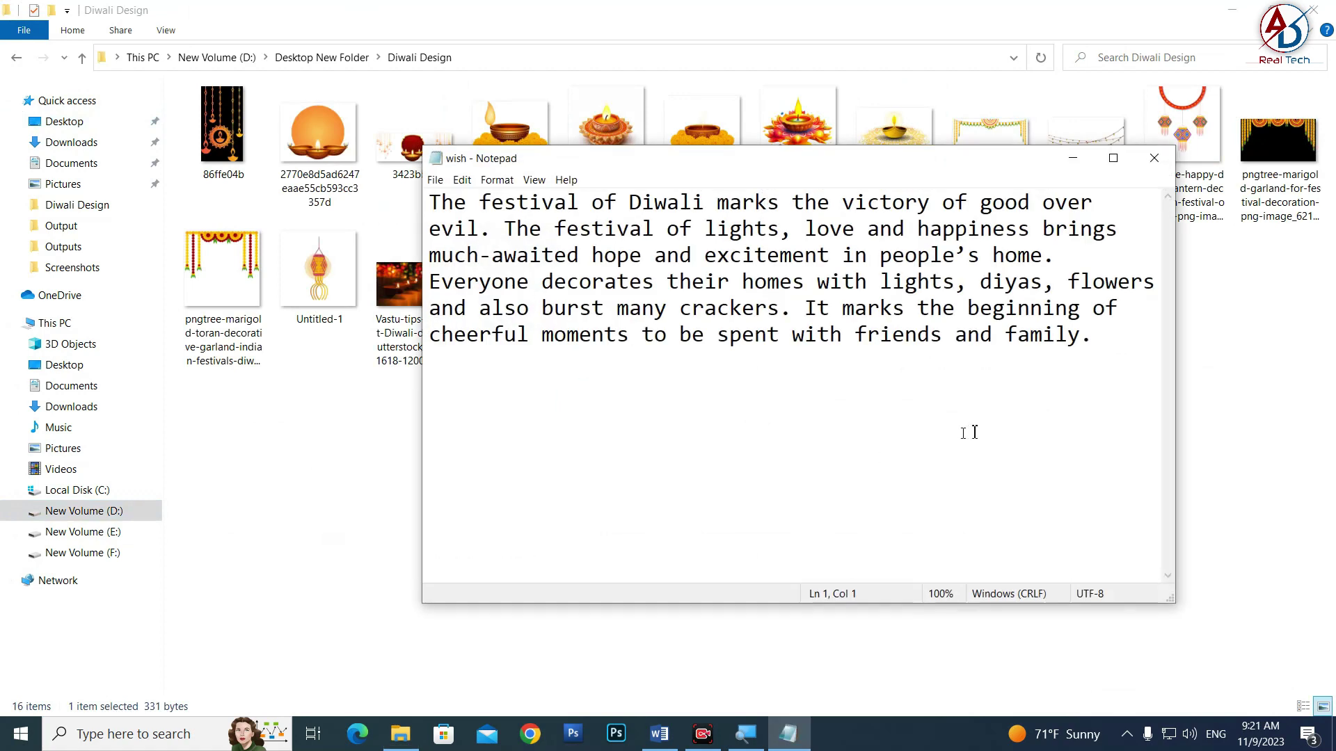
# Copy the wish text and paste it into the bottom text box in Word
pyautogui.moveTo(1114, 349); pyautogui.dragTo(439, 161)
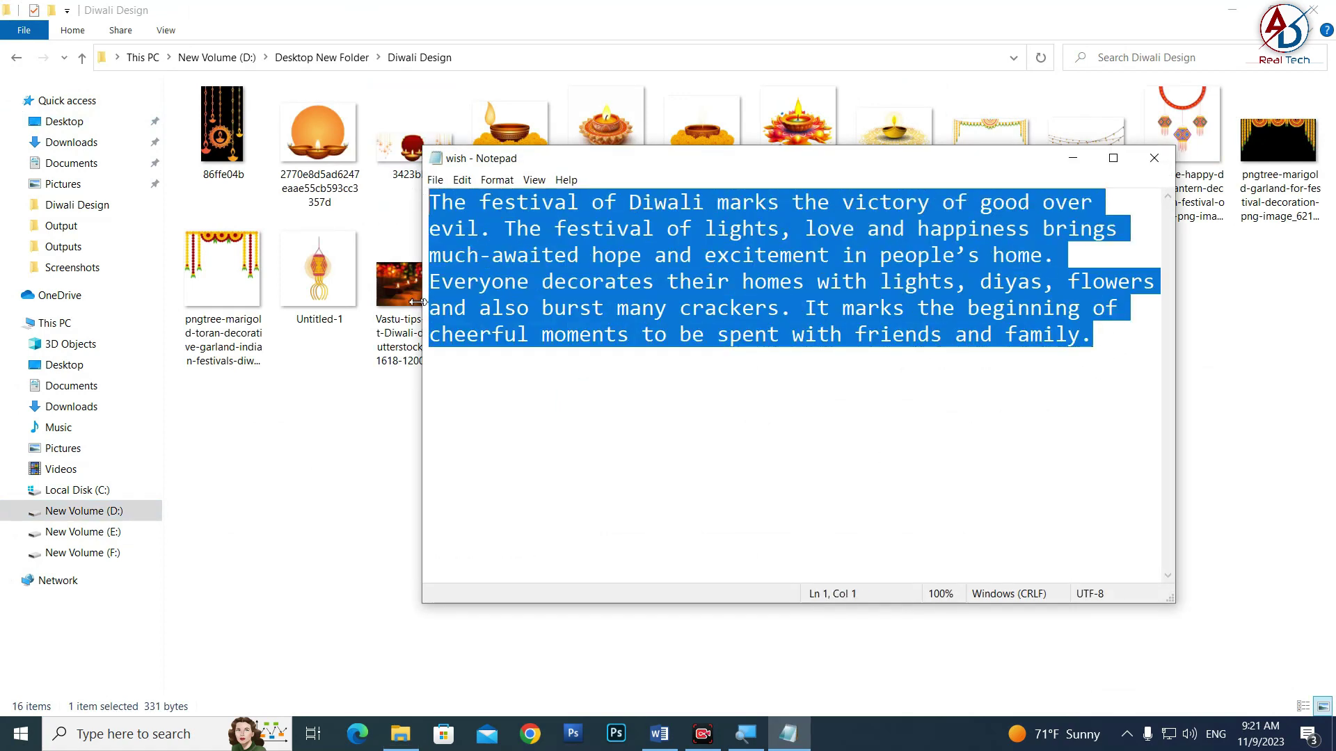
pyautogui.hotkey('alt', 'Tab')
pyautogui.hotkey('alt', 'Tab')
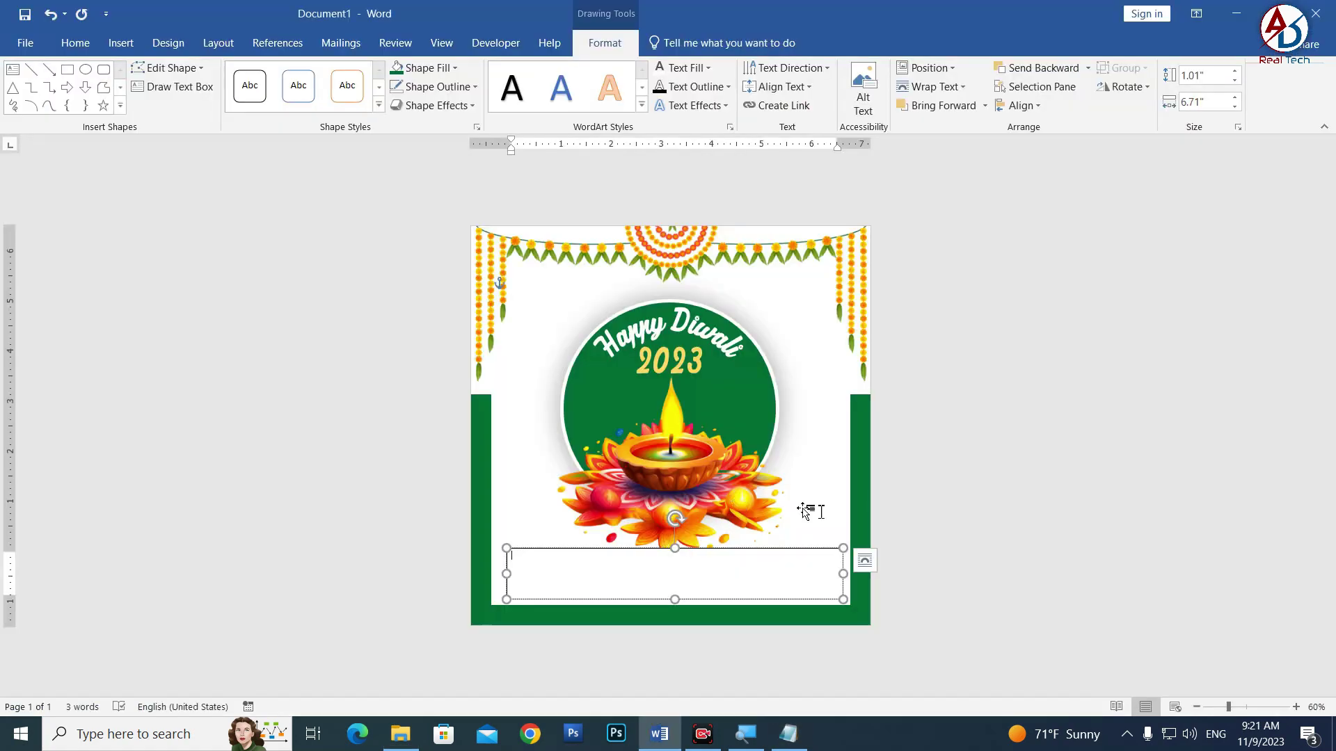
pyautogui.write('The festival of Diwali marks the victory of good over evil. The festival of lights, love and happiness brings much-awaited hope and excitement in people’s home. Everyone decorates their homes with lights, diyas, flowers and also burst many crackers. It marks the beginning of cheerful moments to be spent with friends and family.')
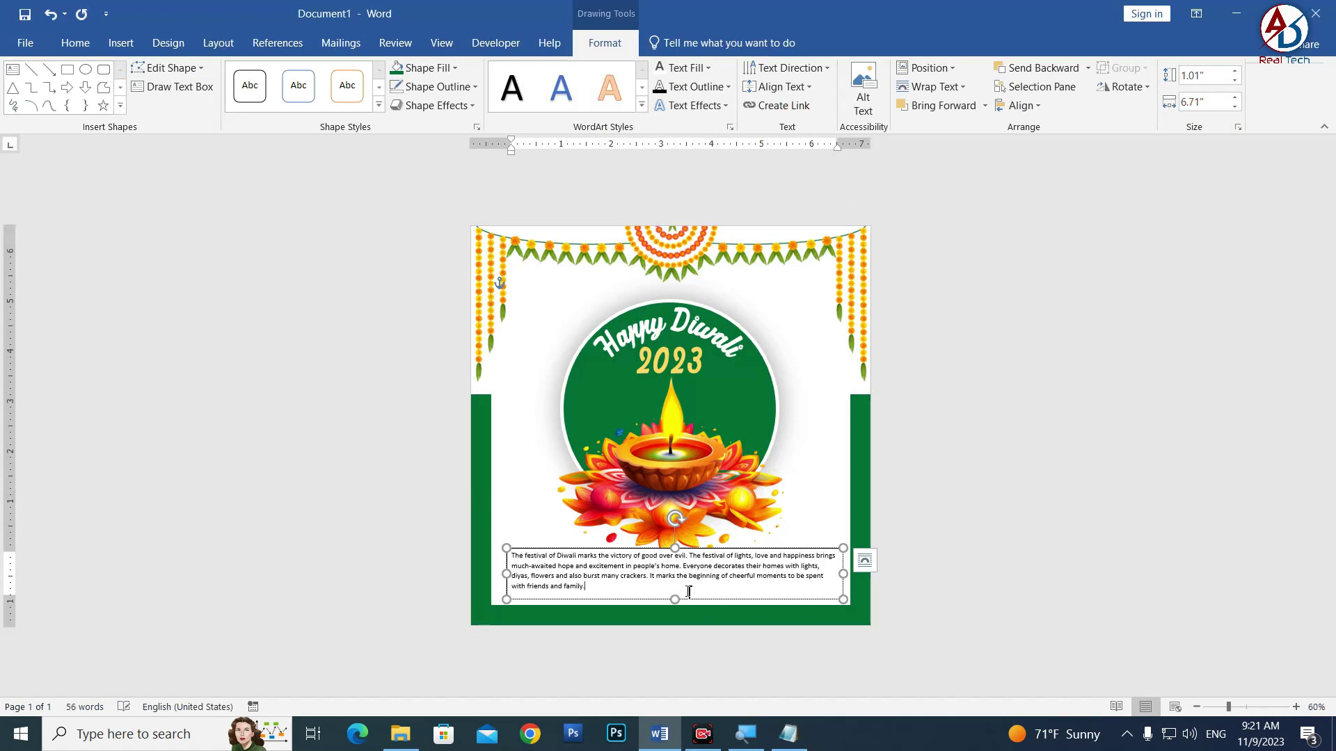
pyautogui.hotkey('ctrl', 'a')
# Centre the wish paragraph and nudge its text box slightly left and down
pyautogui.click(75, 42)
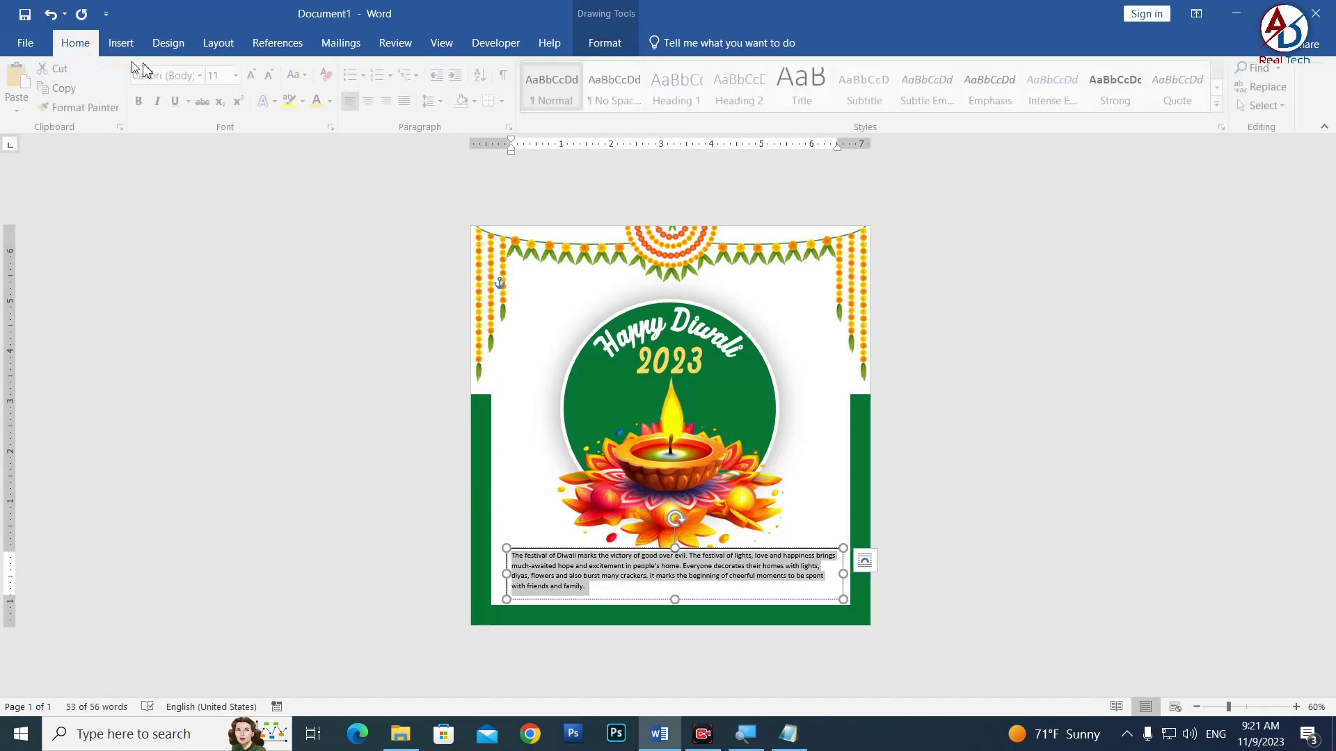
pyautogui.click(372, 101)
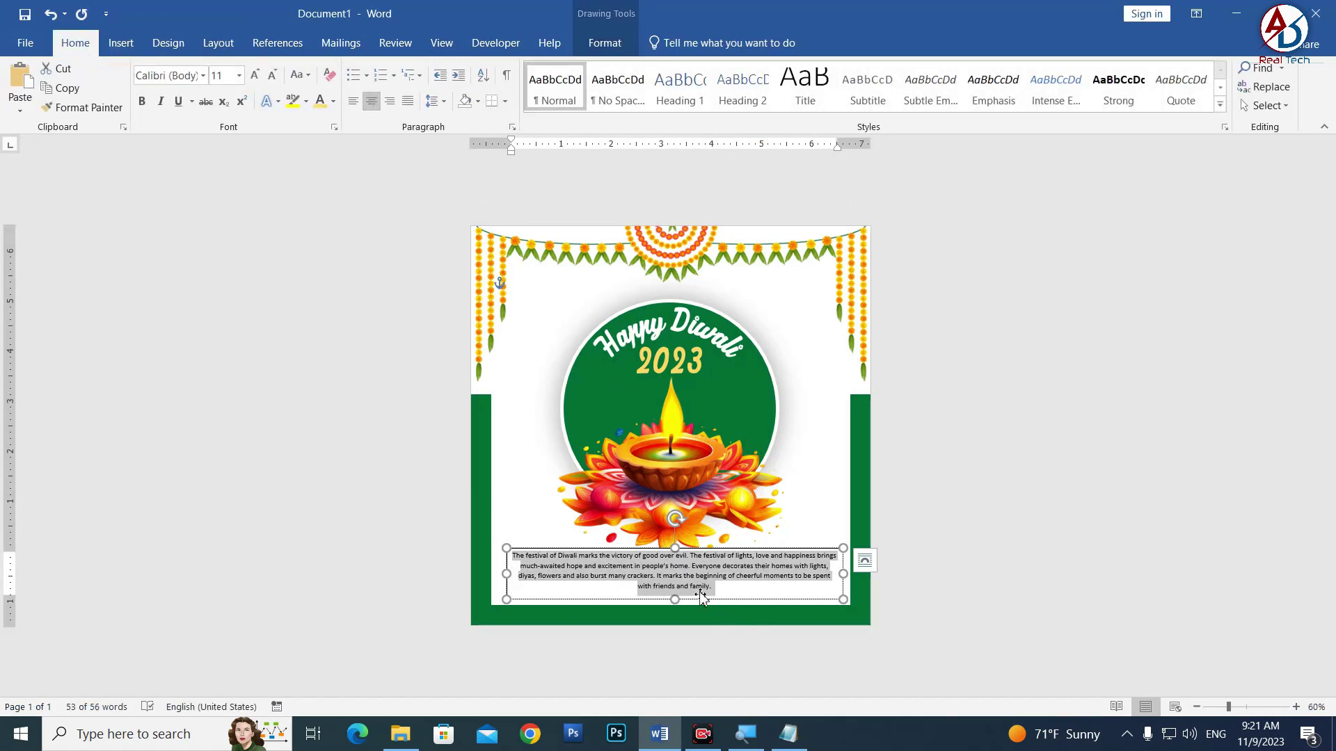
pyautogui.moveTo(703, 557); pyautogui.dragTo(697, 563)
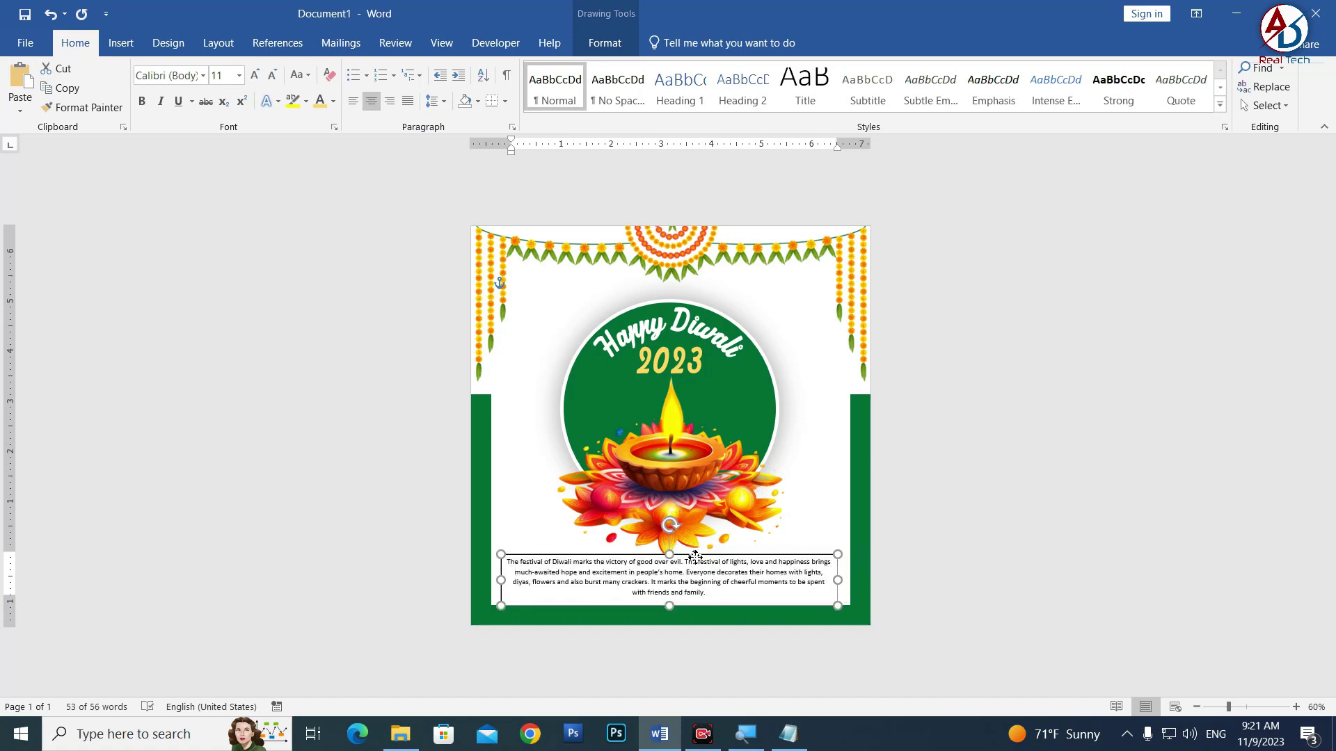
pyautogui.click(203, 75)
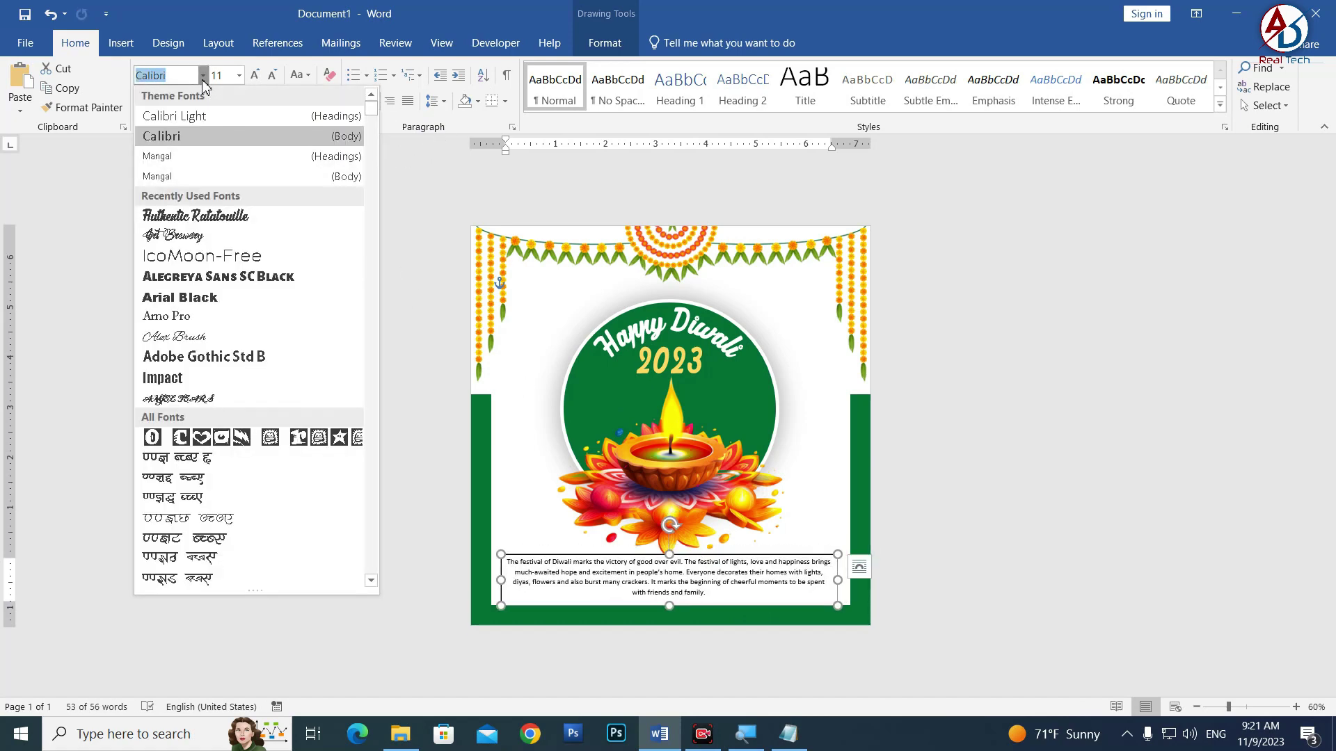
pyautogui.click(768, 595)
pyautogui.keyDown('ctrl'); pyautogui.scroll(4, 768, 595); pyautogui.keyUp('ctrl')
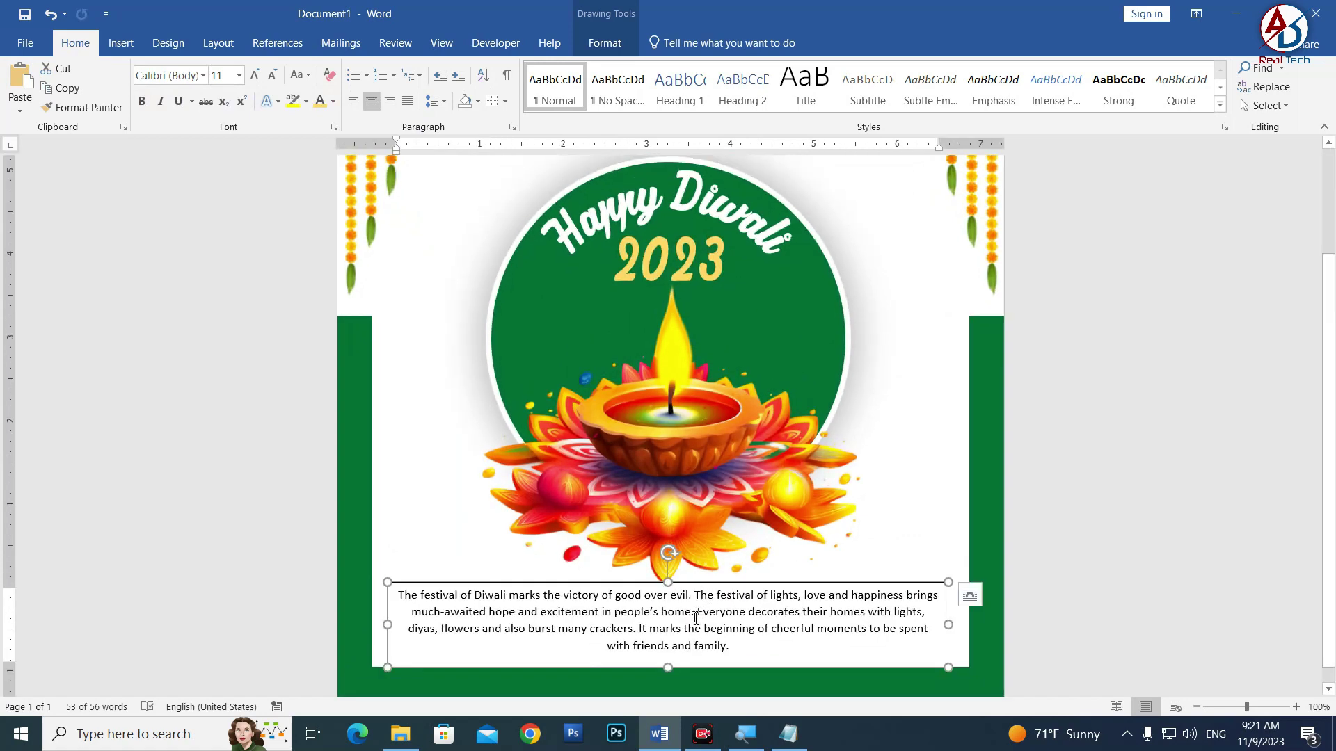
# Delete the last two sentences and make the box narrower, centred and slightly shorter
pyautogui.moveTo(695, 617); pyautogui.dragTo(734, 649)
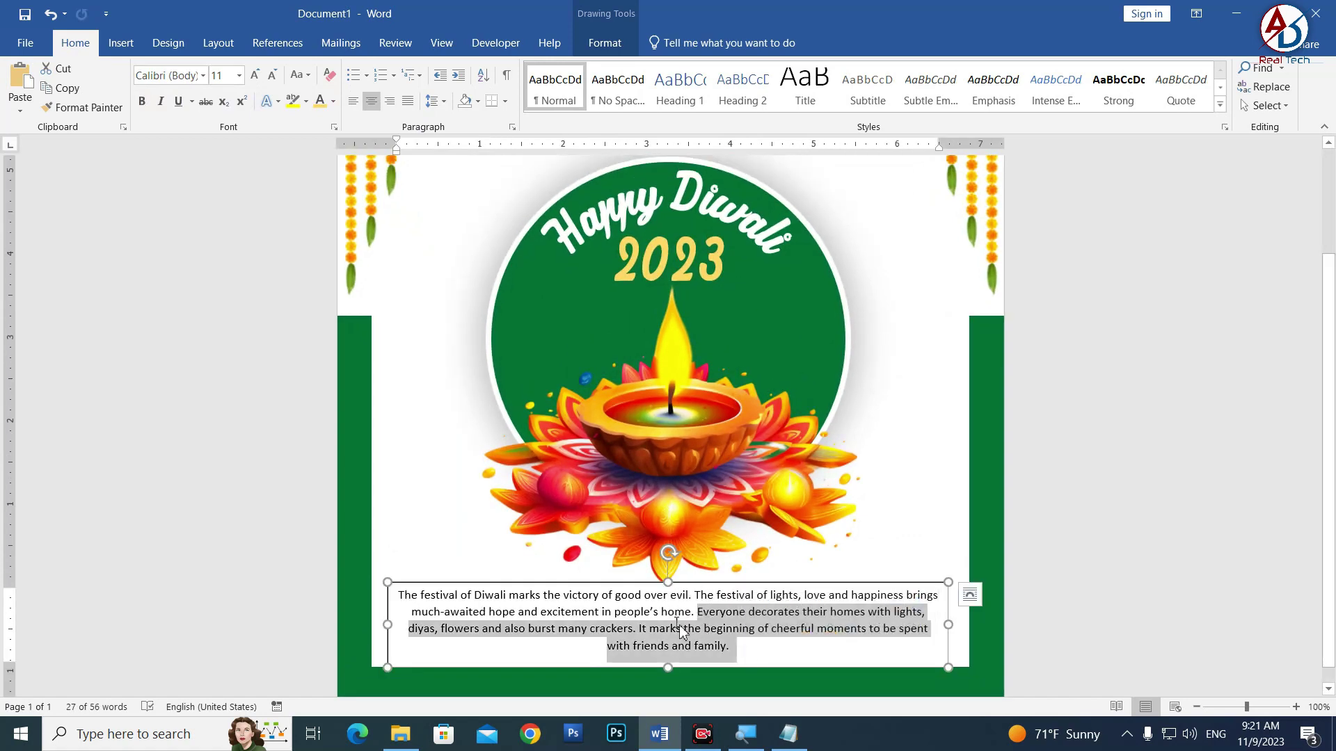
pyautogui.press('Delete')
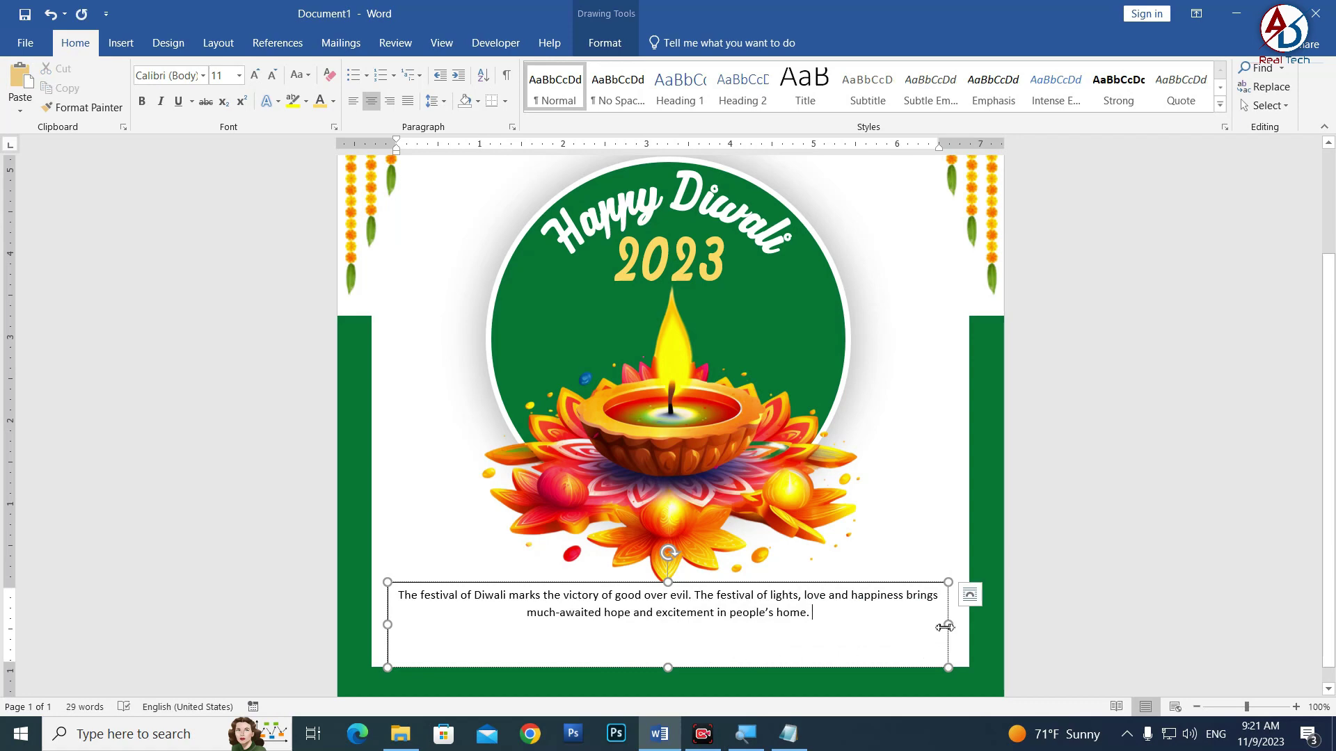
pyautogui.moveTo(945, 627); pyautogui.dragTo(774, 627)
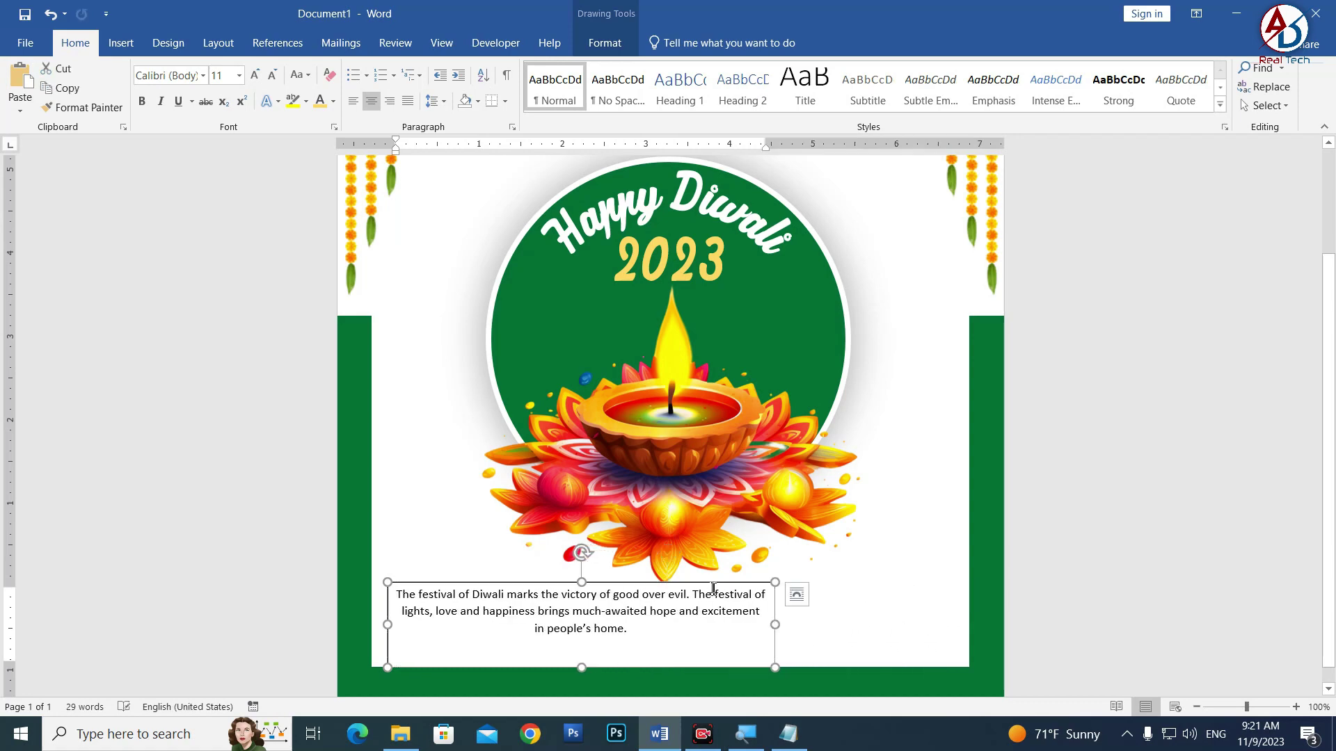
pyautogui.moveTo(713, 590); pyautogui.dragTo(806, 589)
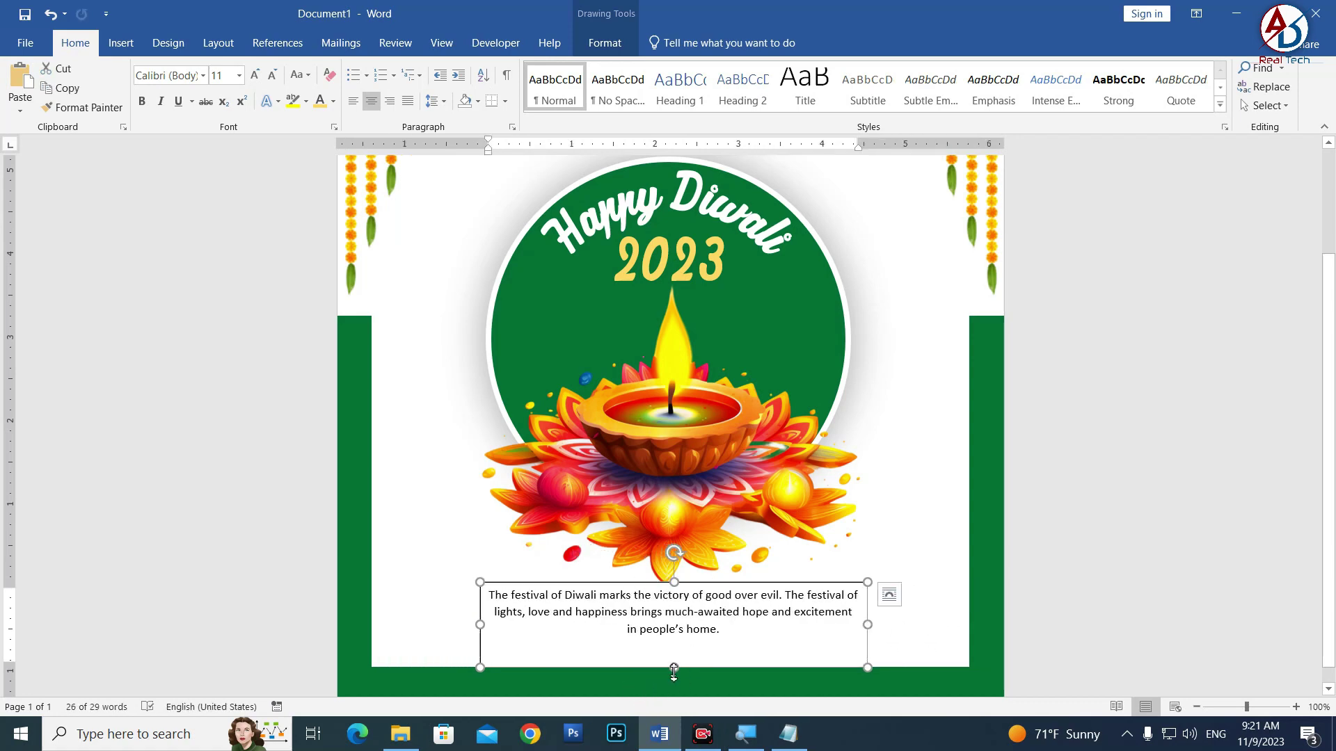
pyautogui.moveTo(673, 672); pyautogui.dragTo(674, 653)
# Set the text box to No Outline and No Fill, then widen it for two lines
pyautogui.click(604, 46)
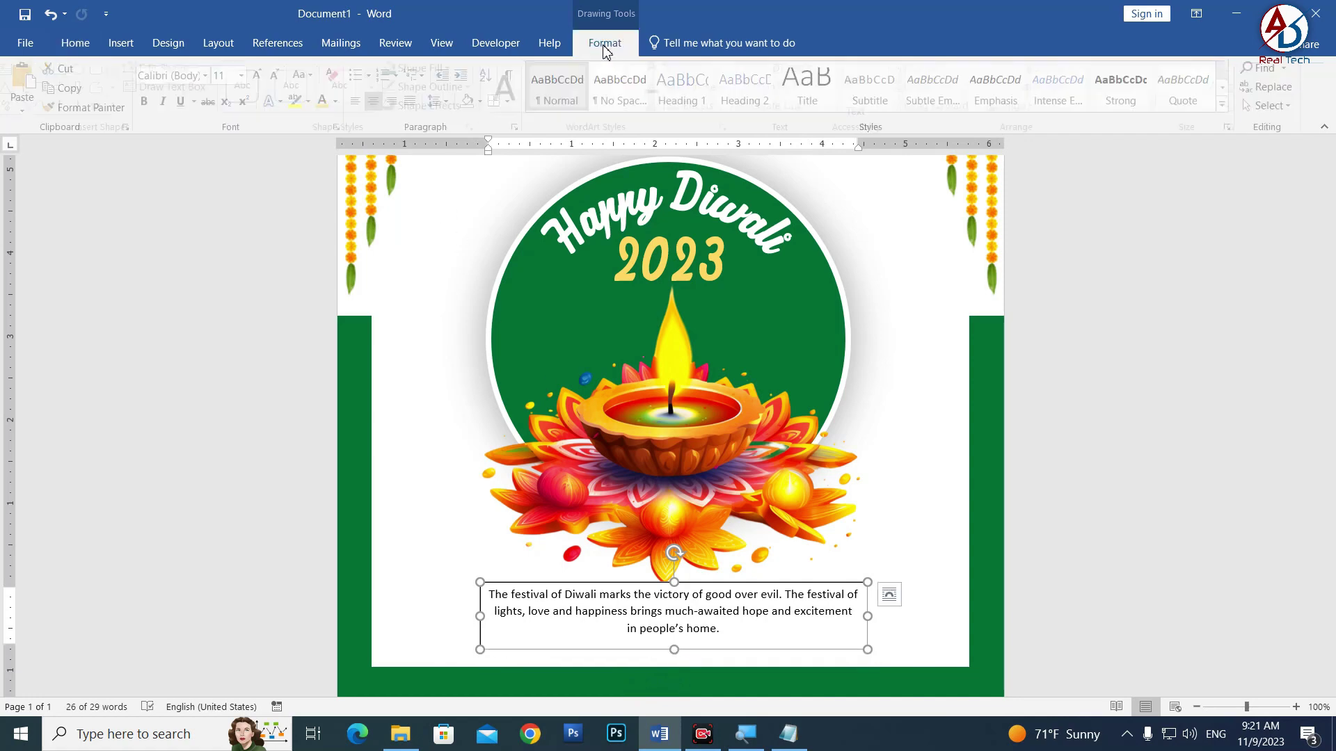
pyautogui.click(424, 86)
pyautogui.click(425, 262)
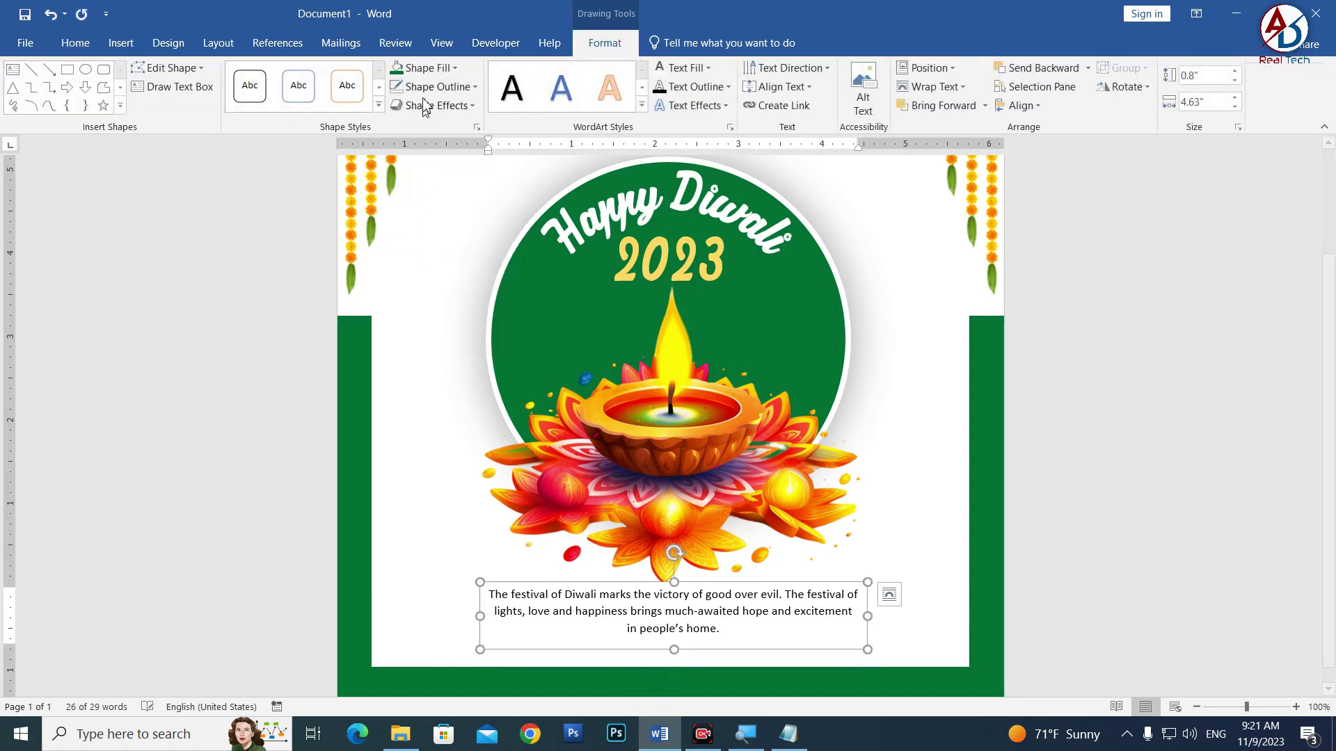
pyautogui.click(427, 67)
pyautogui.click(428, 251)
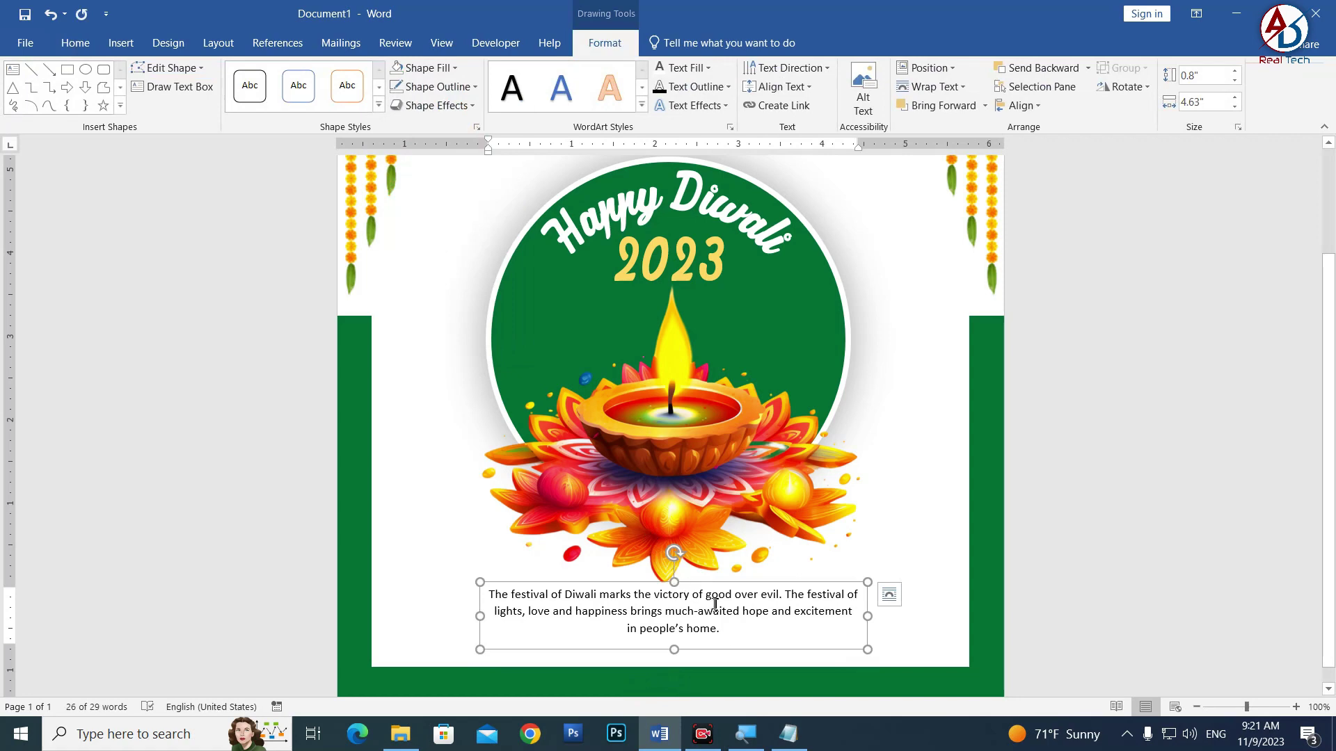
pyautogui.moveTo(724, 582); pyautogui.dragTo(716, 587)
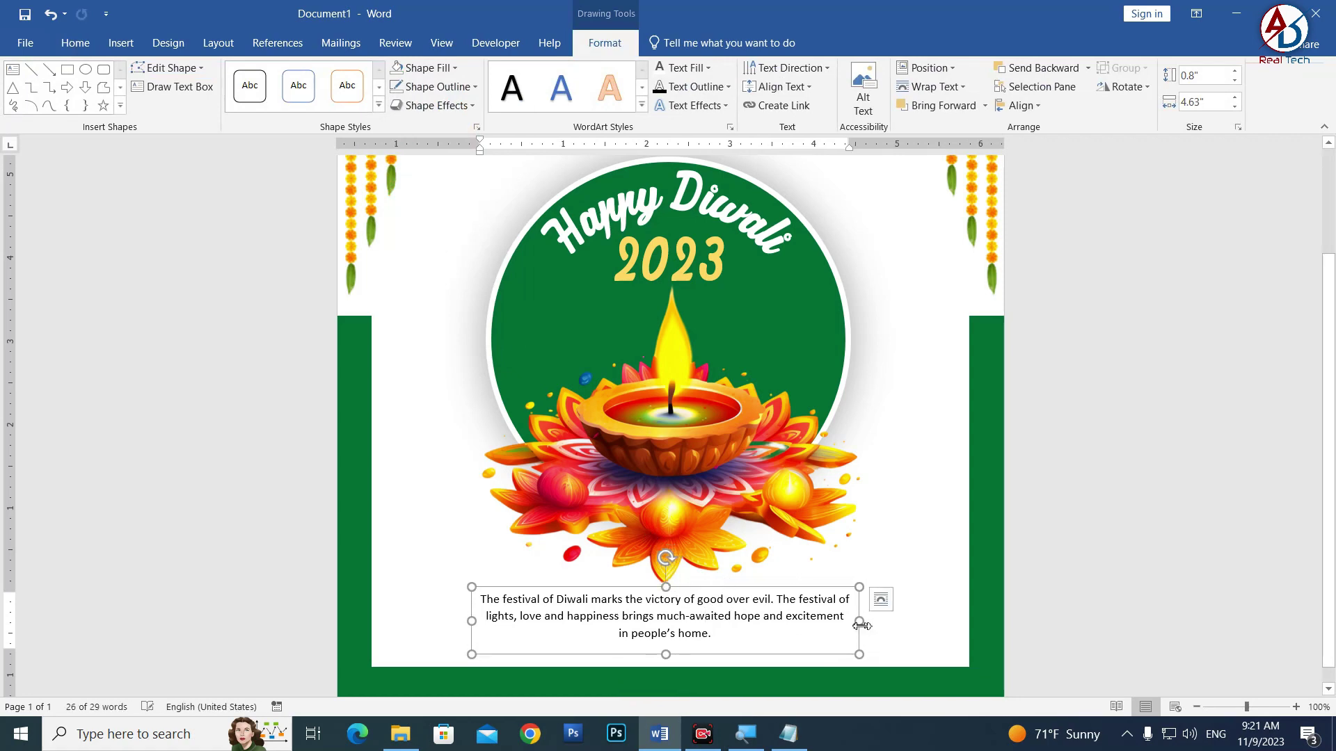
pyautogui.moveTo(861, 622); pyautogui.dragTo(956, 637)
# Set the wishes text to a wide sans font at 14 pt, centred, across a wider box
pyautogui.hotkey('ctrl', 'a')
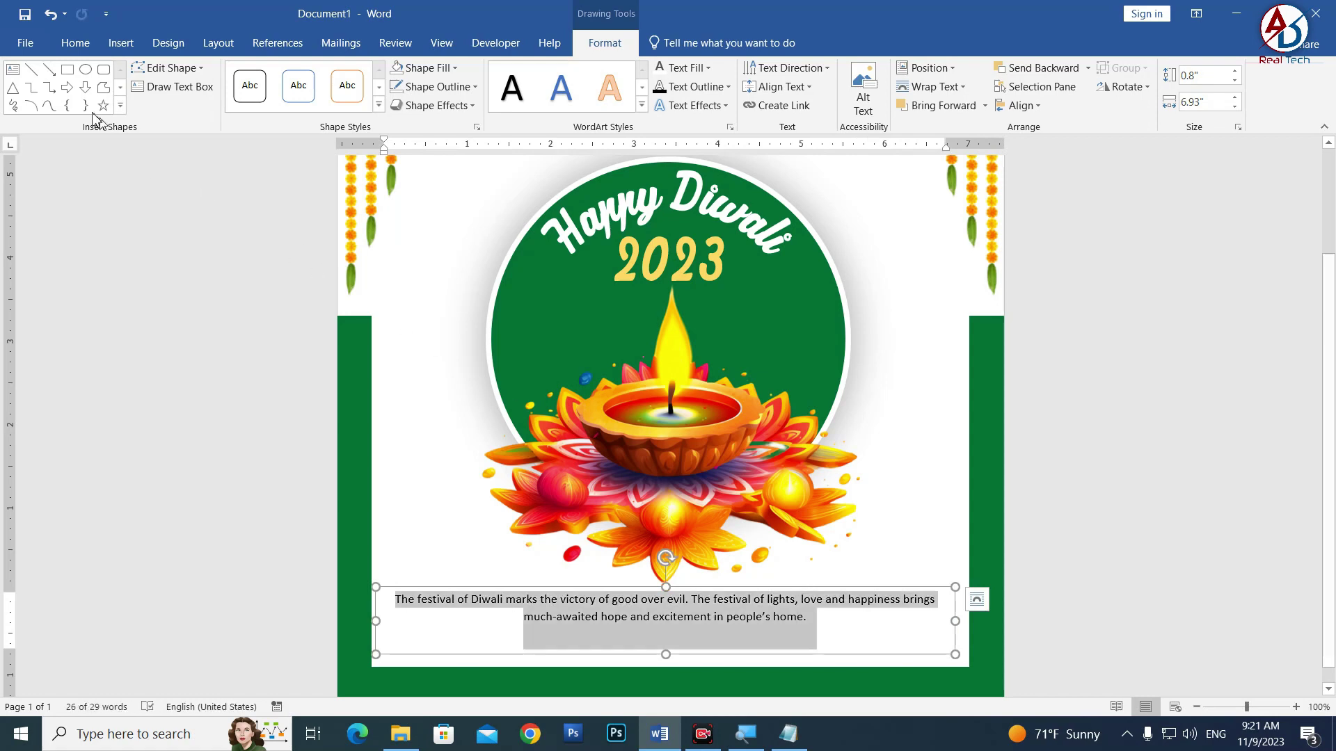
pyautogui.click(75, 42)
pyautogui.click(202, 75)
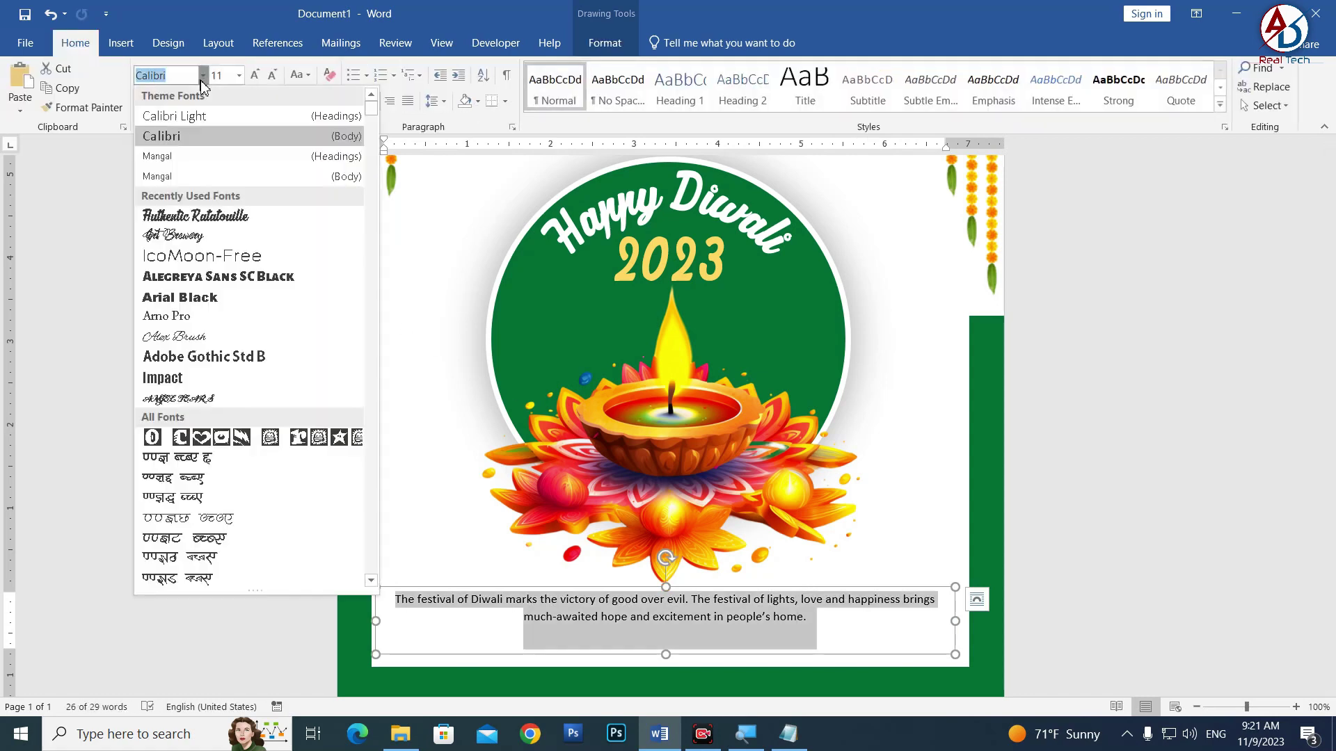
pyautogui.click(174, 256)
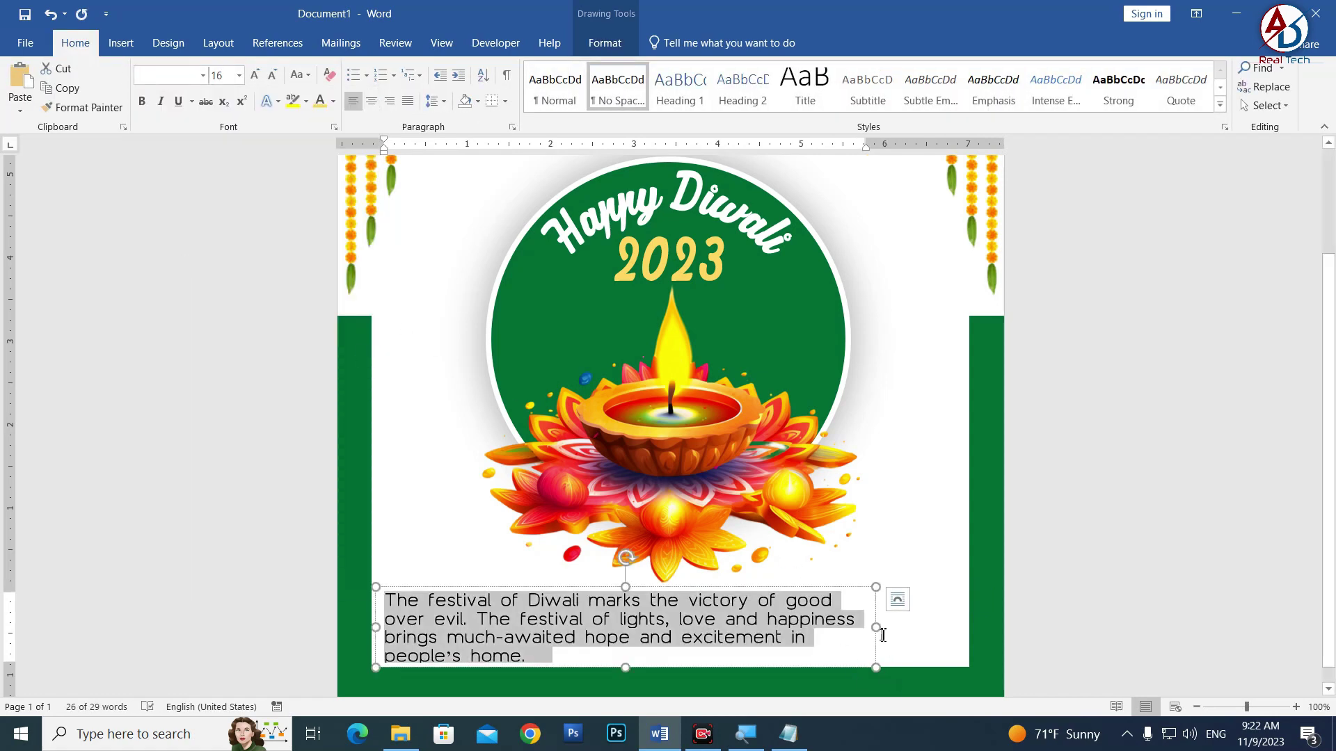
pyautogui.moveTo(876, 627); pyautogui.dragTo(967, 627)
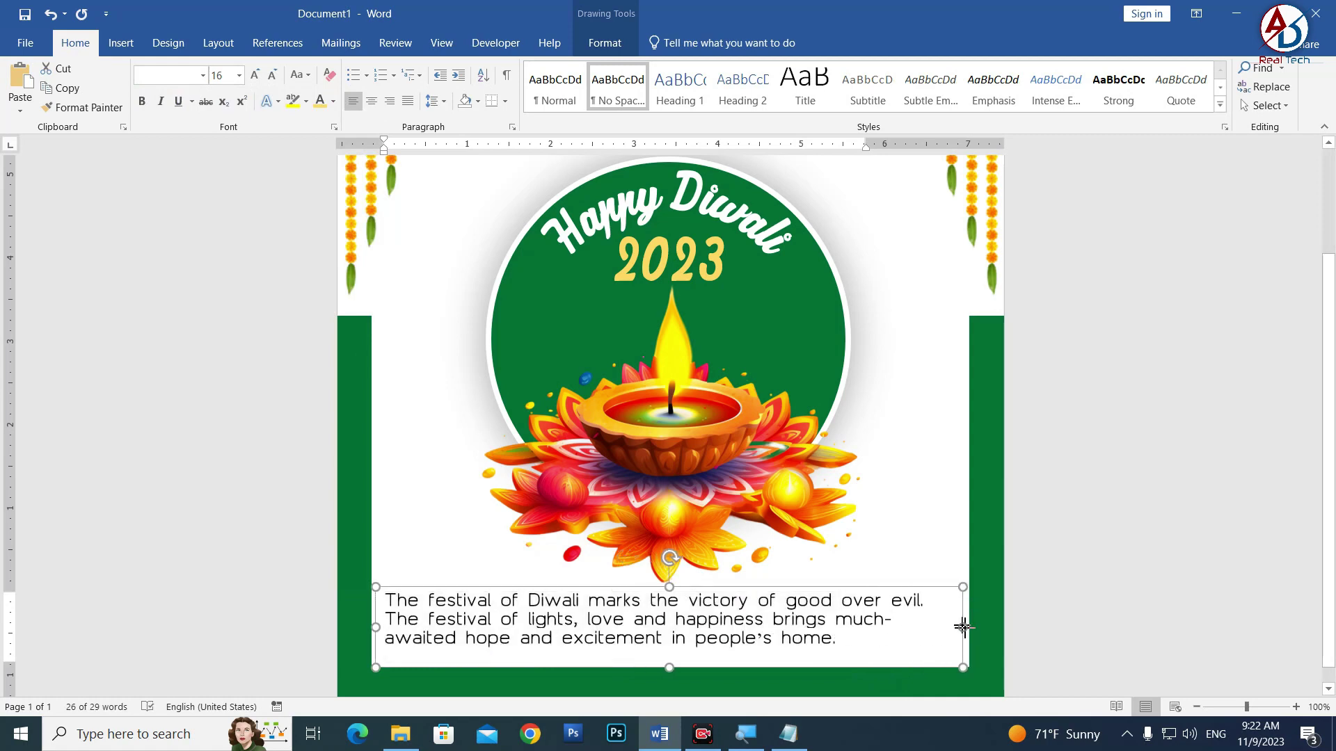
pyautogui.hotkey('ctrl', 'a')
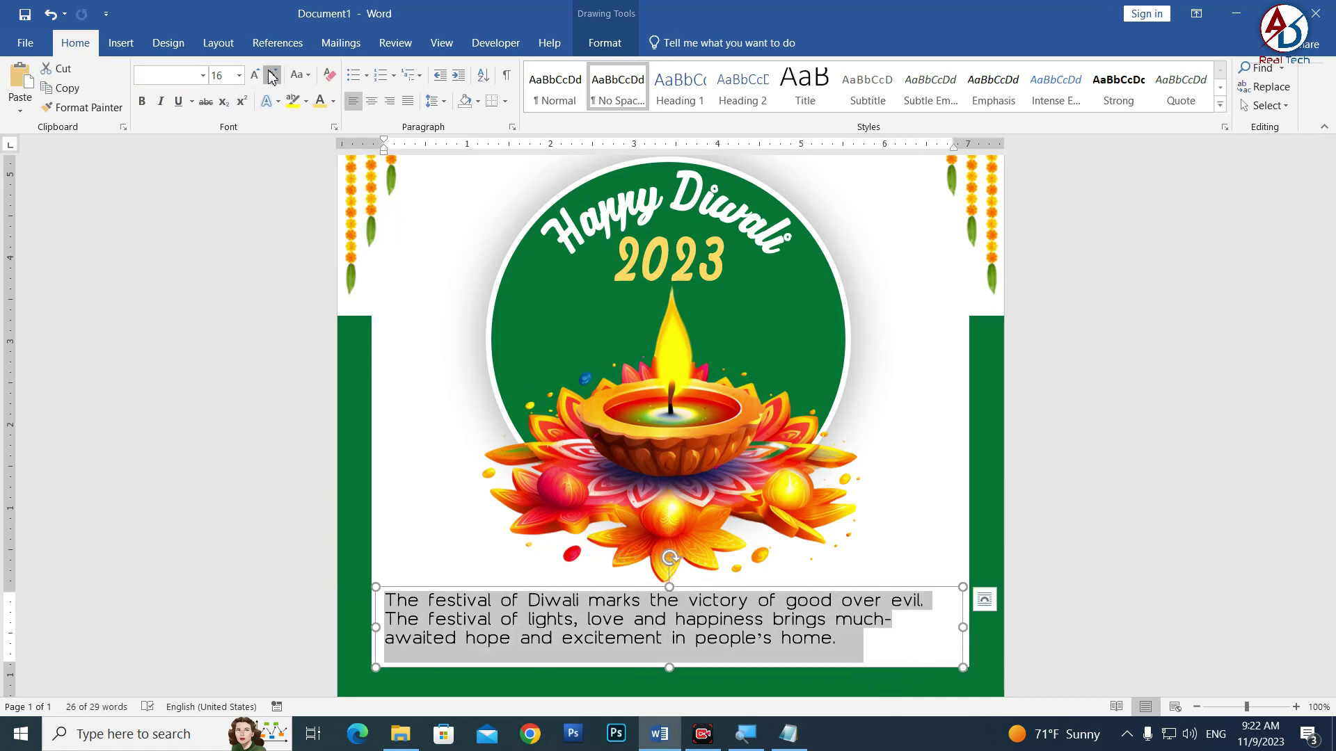
pyautogui.click(272, 77)
pyautogui.click(371, 101)
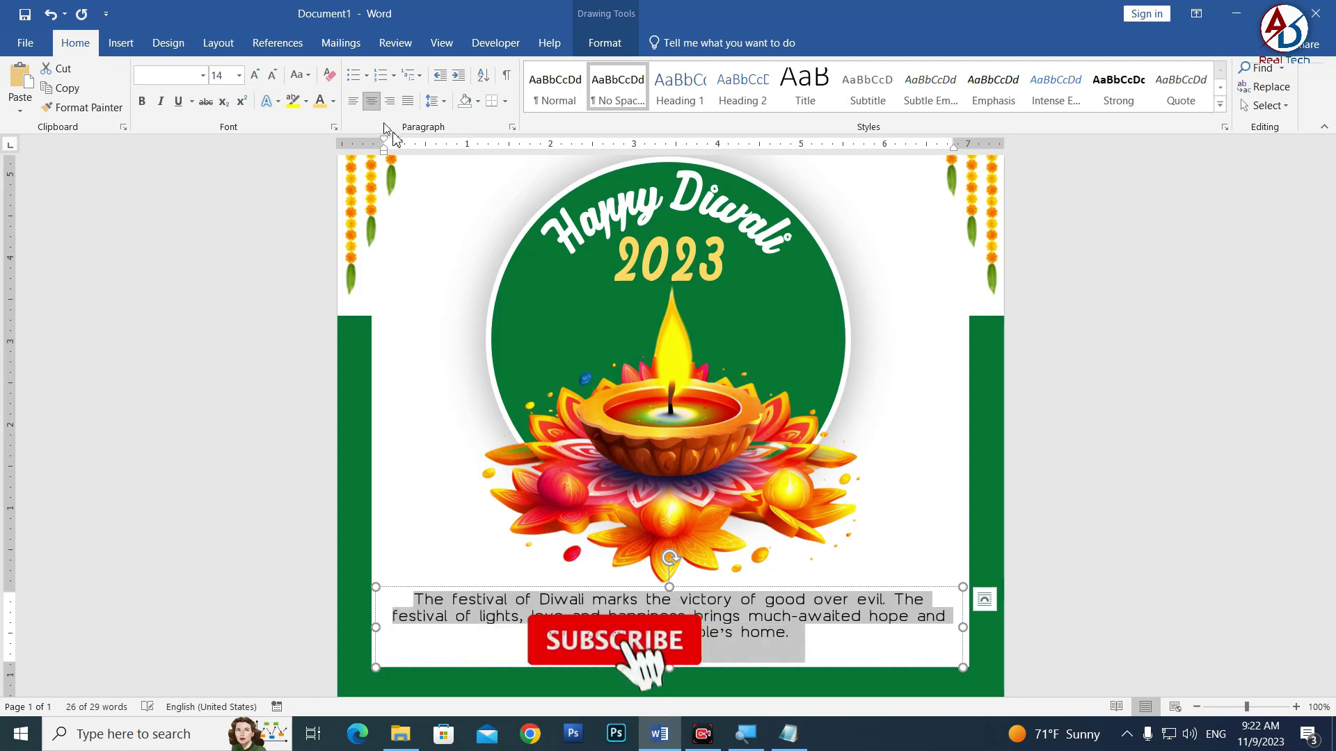
# Shorten the wishes text box from the bottom and move it down slightly
pyautogui.click(971, 582)
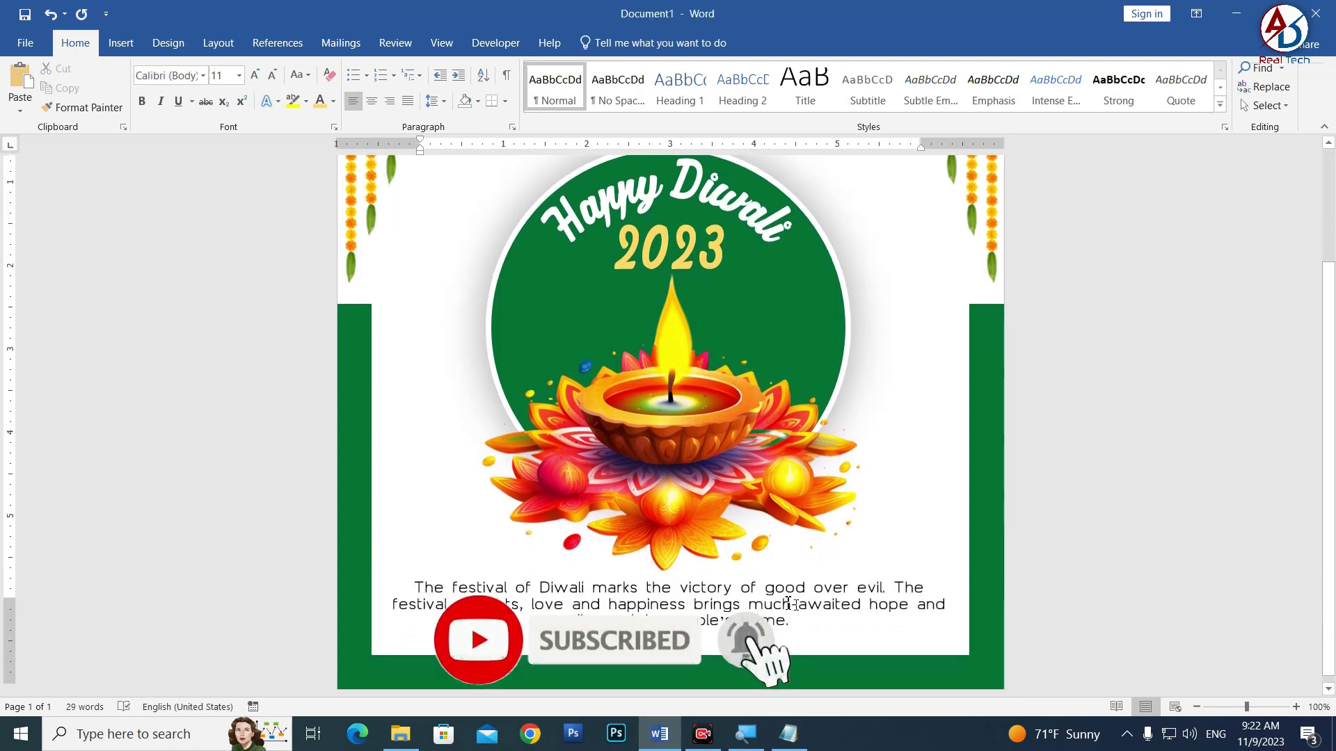
pyautogui.click(728, 570)
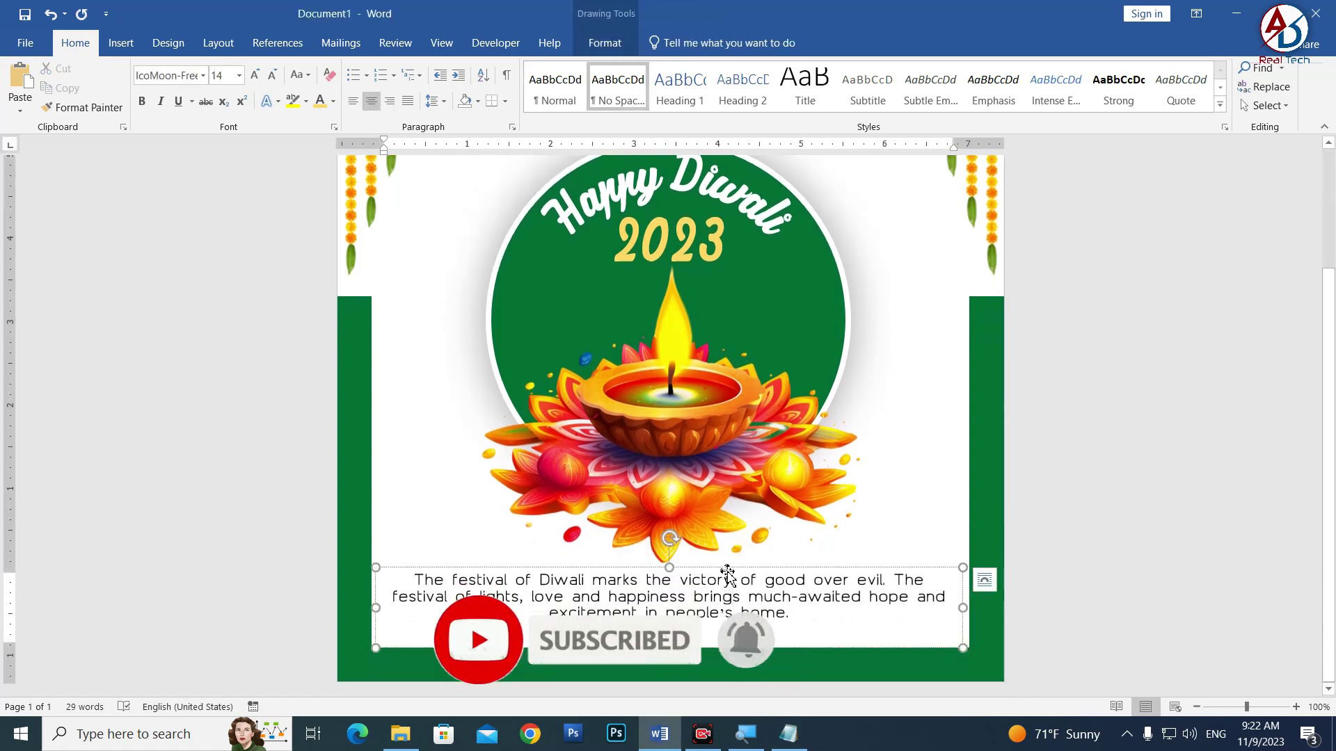
pyautogui.moveTo(670, 648); pyautogui.dragTo(670, 631)
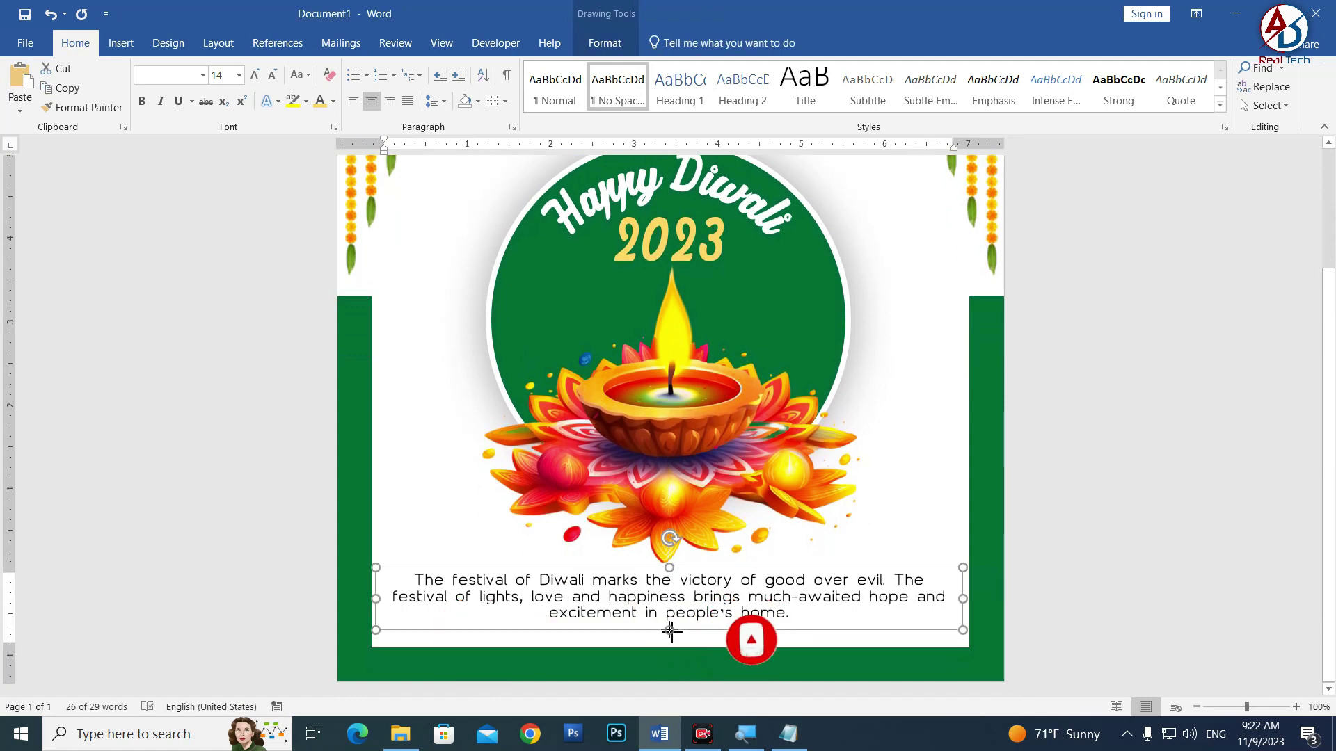
pyautogui.moveTo(698, 572); pyautogui.dragTo(698, 580)
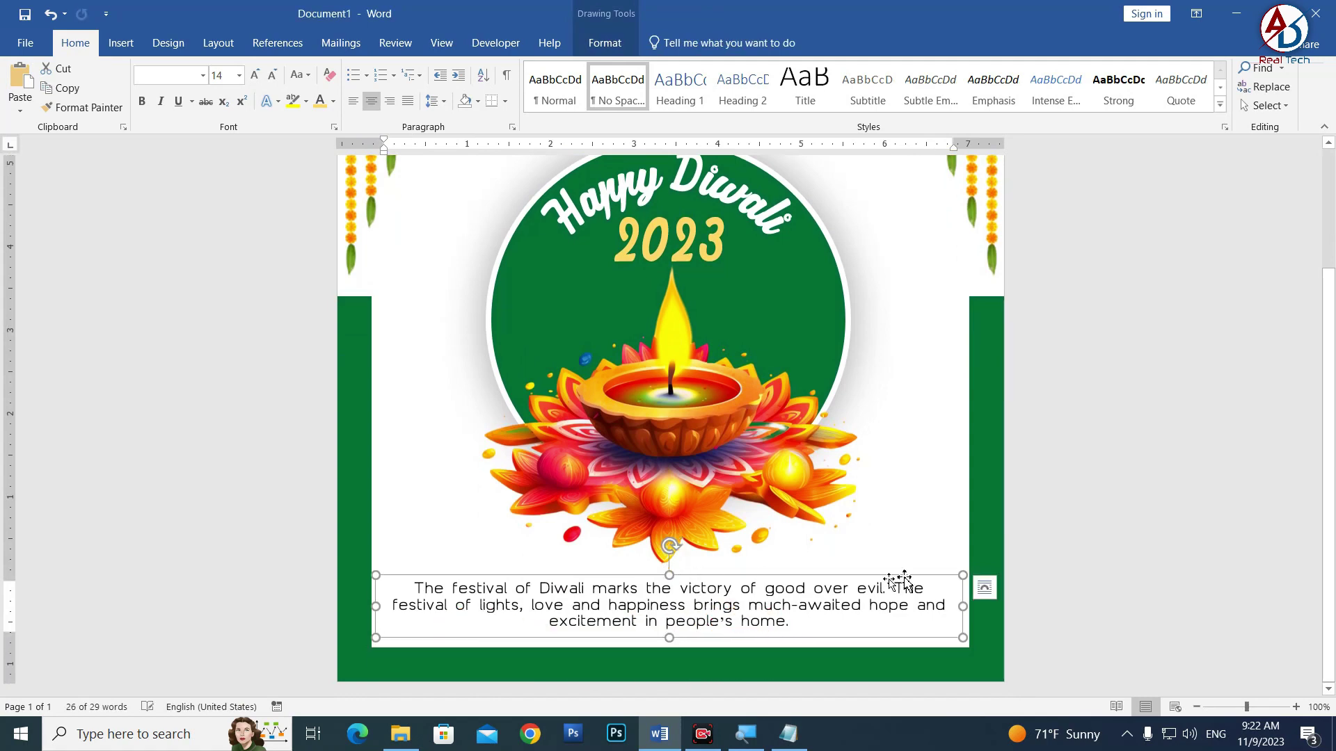
pyautogui.click(1076, 541)
pyautogui.scroll(-4, 970, 507)
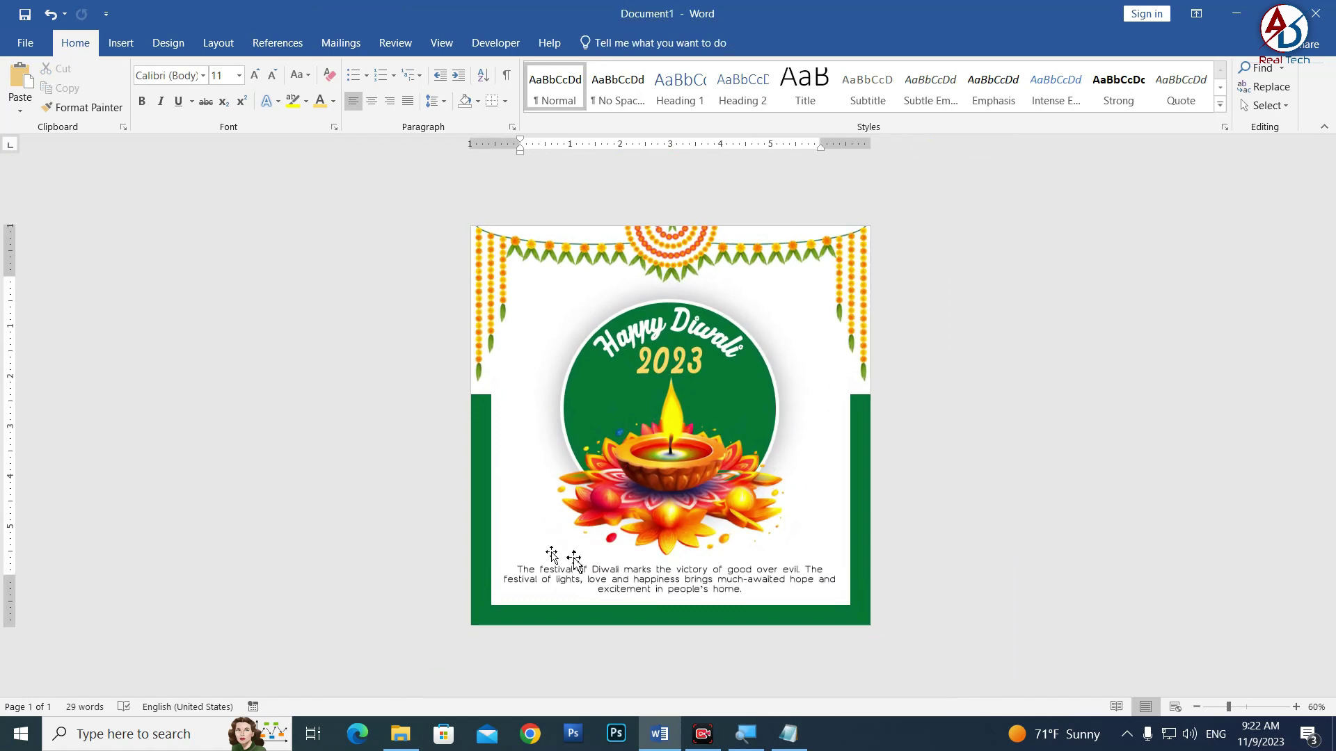
# Insert the happy-diwali-diya-deepawali-png picture with In Front of Text wrapping
pyautogui.click(121, 43)
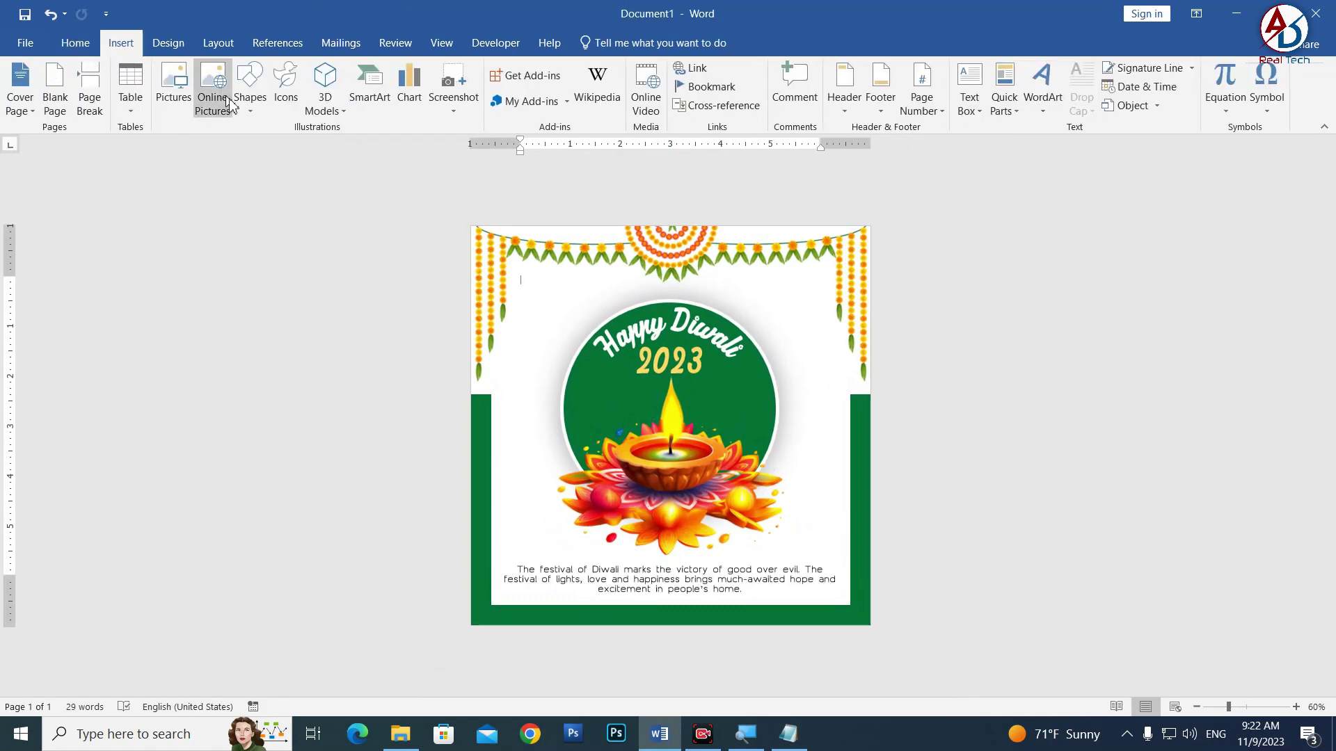
pyautogui.click(170, 87)
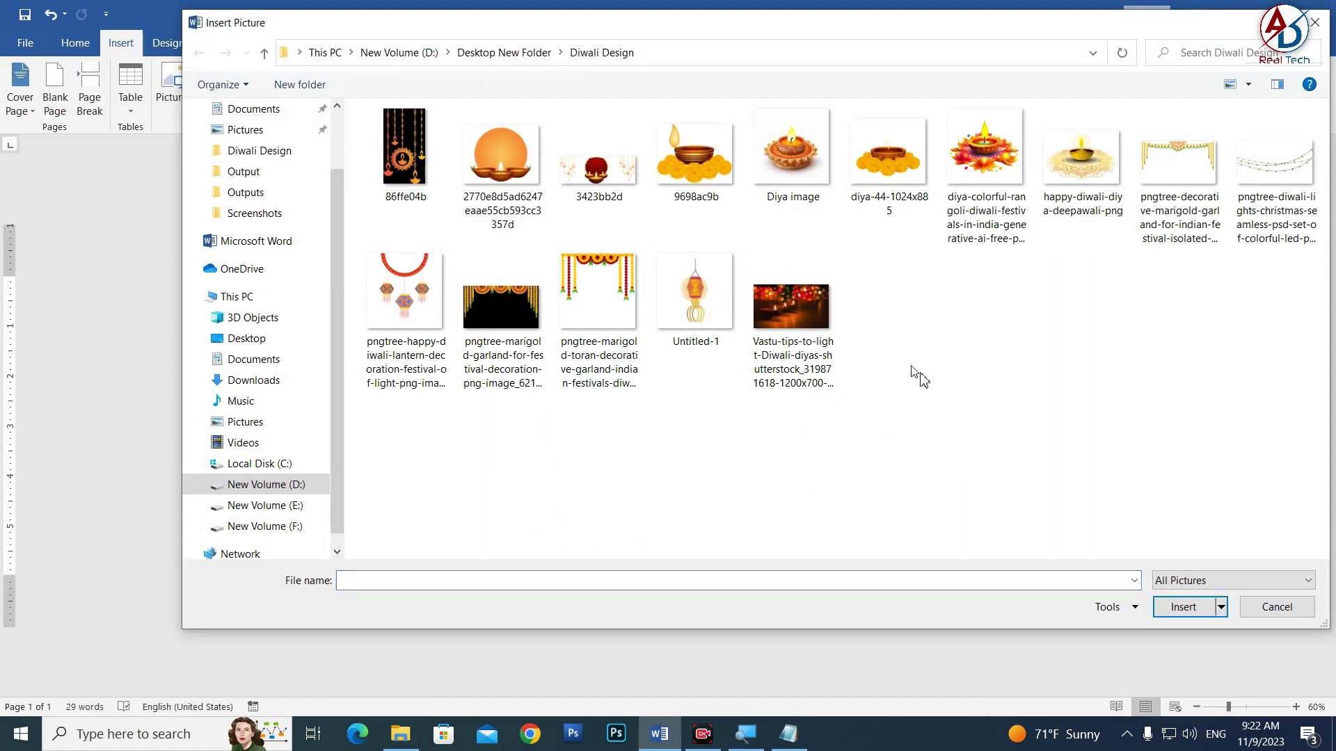
pyautogui.click(1097, 174)
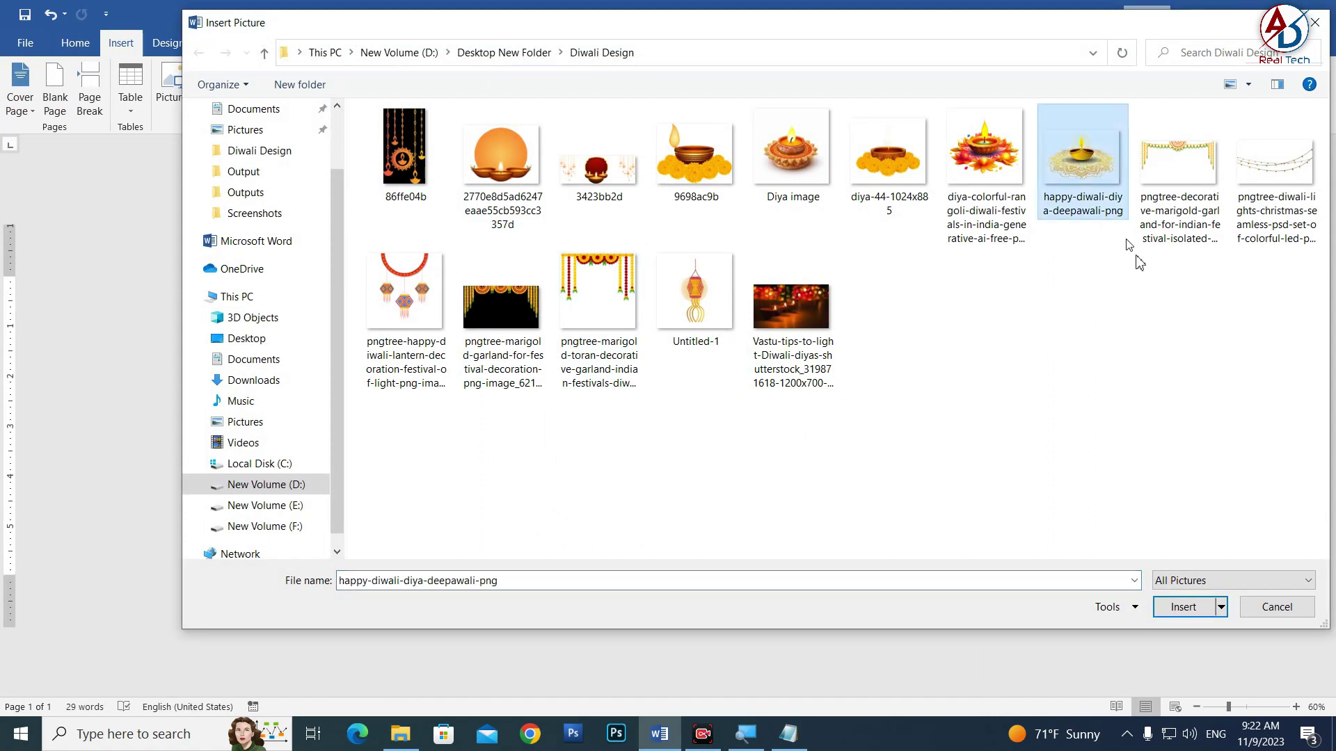
pyautogui.click(1191, 606)
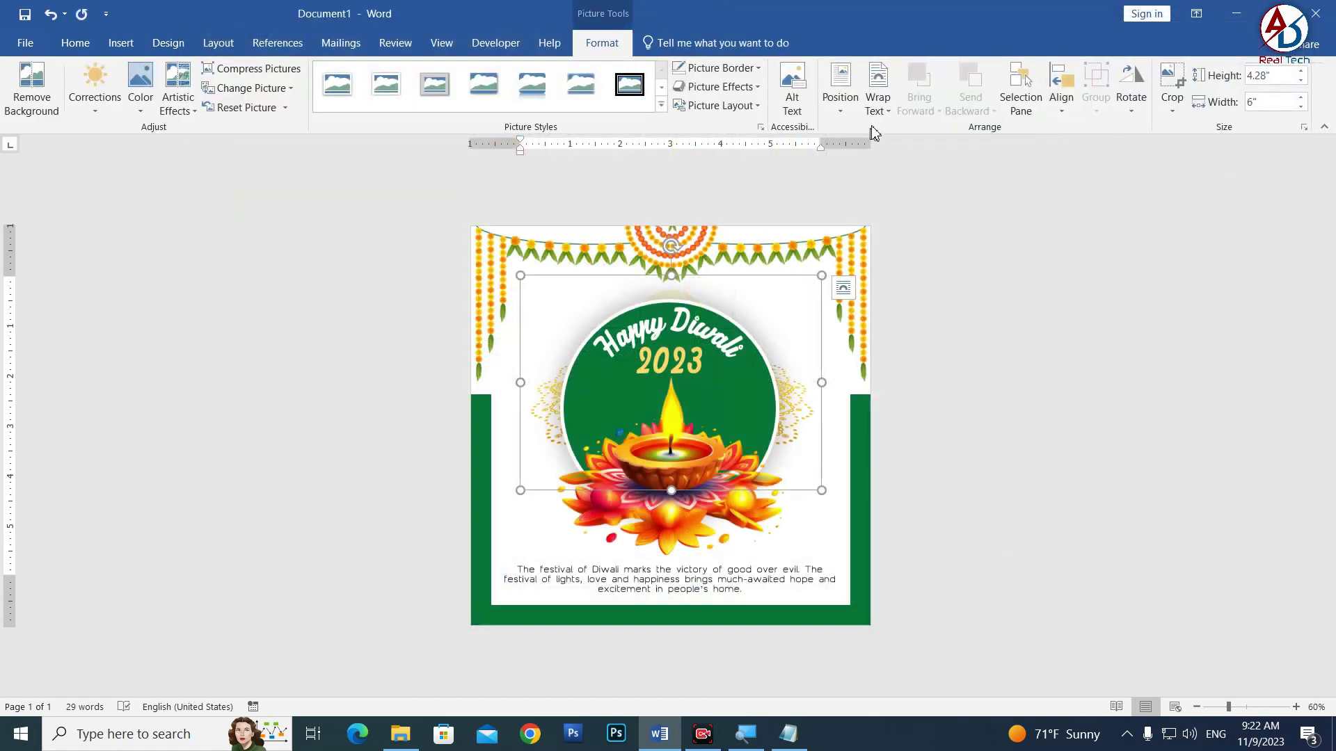
pyautogui.click(878, 101)
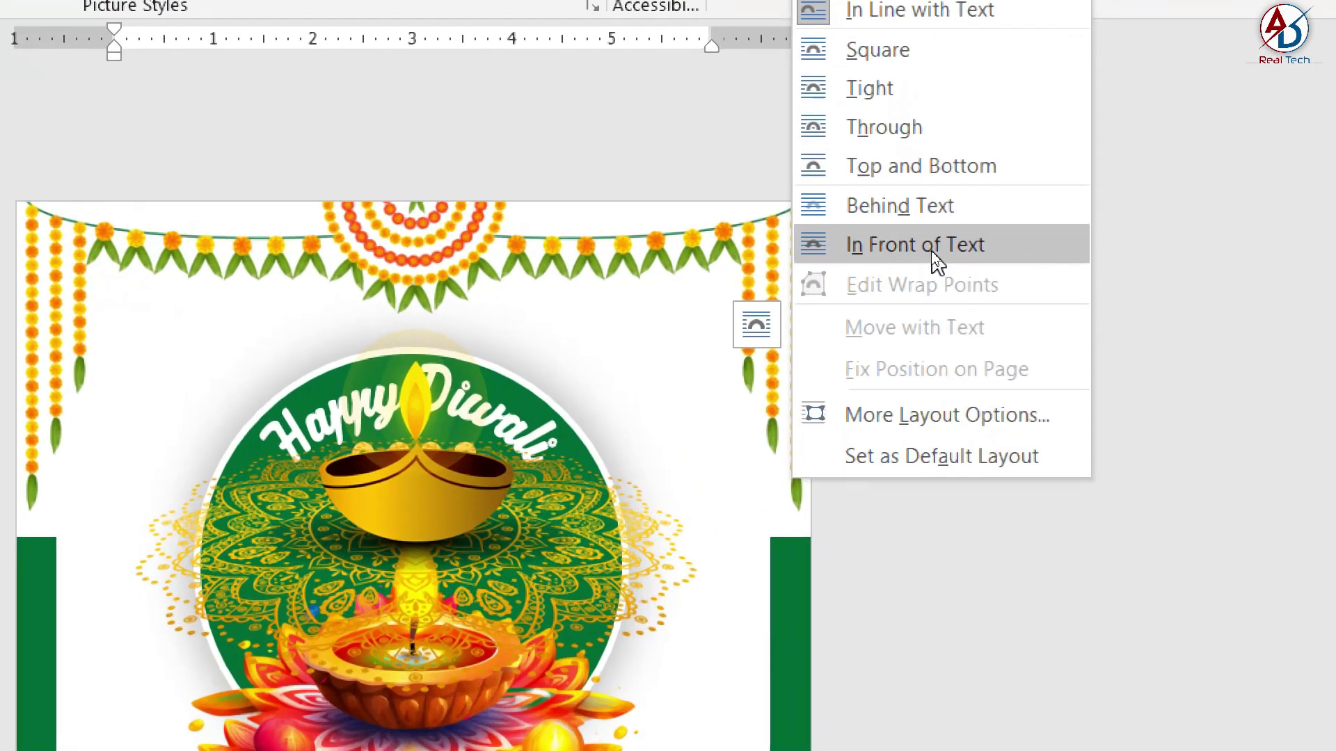
pyautogui.click(931, 251)
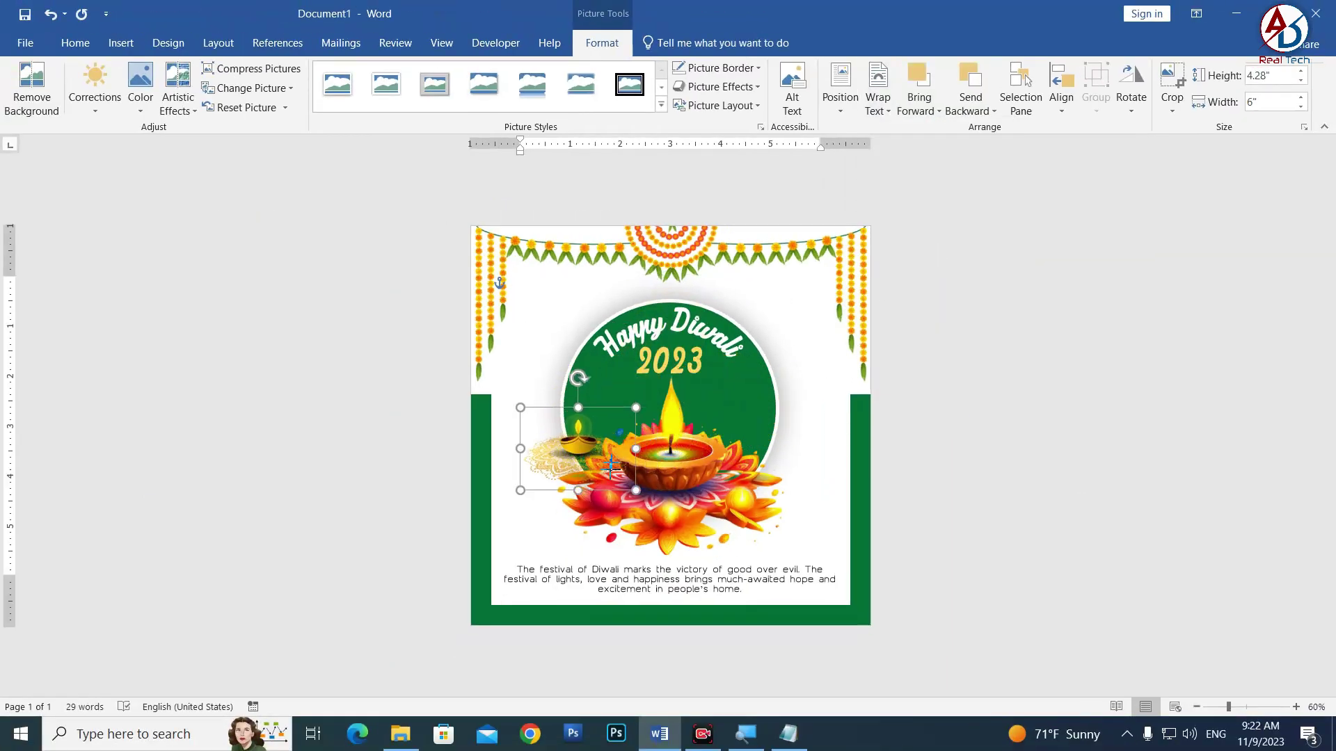
# Shrink the diya to 1.24 by 0.88 inches and place copies in the lower corners
pyautogui.moveTo(823, 275)
pyautogui.mouseDown()
pyautogui.moveTo(583, 446)
pyautogui.moveTo(536, 542)
pyautogui.moveTo(817, 533)
pyautogui.mouseUp()
pyautogui.click(894, 546)
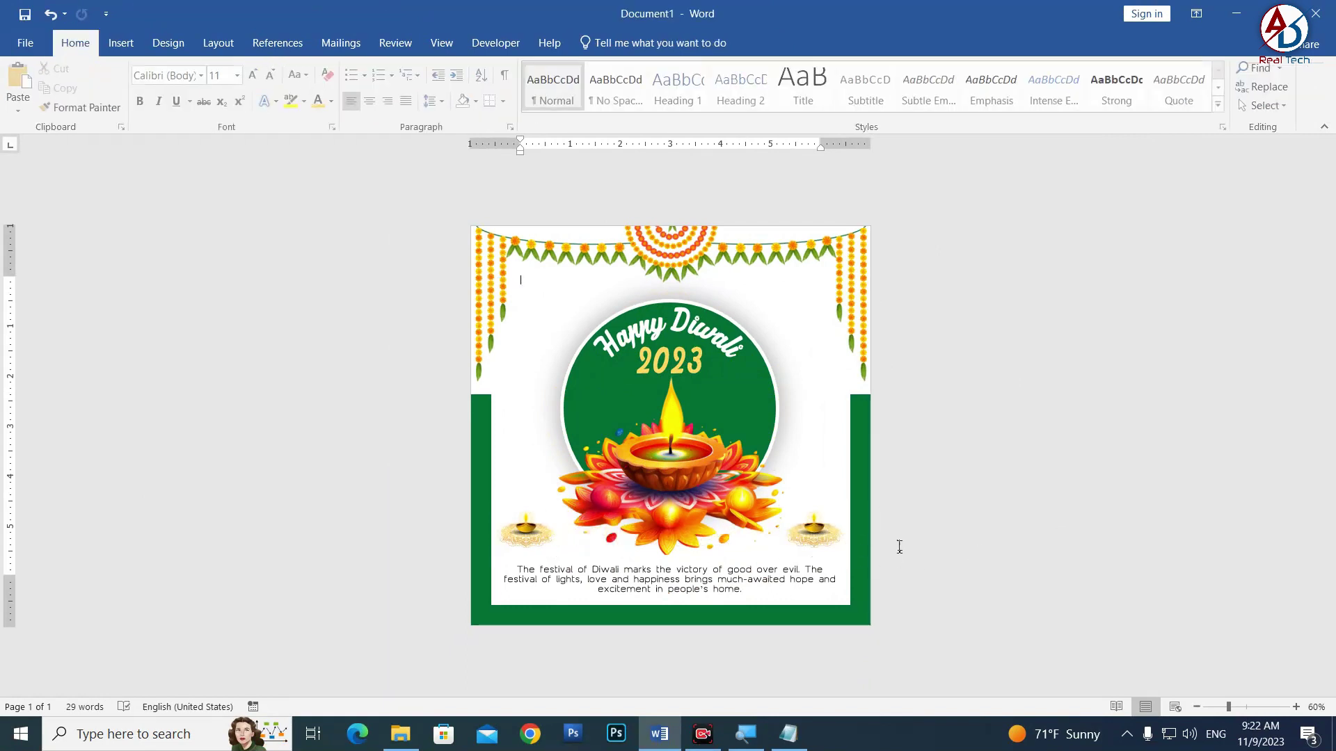
pyautogui.scroll(-1, 862, 566)
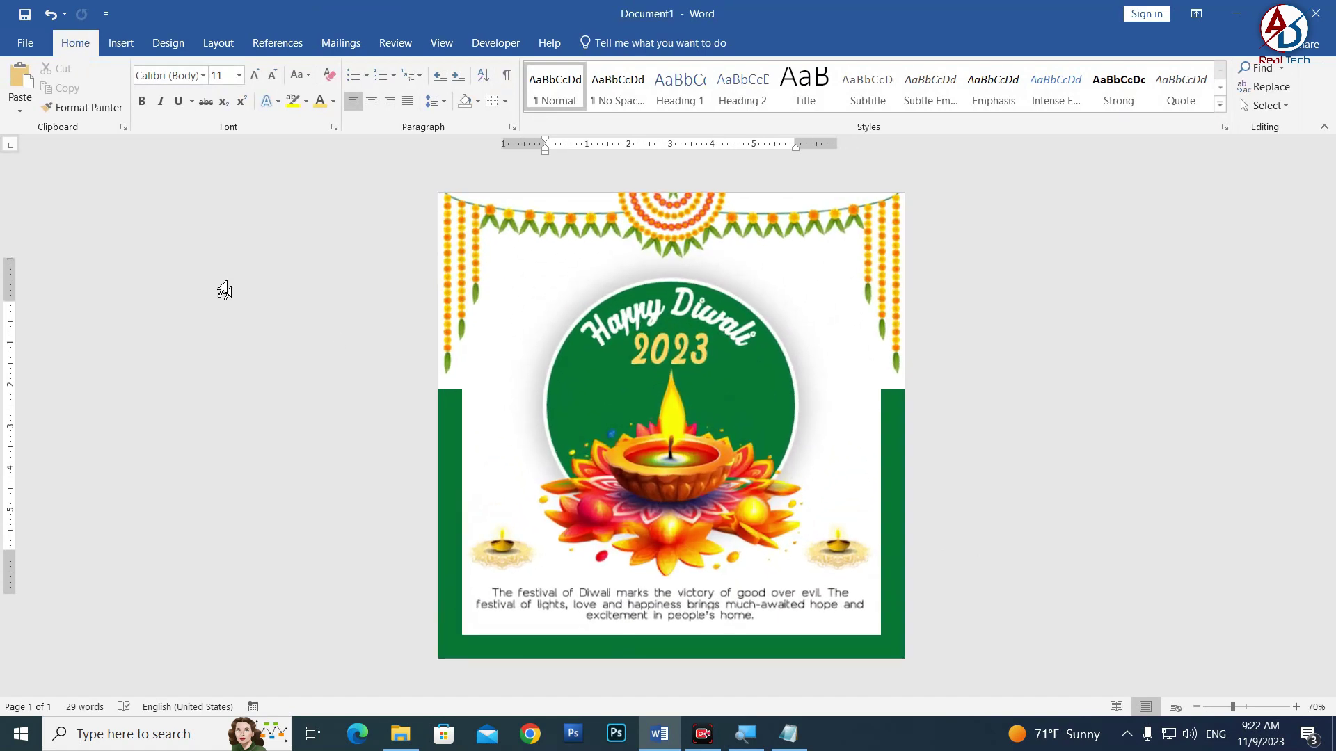
# Save the card to the Desktop as Doc1 with the PDF file type
pyautogui.click(27, 43)
pyautogui.click(54, 201)
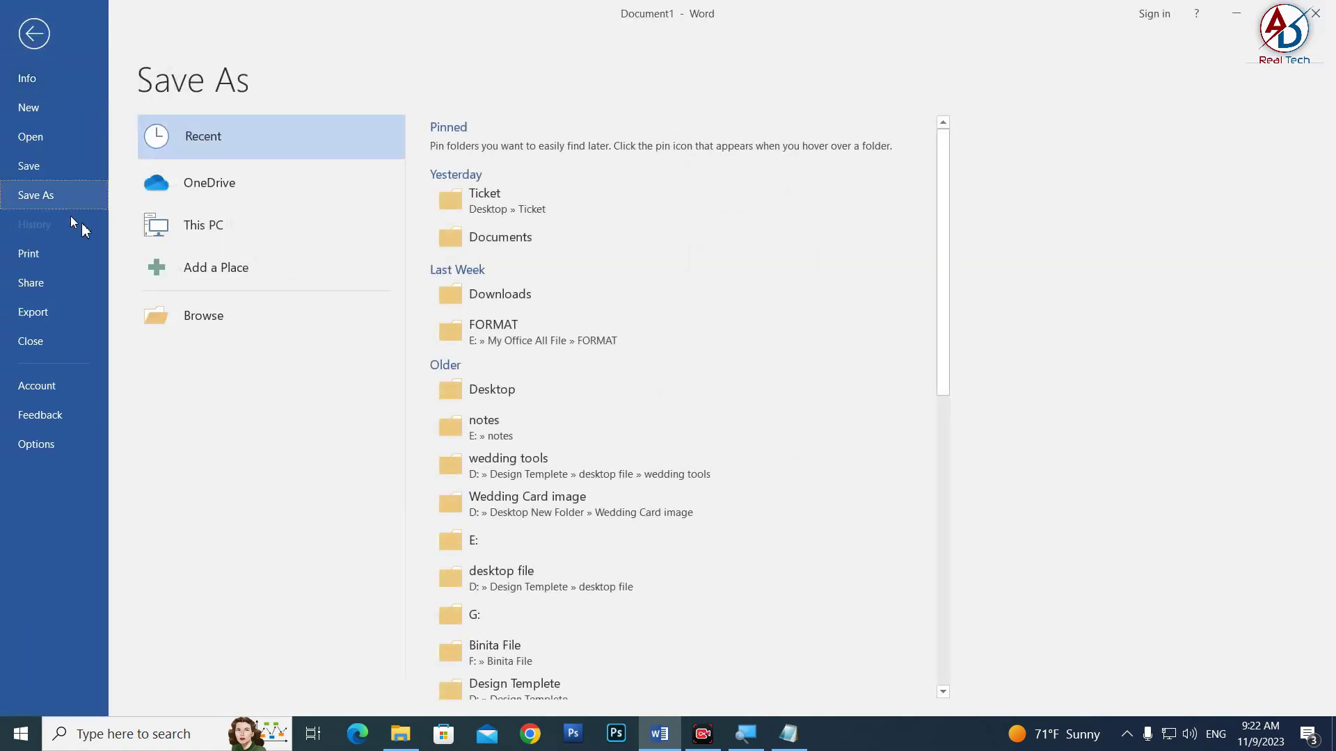
pyautogui.click(231, 319)
pyautogui.click(550, 246)
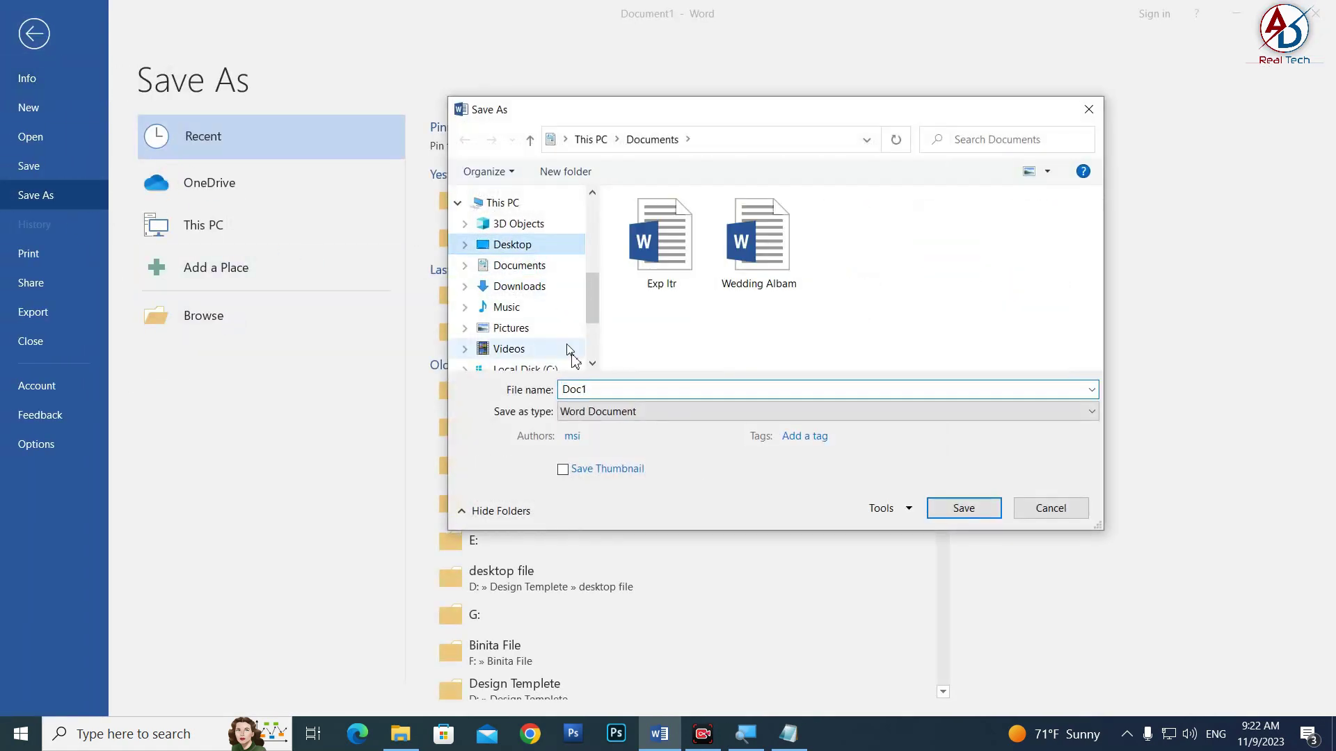
pyautogui.click(605, 411)
pyautogui.click(627, 515)
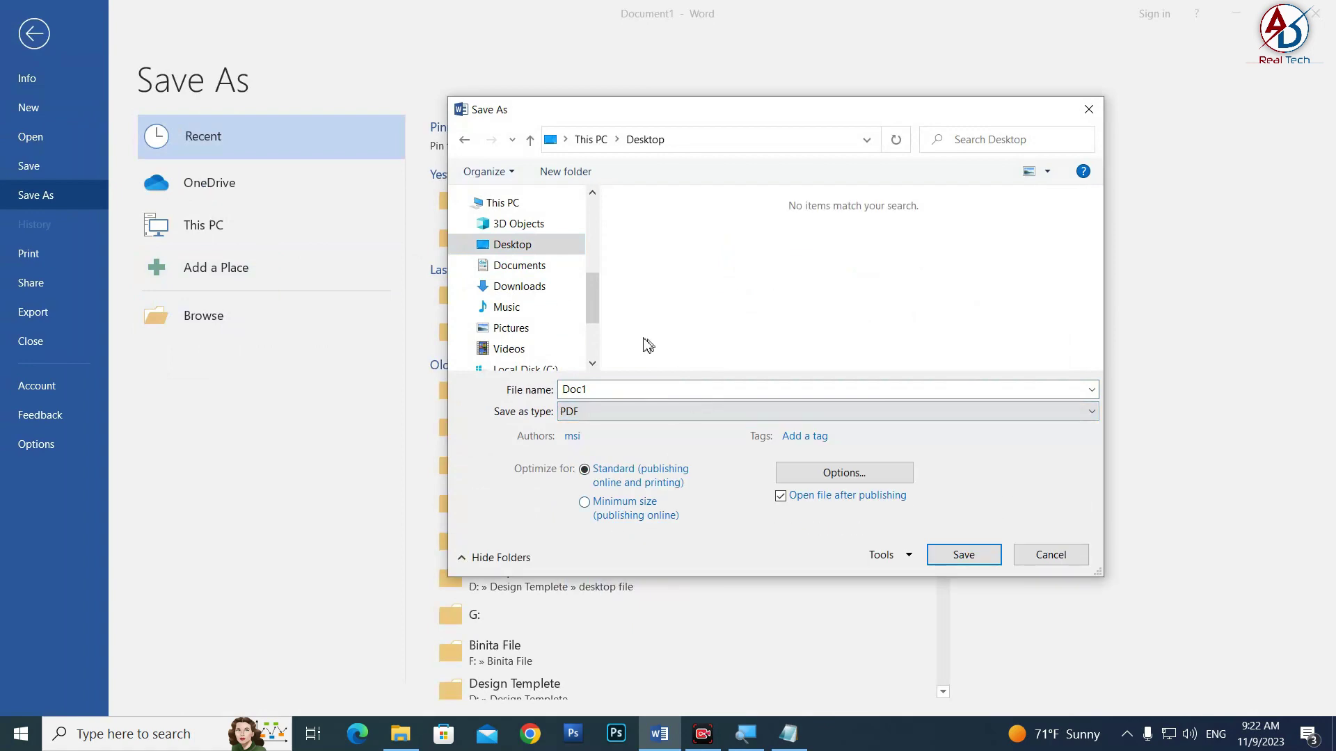
pyautogui.click(566, 389)
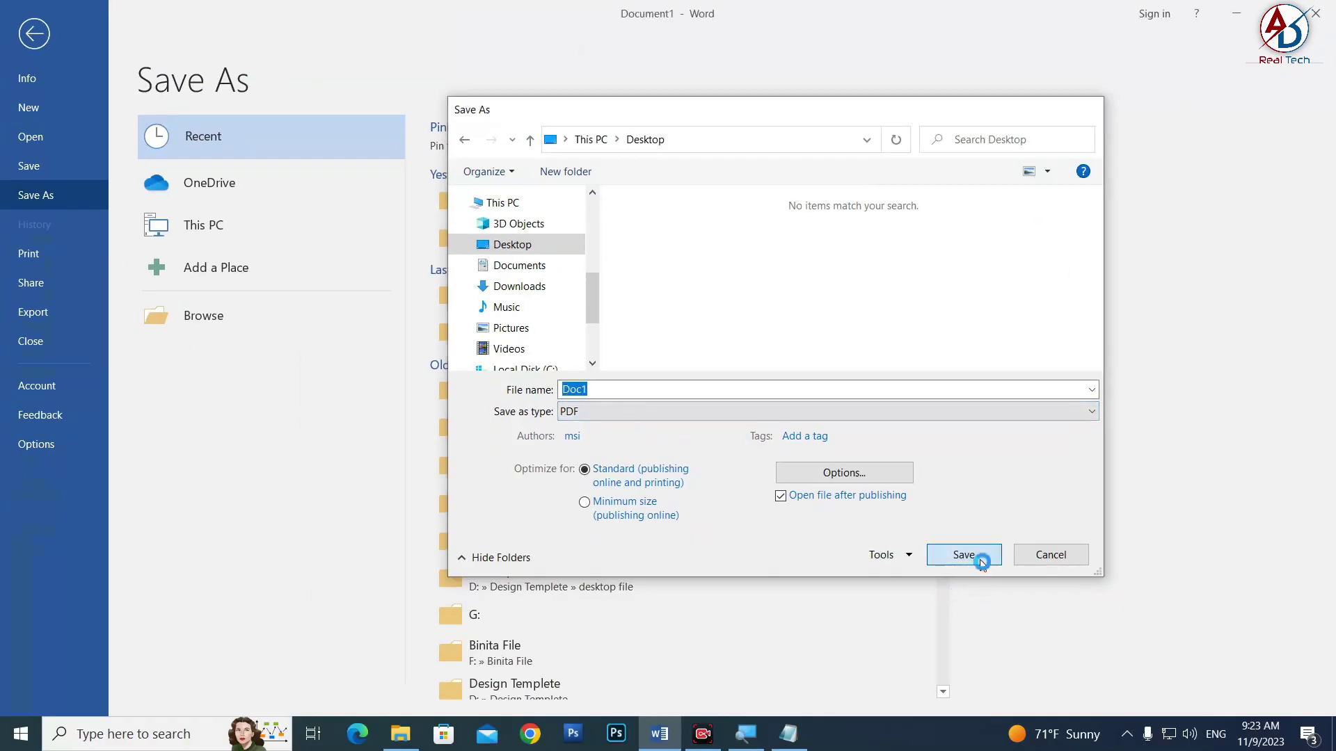
pyautogui.click(974, 557)
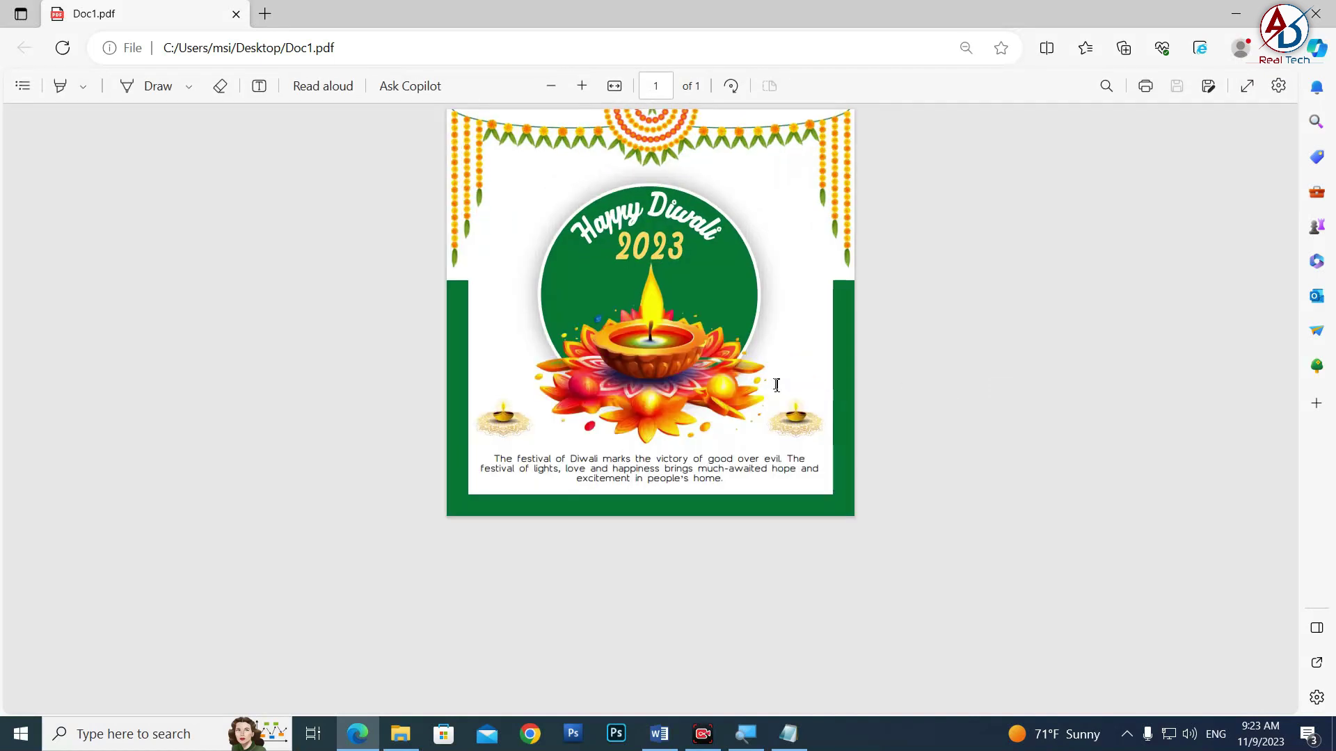
pyautogui.keyDown('ctrl'); pyautogui.scroll(1, 776, 395); pyautogui.keyUp('ctrl')
pyautogui.keyDown('ctrl'); pyautogui.scroll(2, 767, 390); pyautogui.keyUp('ctrl')
pyautogui.keyDown('ctrl'); pyautogui.scroll(1, 761, 376); pyautogui.keyUp('ctrl')
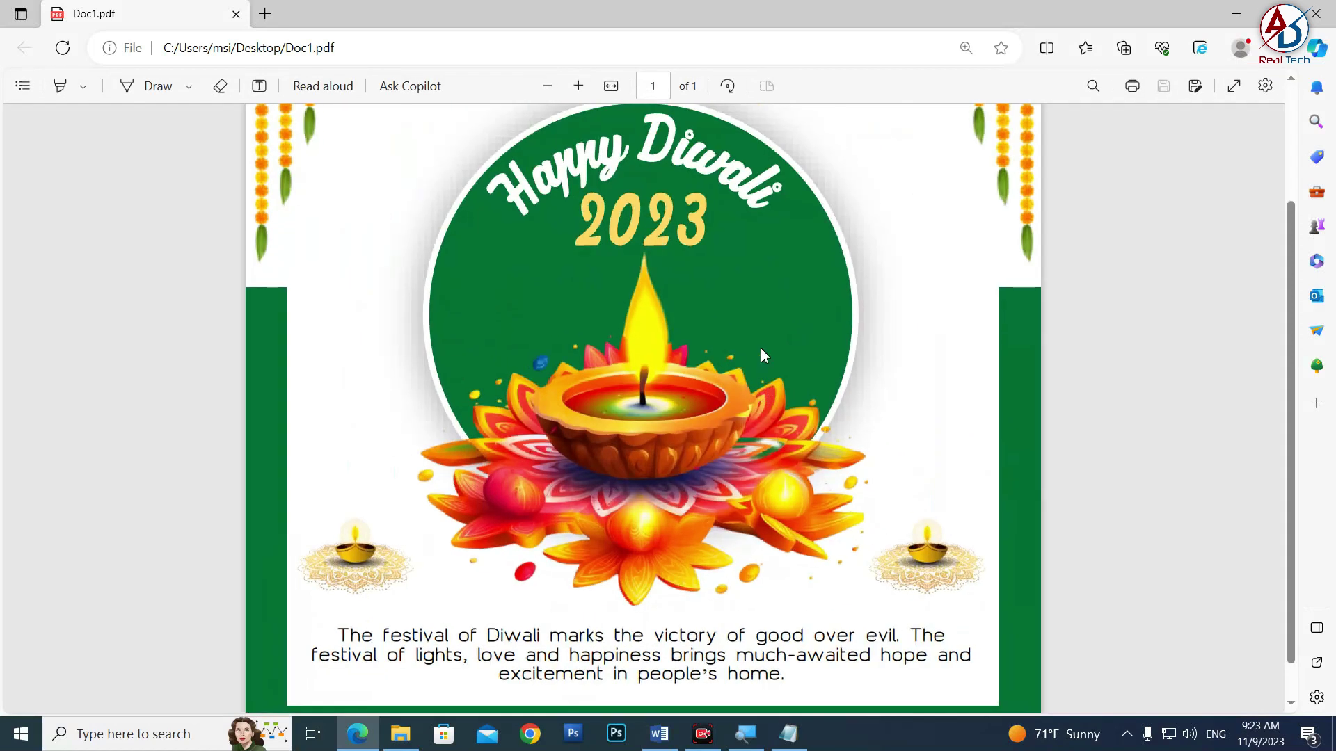
pyautogui.keyDown('ctrl'); pyautogui.scroll(1, 757, 414); pyautogui.keyUp('ctrl')
pyautogui.scroll(2, 757, 411)
pyautogui.keyDown('ctrl'); pyautogui.scroll(-3, 757, 402); pyautogui.keyUp('ctrl')
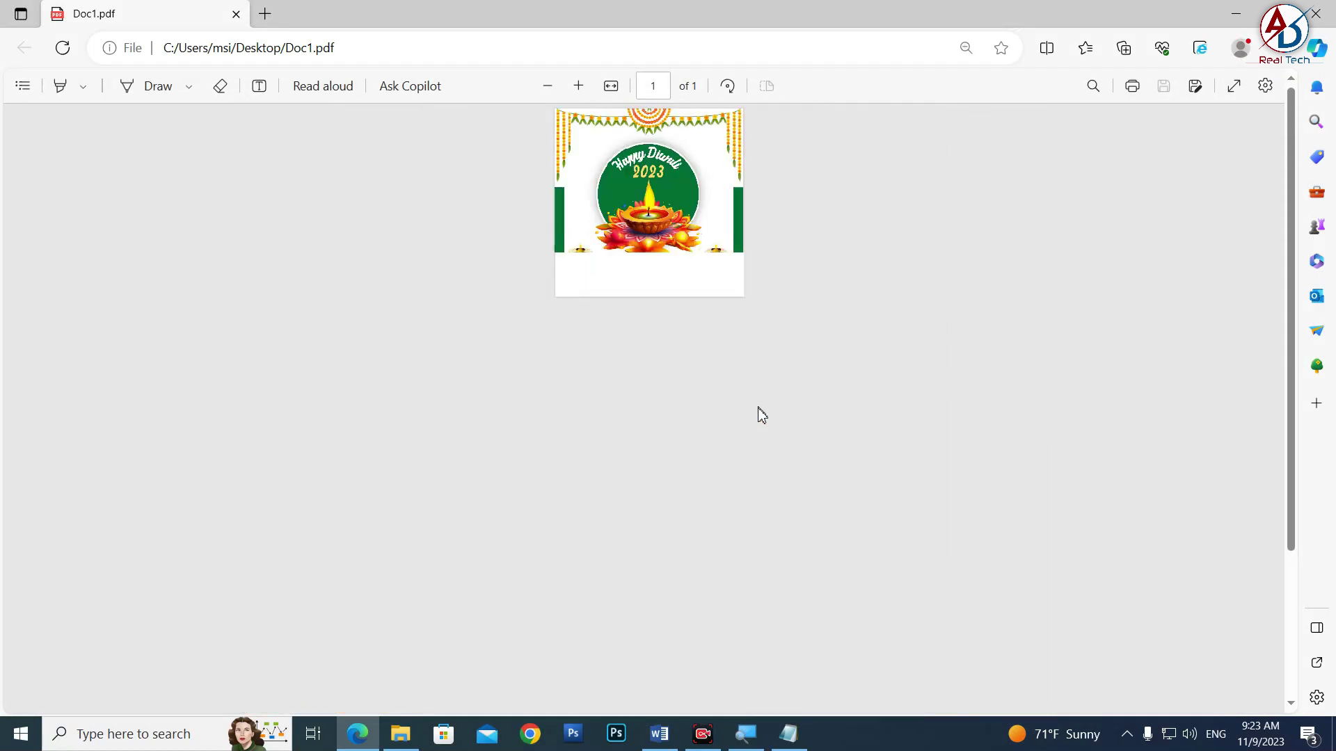
pyautogui.keyDown('ctrl'); pyautogui.scroll(1, 757, 423); pyautogui.keyUp('ctrl')
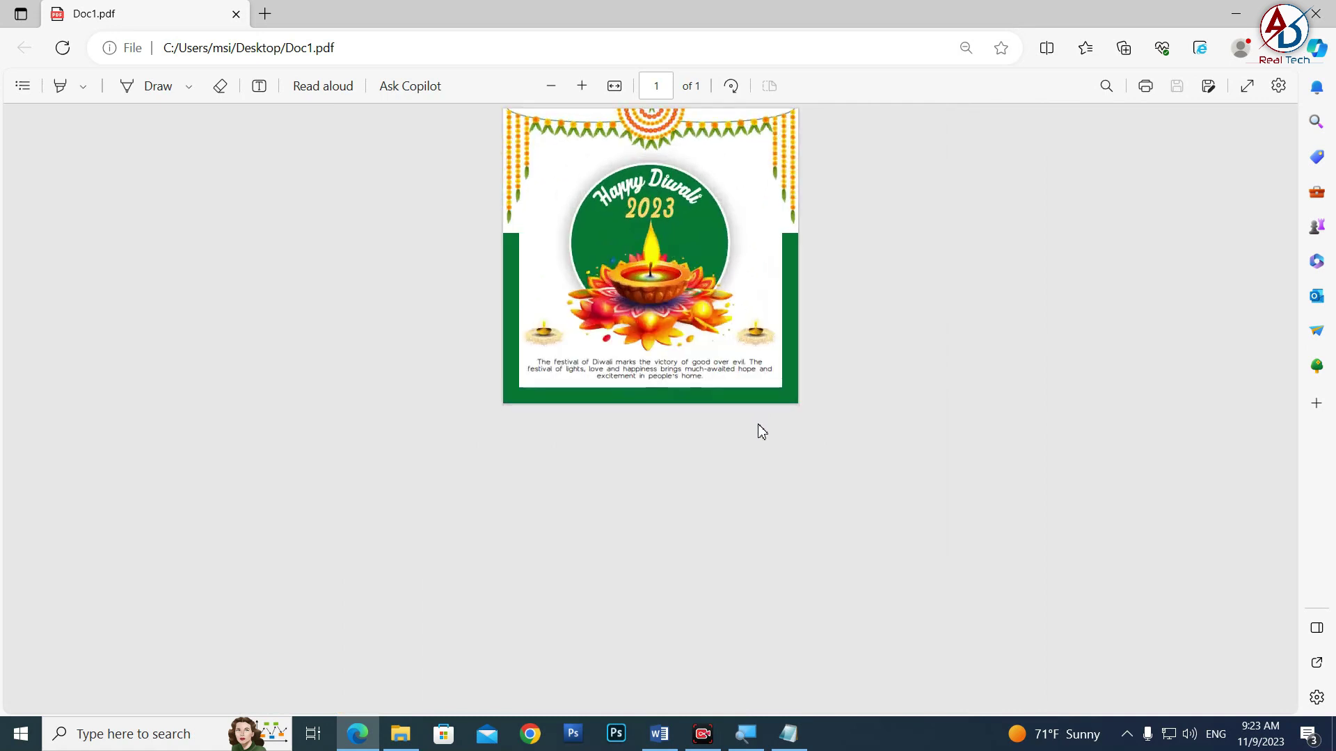